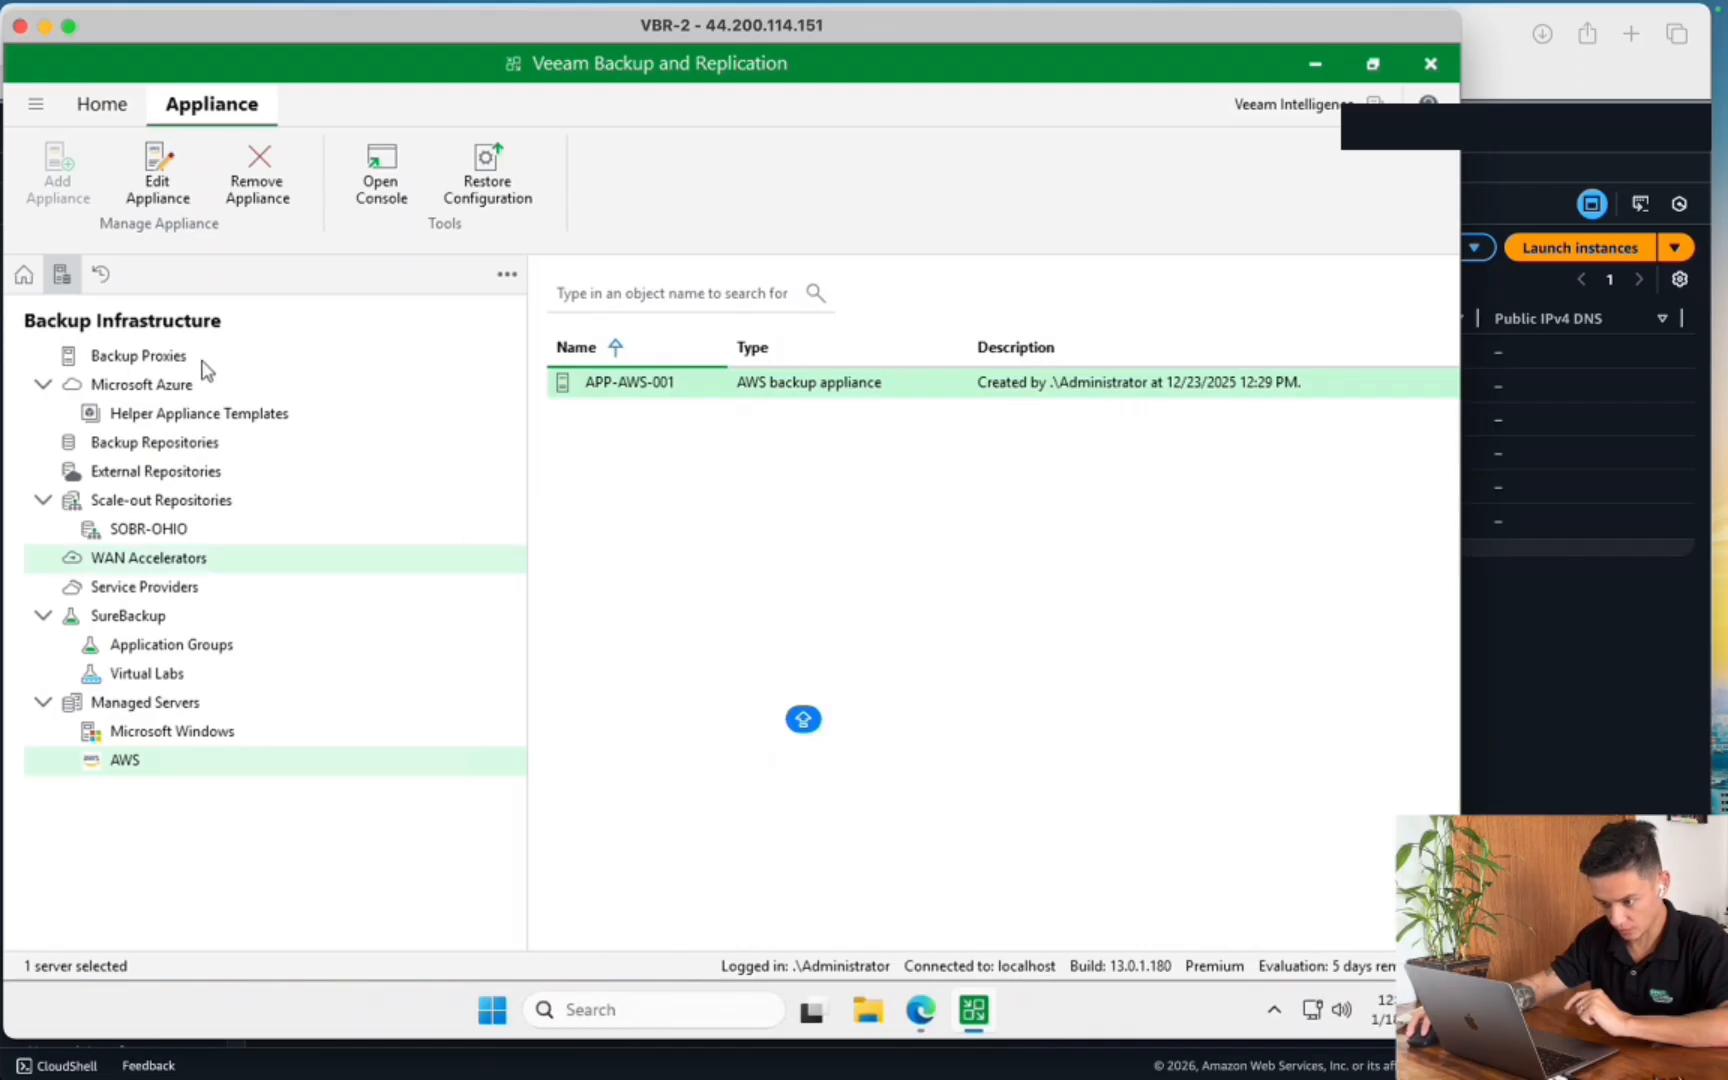
View the existing backup jobs, and open the console of the AWS backup appliance APP-AWS-001
click(24, 276)
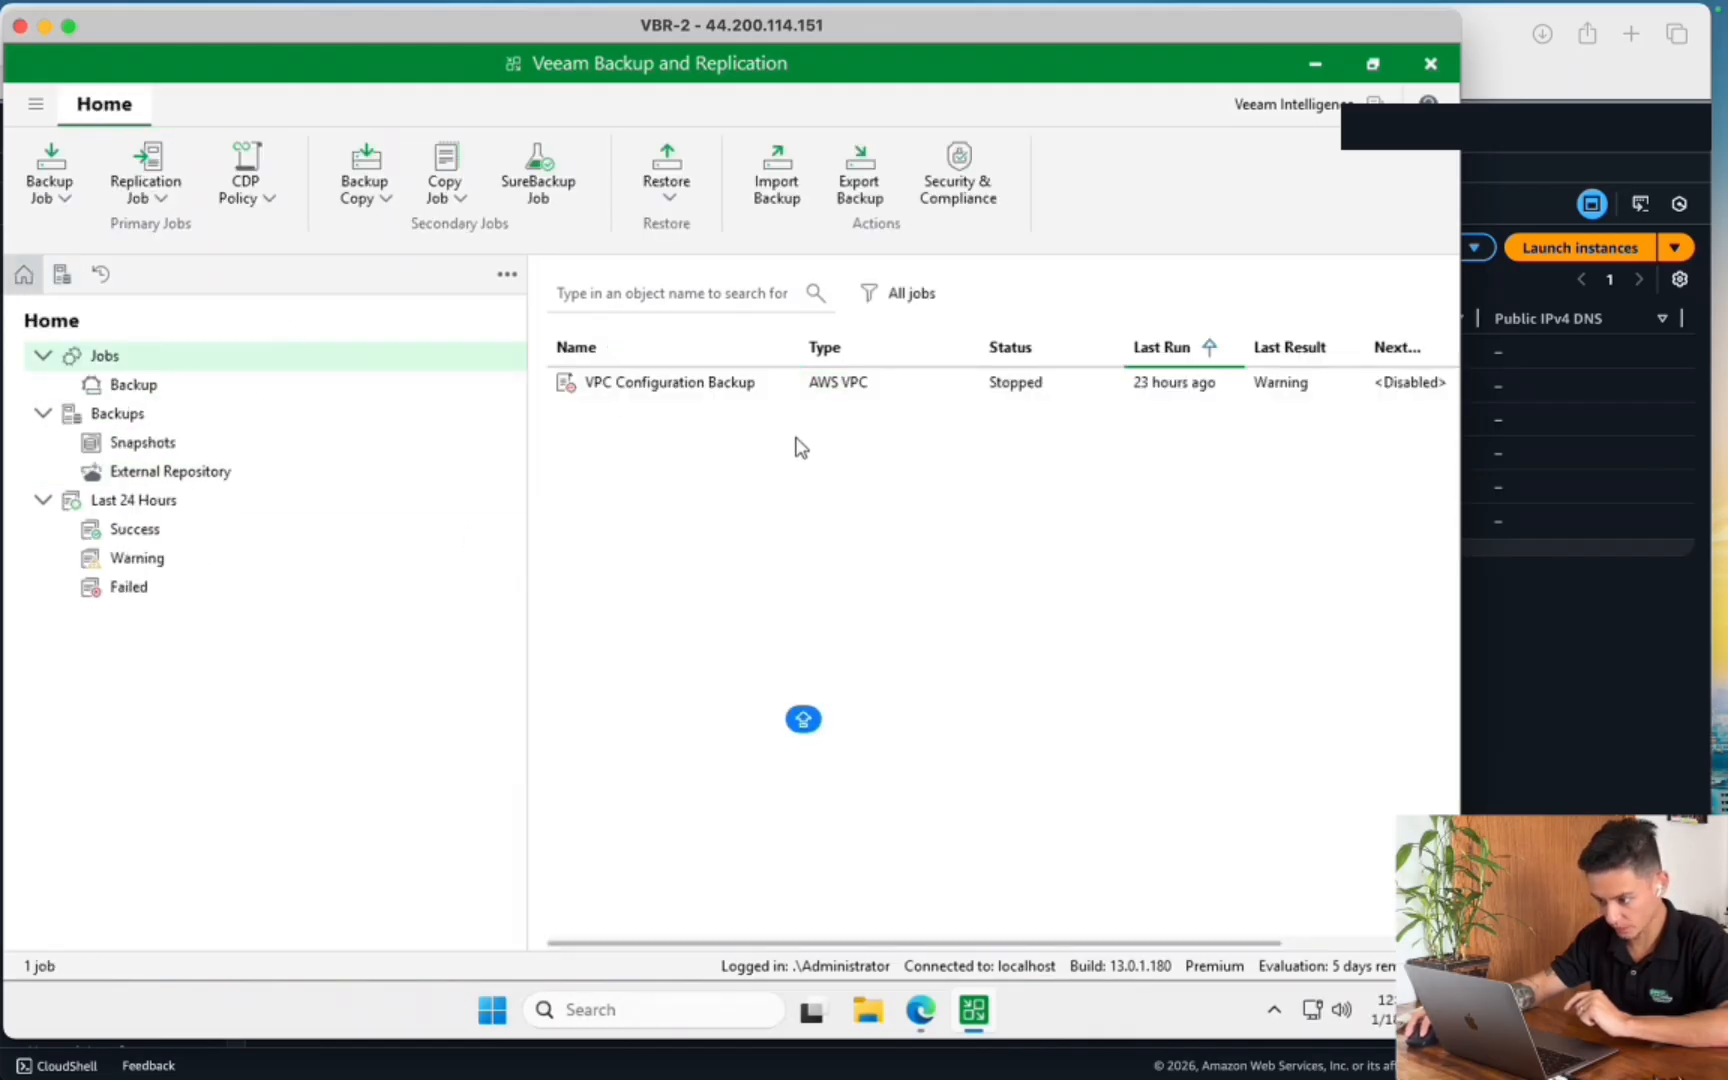
click(644, 387)
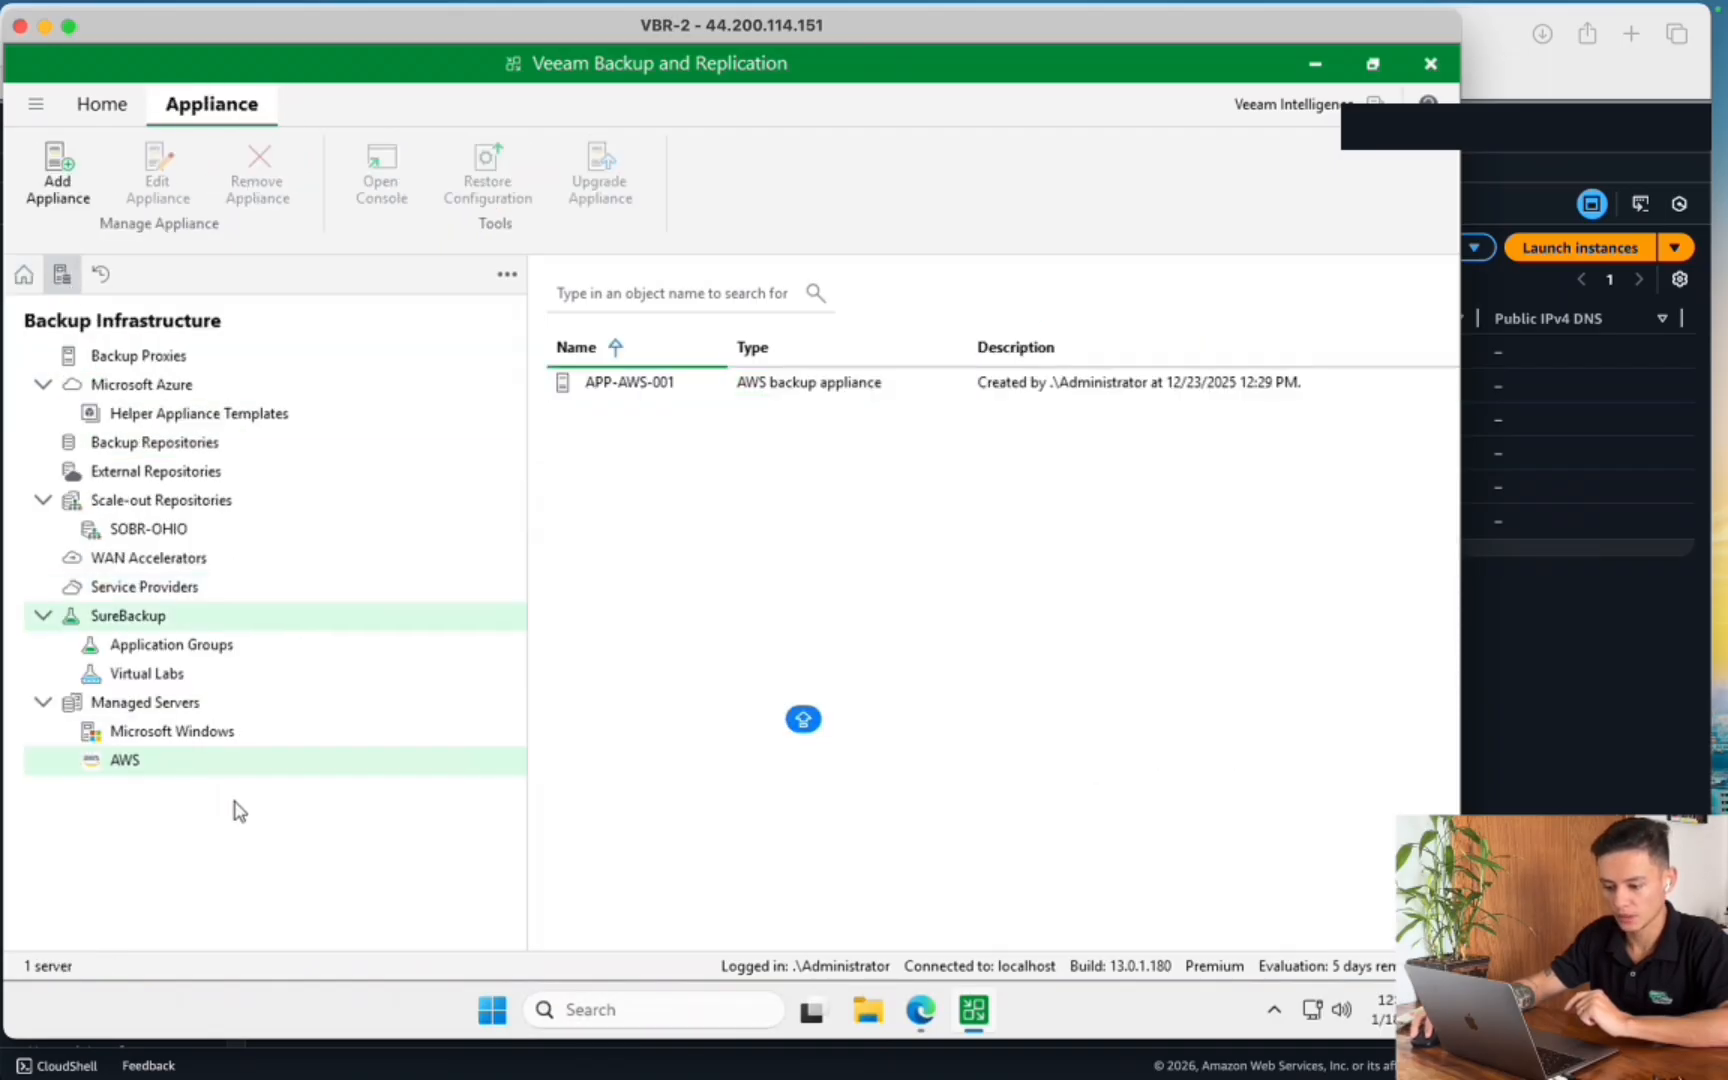
click(791, 396)
right_click(793, 396)
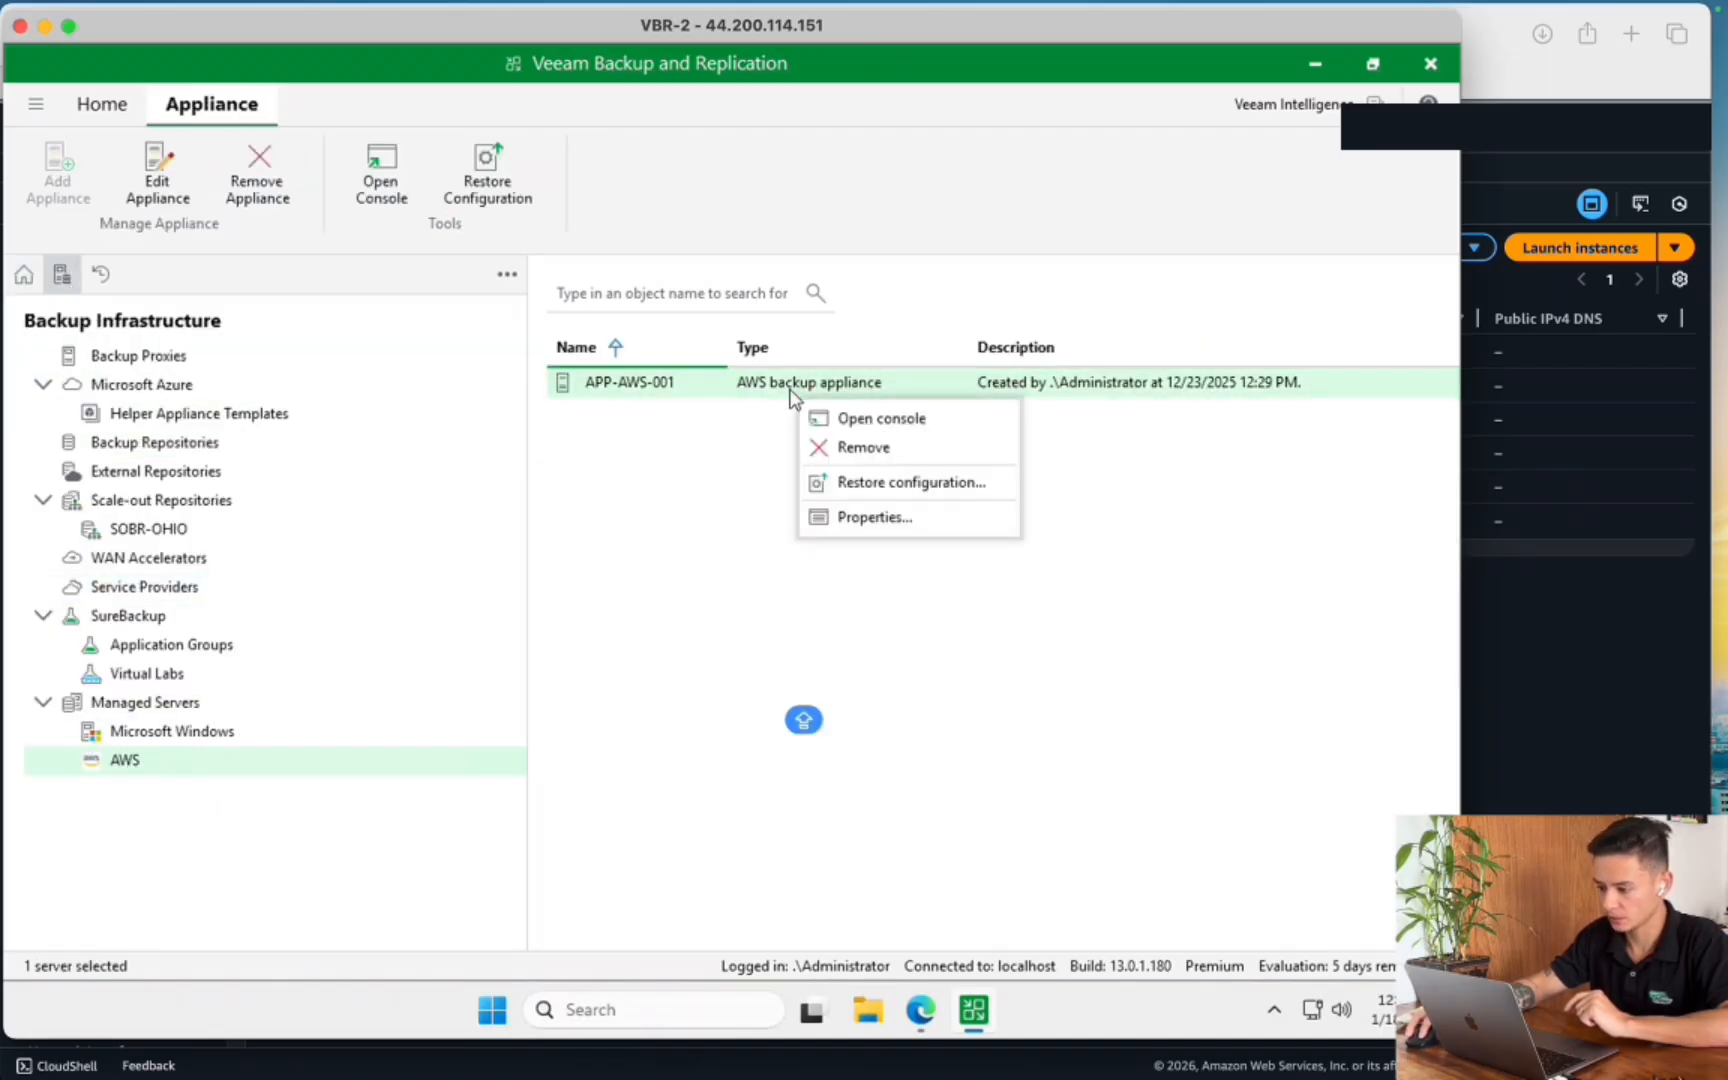
click(907, 428)
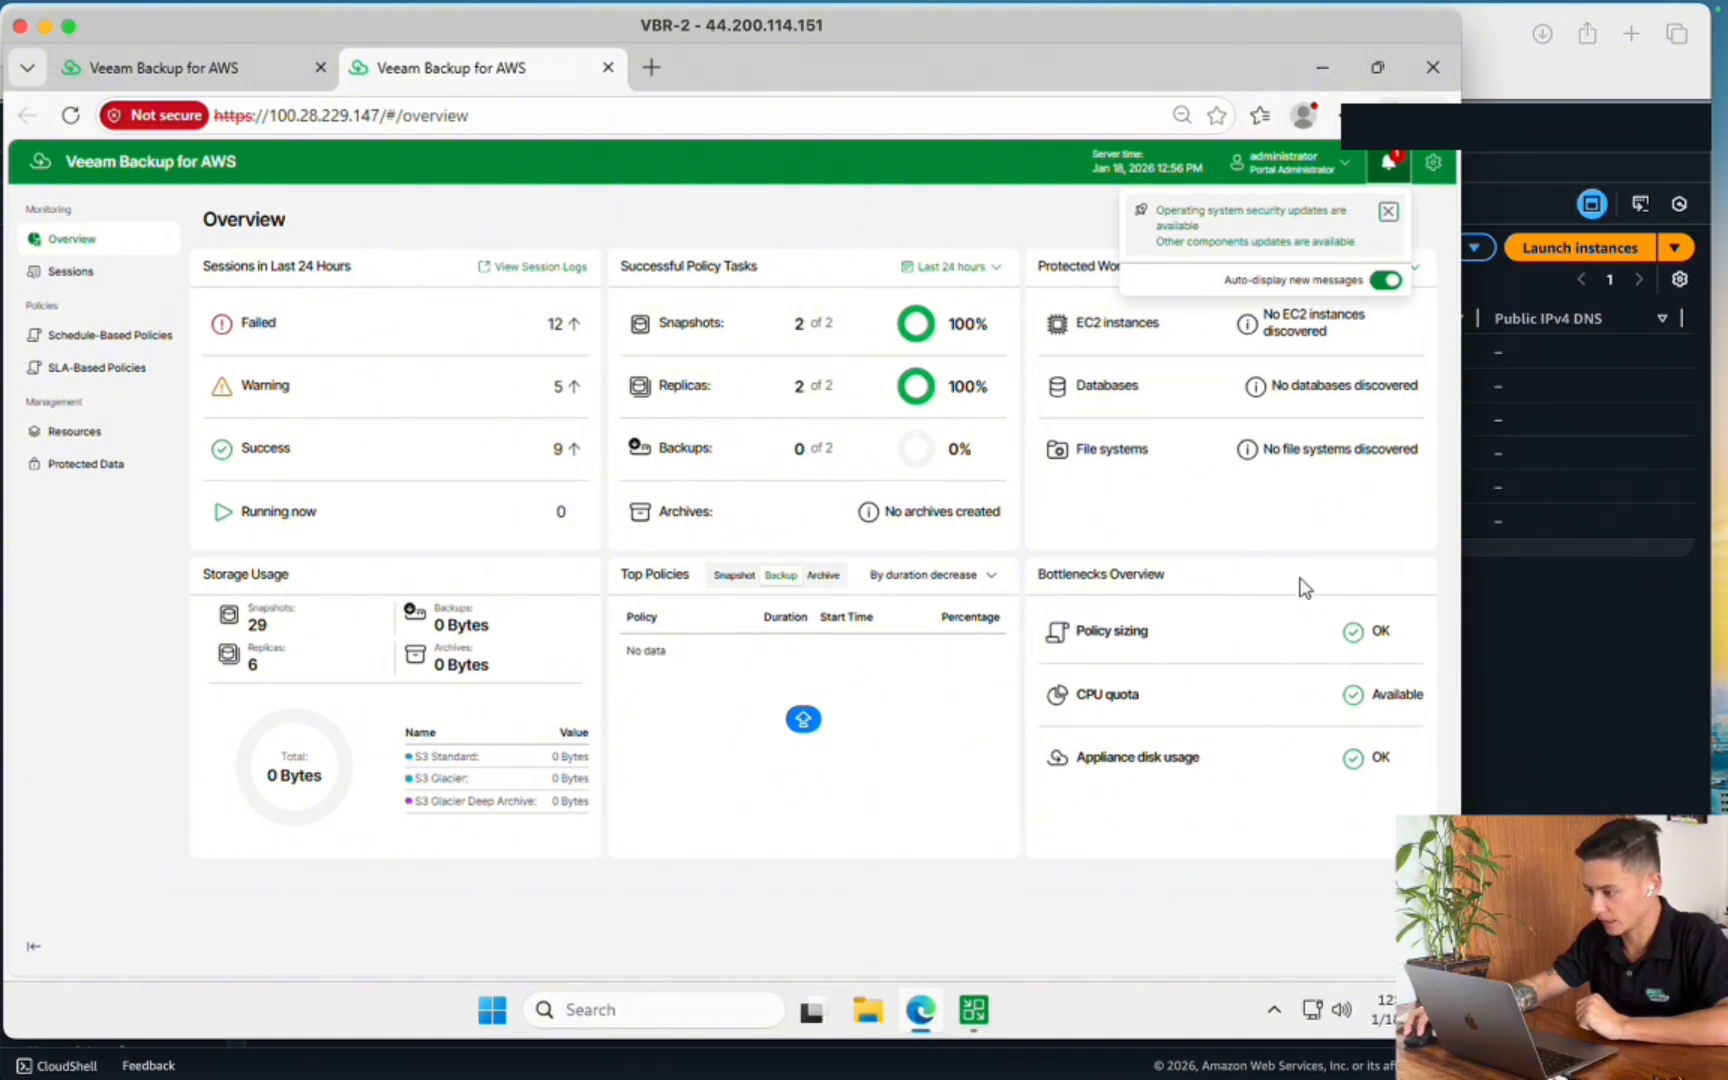
Dismiss the security updates notification and open the appliance's configuration page
click(1389, 212)
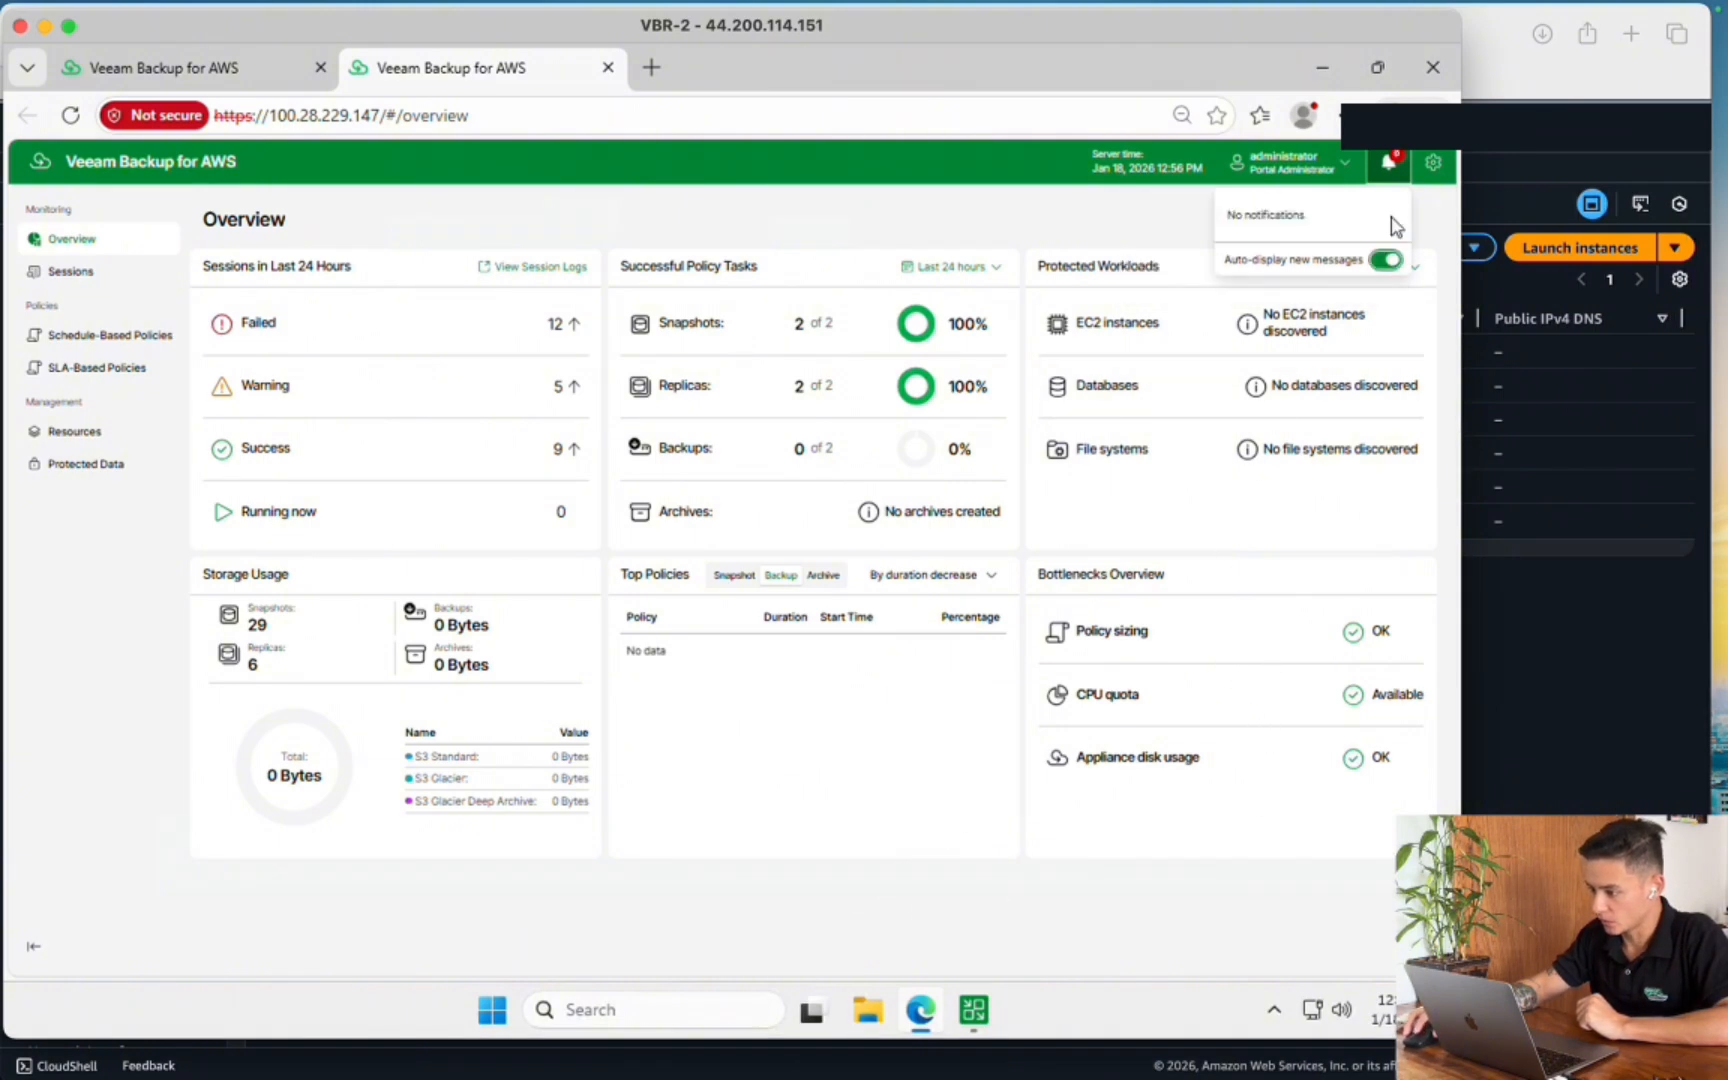
click(1066, 924)
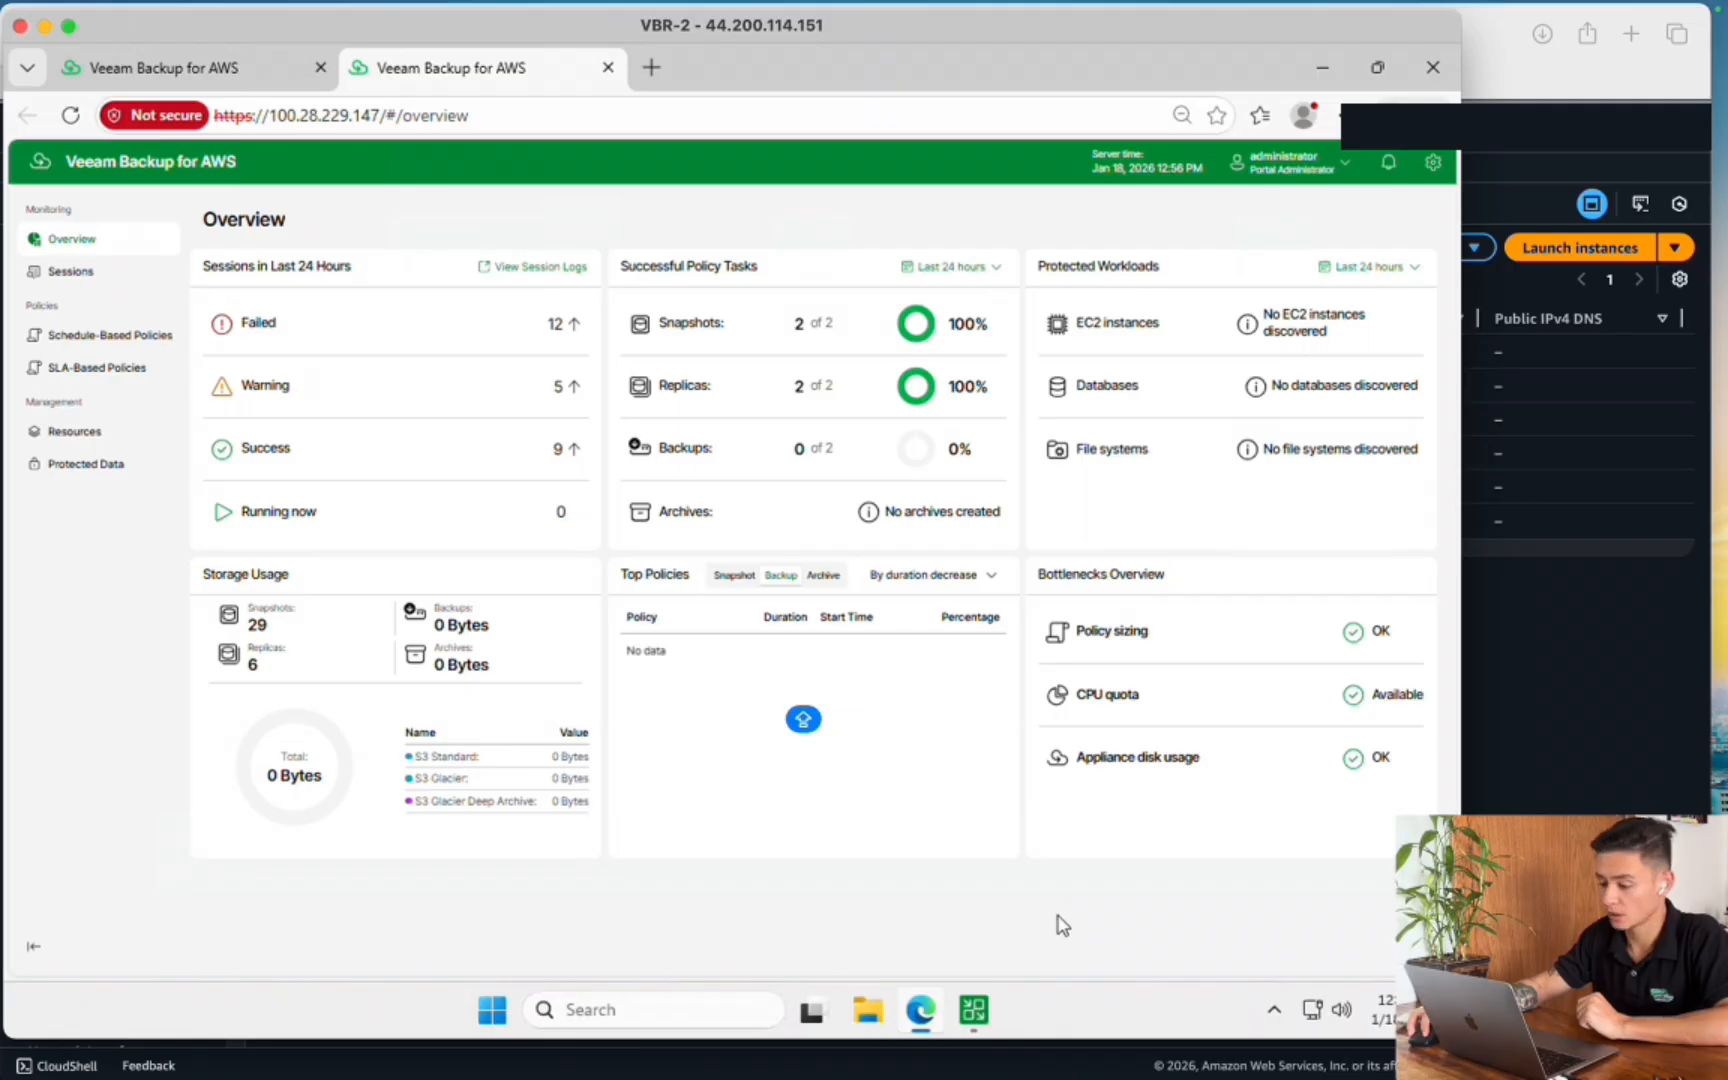
click(1433, 162)
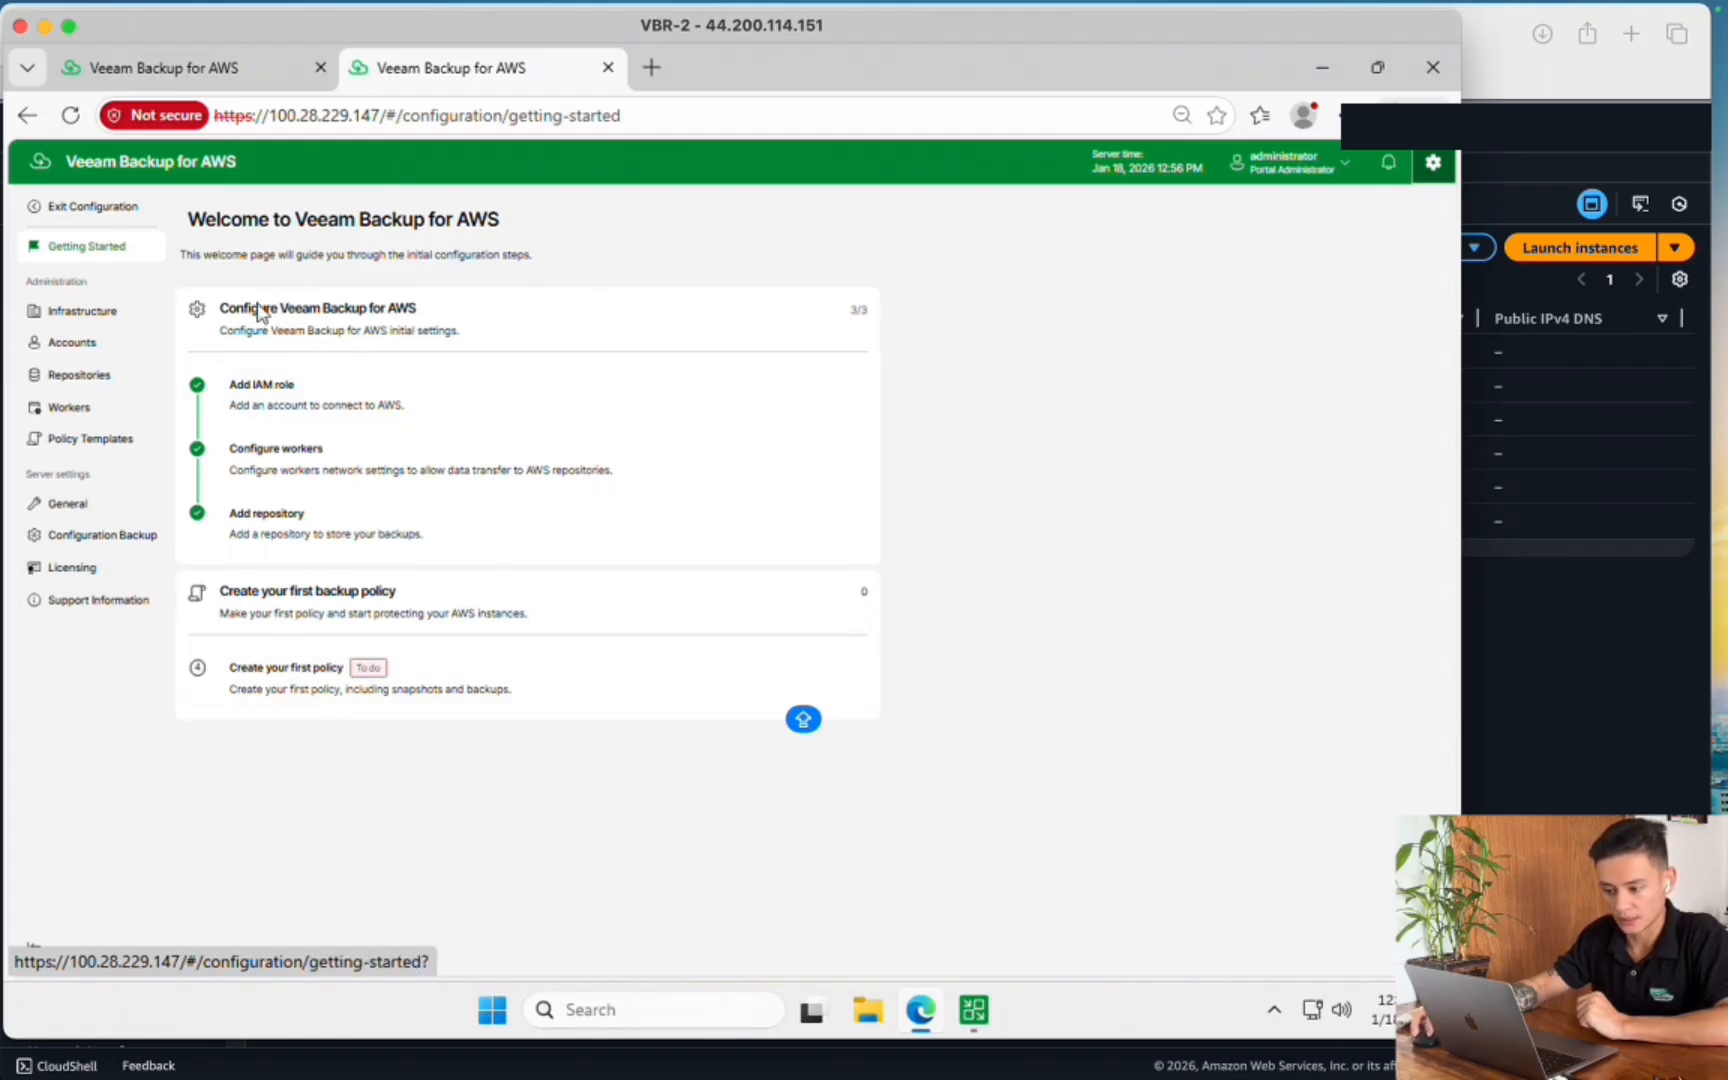
Switch to the AWS console to view the EC2 instances list, and return to the remote desktop session
click(1524, 616)
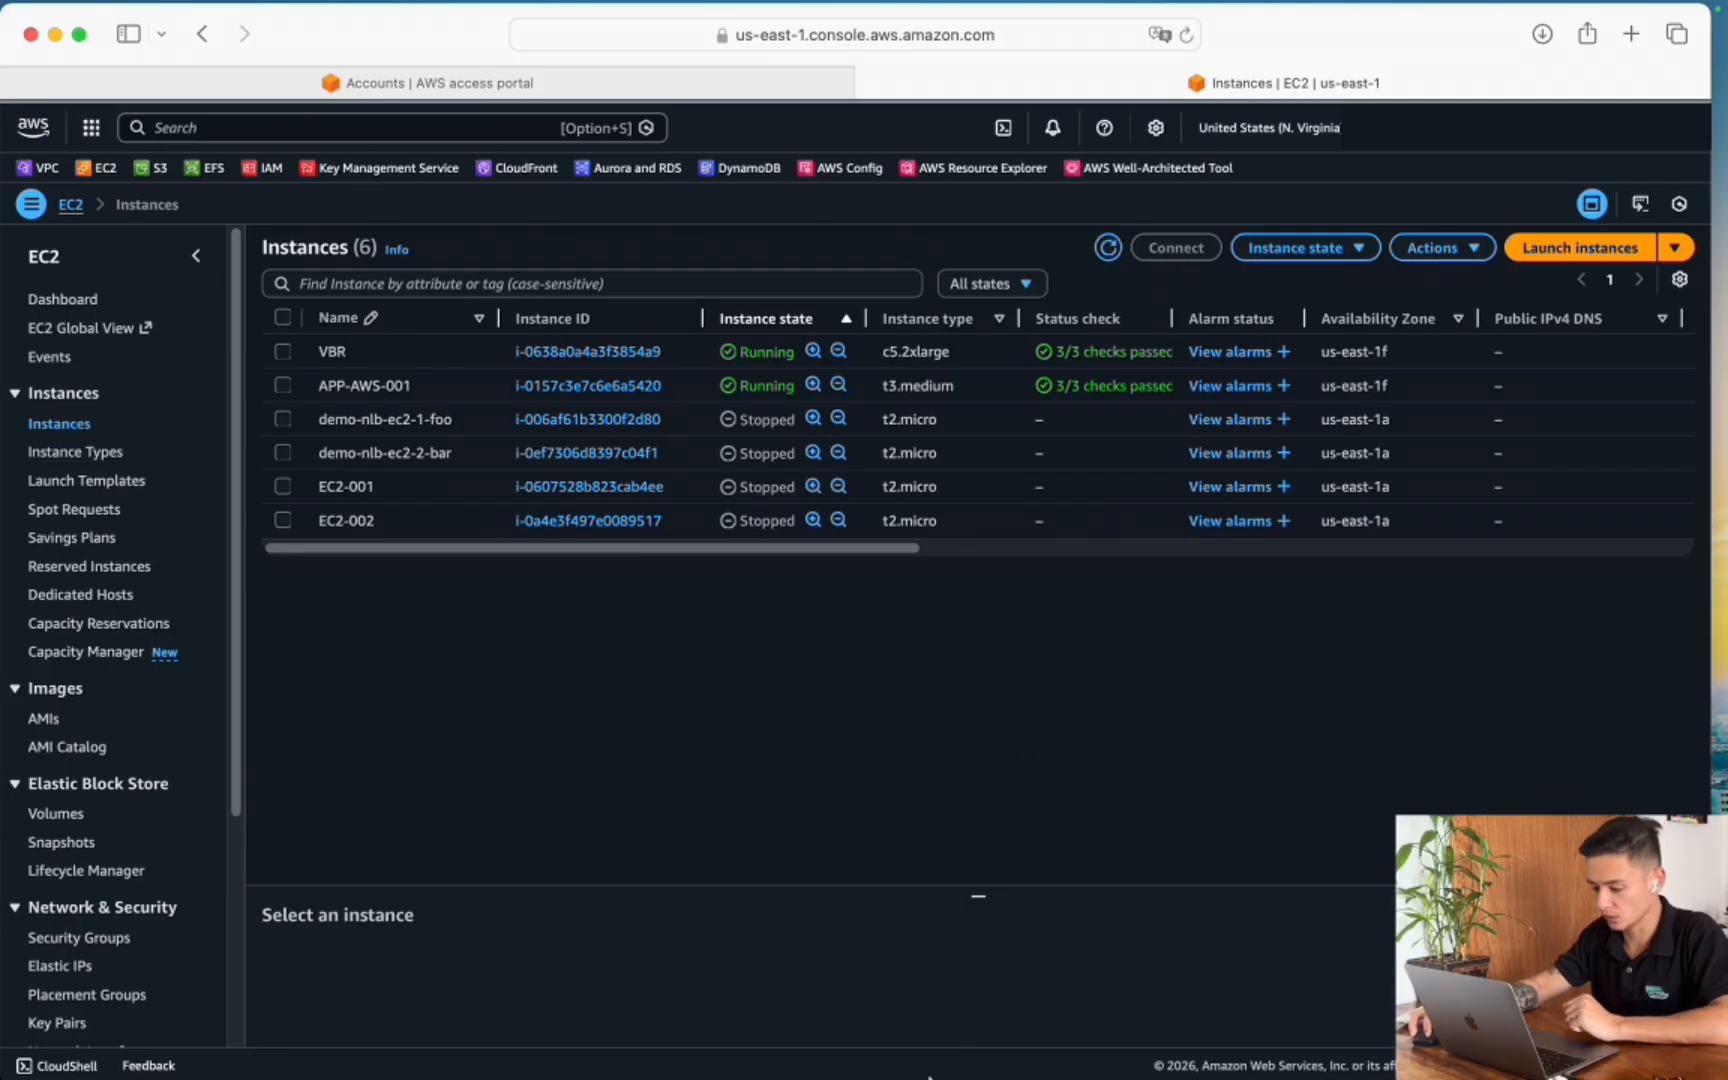
mouse_move(963, 1075)
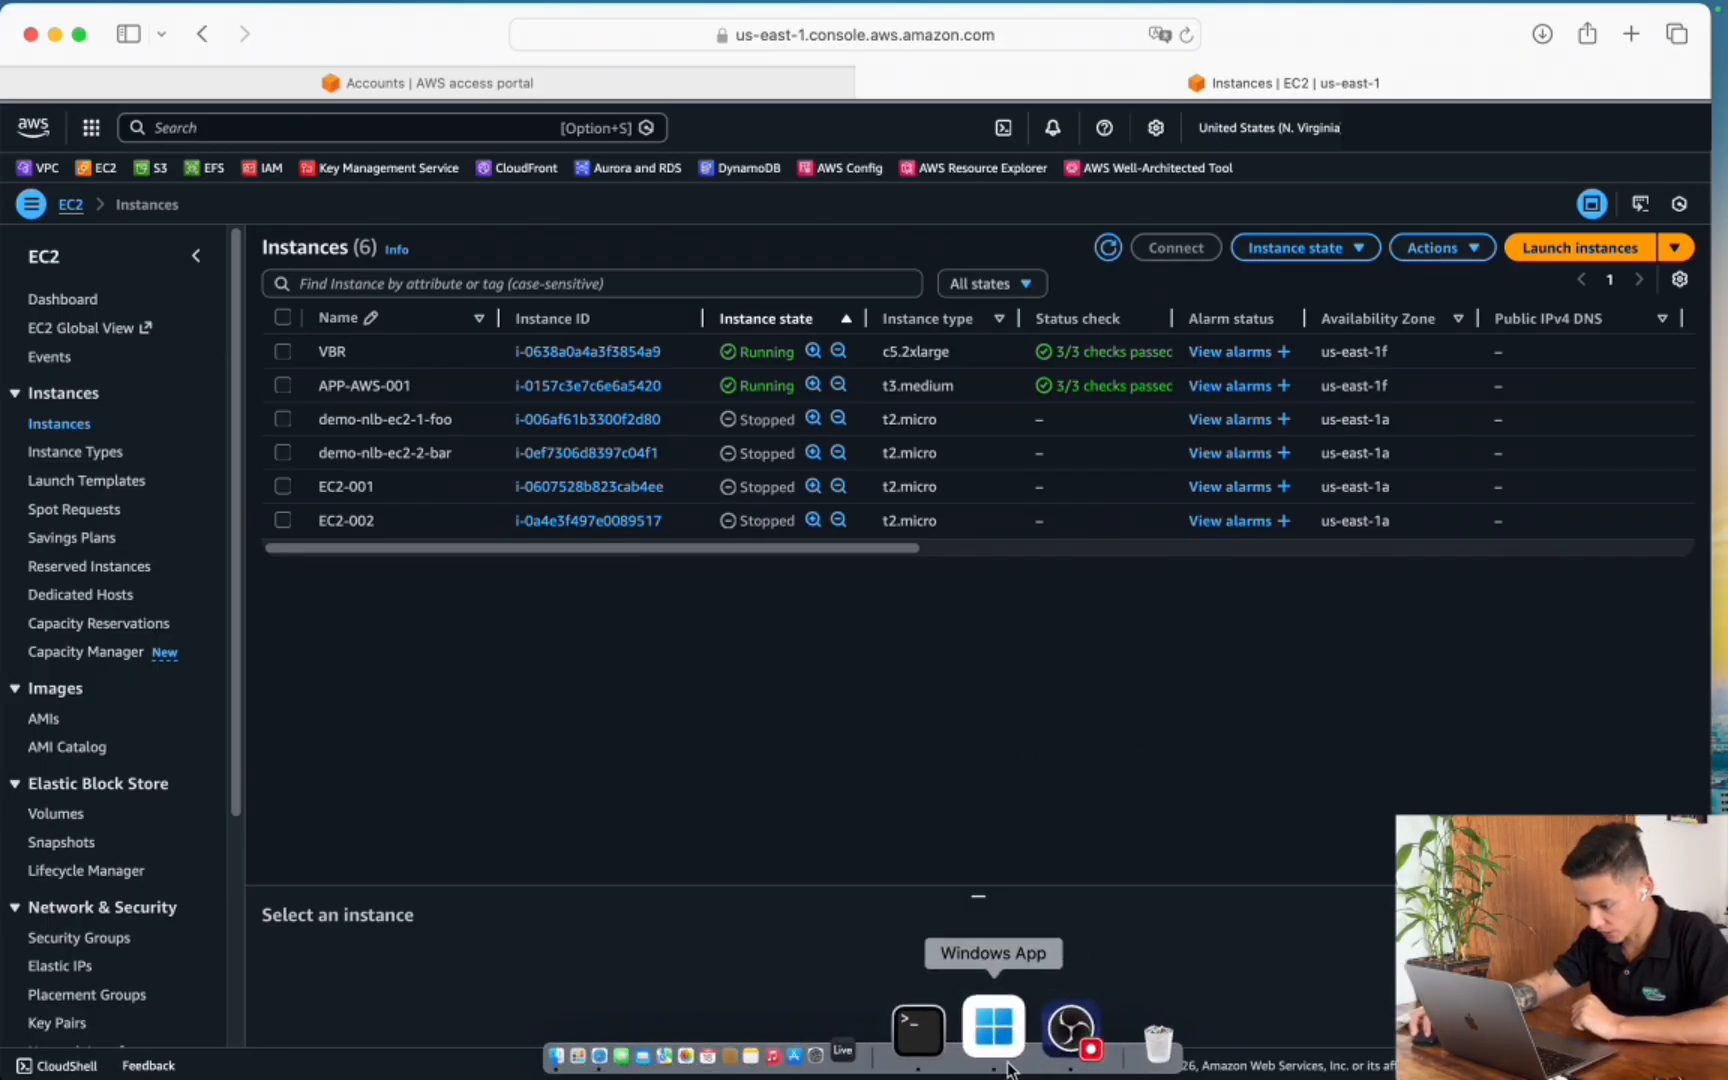
click(1006, 1064)
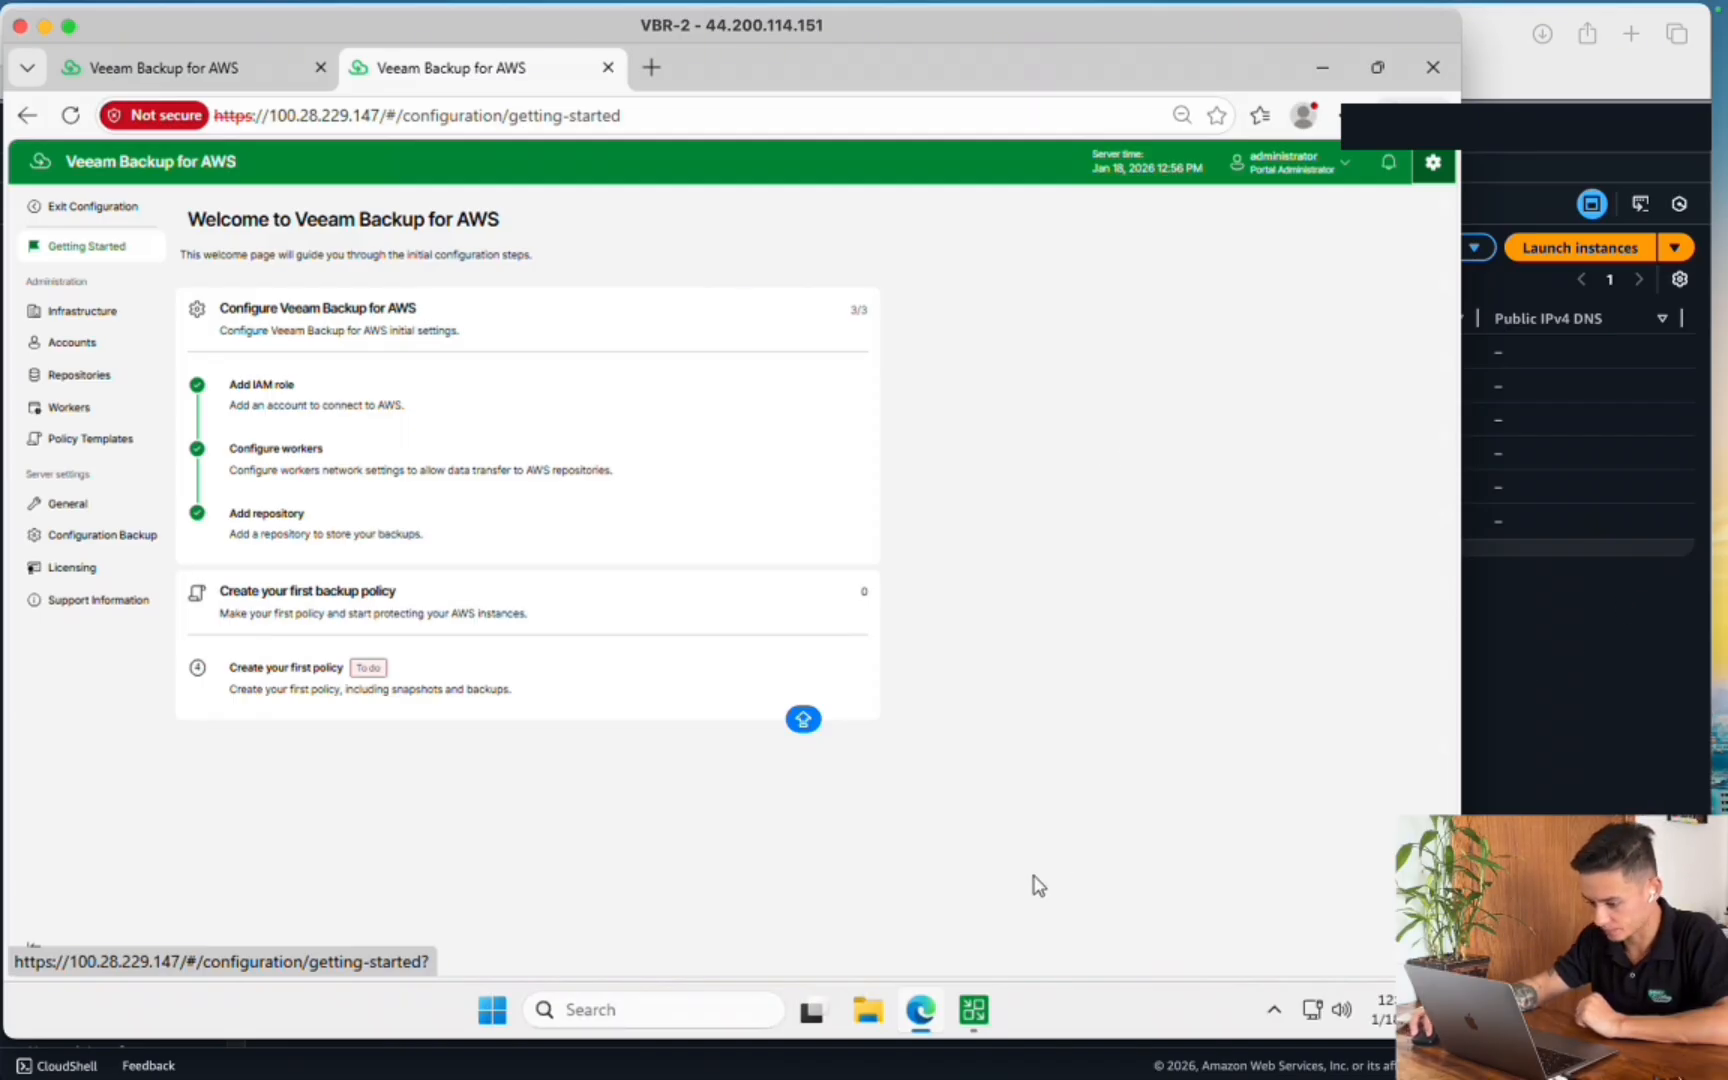
Start a new AWS EC2 backup policy from the Veeam Backup and Replication jobs and close the two older Veeam Backup for AWS pages
click(975, 1010)
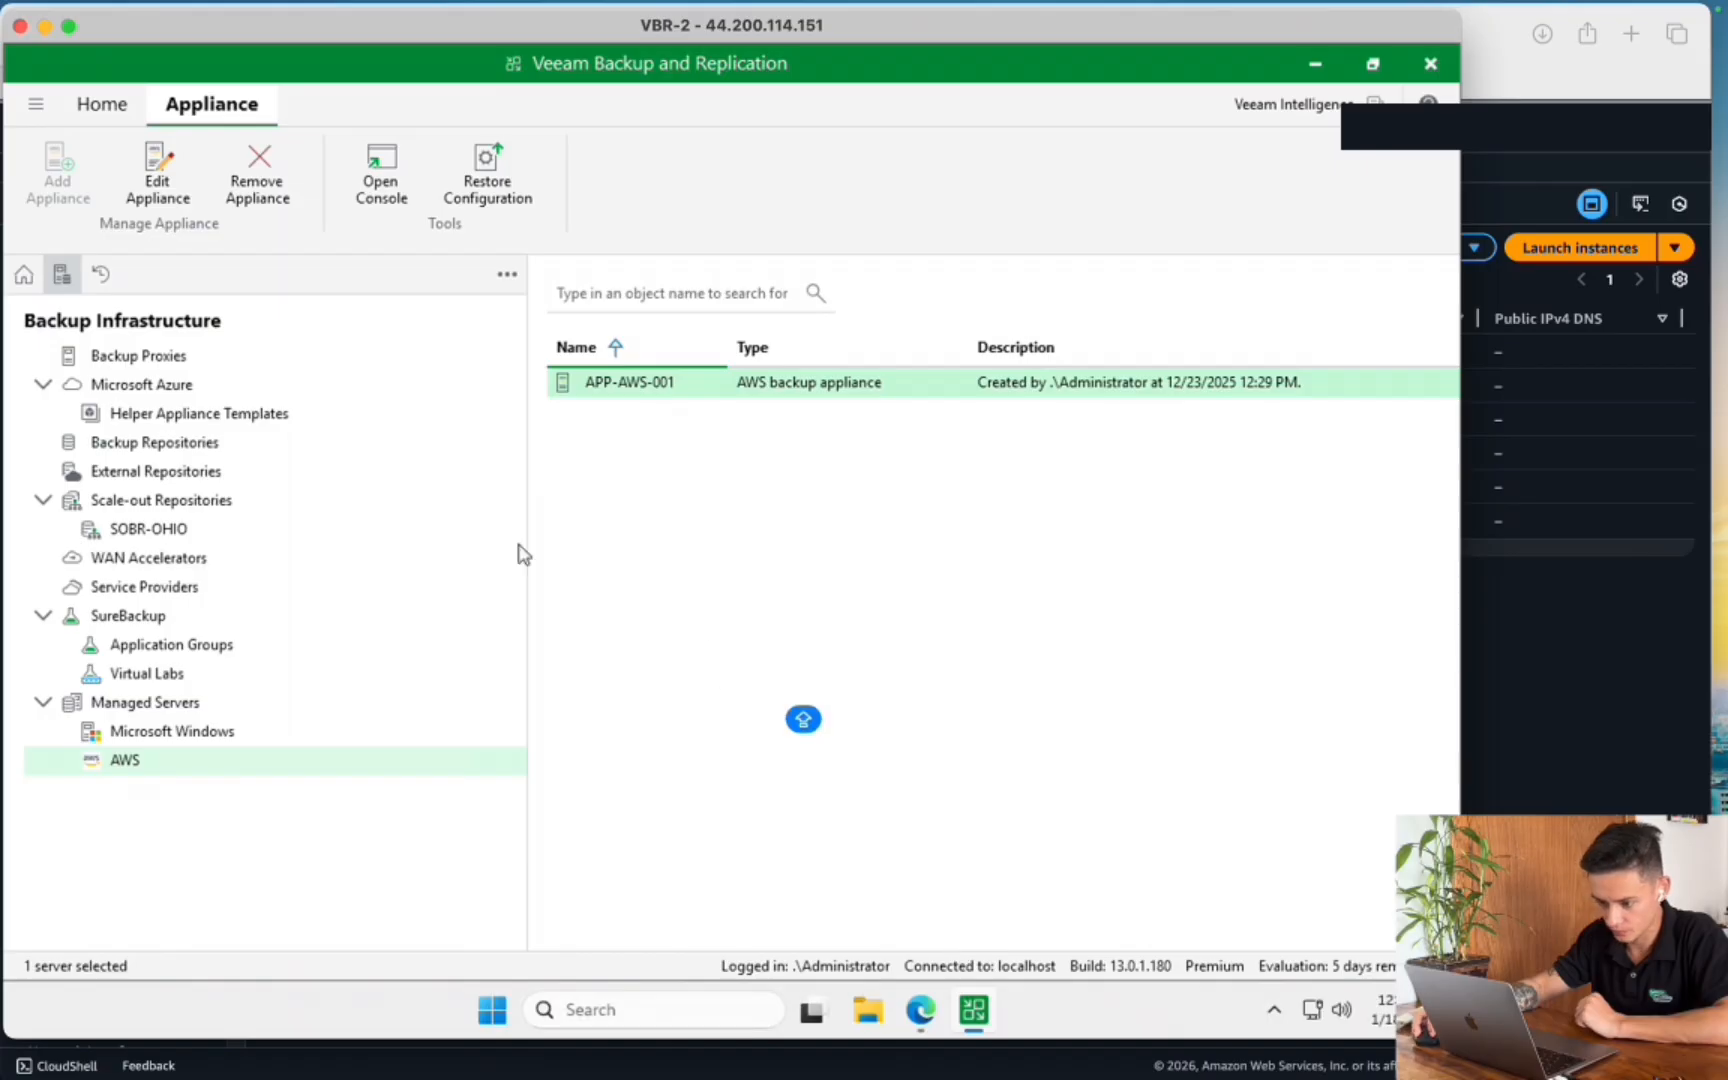
click(24, 276)
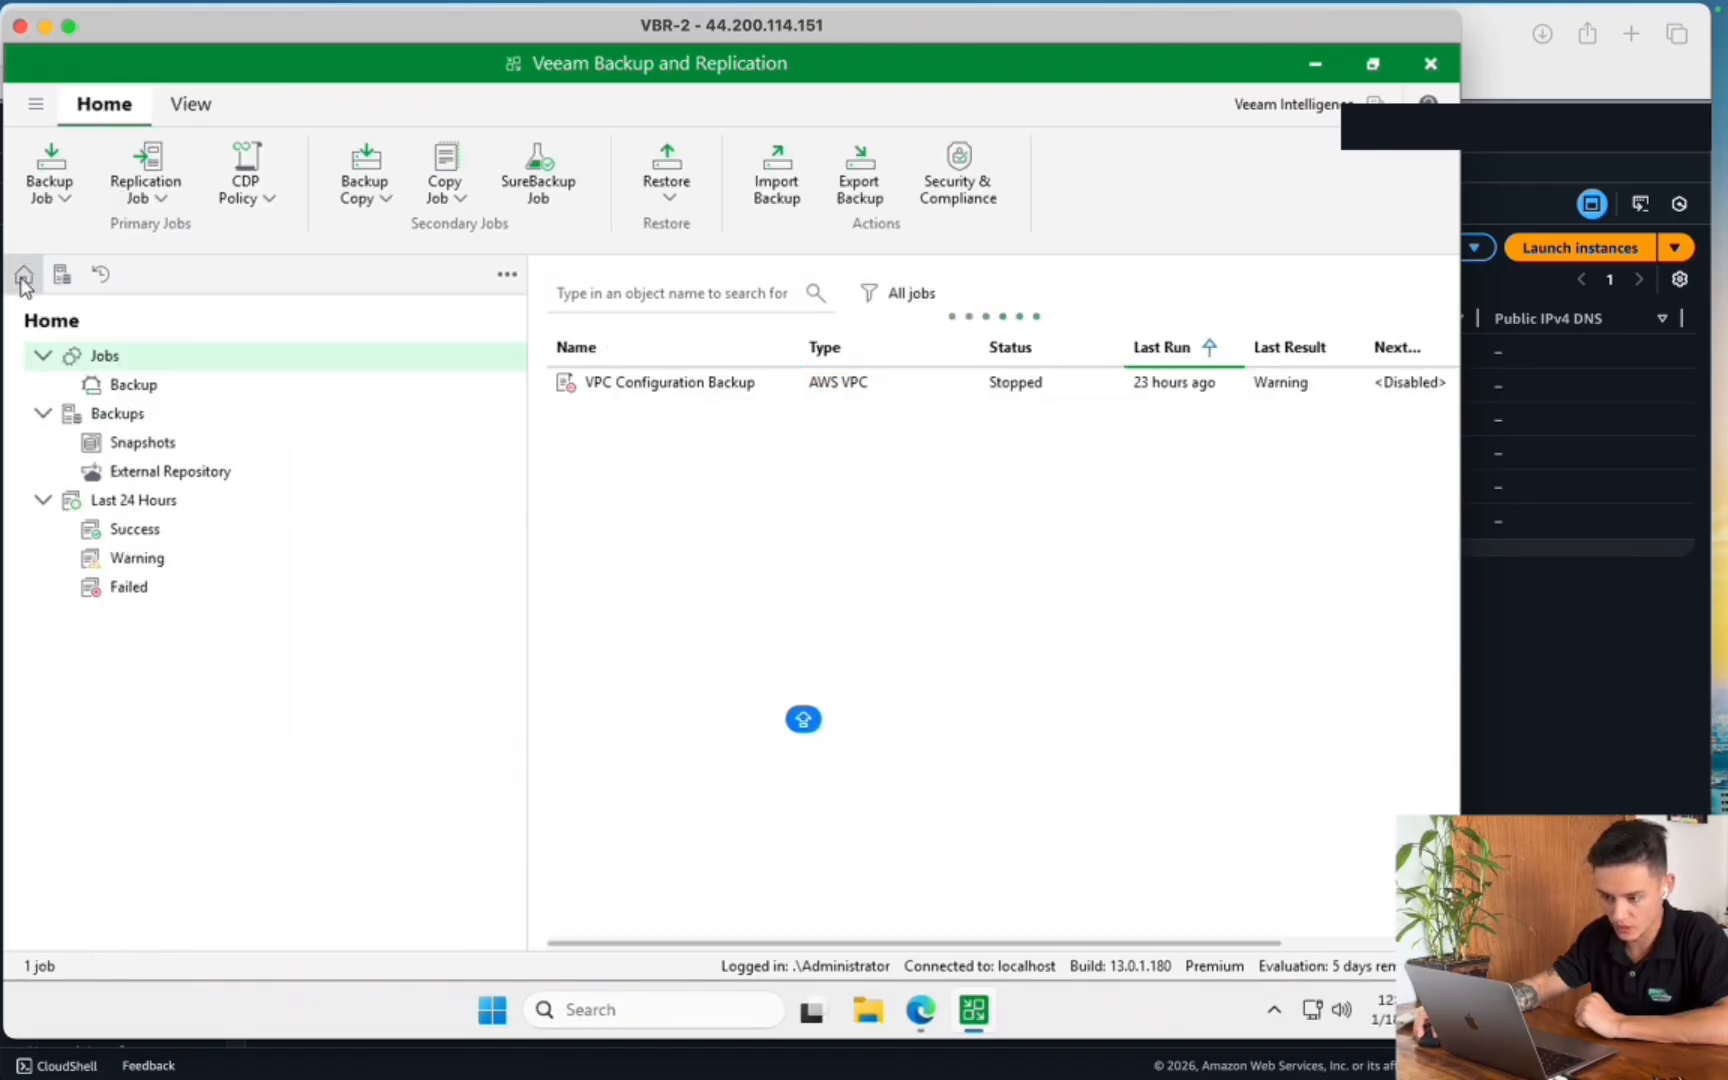
right_click(218, 360)
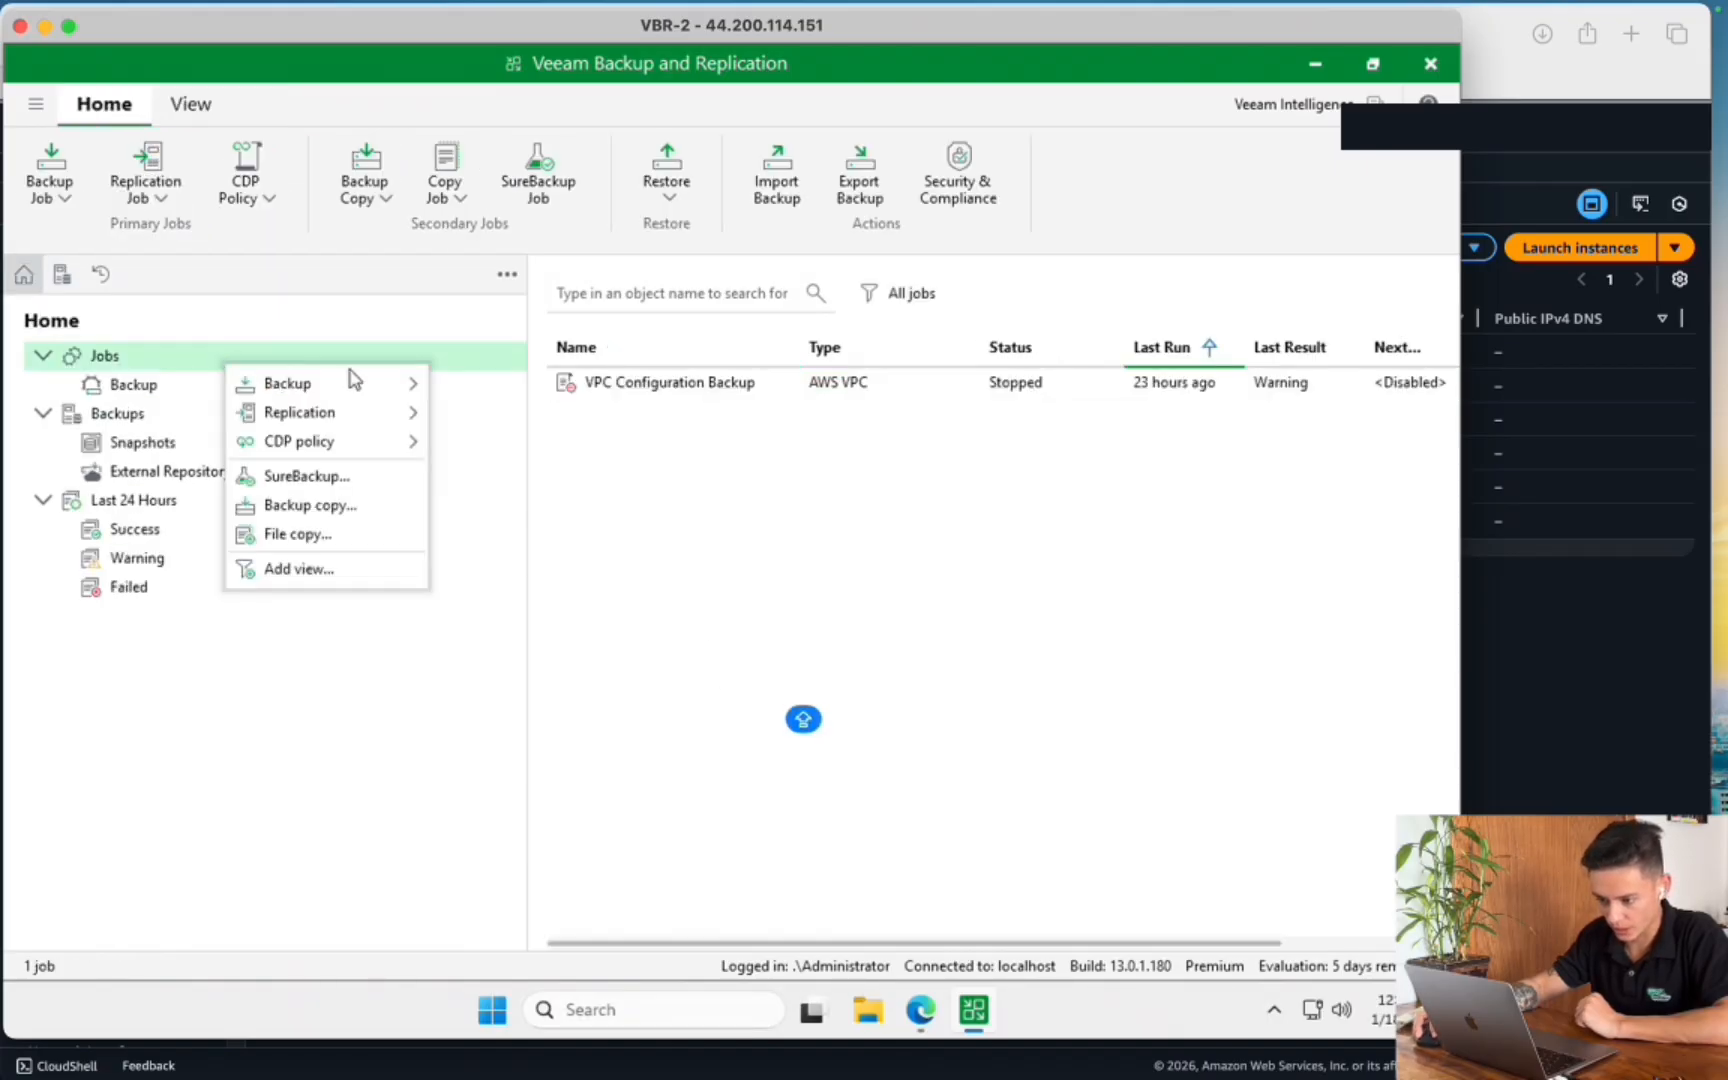
mouse_move(408, 390)
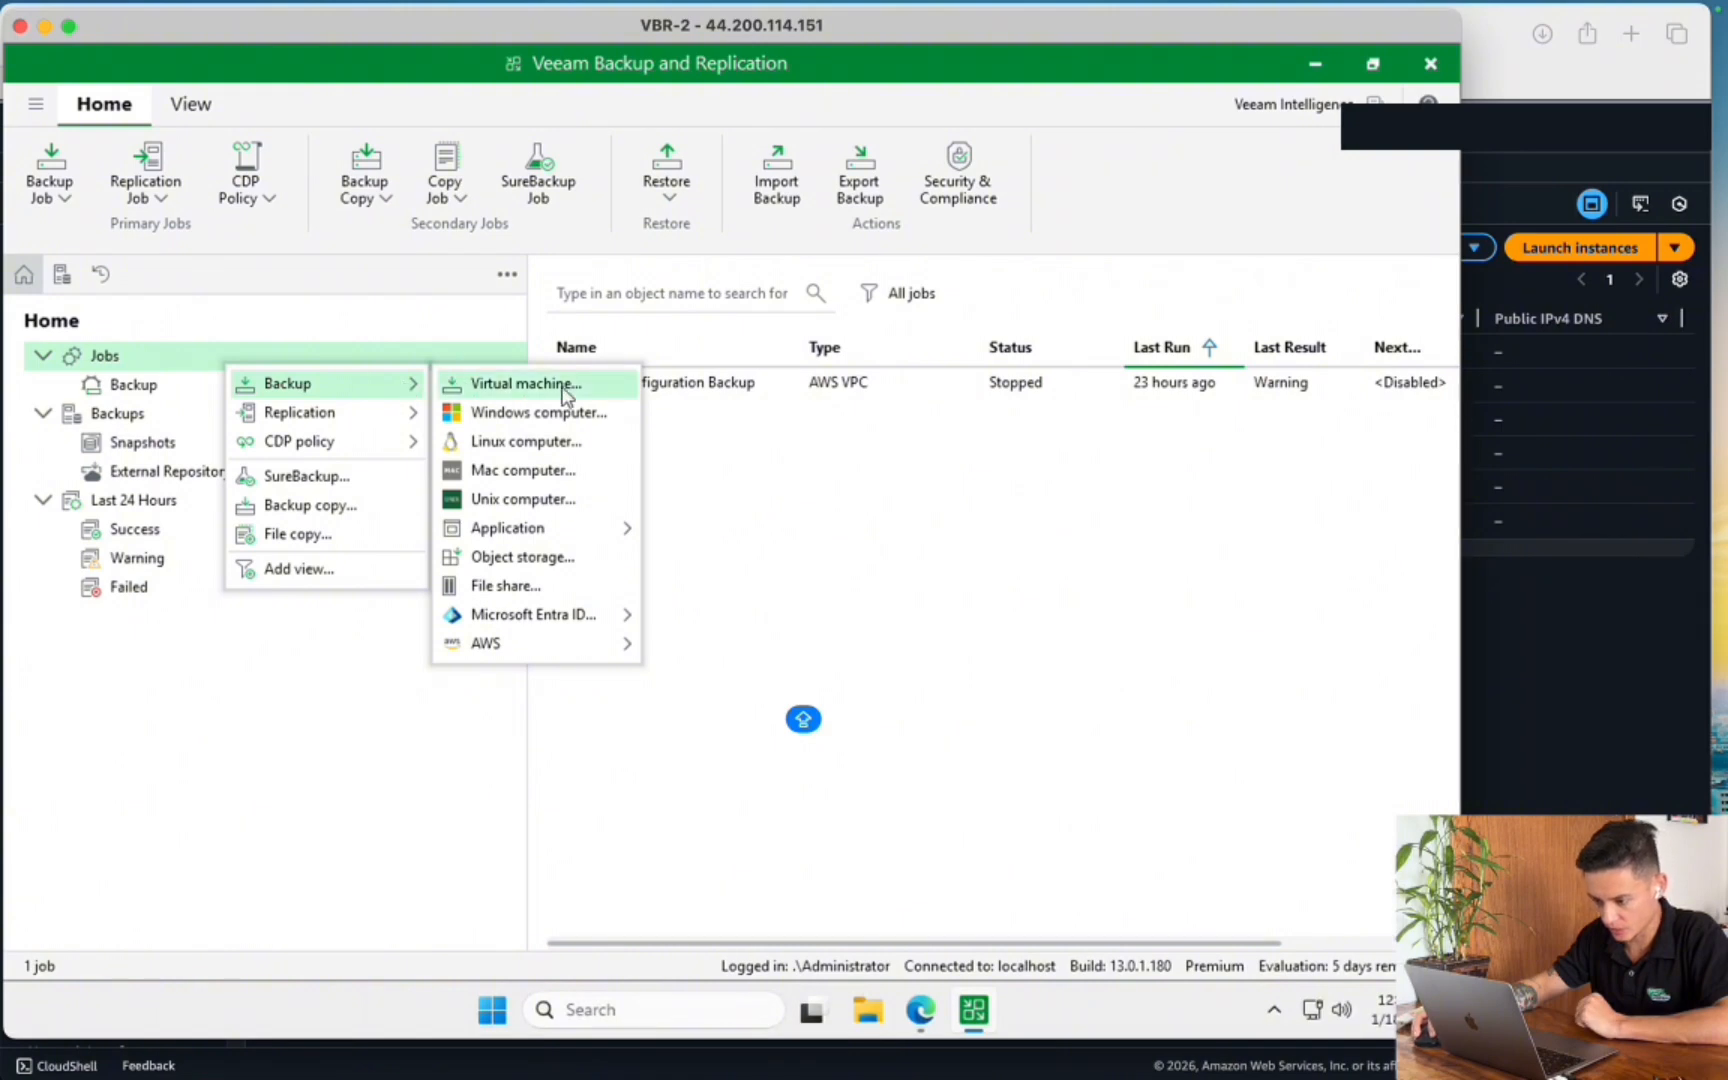
mouse_move(557, 657)
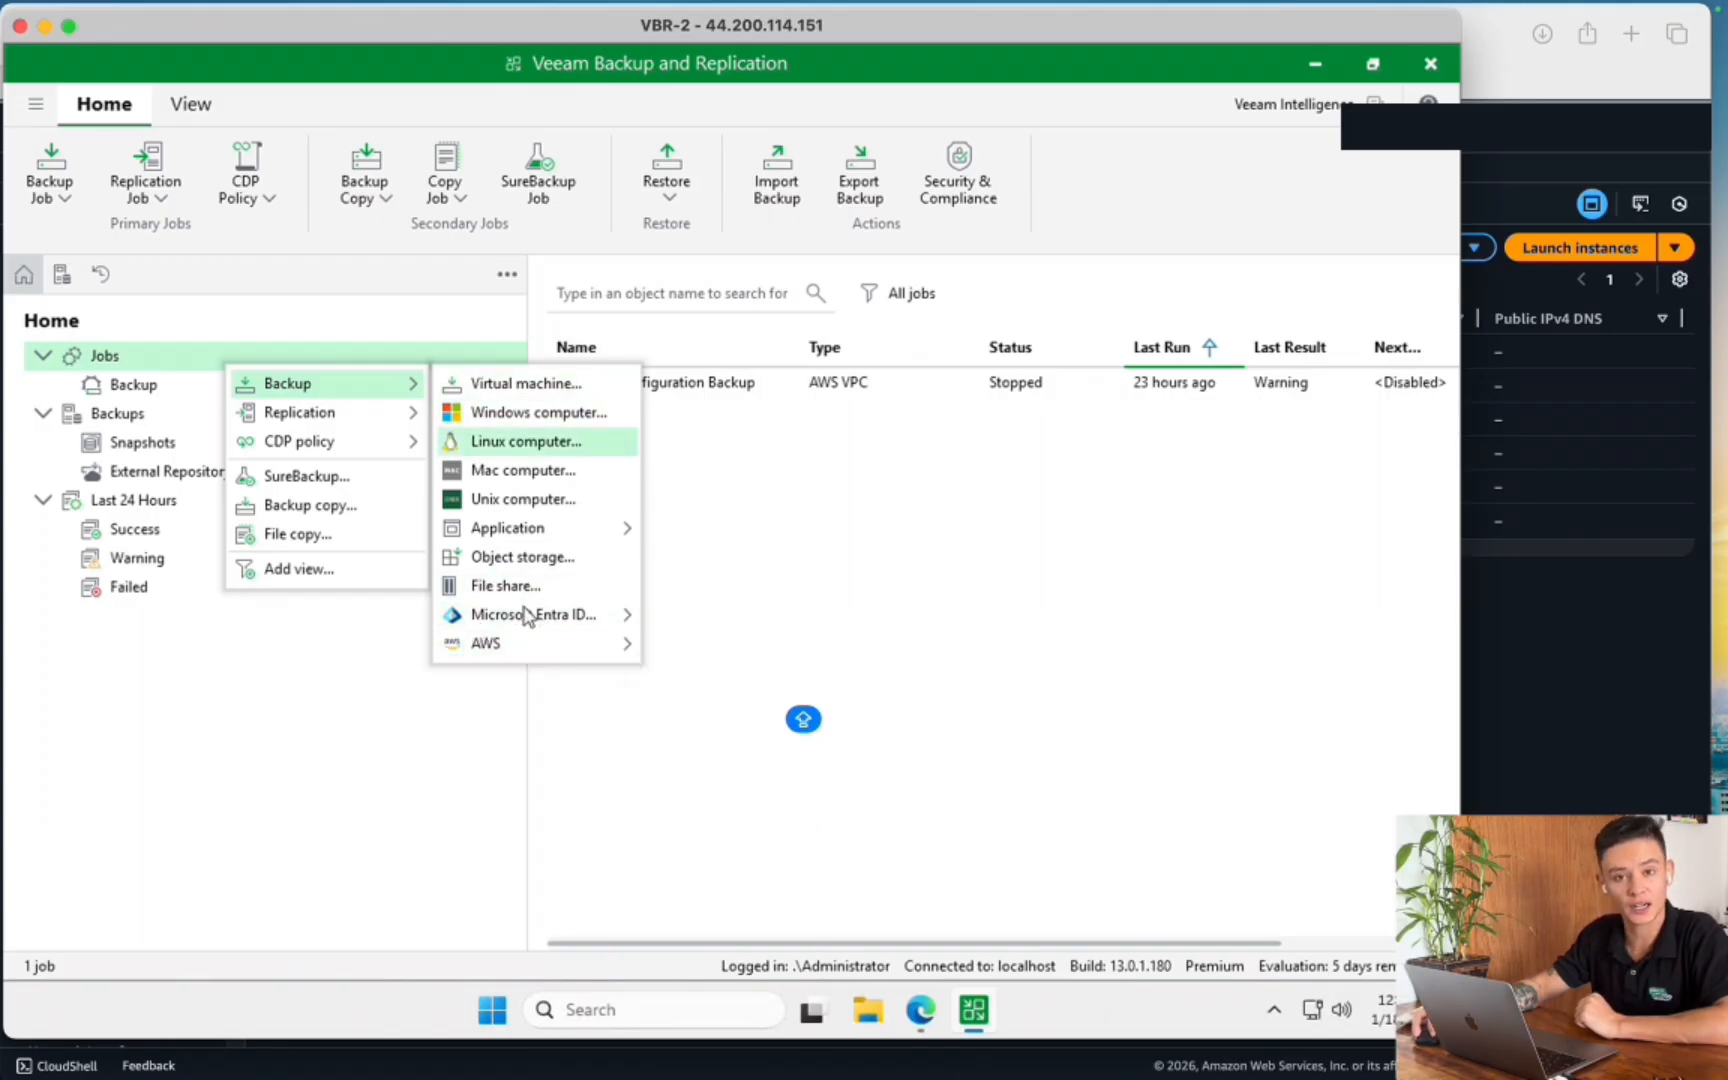
mouse_move(745, 645)
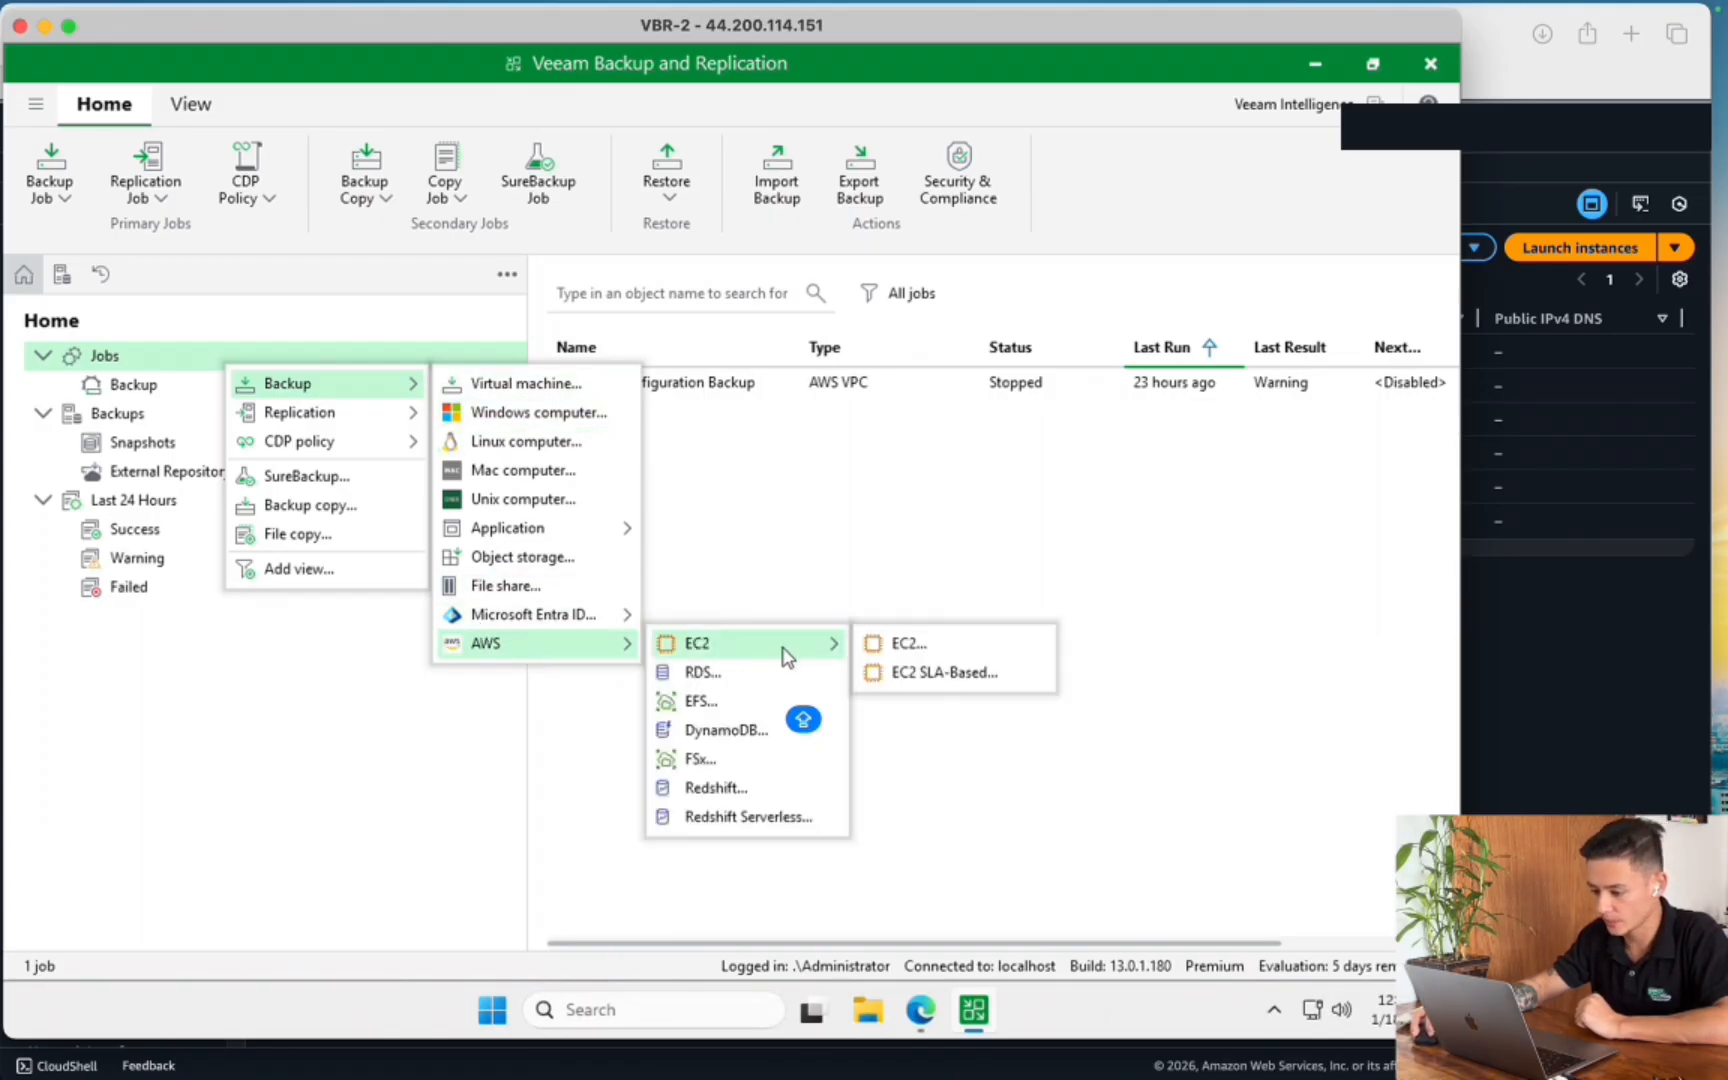
click(970, 647)
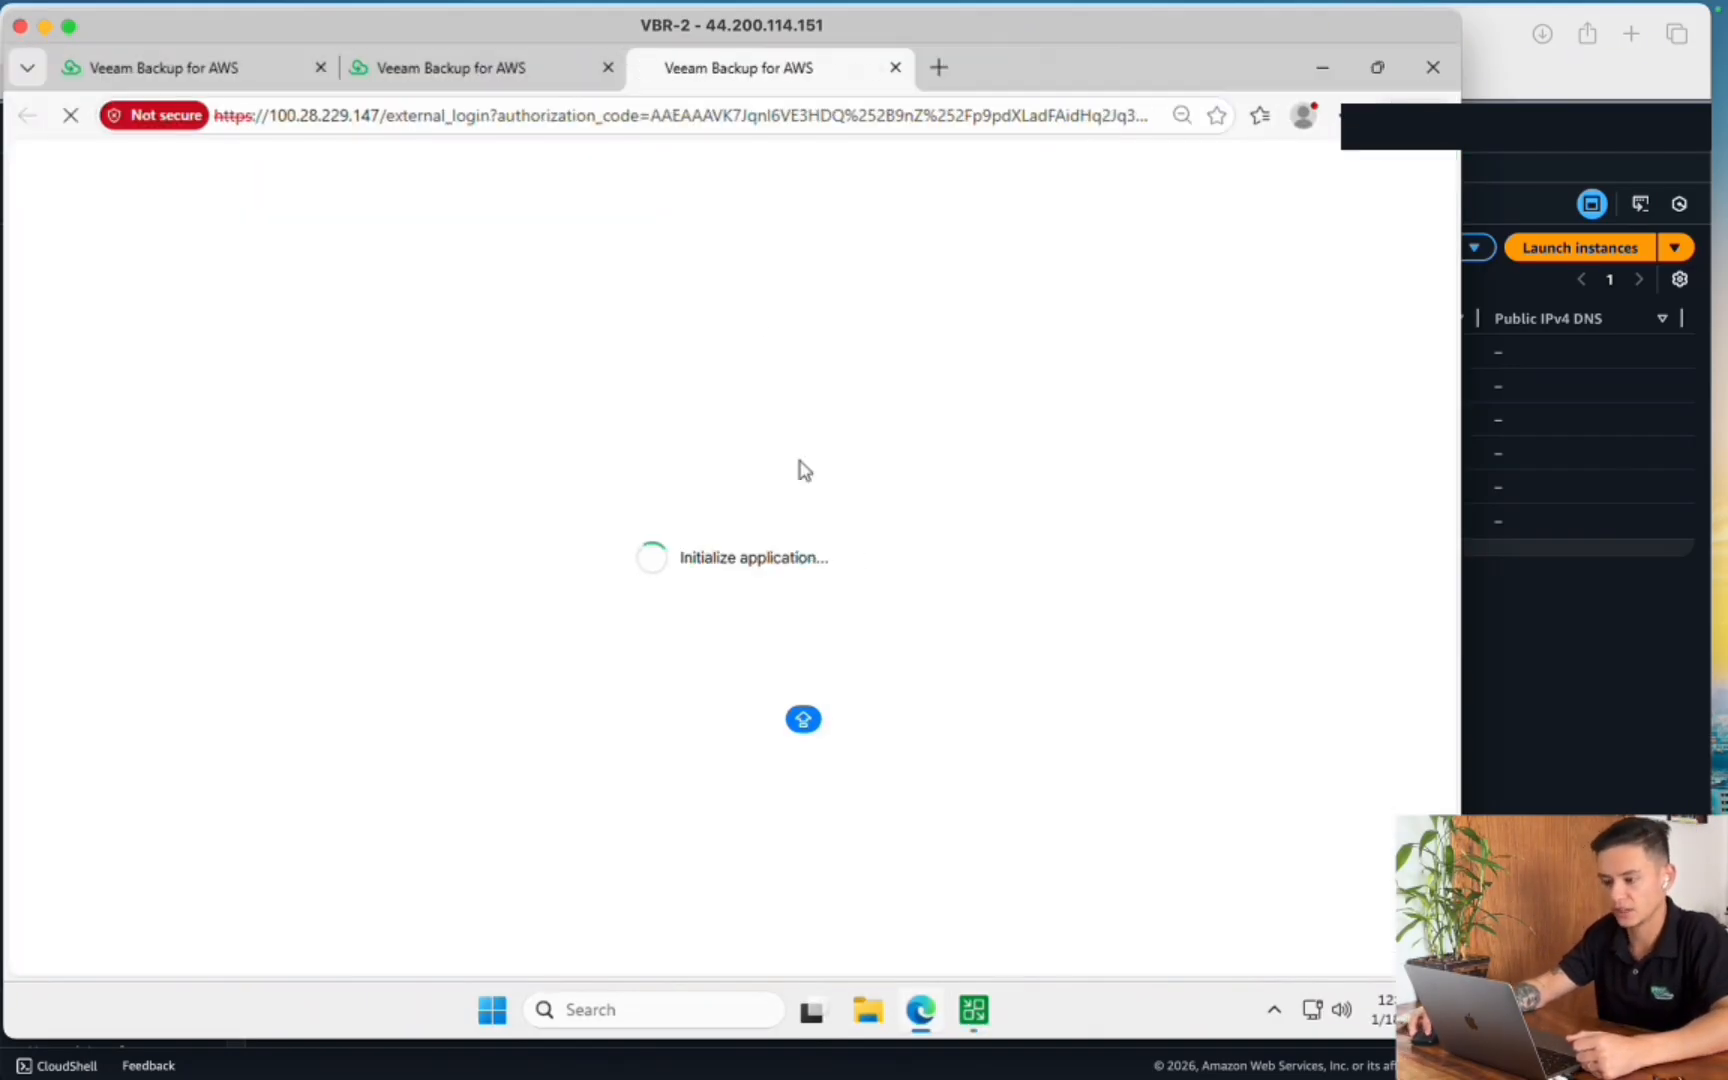
click(321, 67)
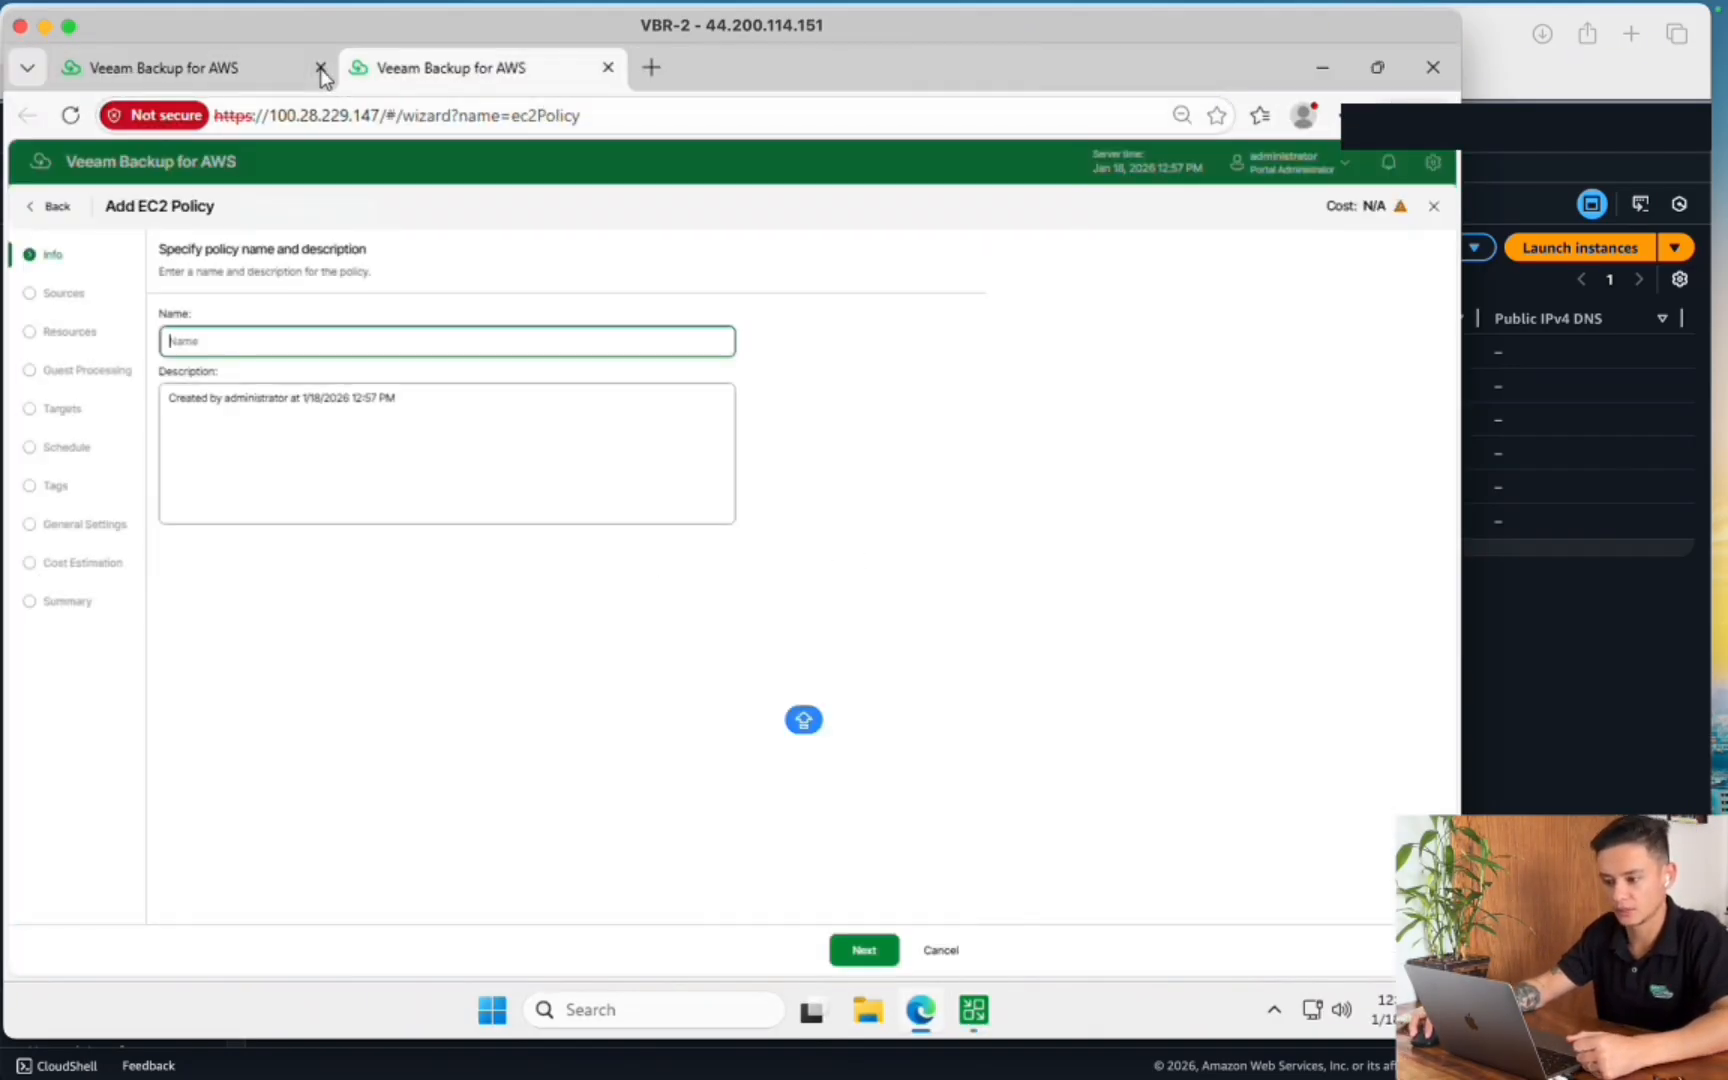
click(321, 67)
Select the instance EC2-001 in the AWS console to point out the backup source, and return to the policy wizard
click(1562, 641)
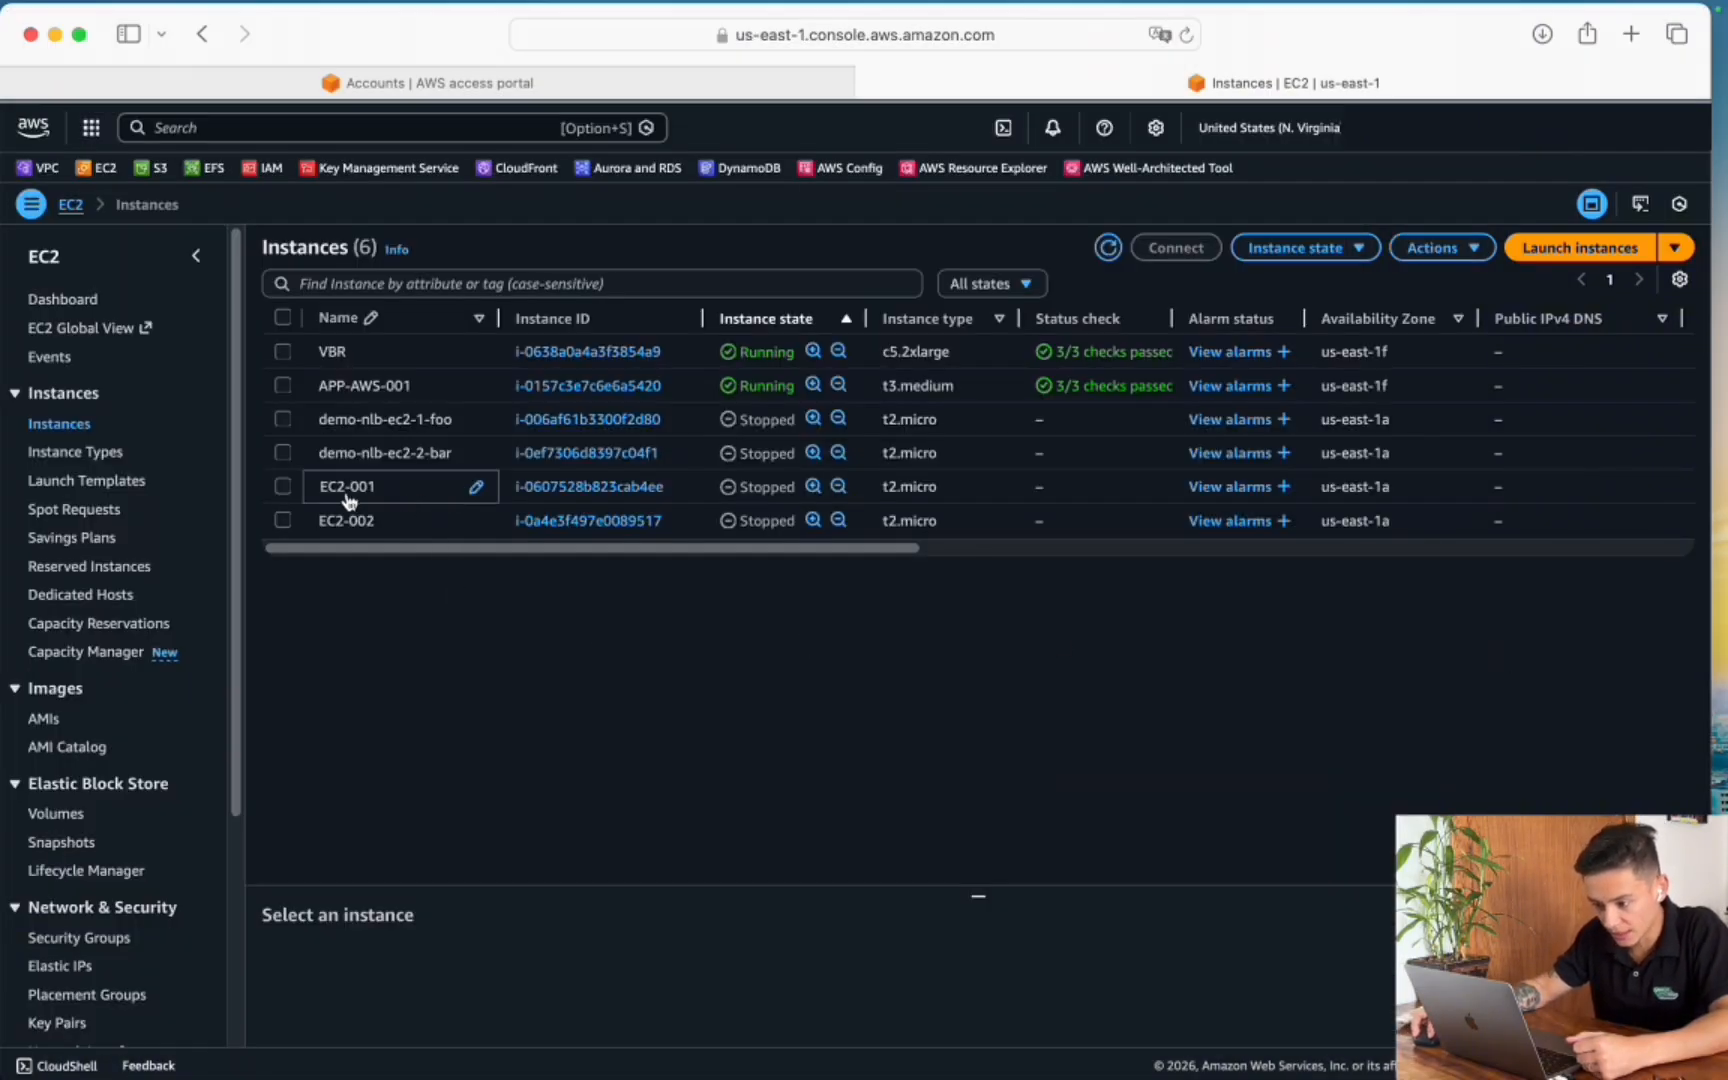
click(284, 489)
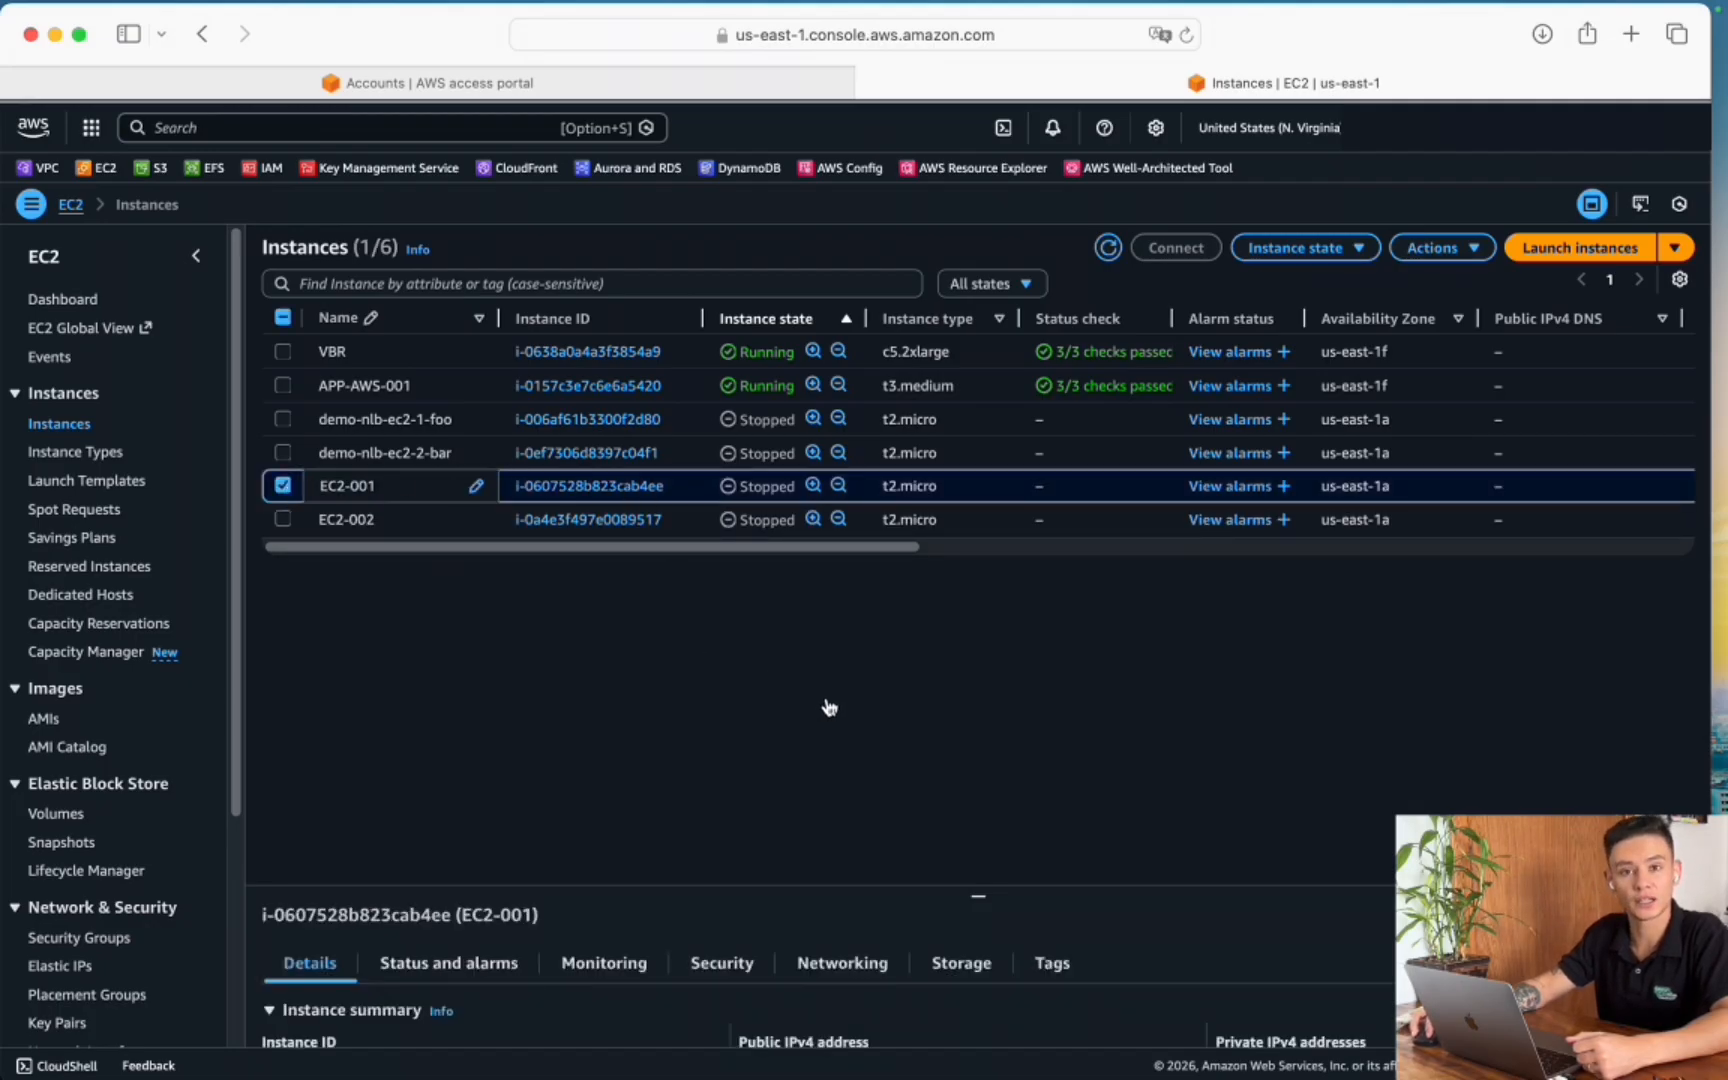
key(super+Tab)
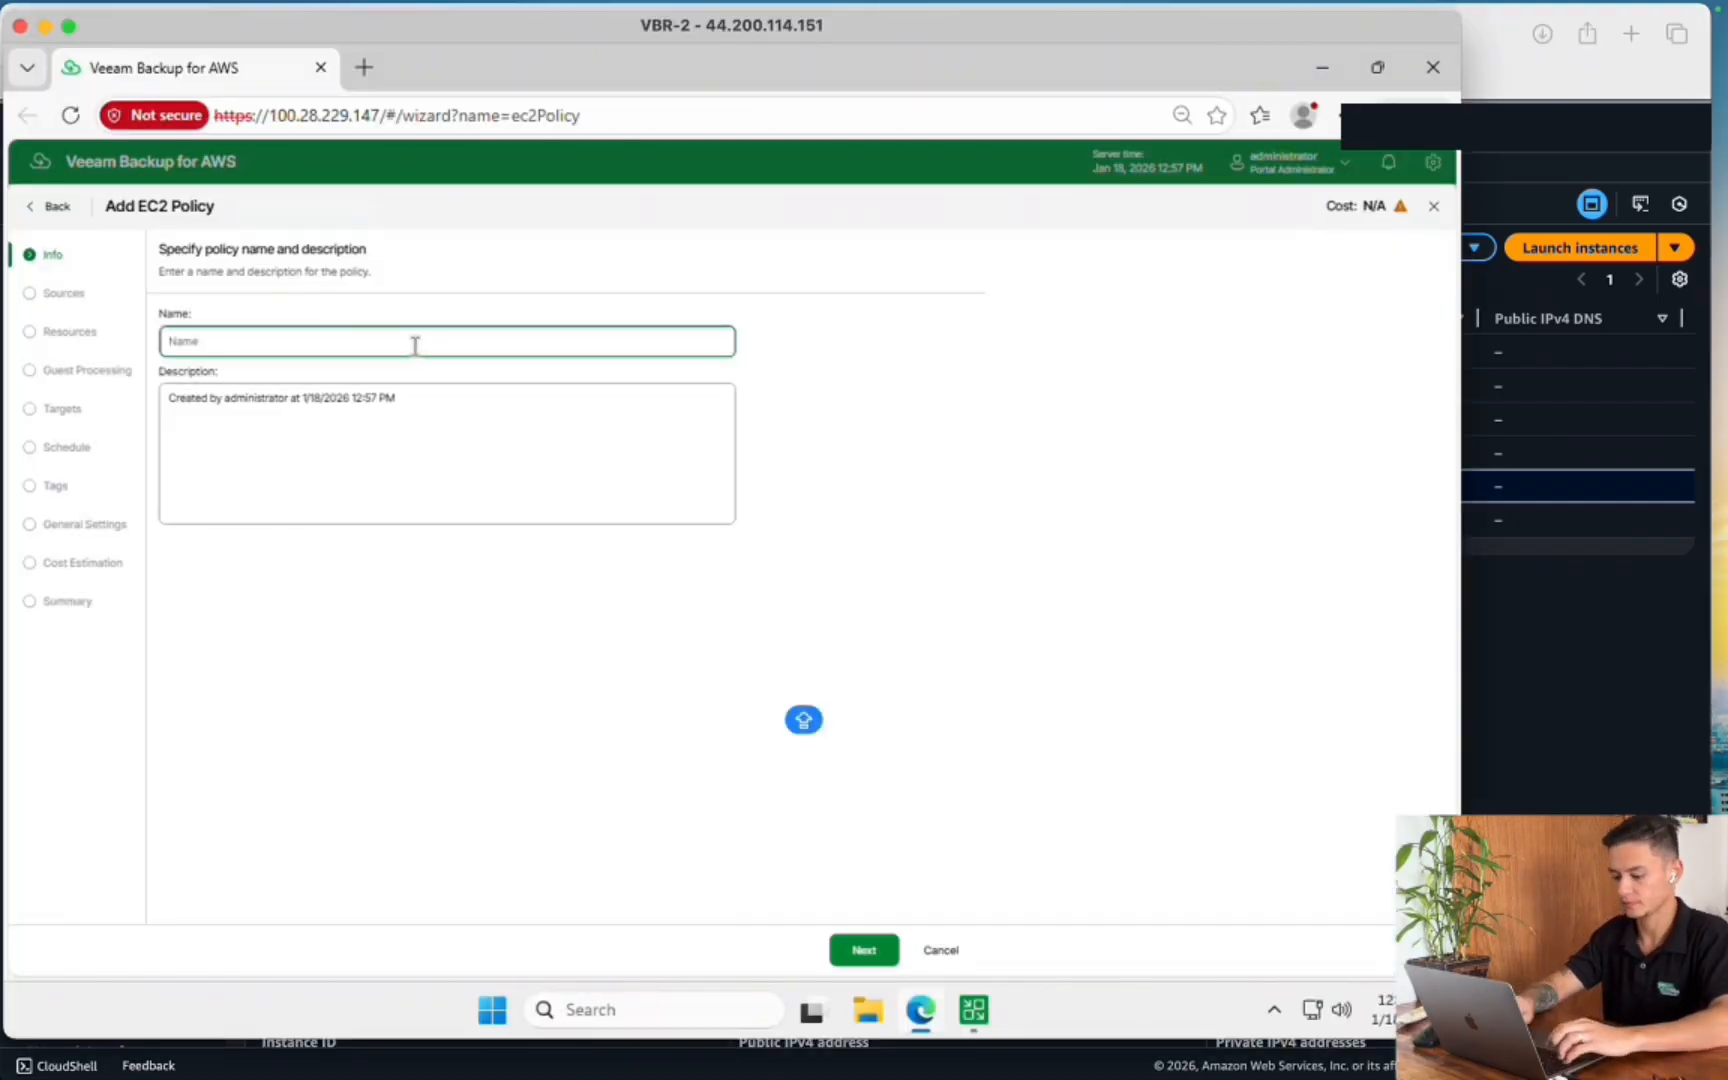
Name the EC2 policy LAB-EC2-001-VIRGINIA and continue to the source settings
text(ba)
key(BackSpace)
key(BackSpace)
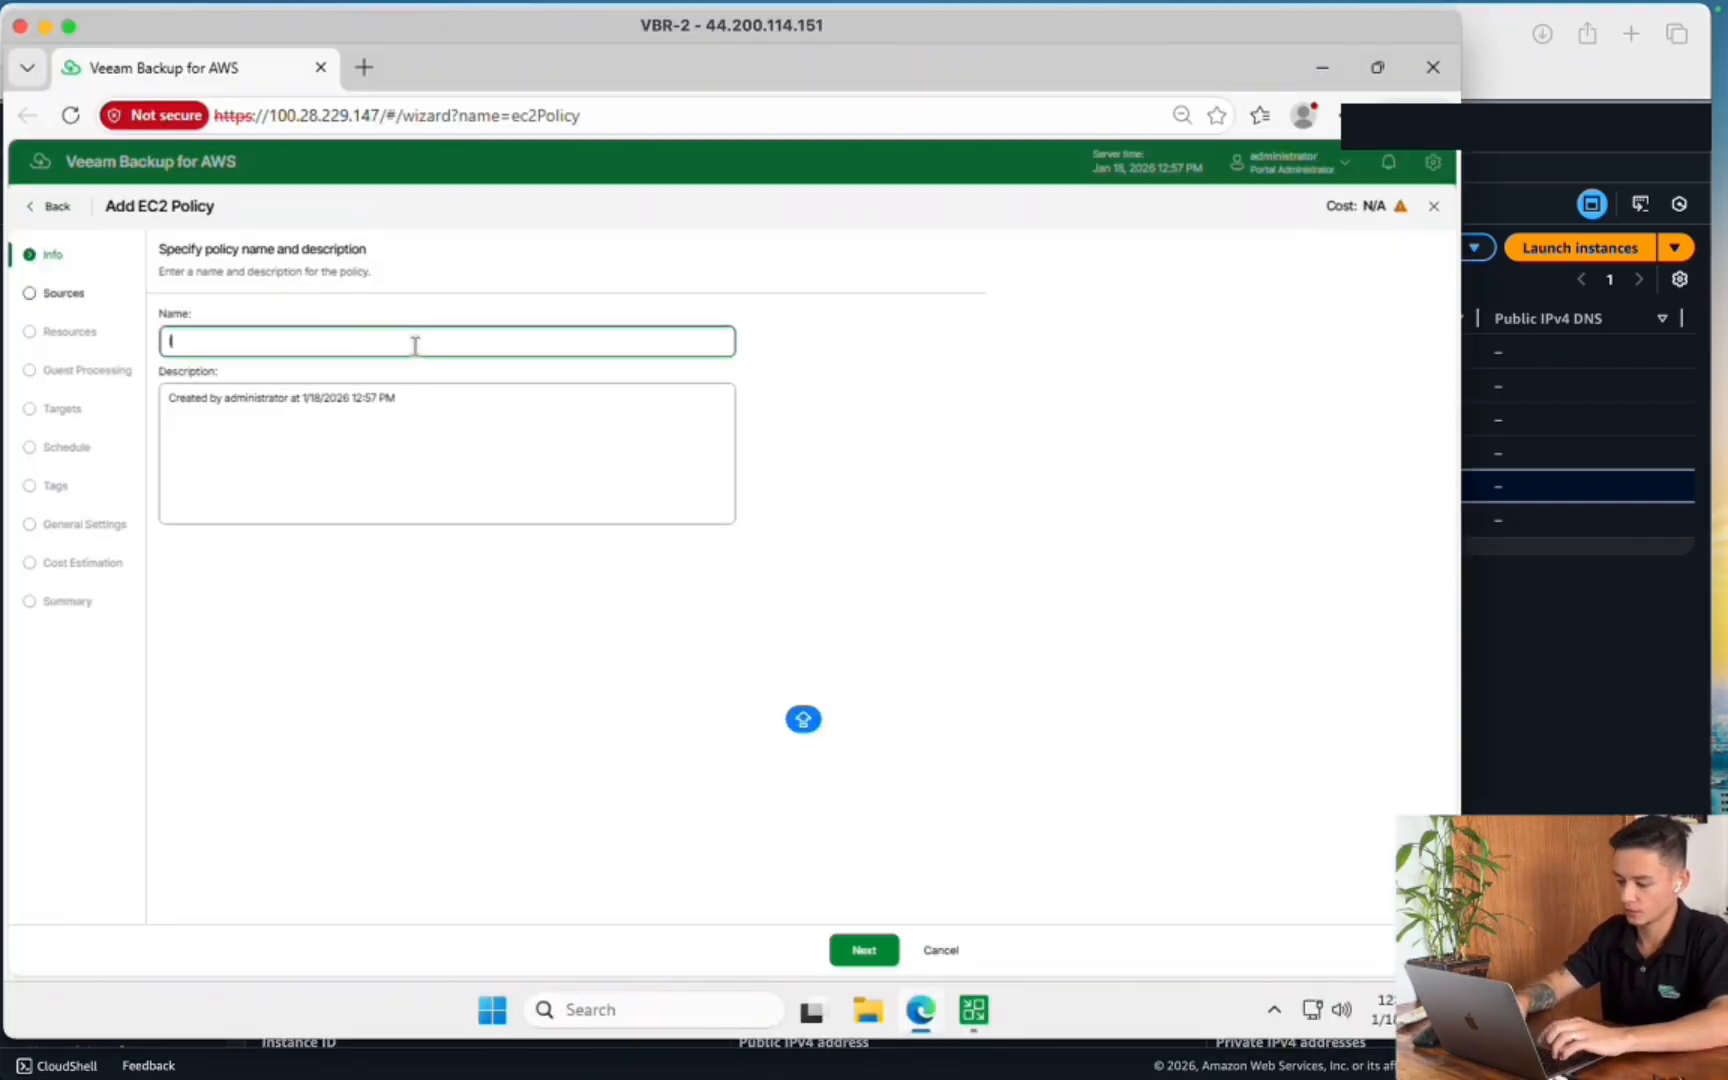
text(LAB-)
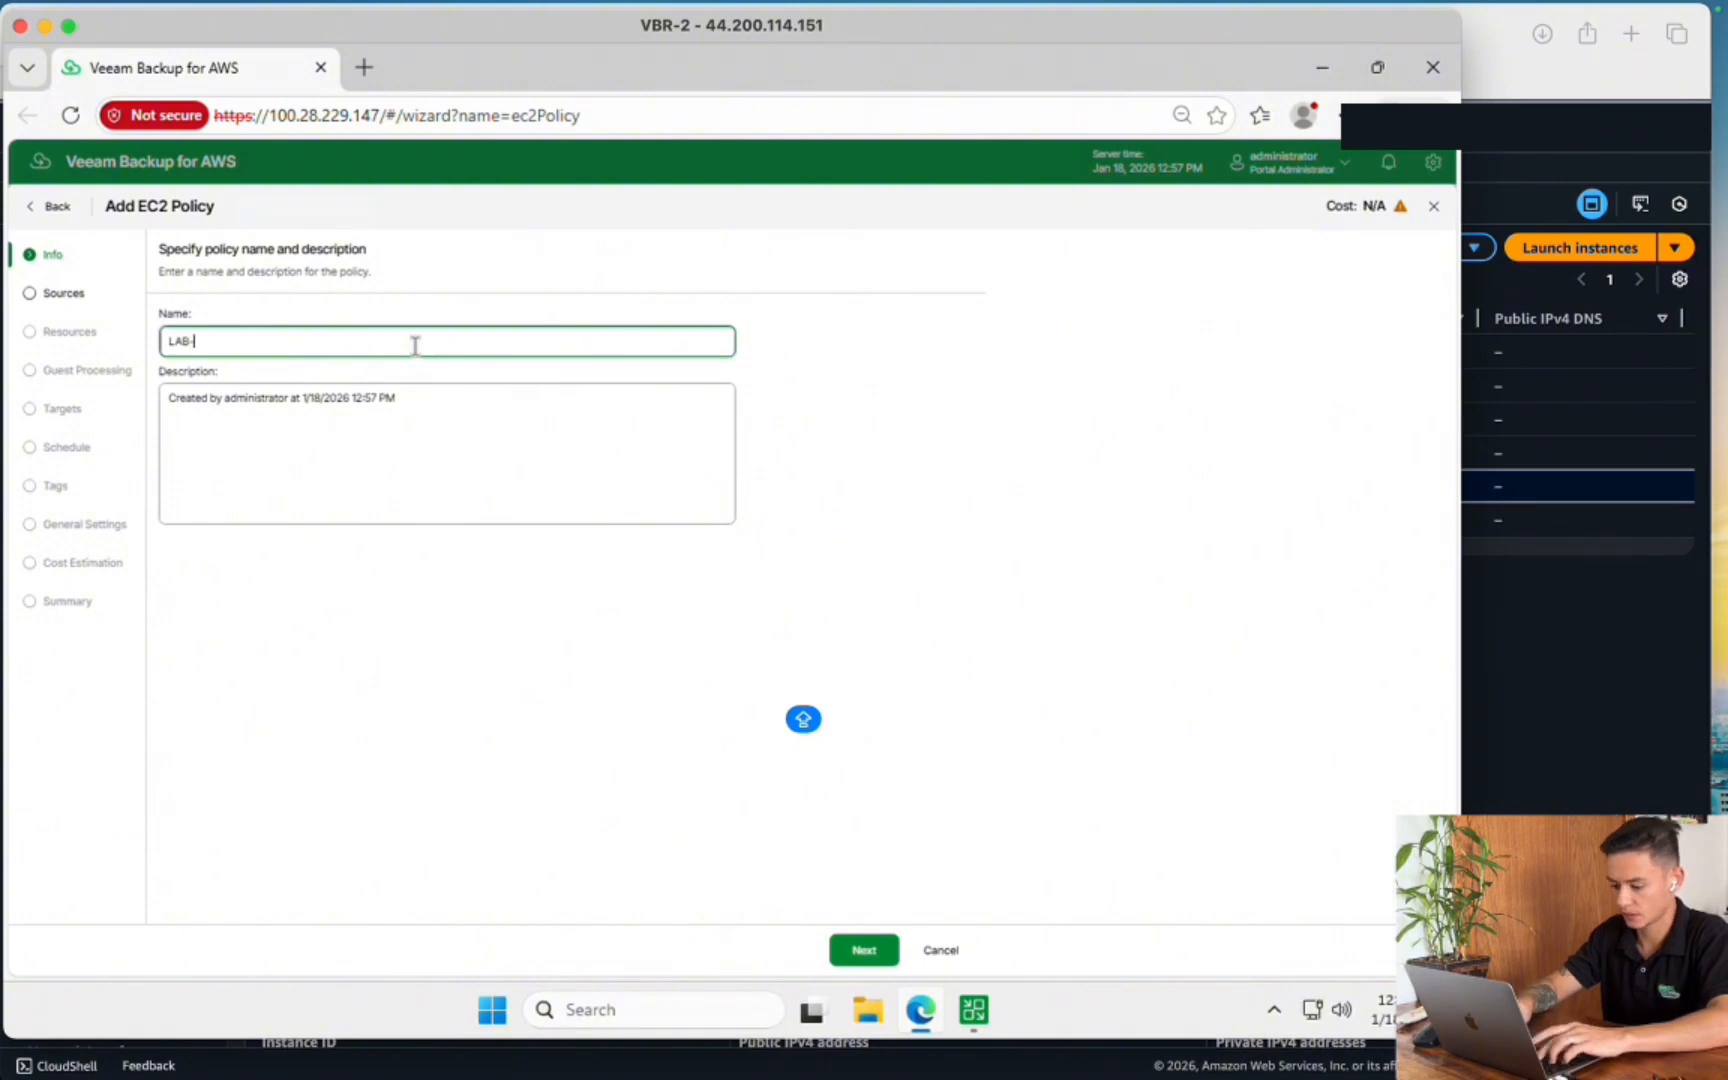
text(EC2-001)
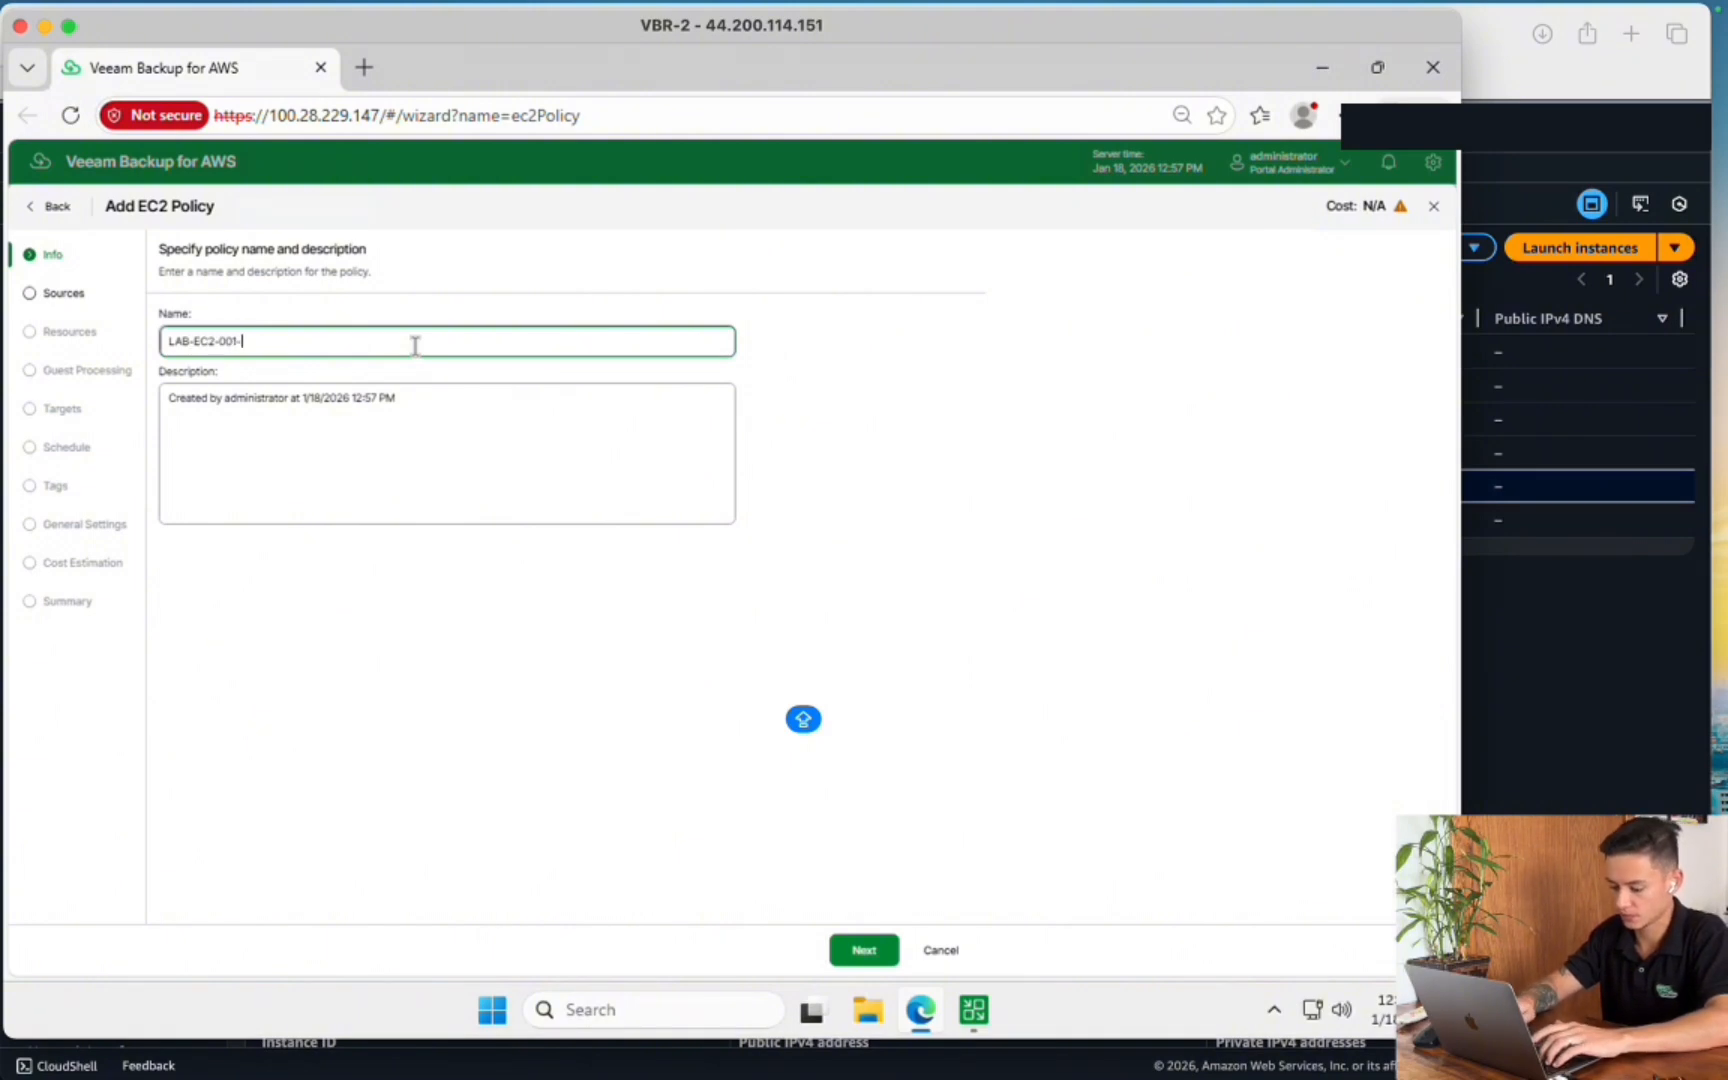
text(-)
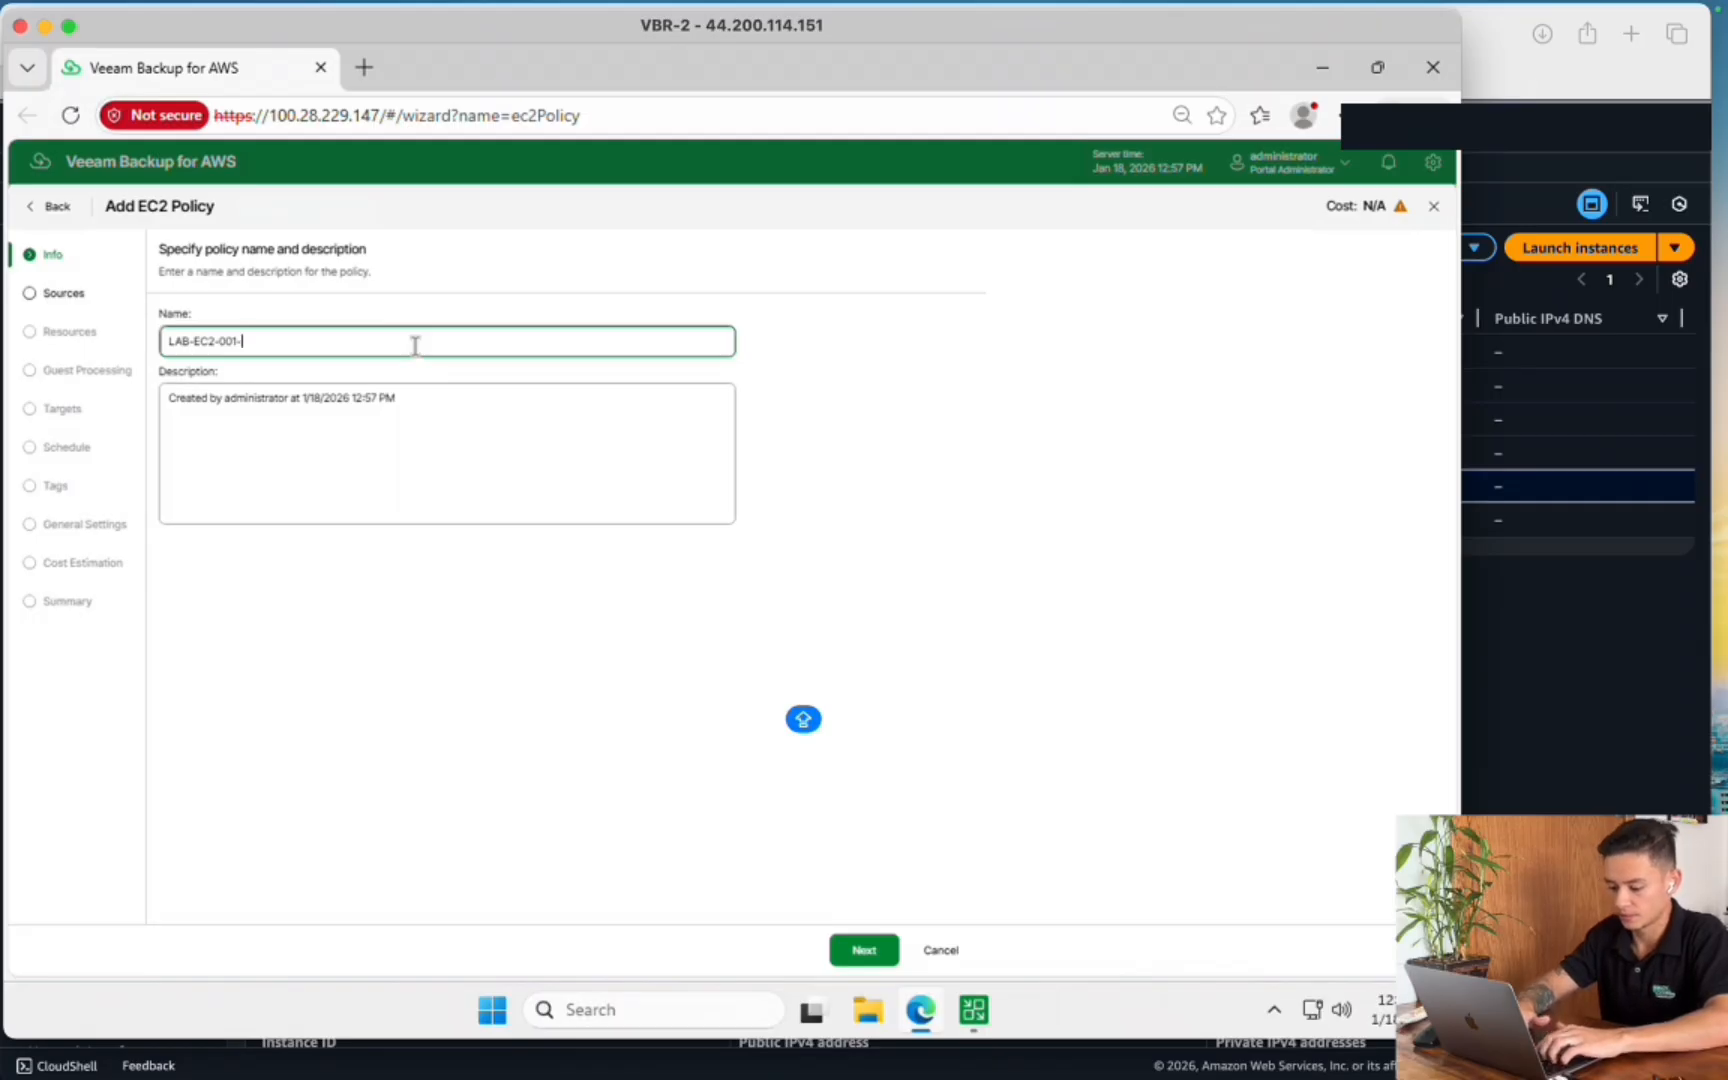
text(VIRGINIA)
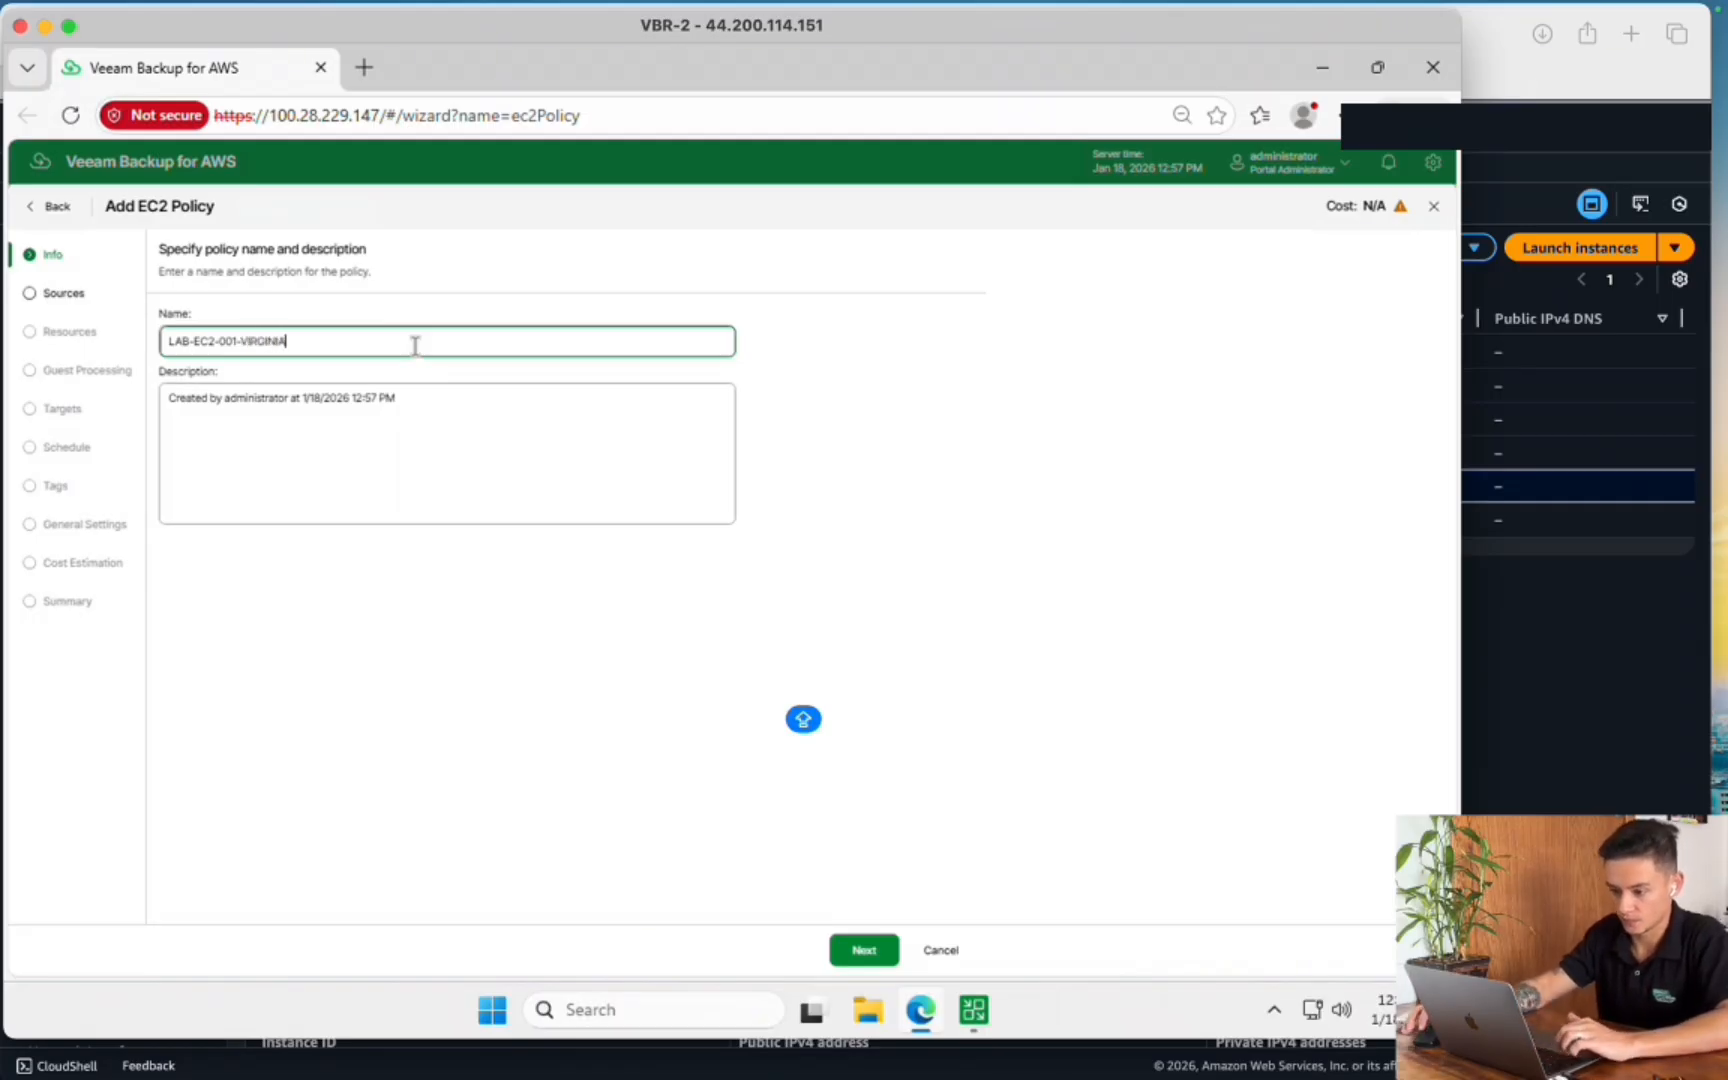
click(866, 958)
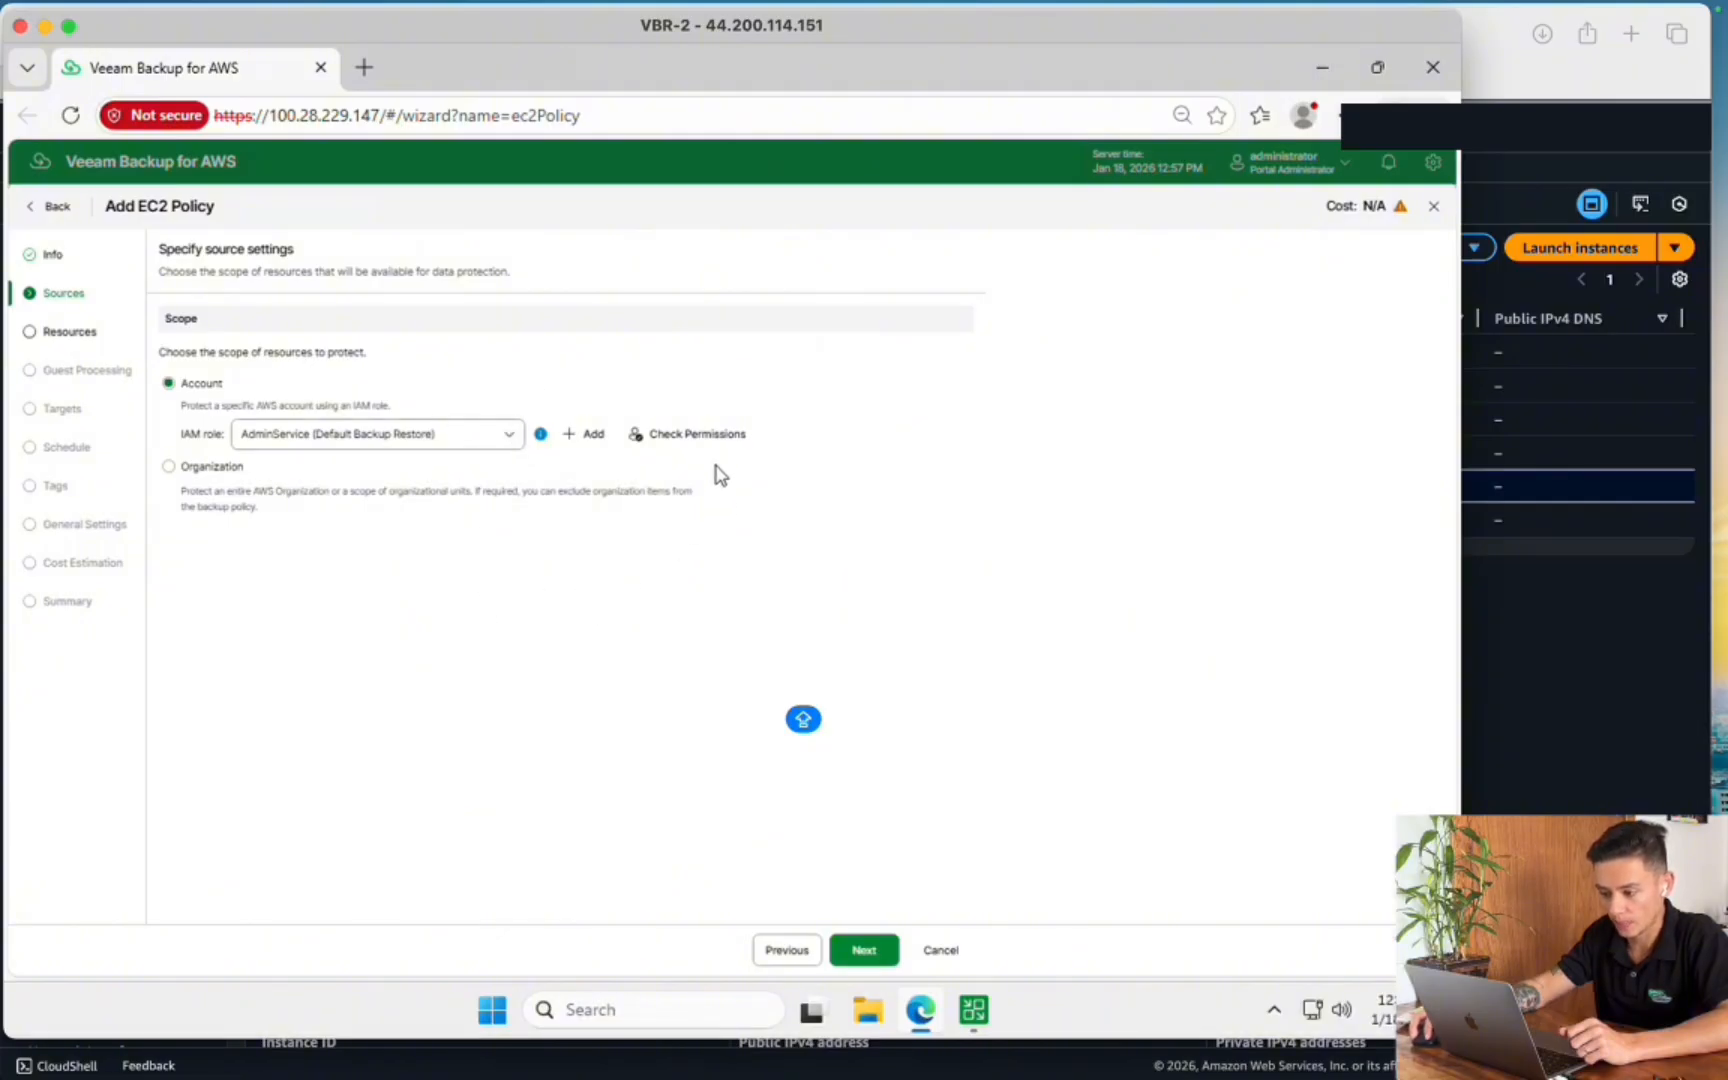
Check the permissions of the AdminService (Default Backup Restore) IAM role and continue to the resource settings
click(700, 438)
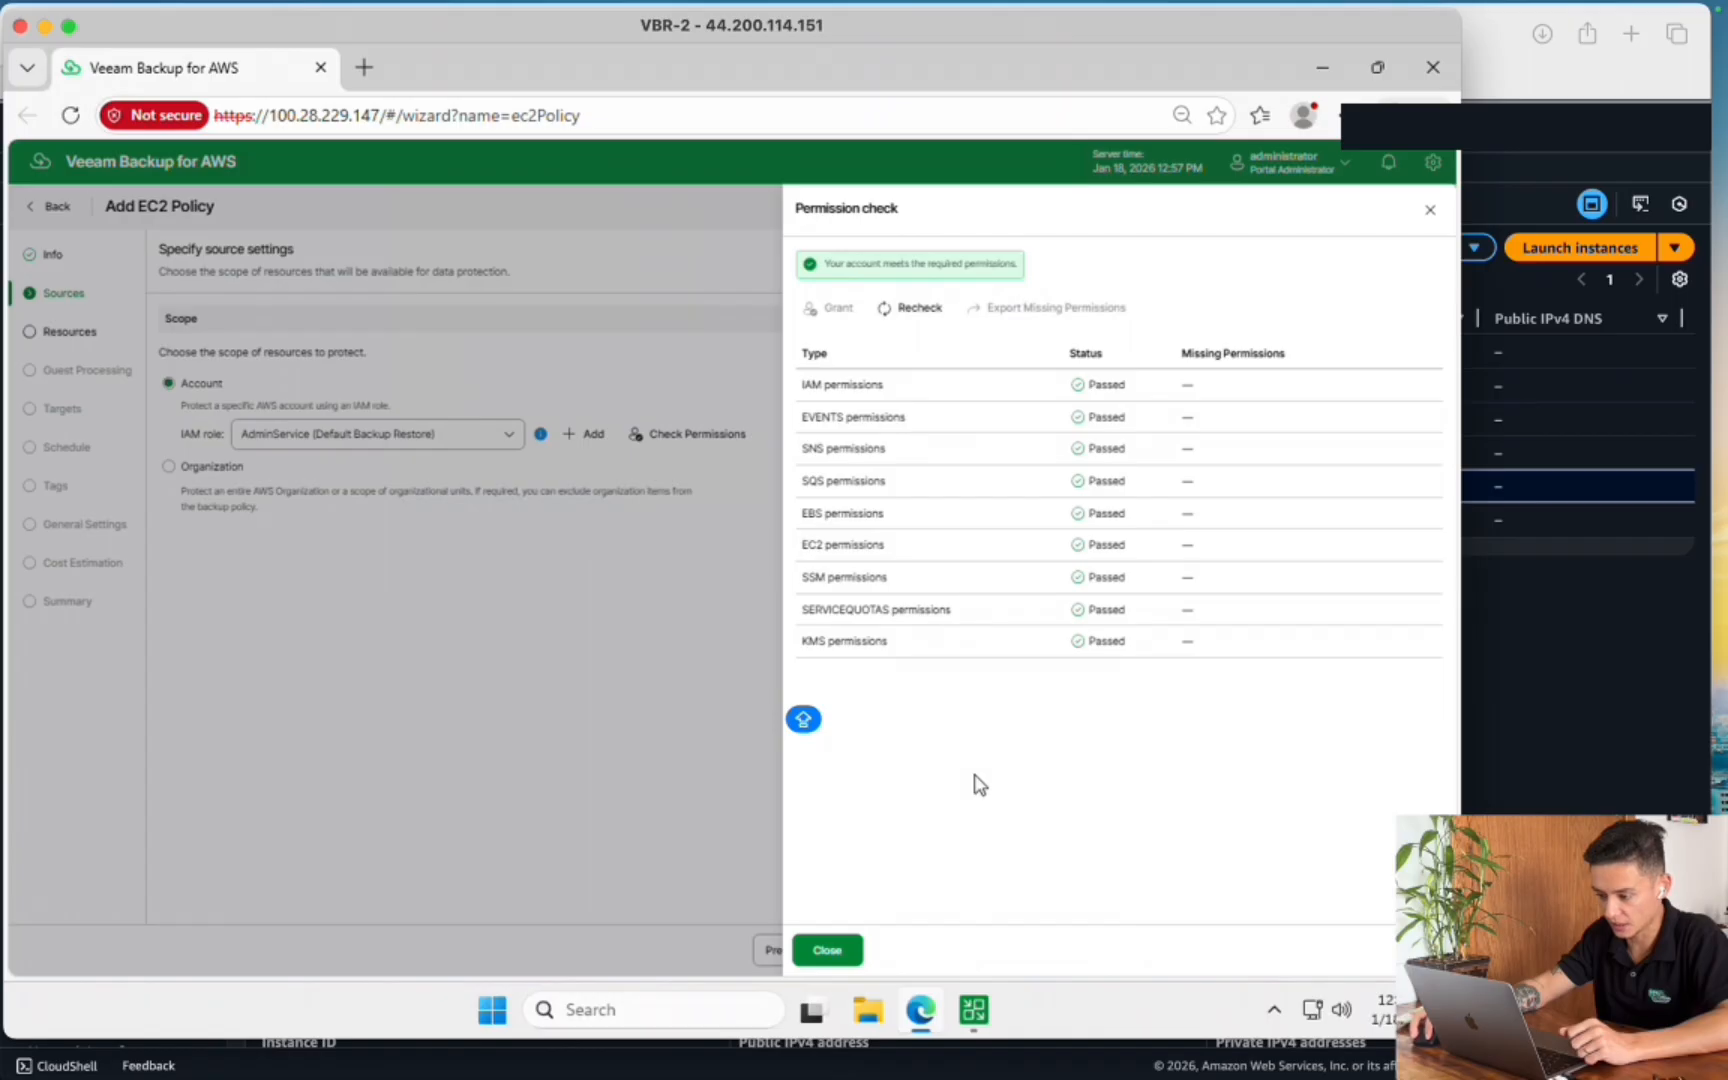
click(828, 946)
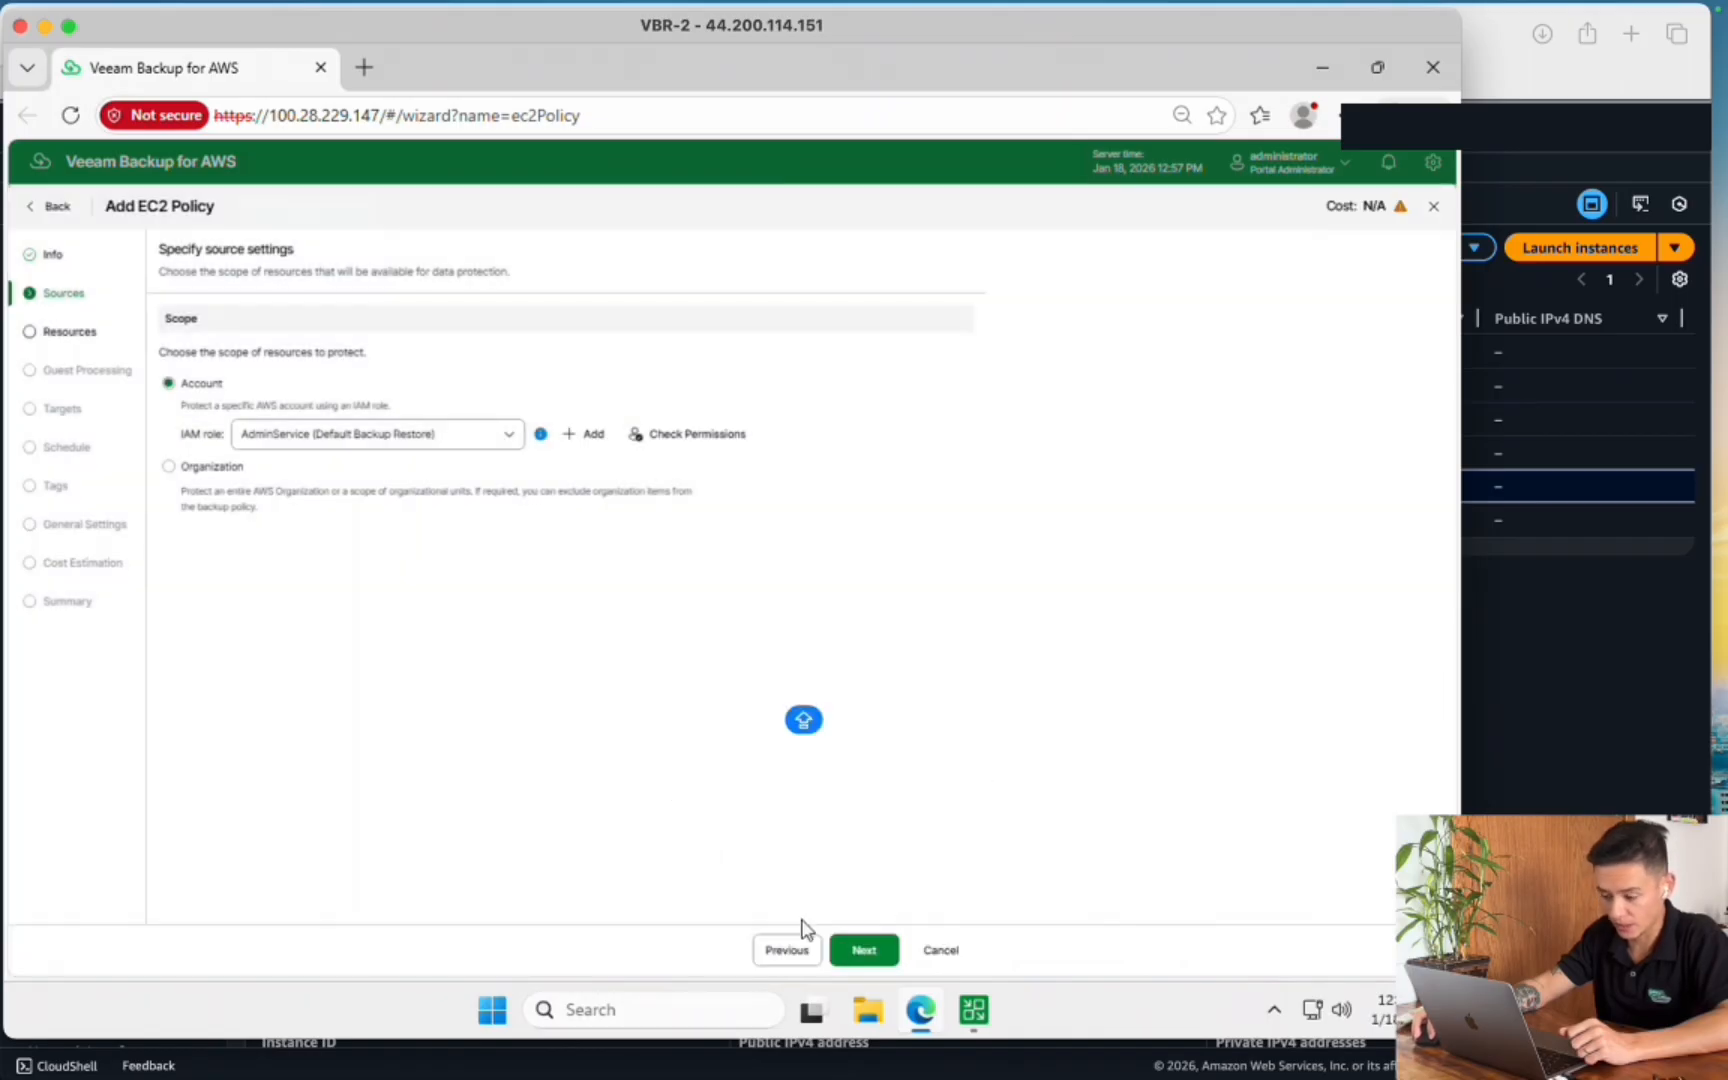
click(868, 948)
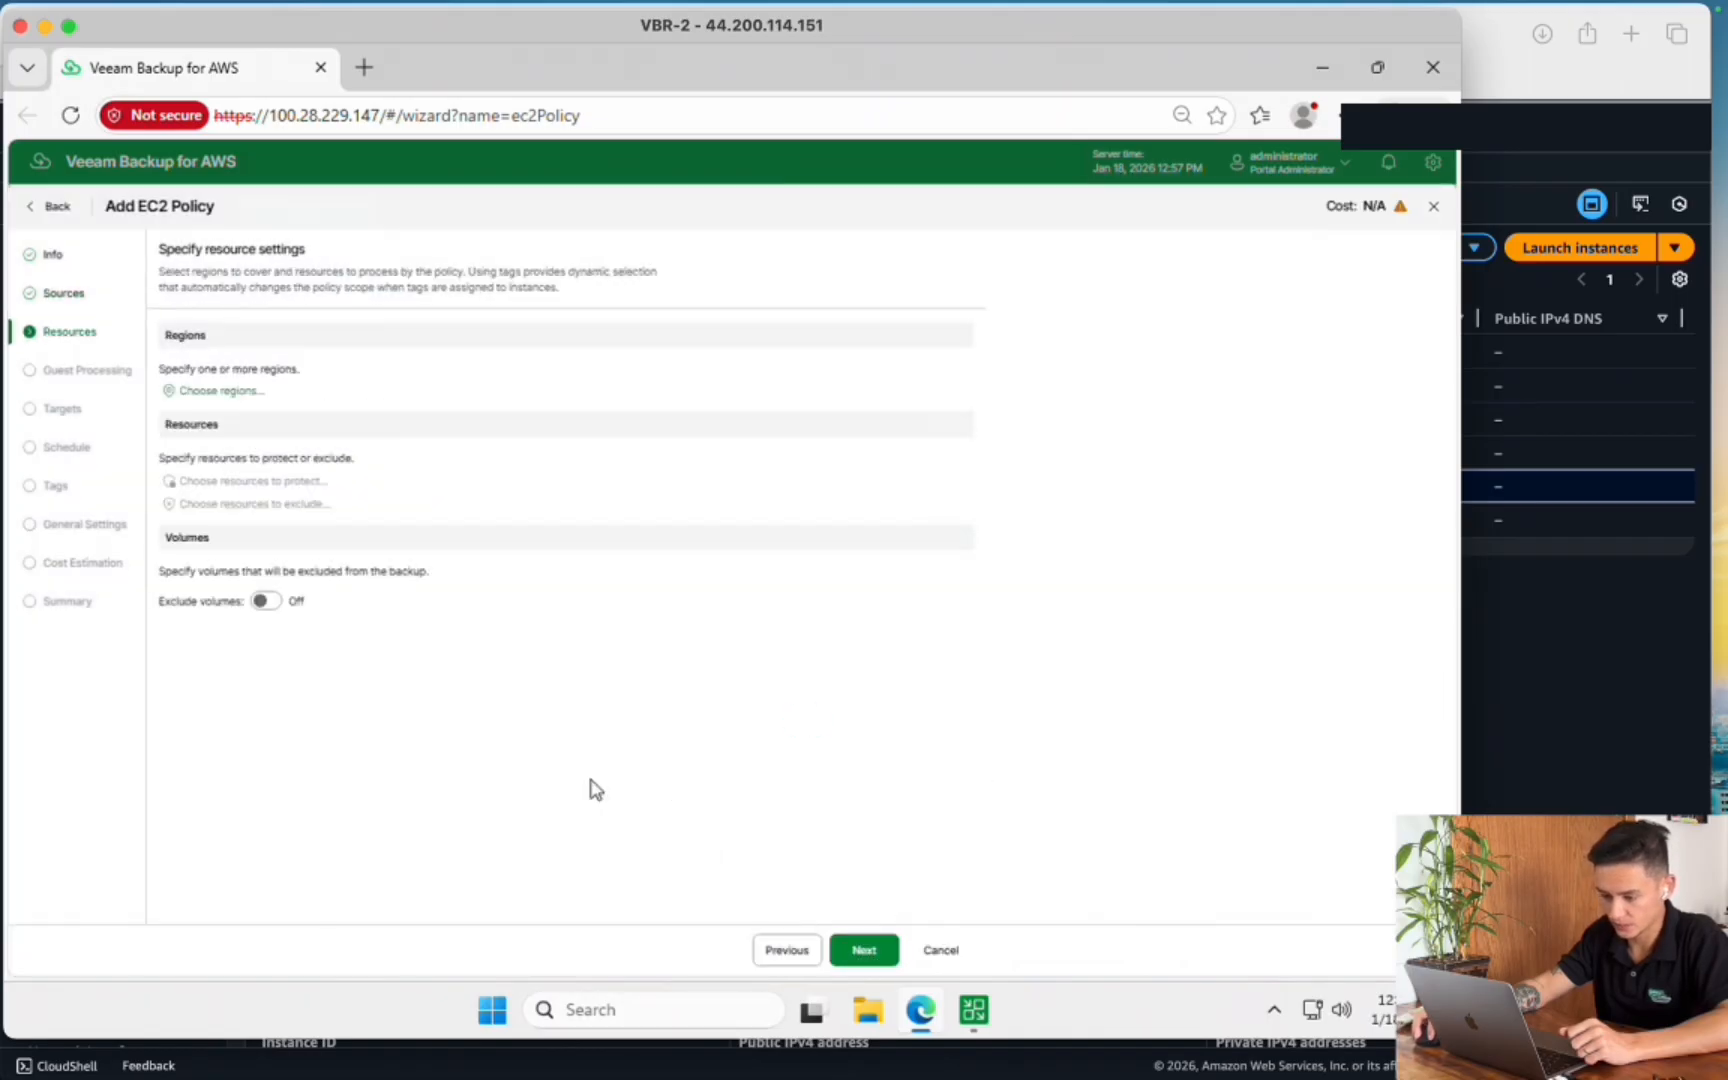
Add US East (N. Virginia) as the region covered by the policy and apply the selection
click(221, 391)
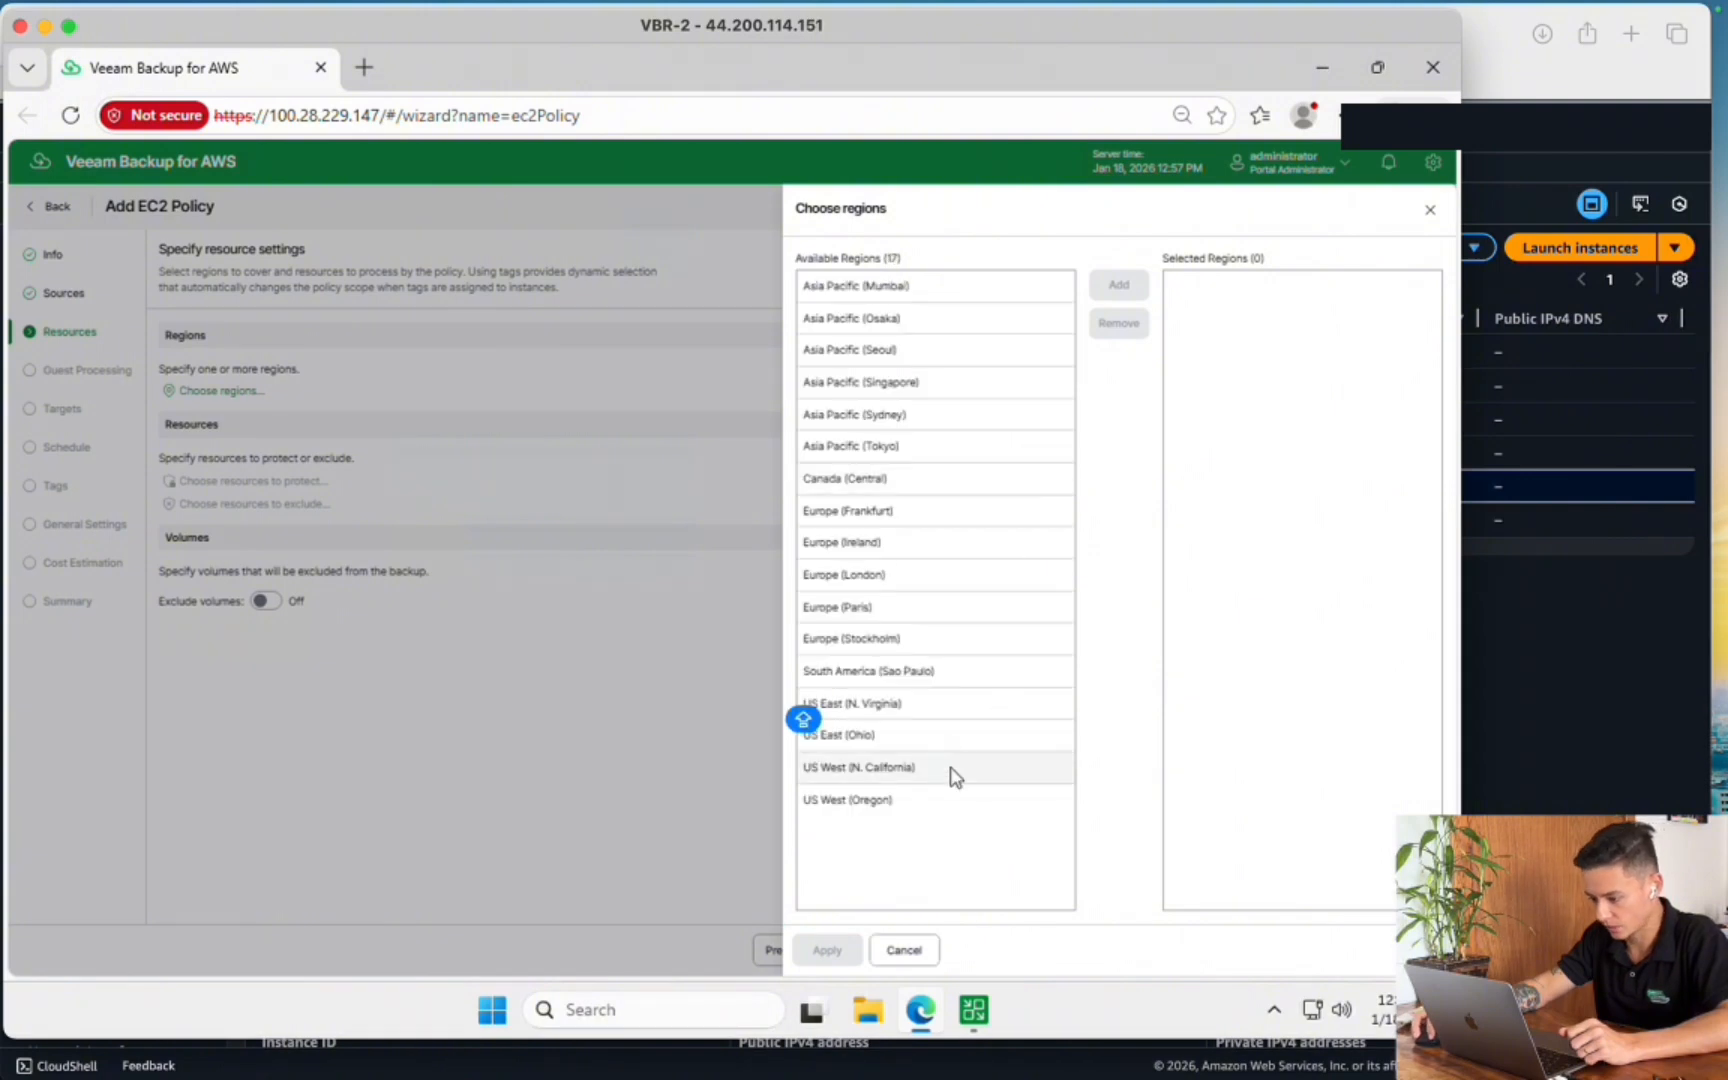
click(955, 777)
click(944, 708)
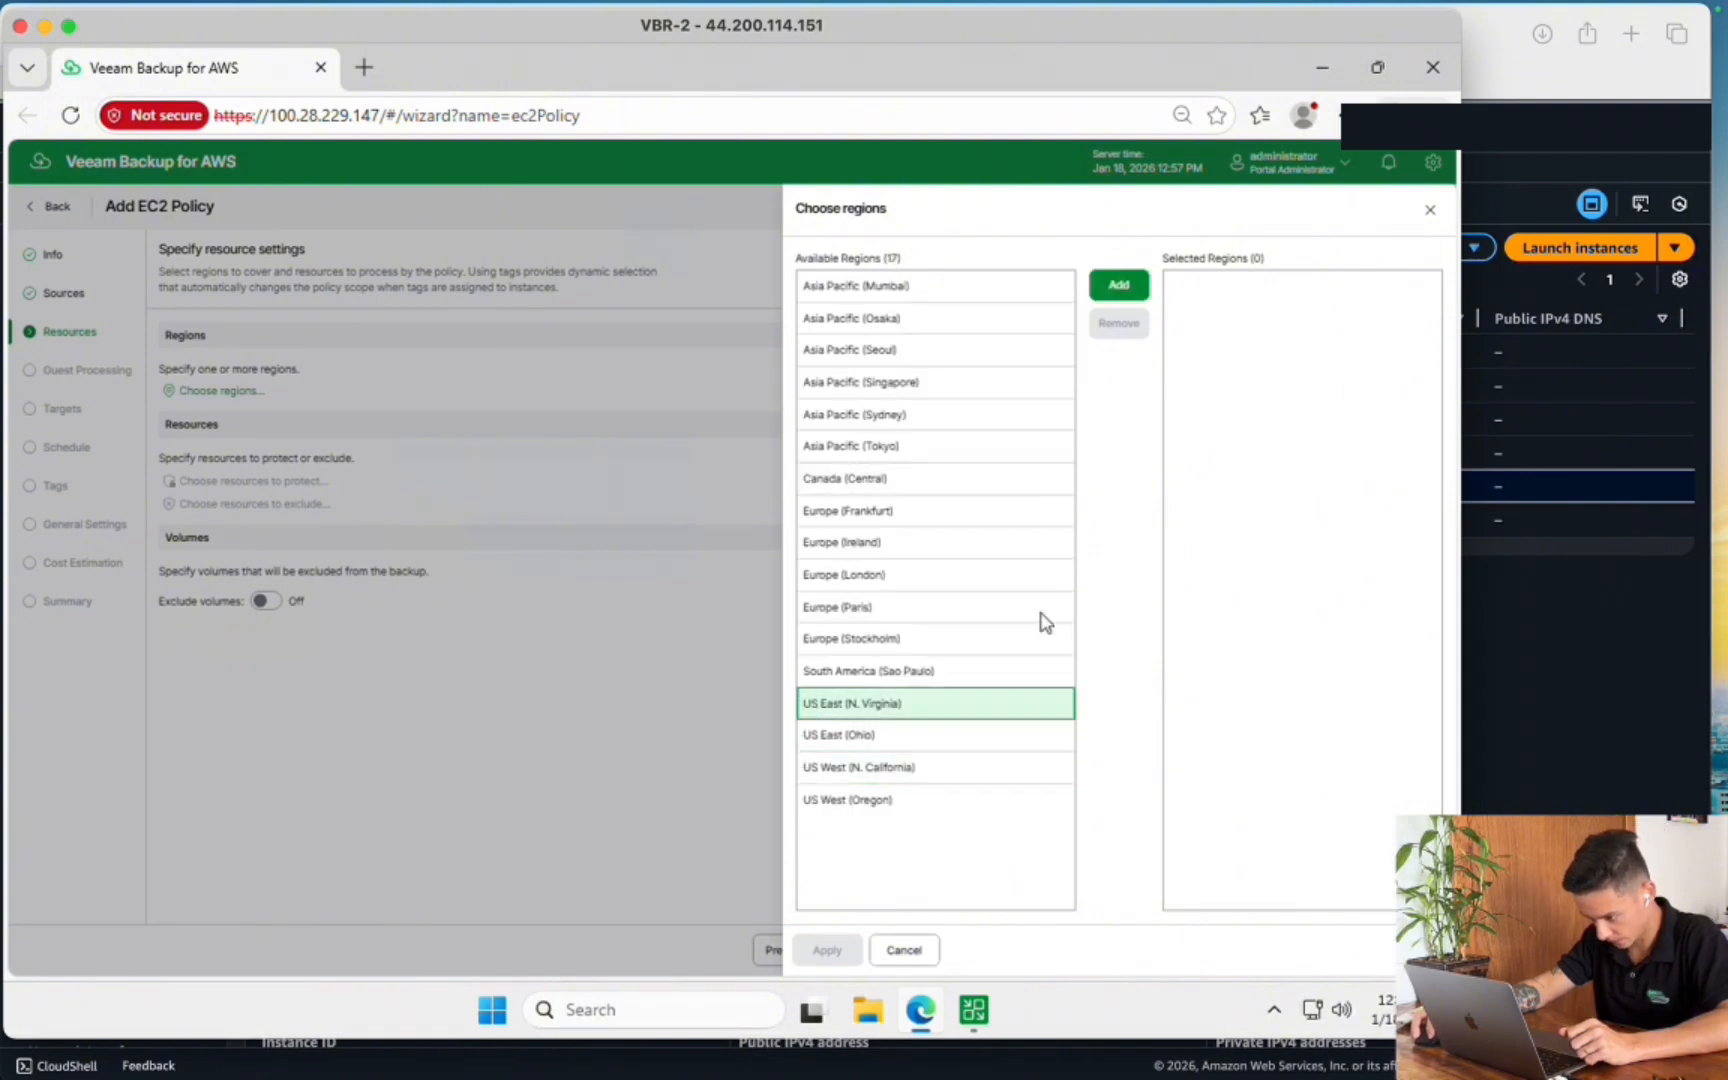
click(1118, 285)
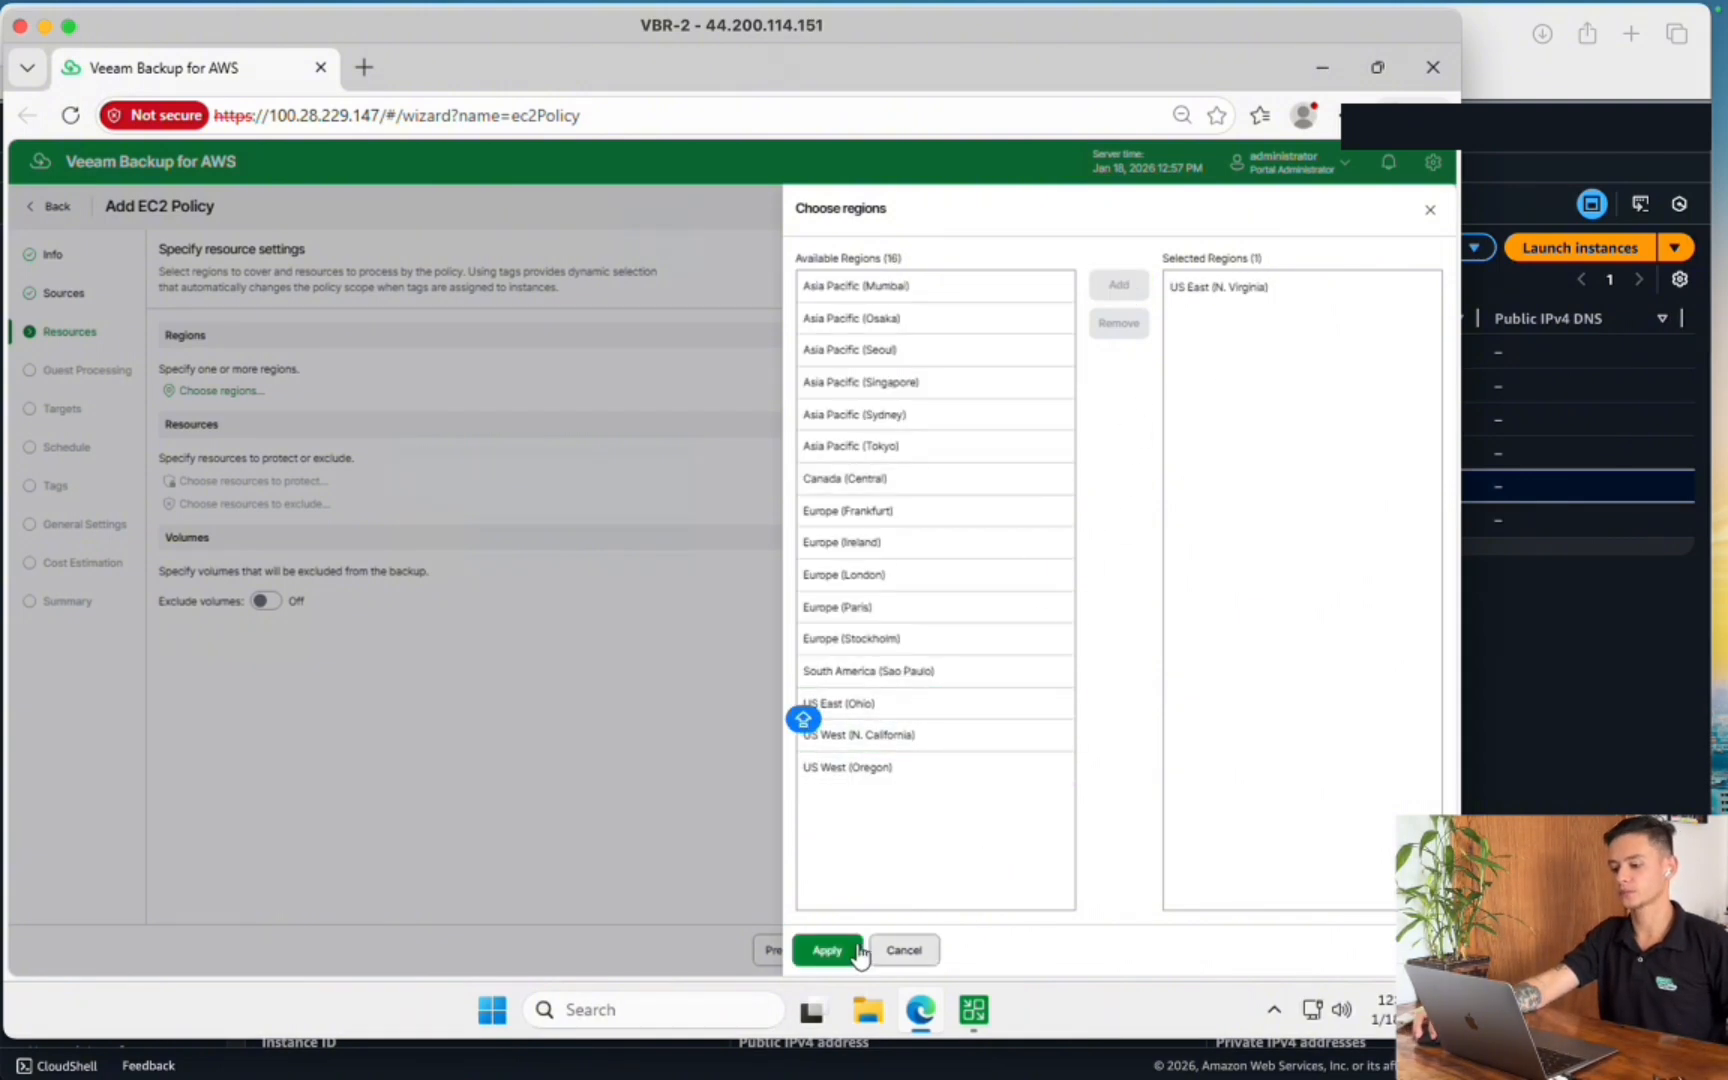
click(827, 950)
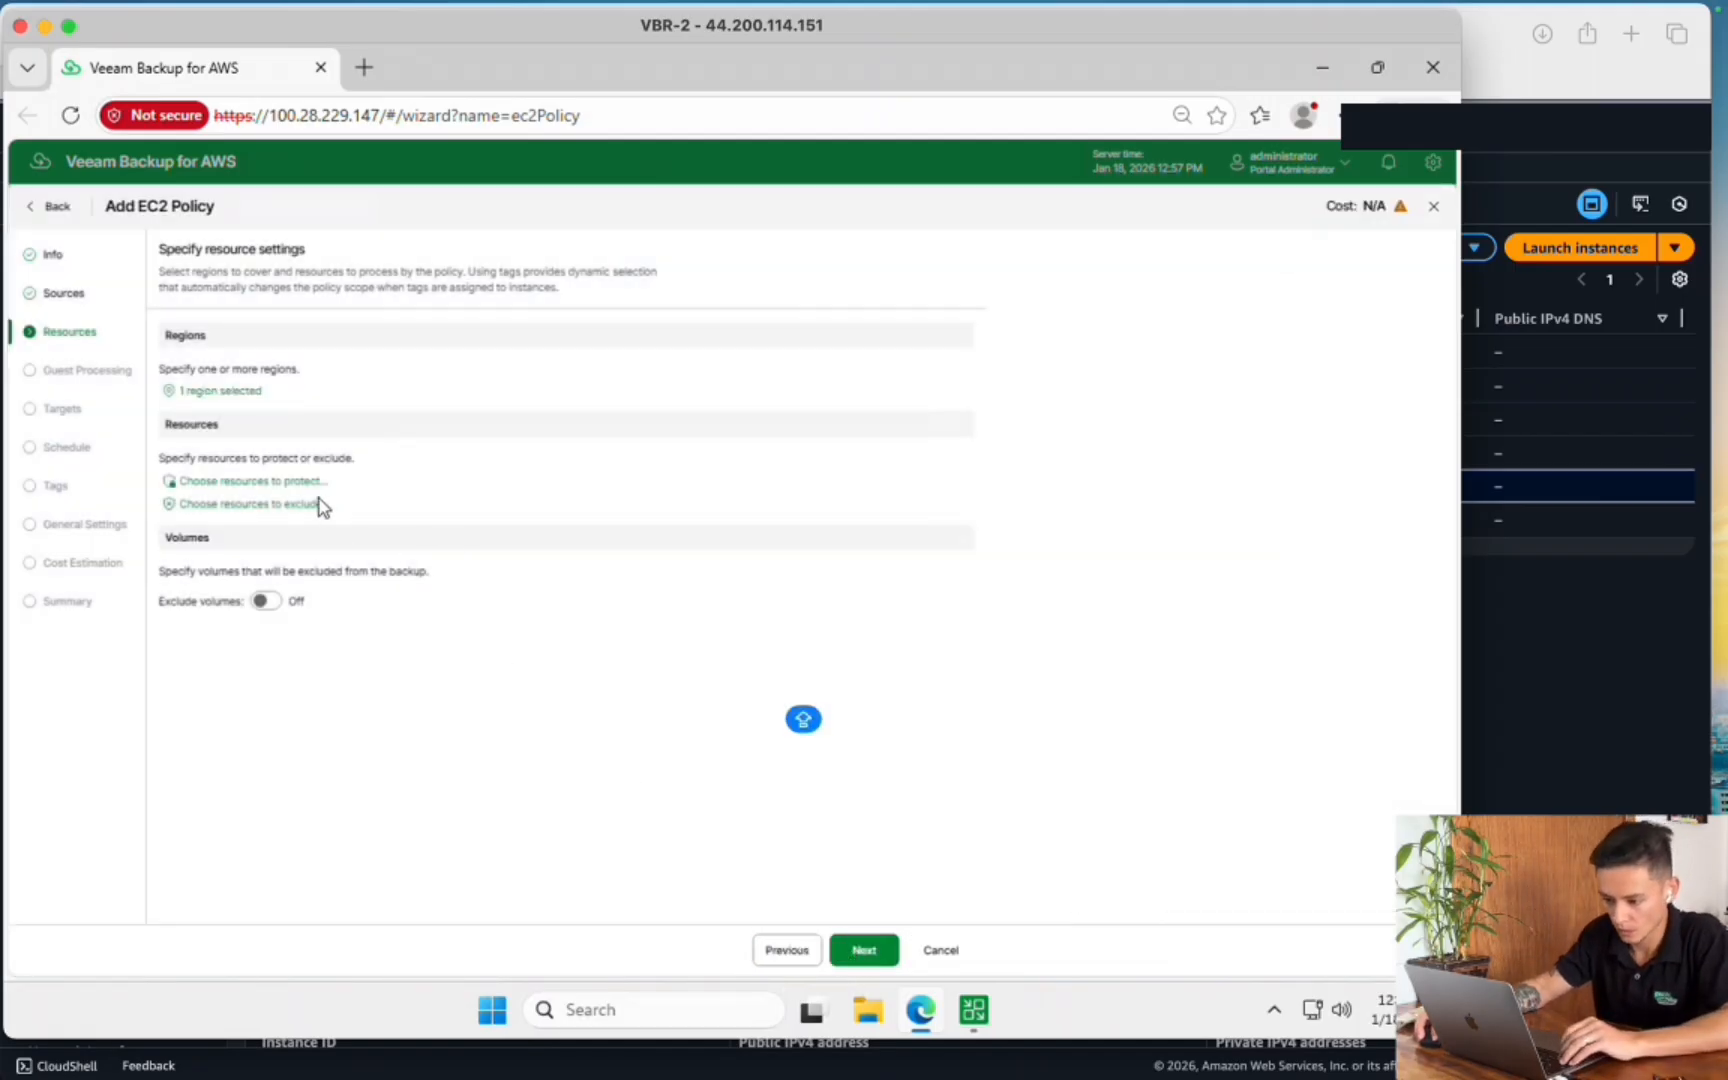
Open the choice of resources to protect, look at the all-resources option, and limit protection to only the following resources
click(292, 482)
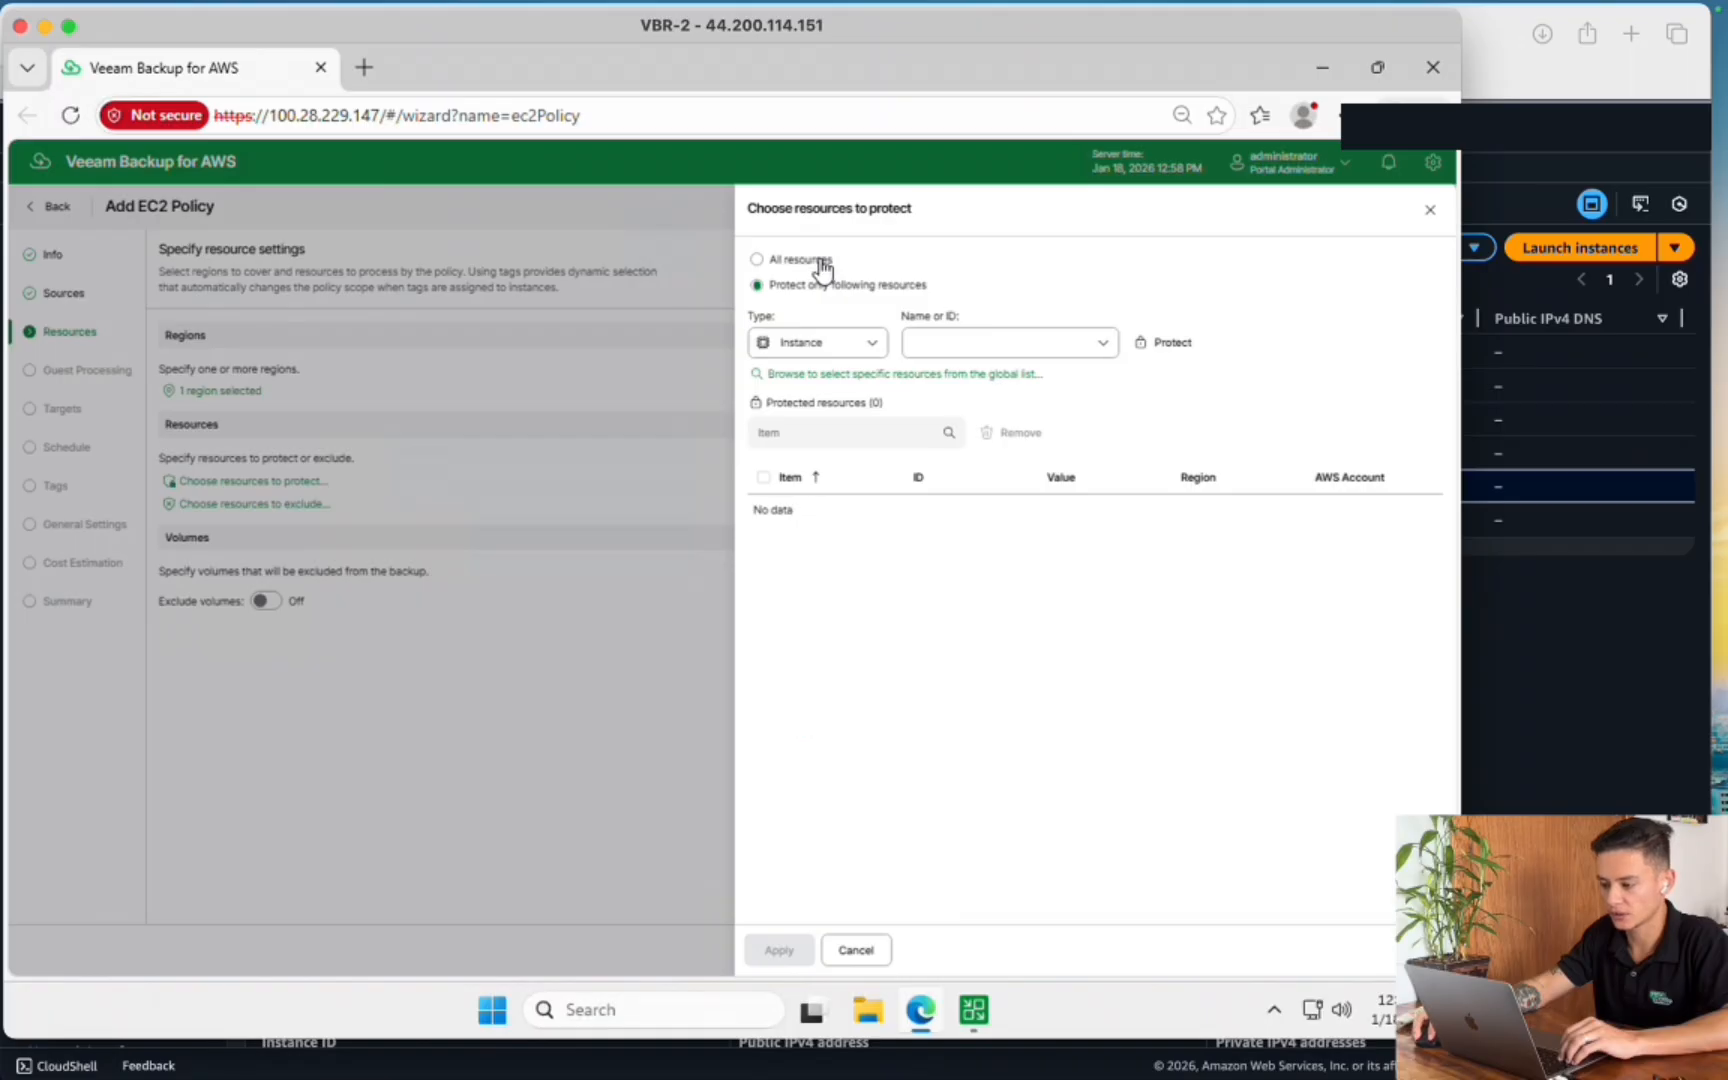
click(822, 264)
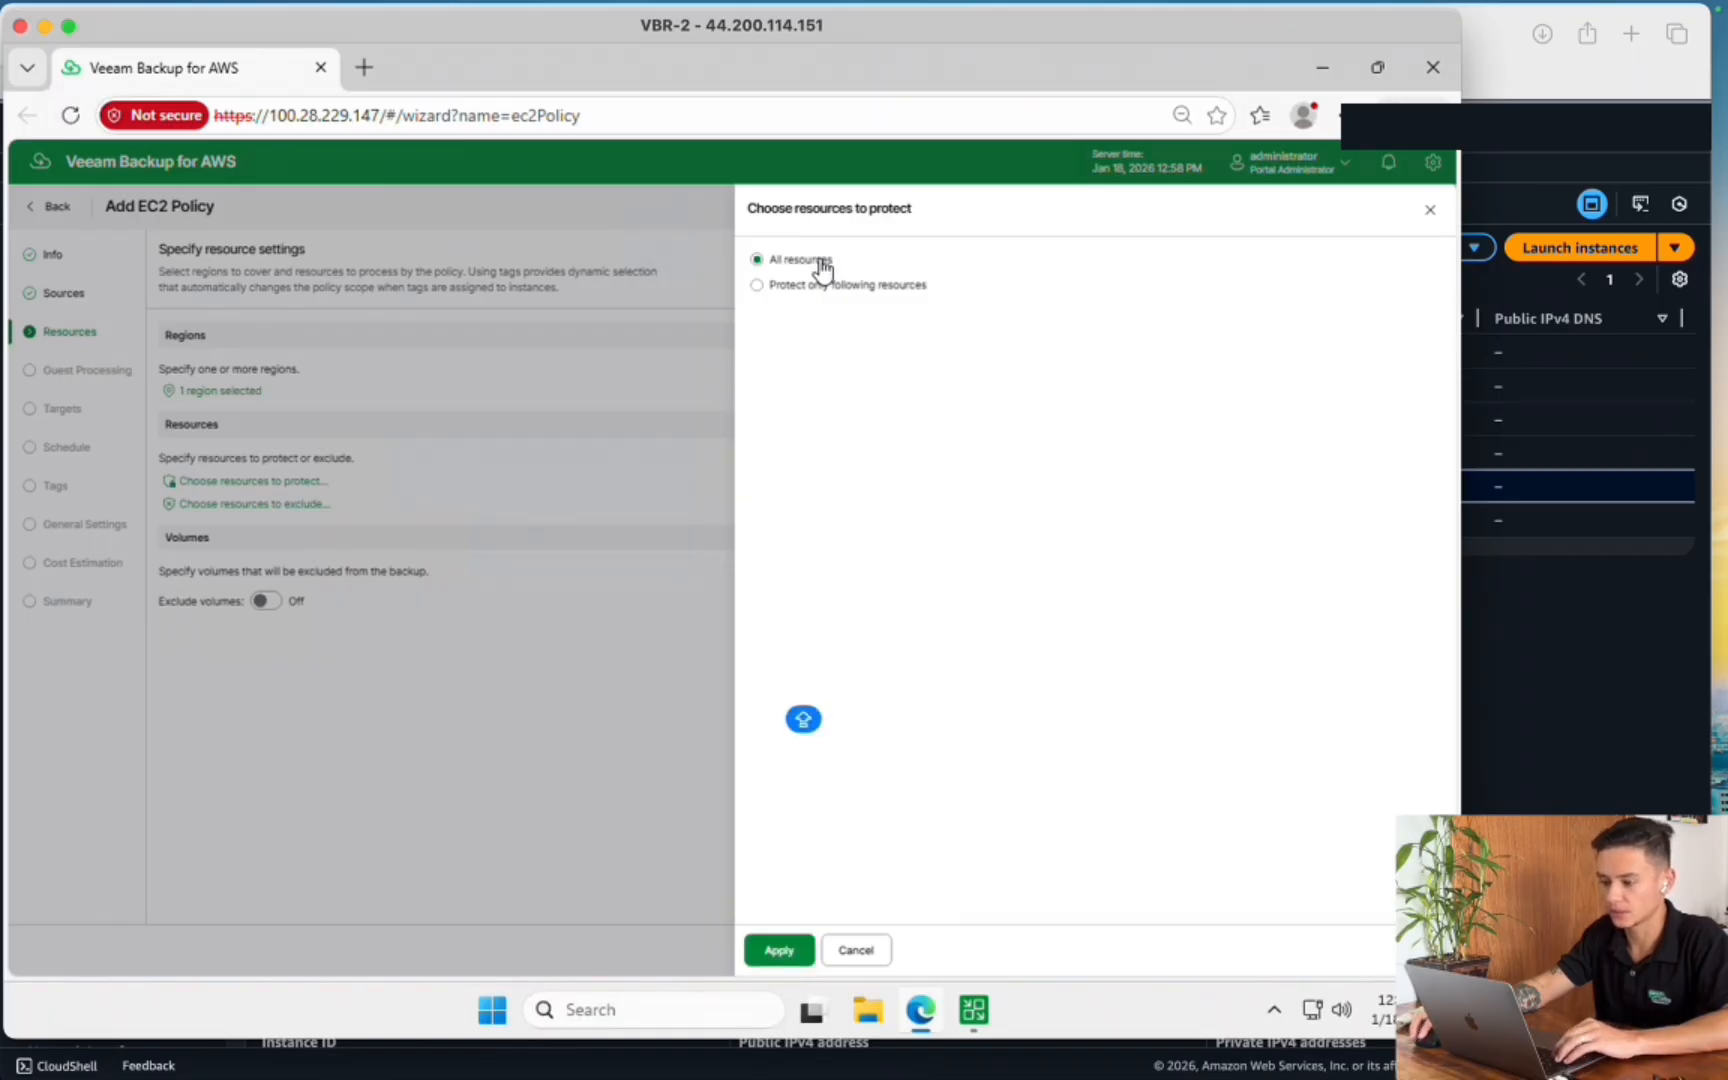
key(super)
click(1158, 340)
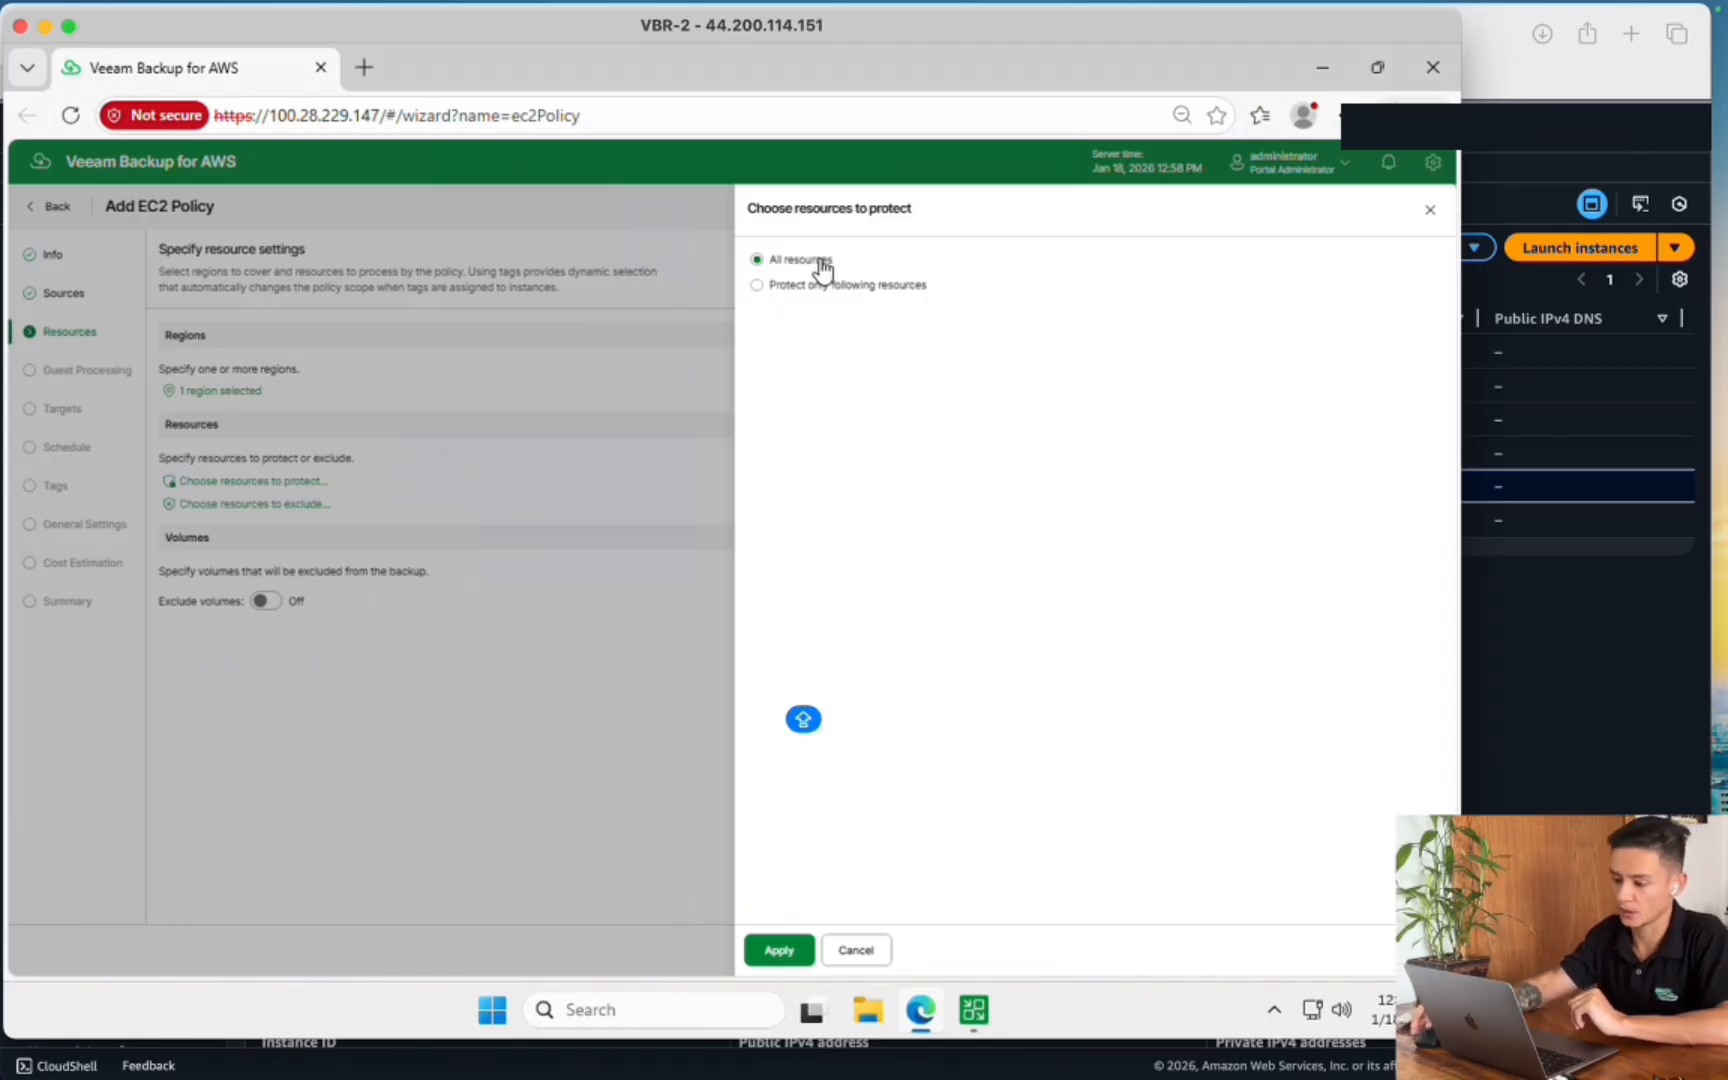
click(865, 288)
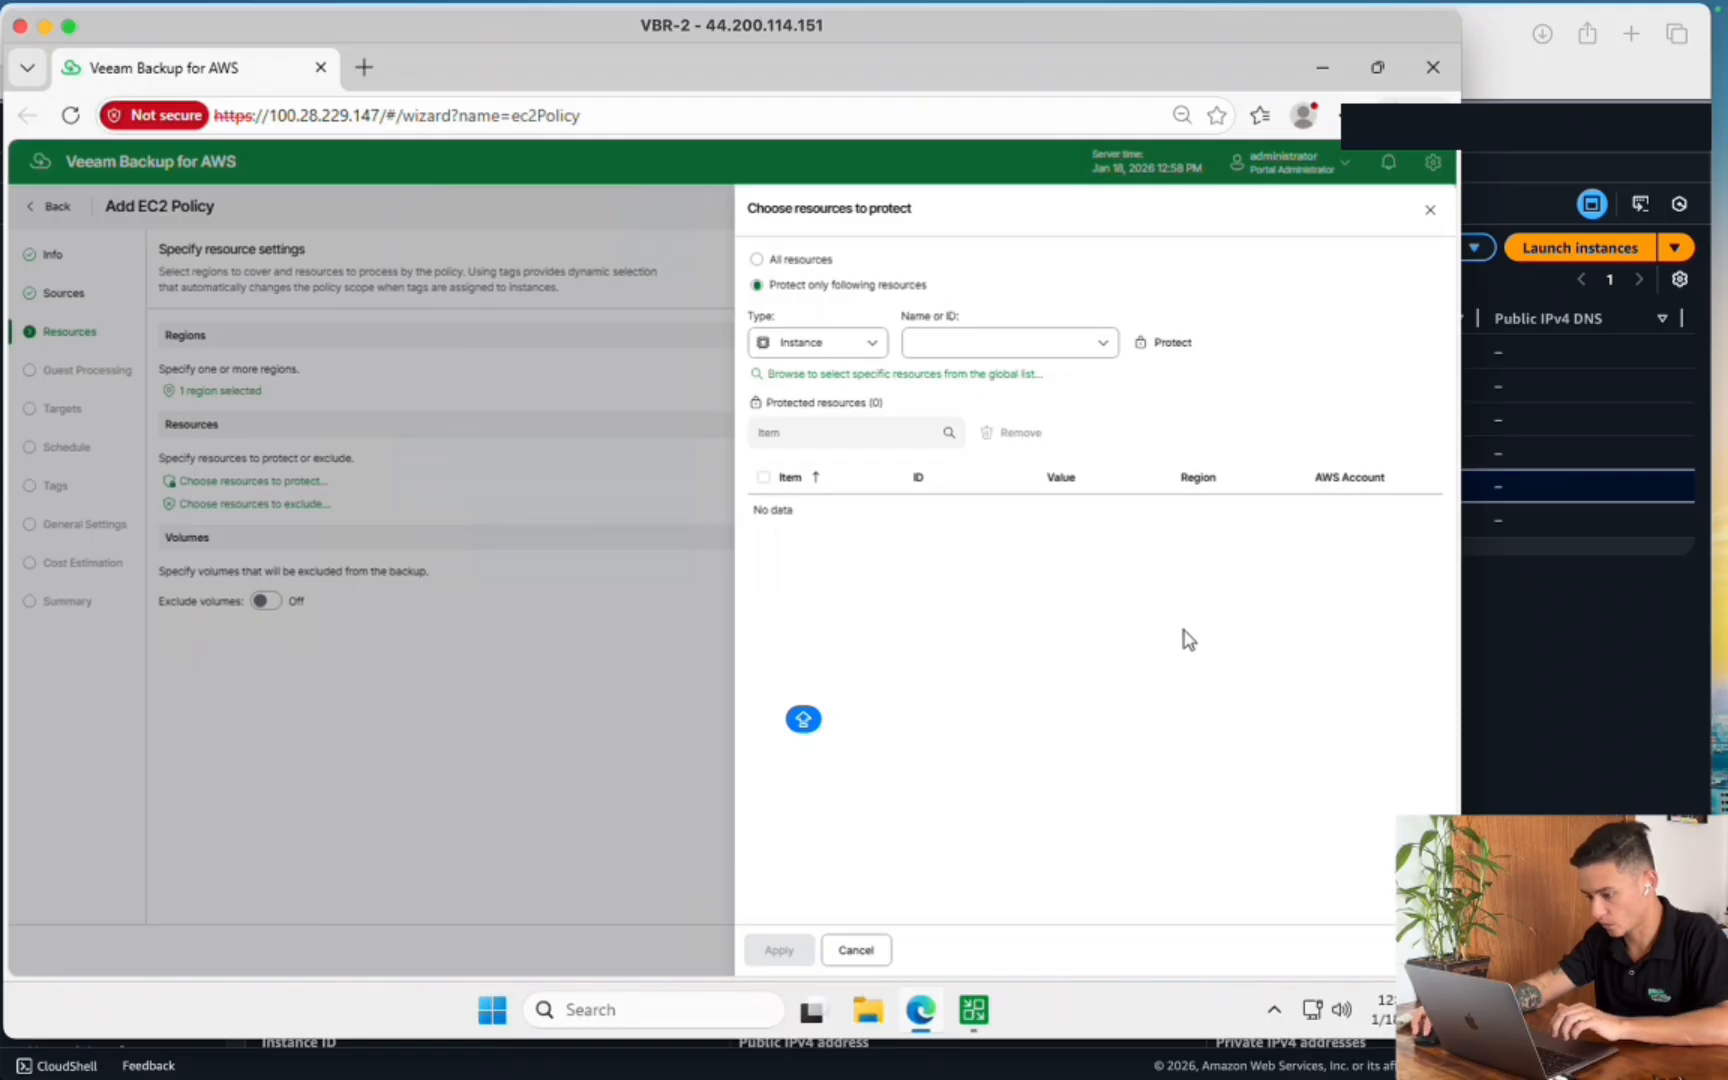
key(super)
click(1160, 505)
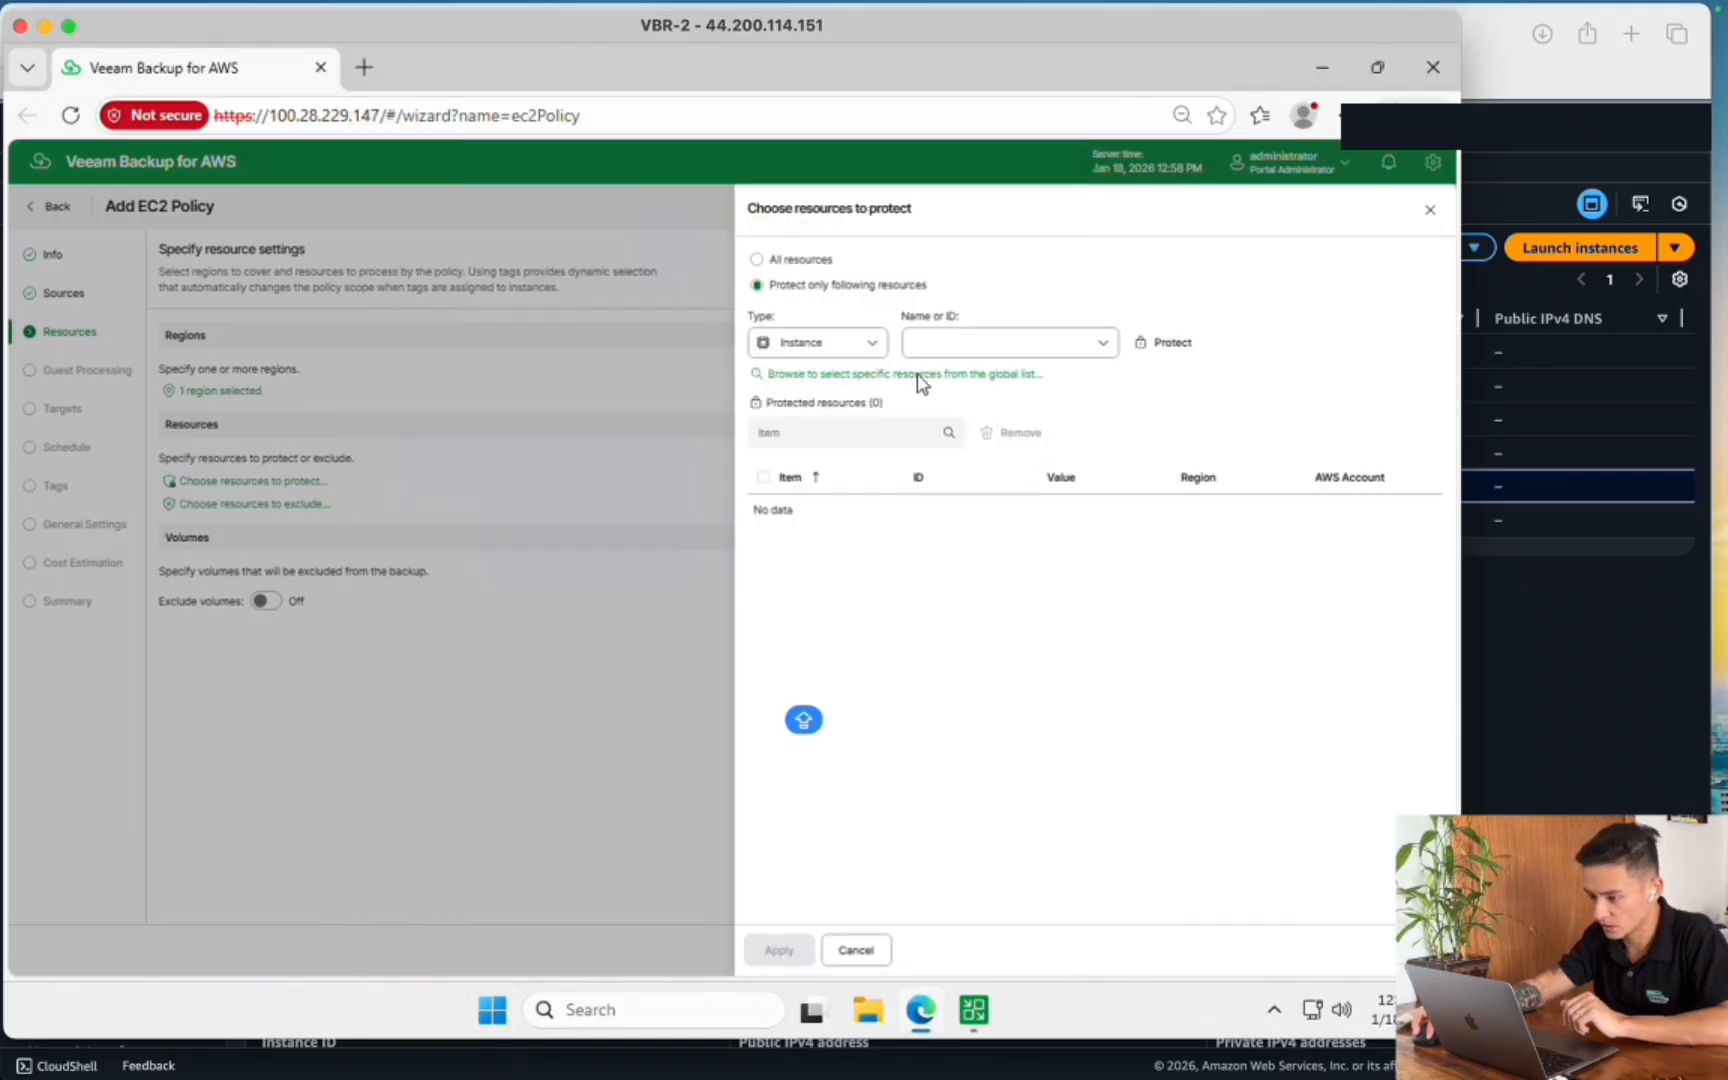
Compare the instances offered for protection with those in the AWS console, and return to the policy wizard
click(1047, 339)
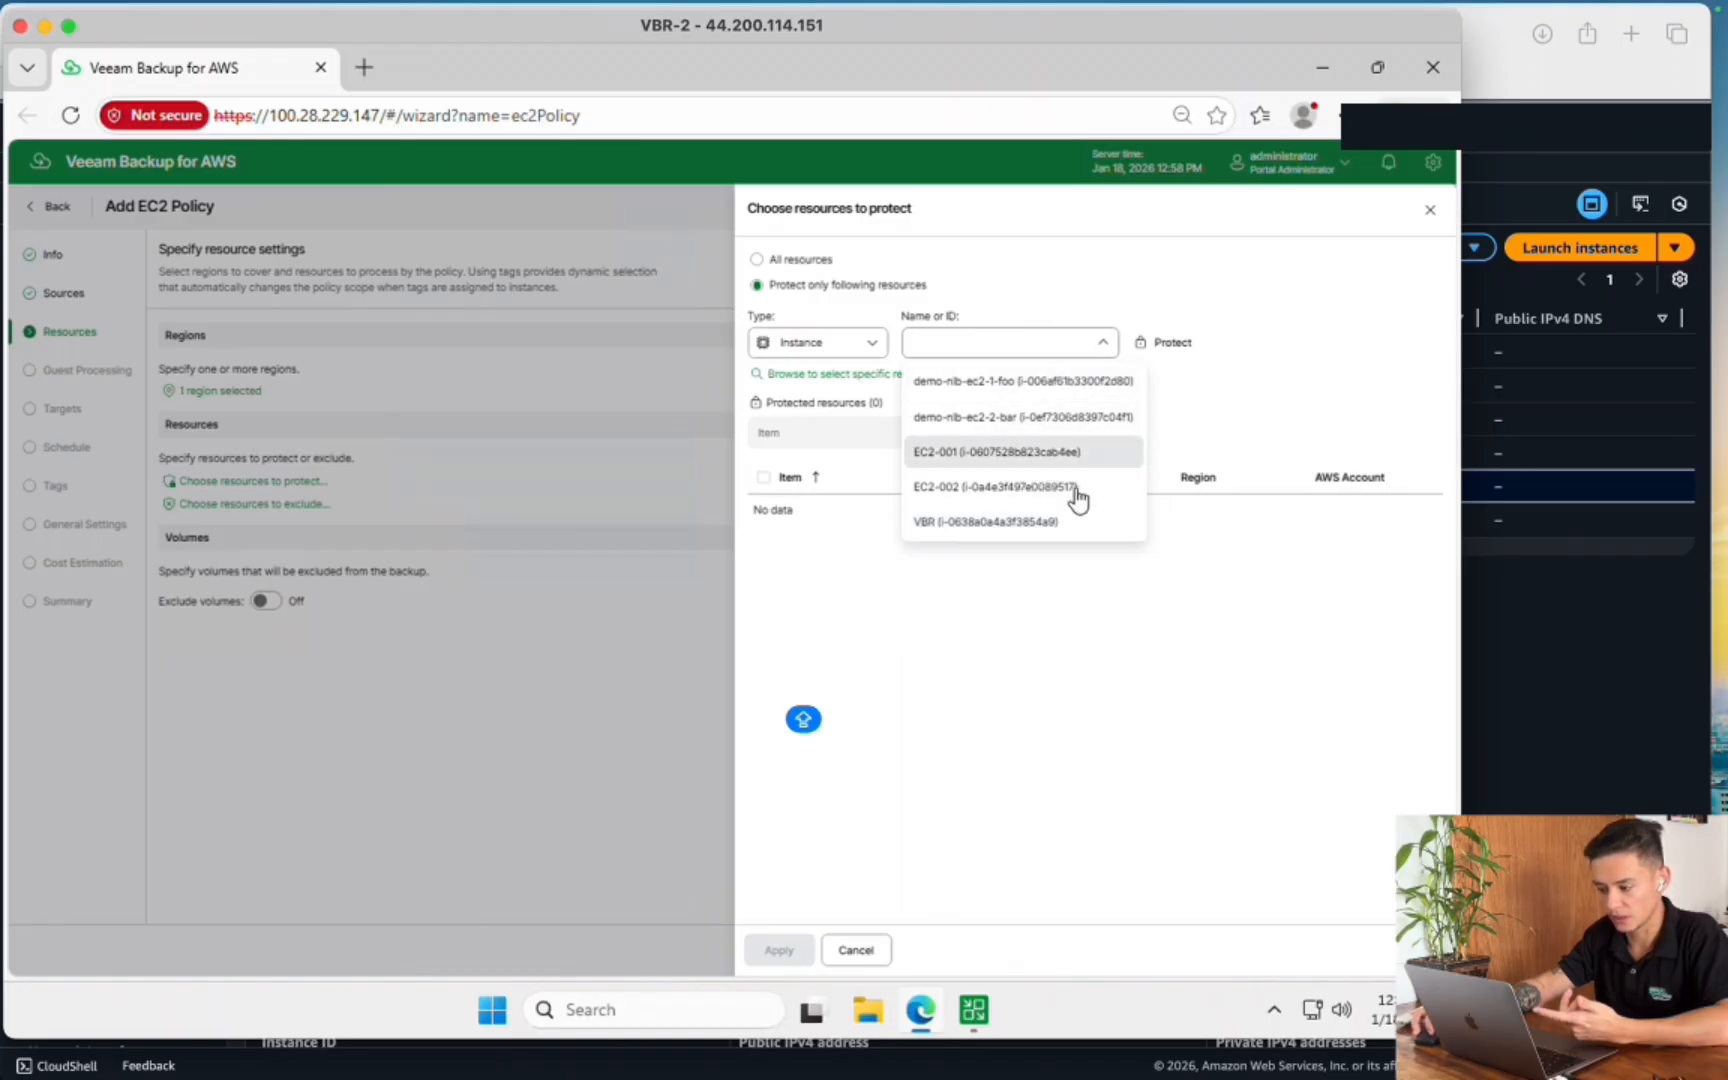
click(1555, 695)
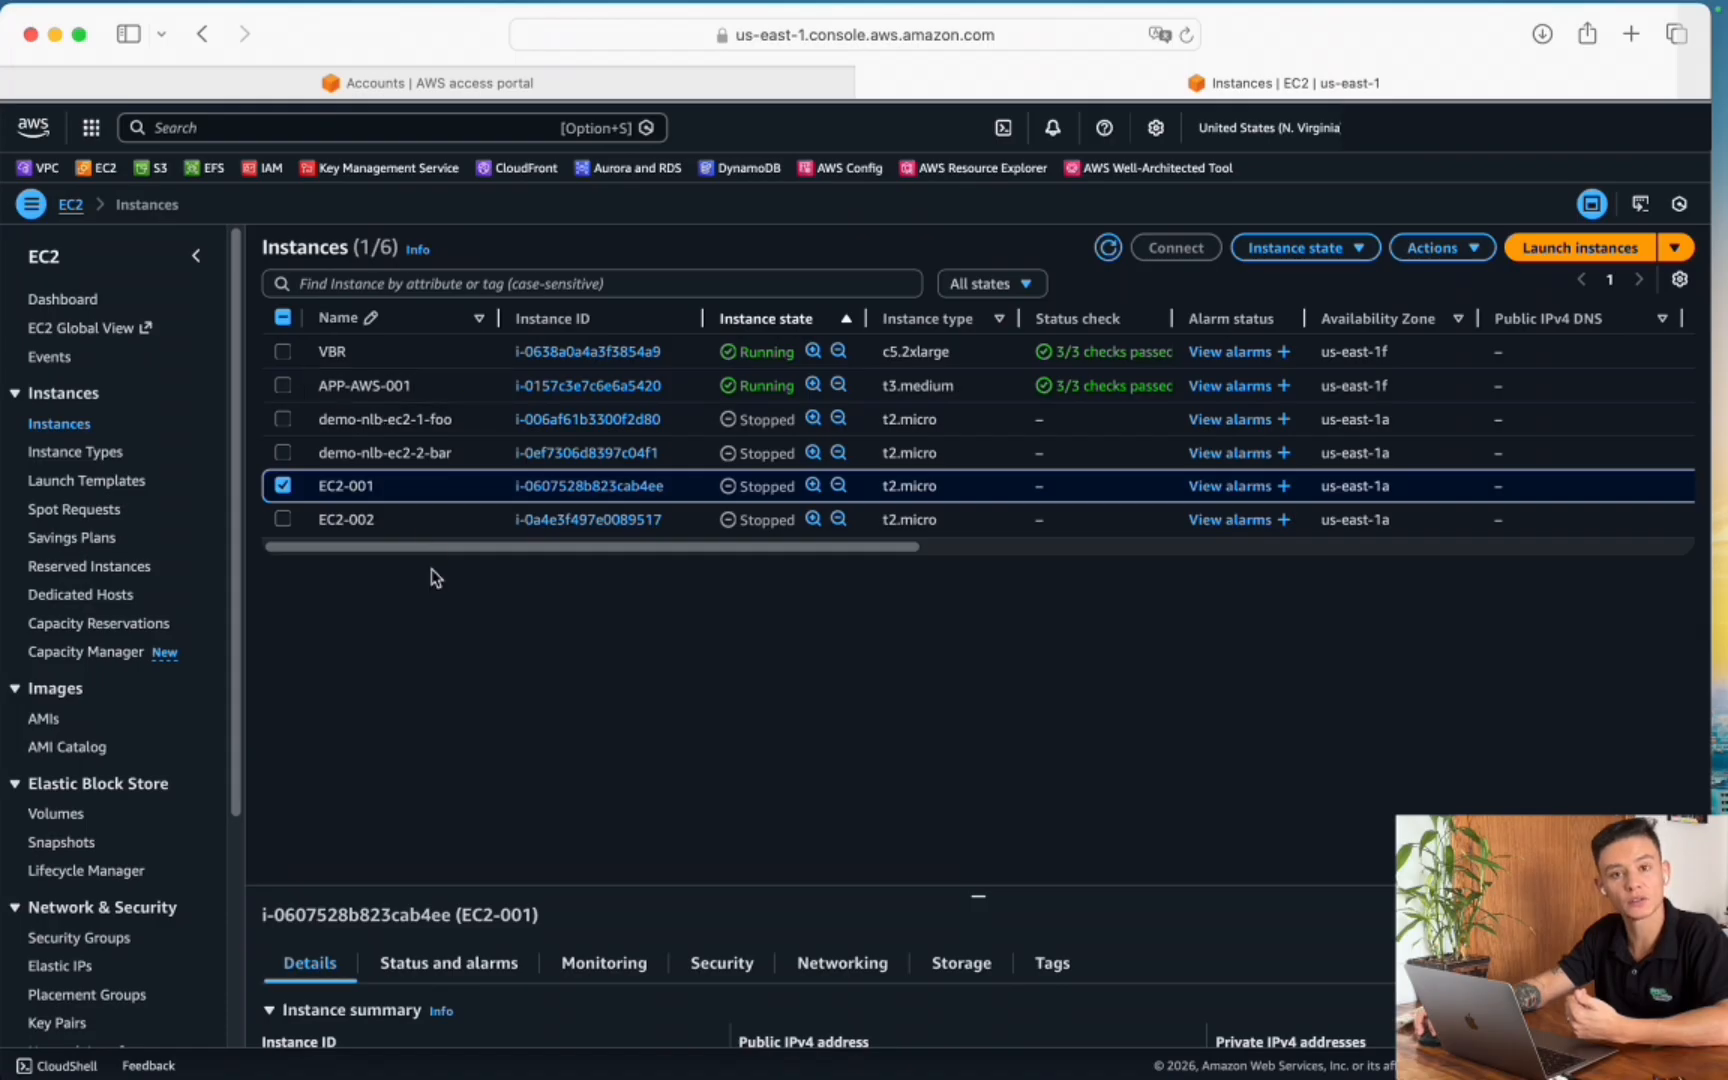
key(super+Tab)
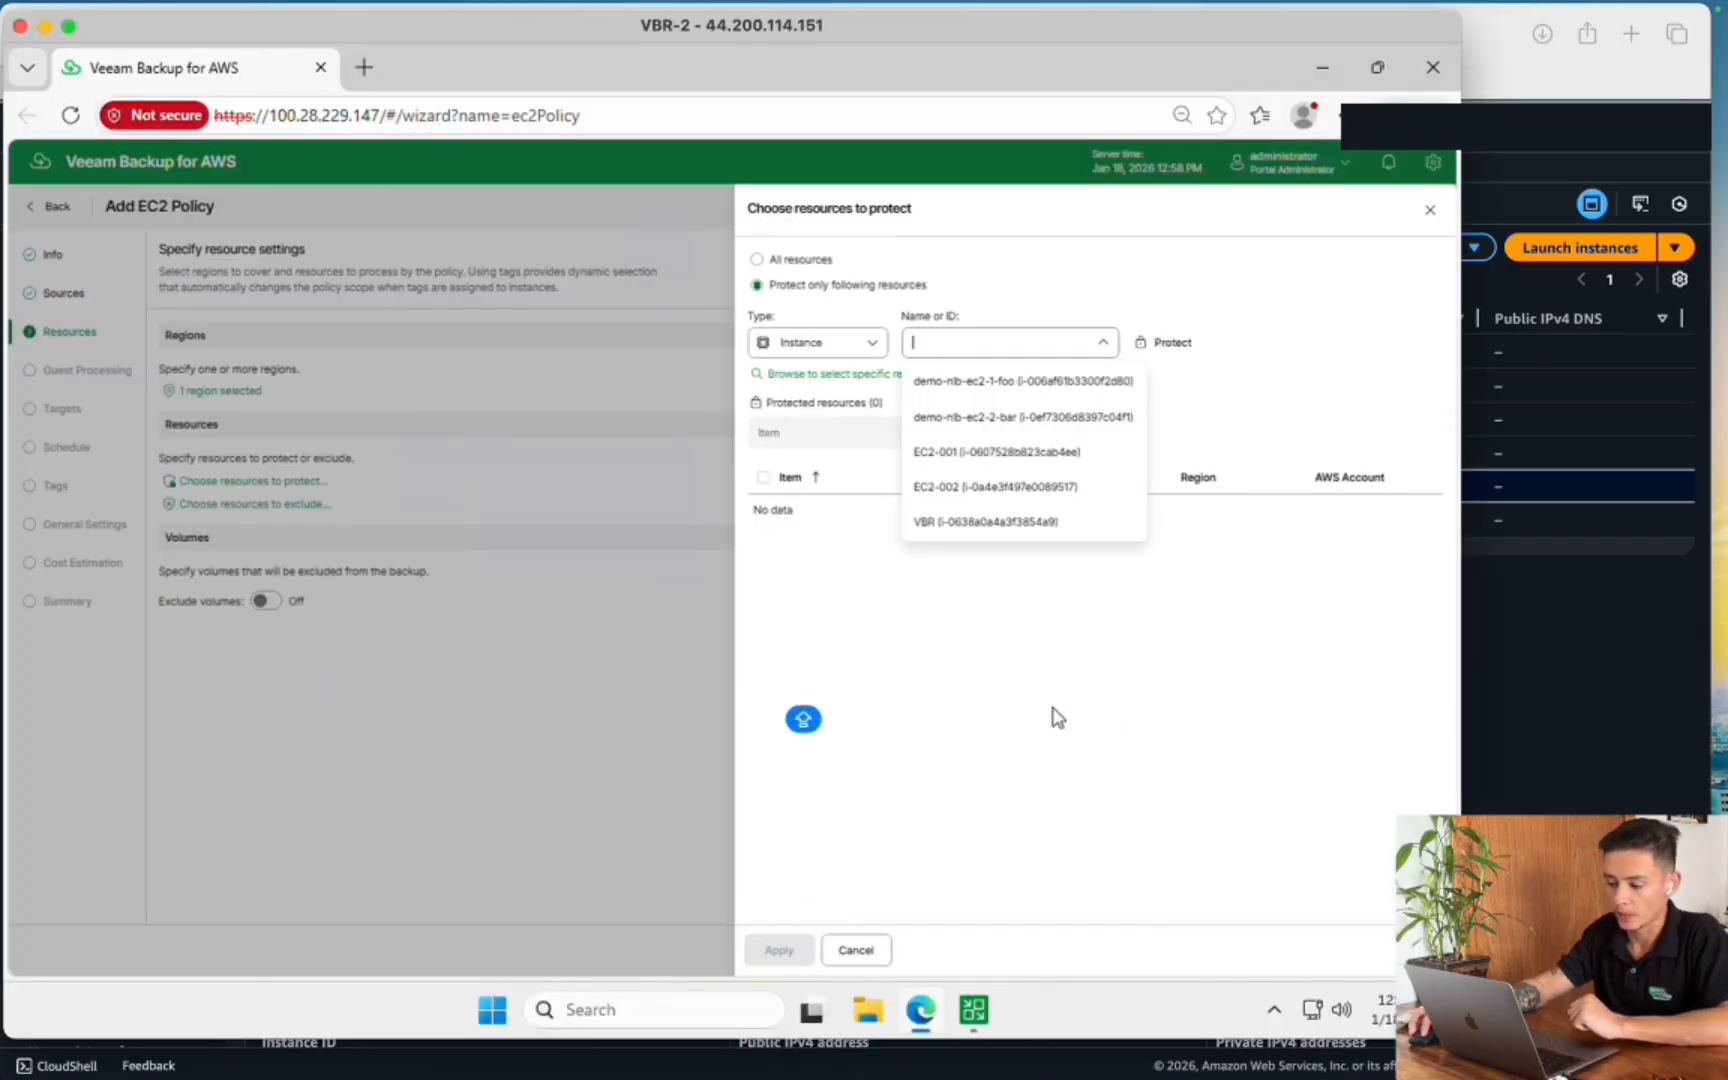
Add instance EC2-001 to the protected resources, apply the selection, and continue past guest processing to the target settings
click(1059, 470)
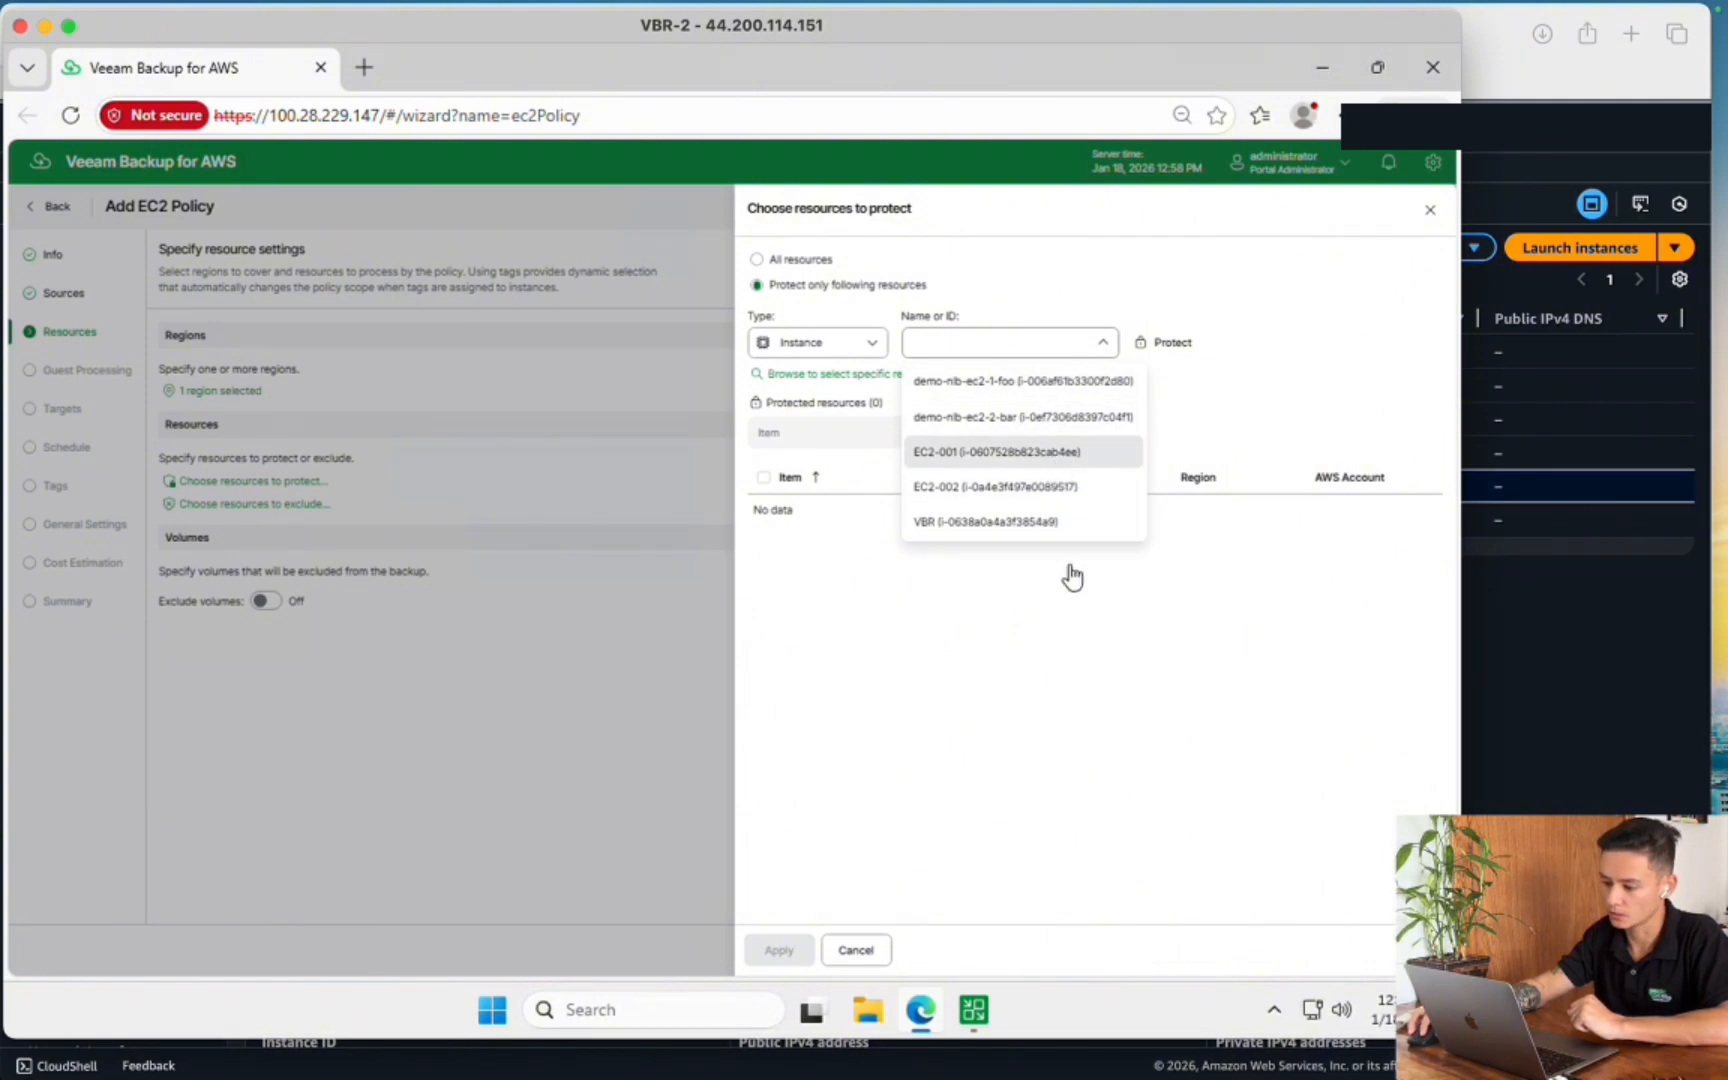
click(1178, 346)
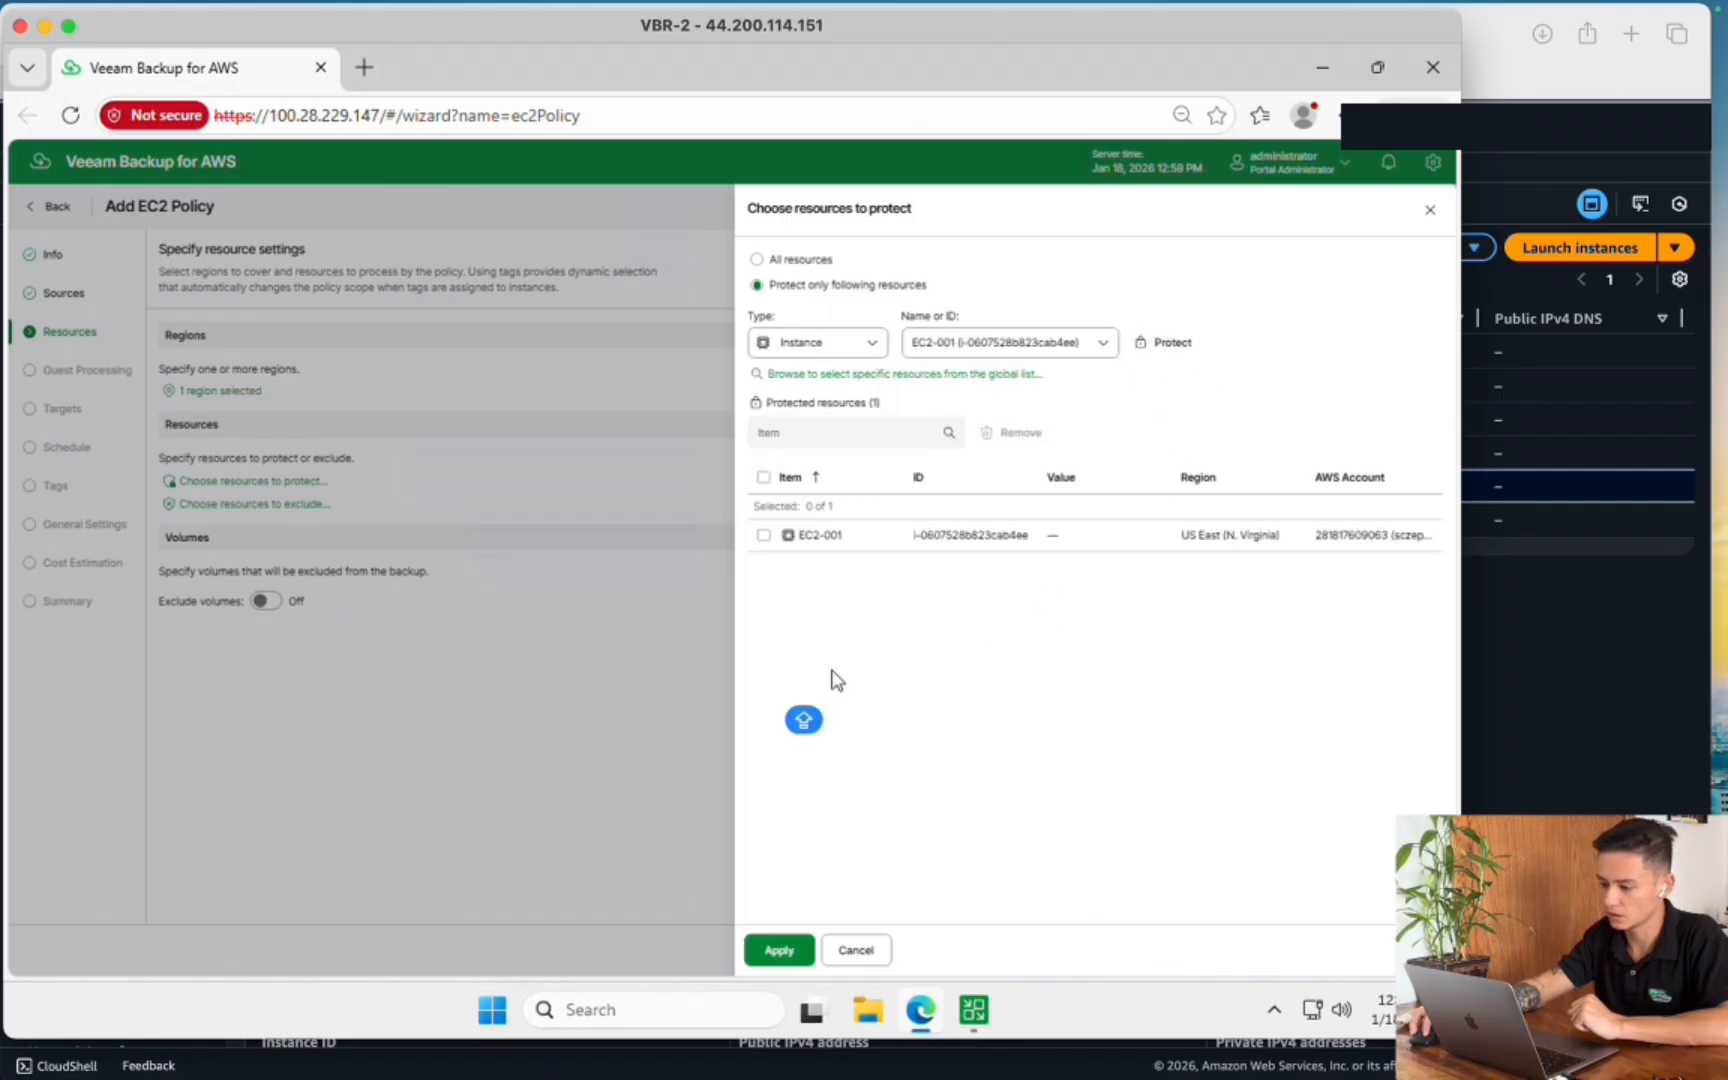
click(764, 479)
click(777, 951)
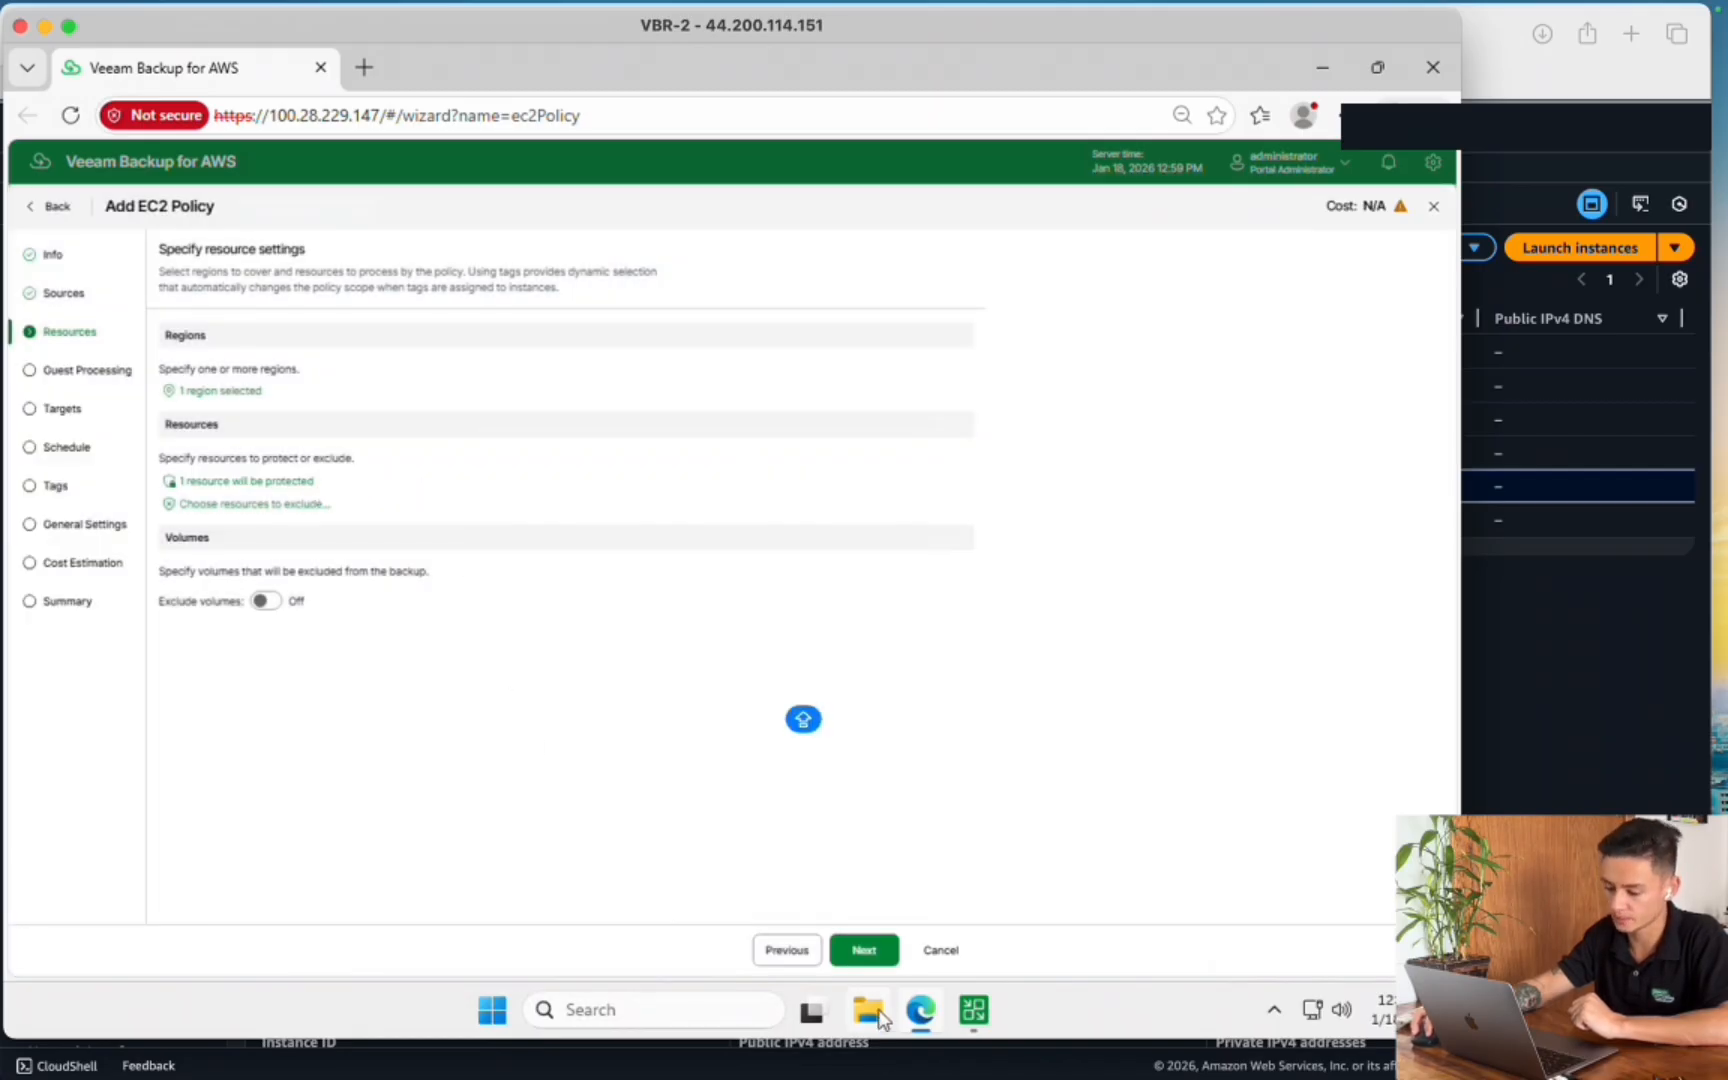
click(873, 966)
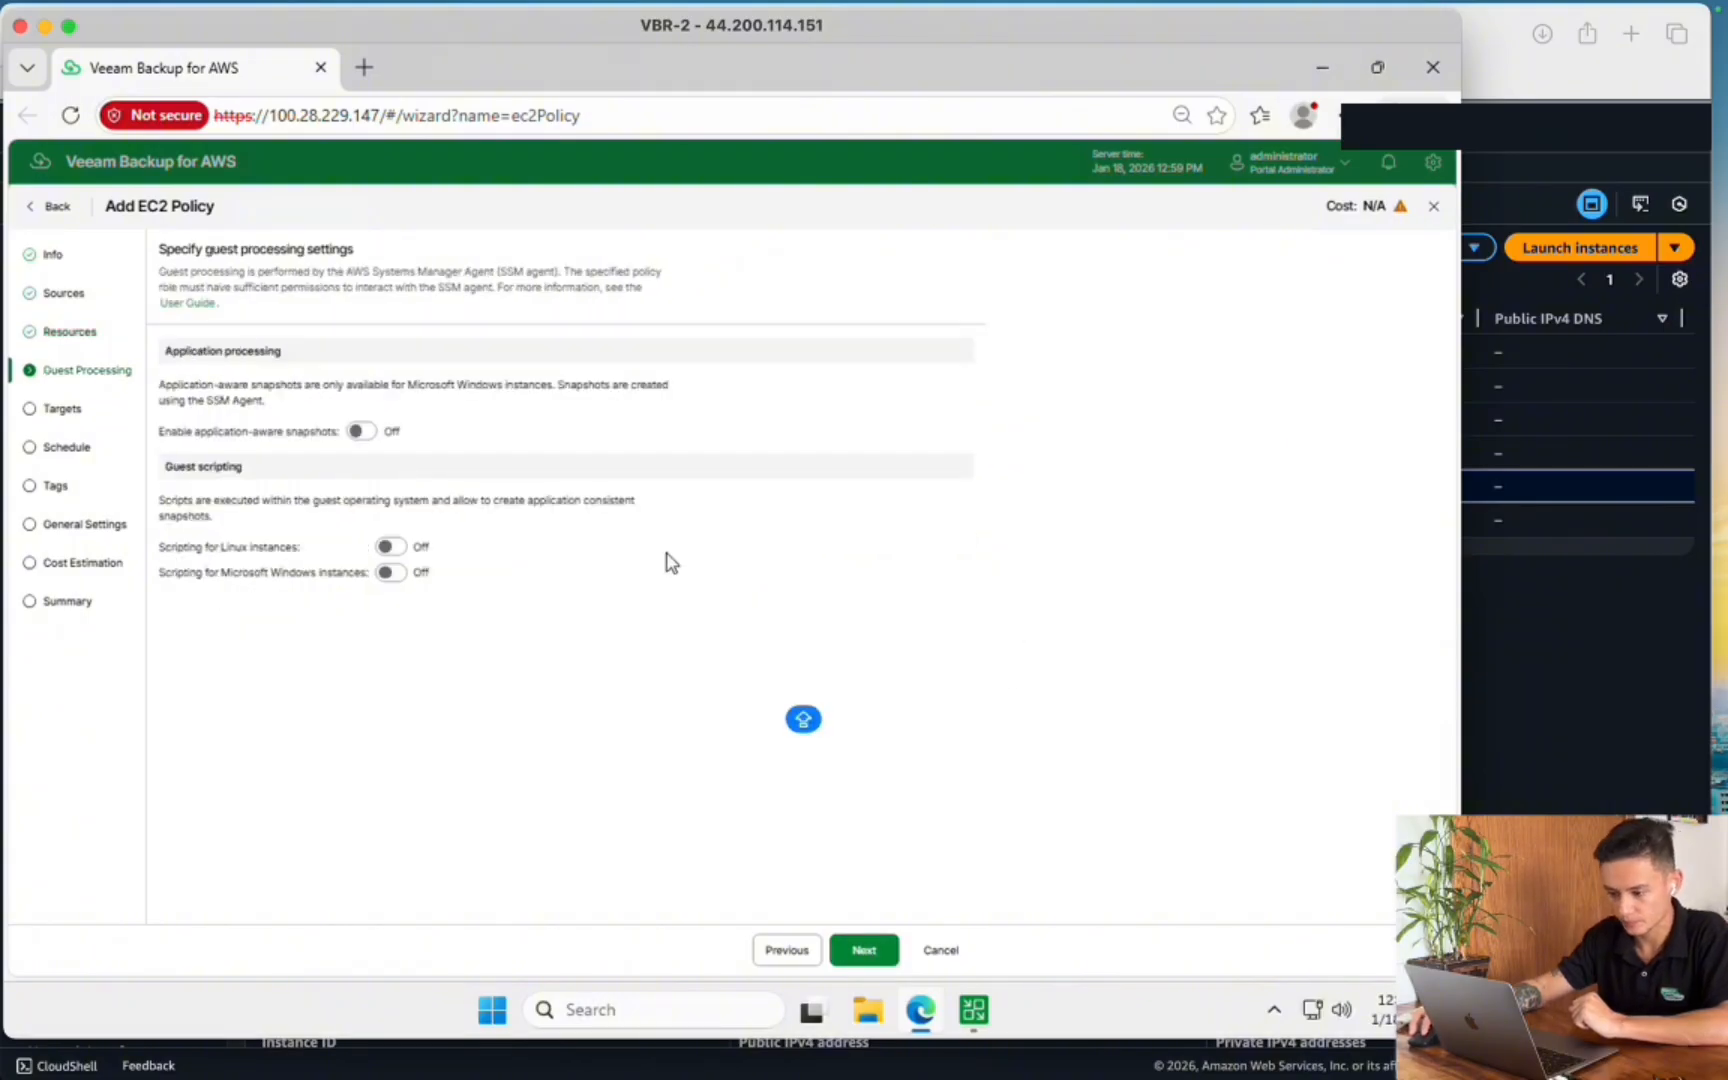
click(362, 432)
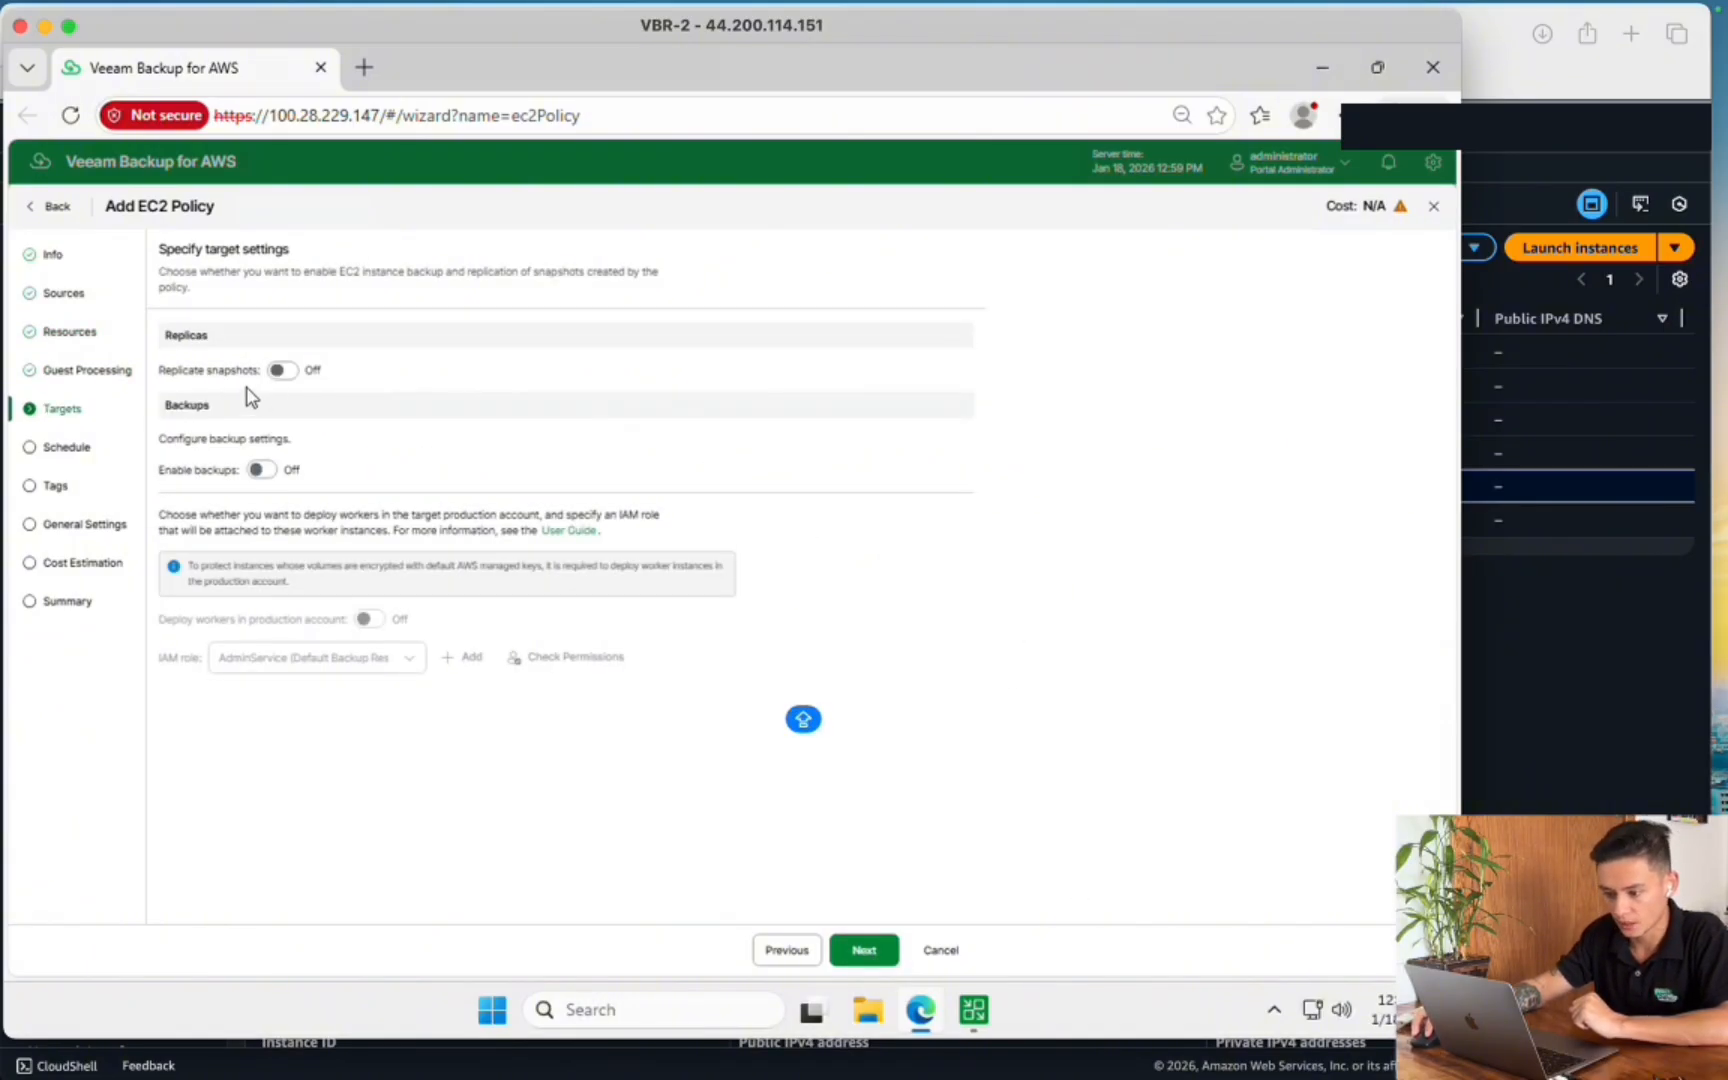
Enable snapshot replication and map all source regions to US East (Ohio) with AdminService (Default Backup Restore) as the target account
click(283, 371)
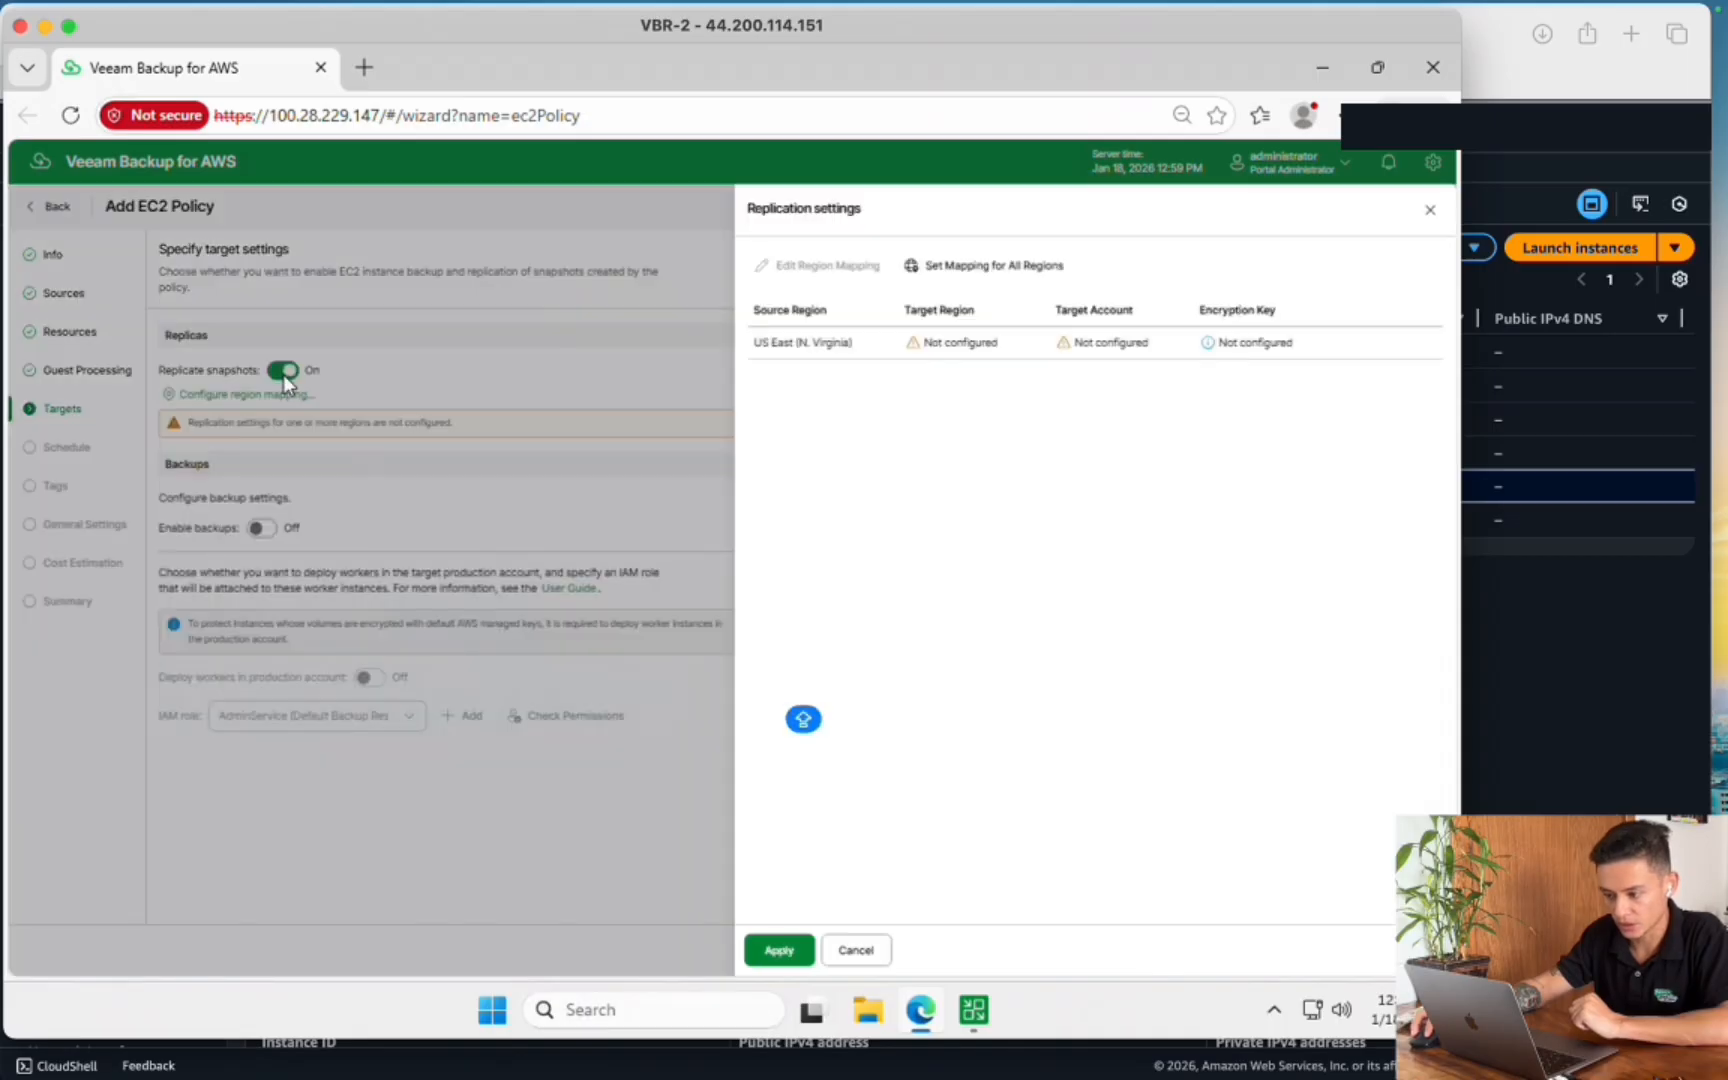
click(1063, 348)
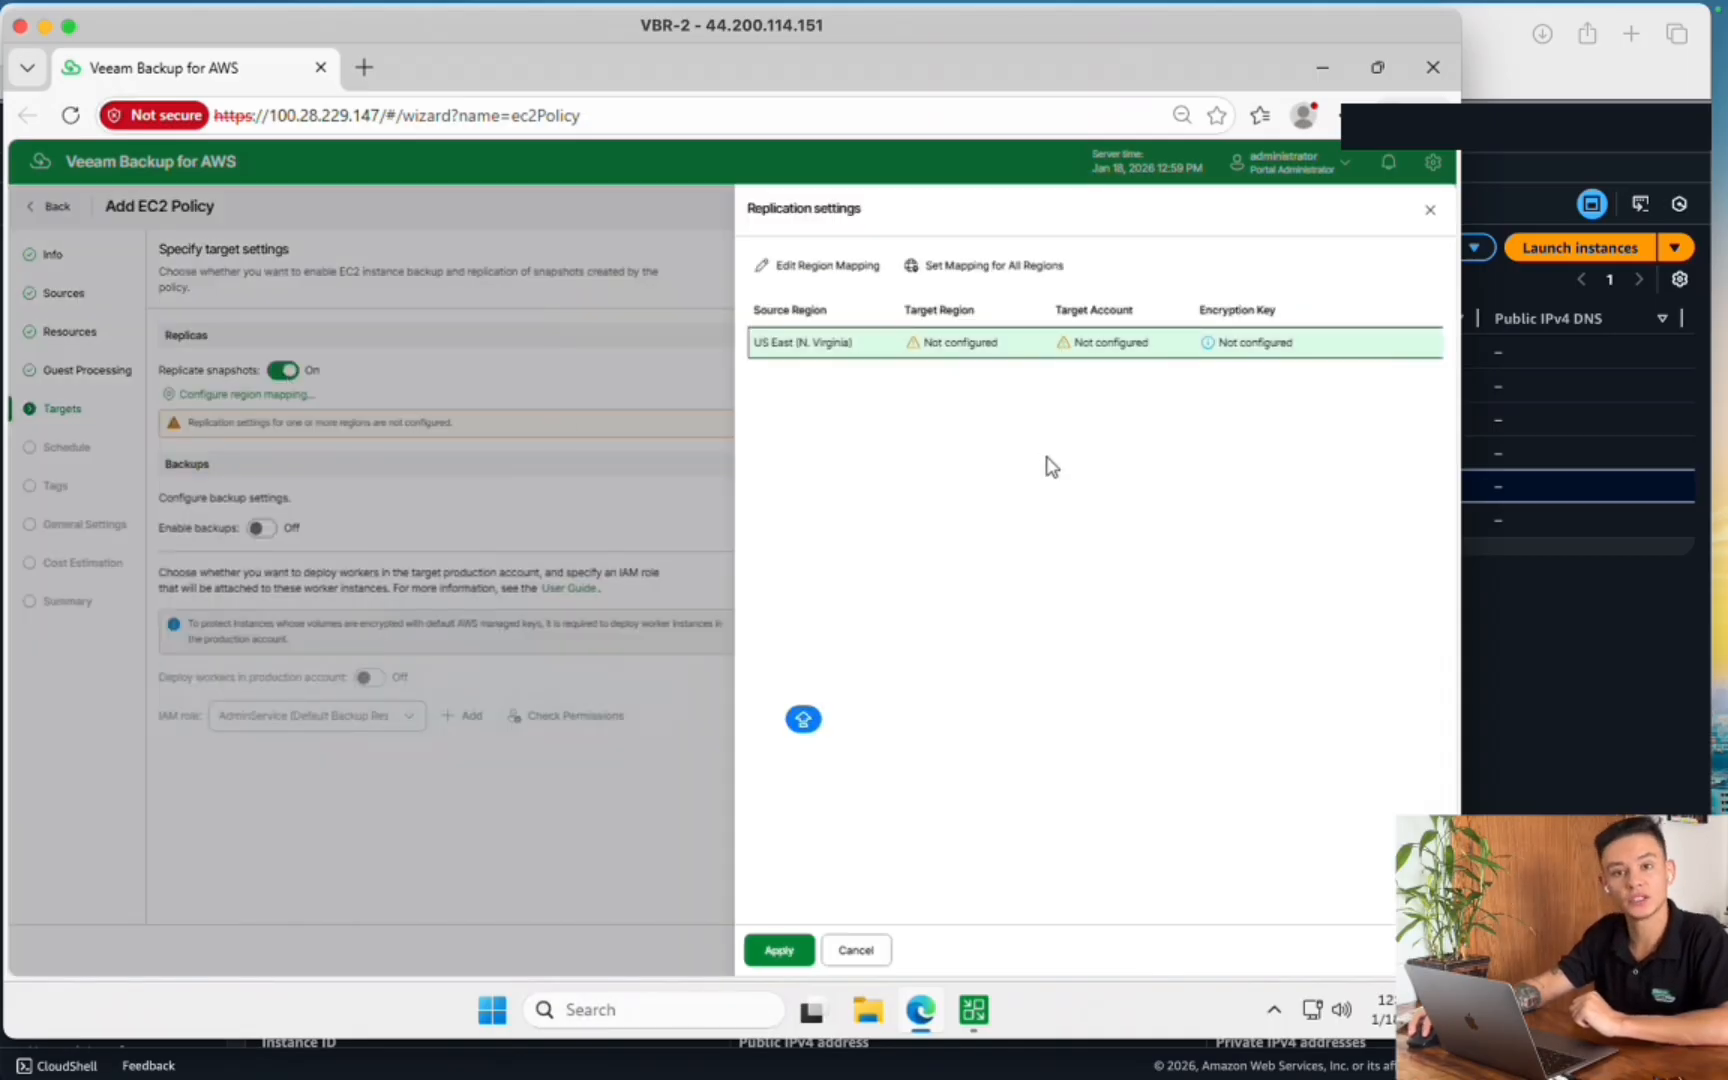
click(985, 266)
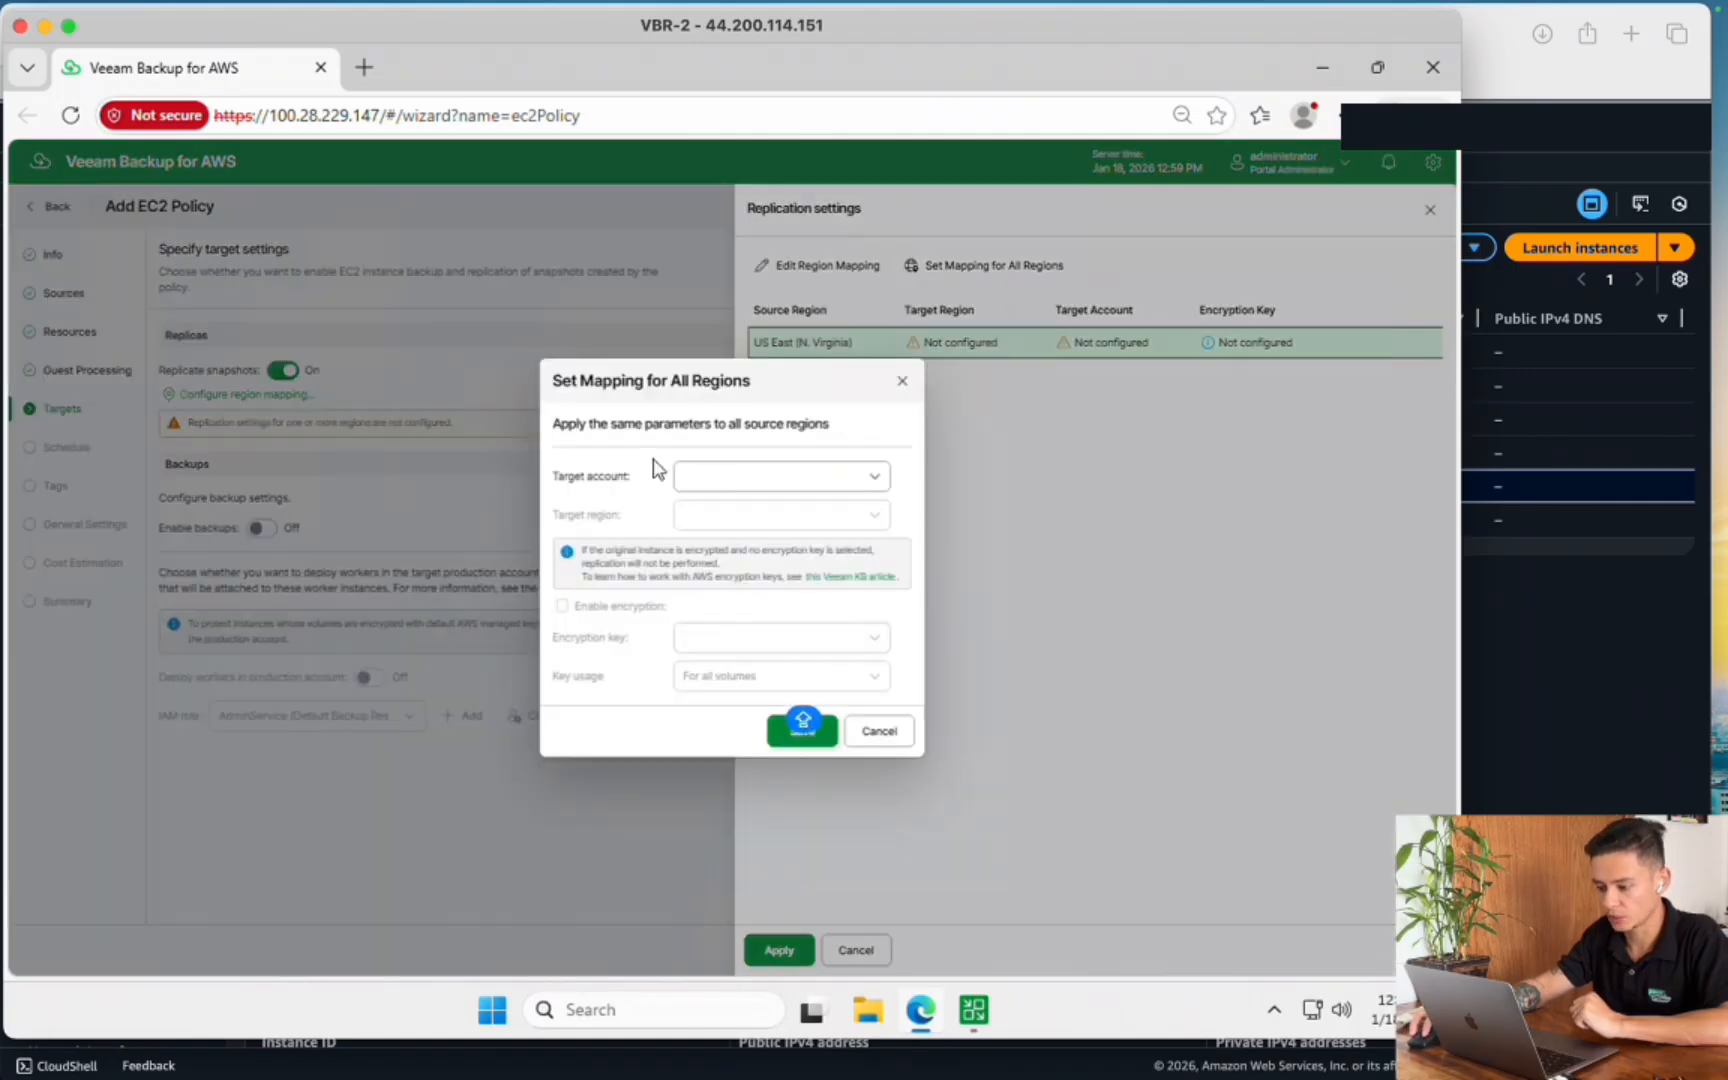
click(771, 478)
click(820, 514)
click(826, 517)
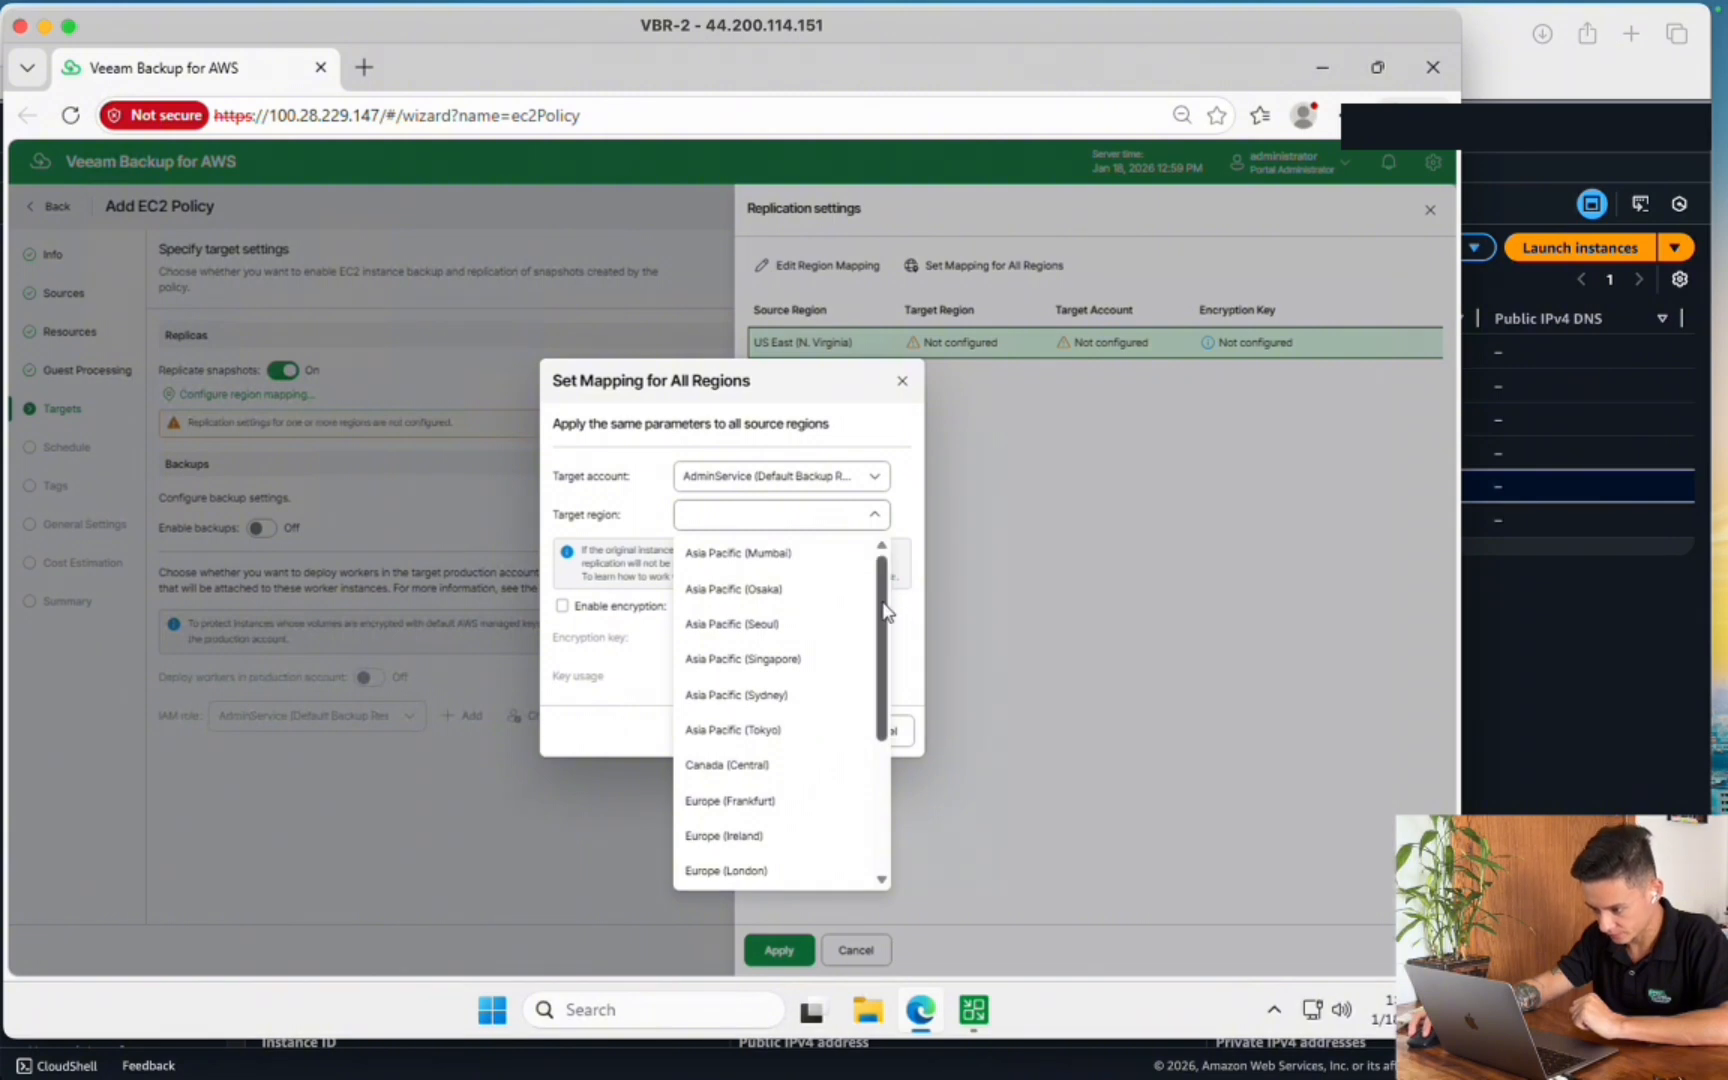
scroll(890, 600, down, 5)
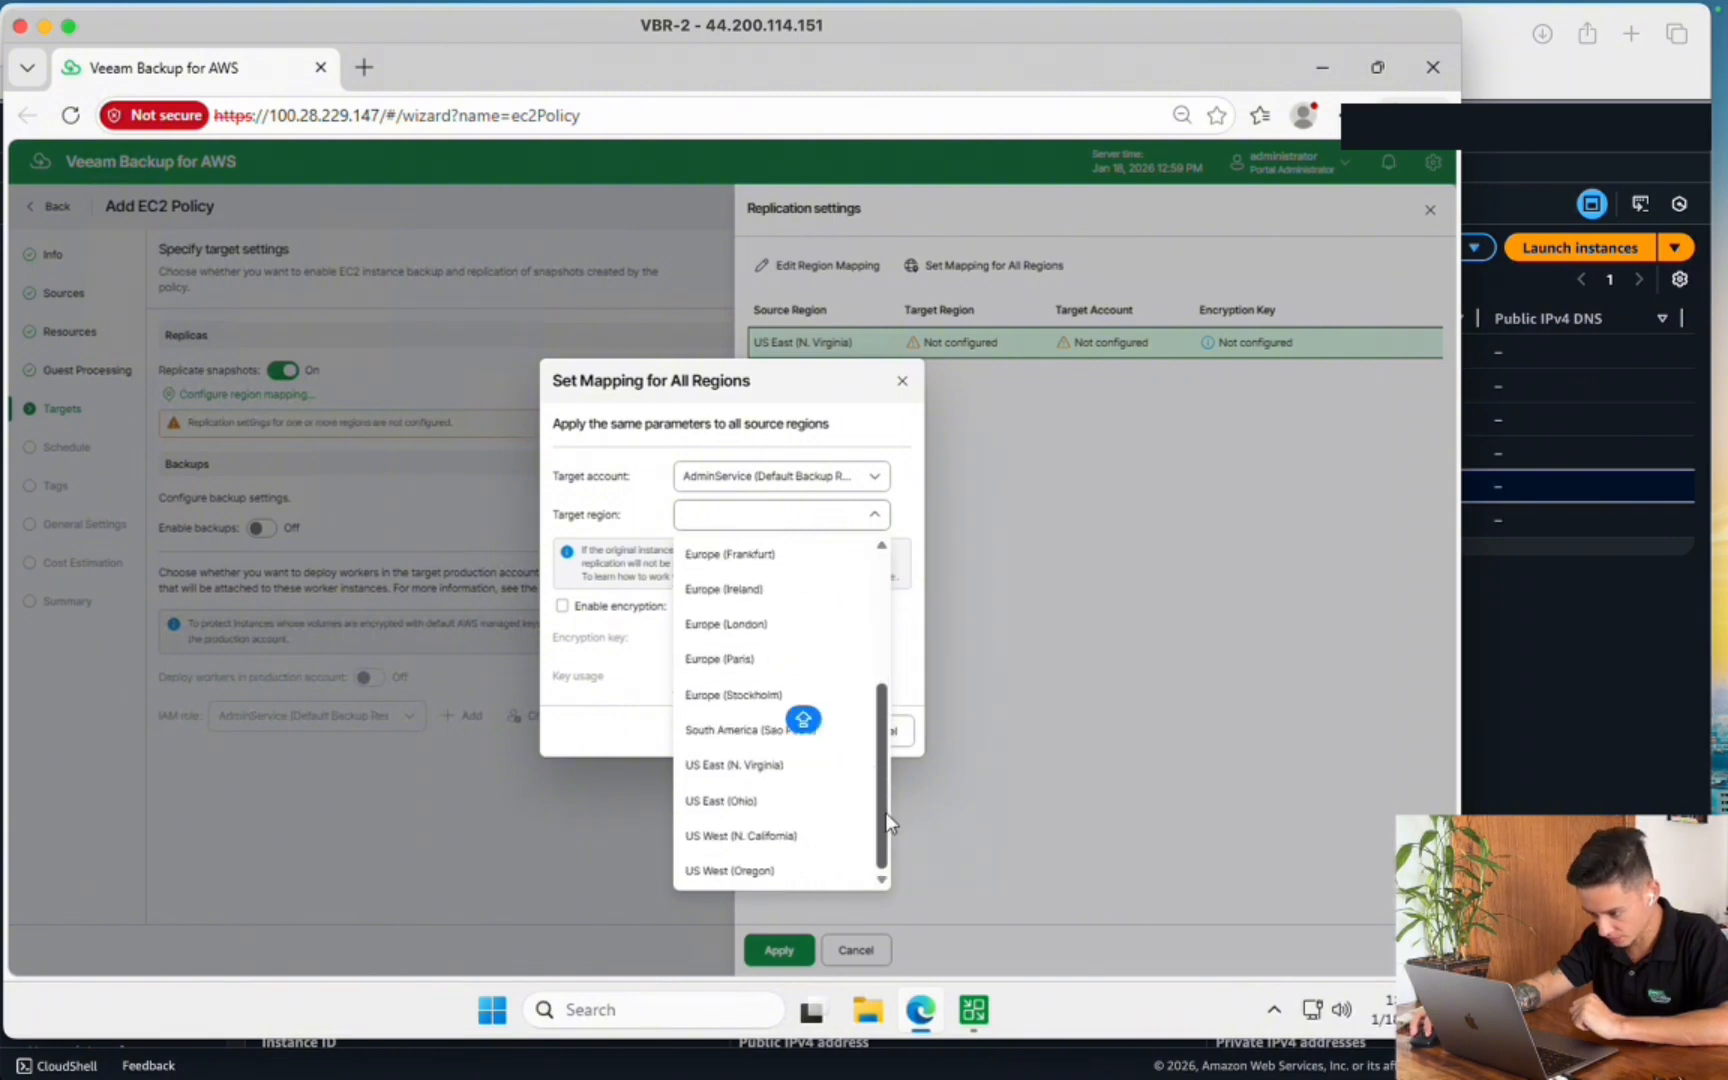
click(803, 803)
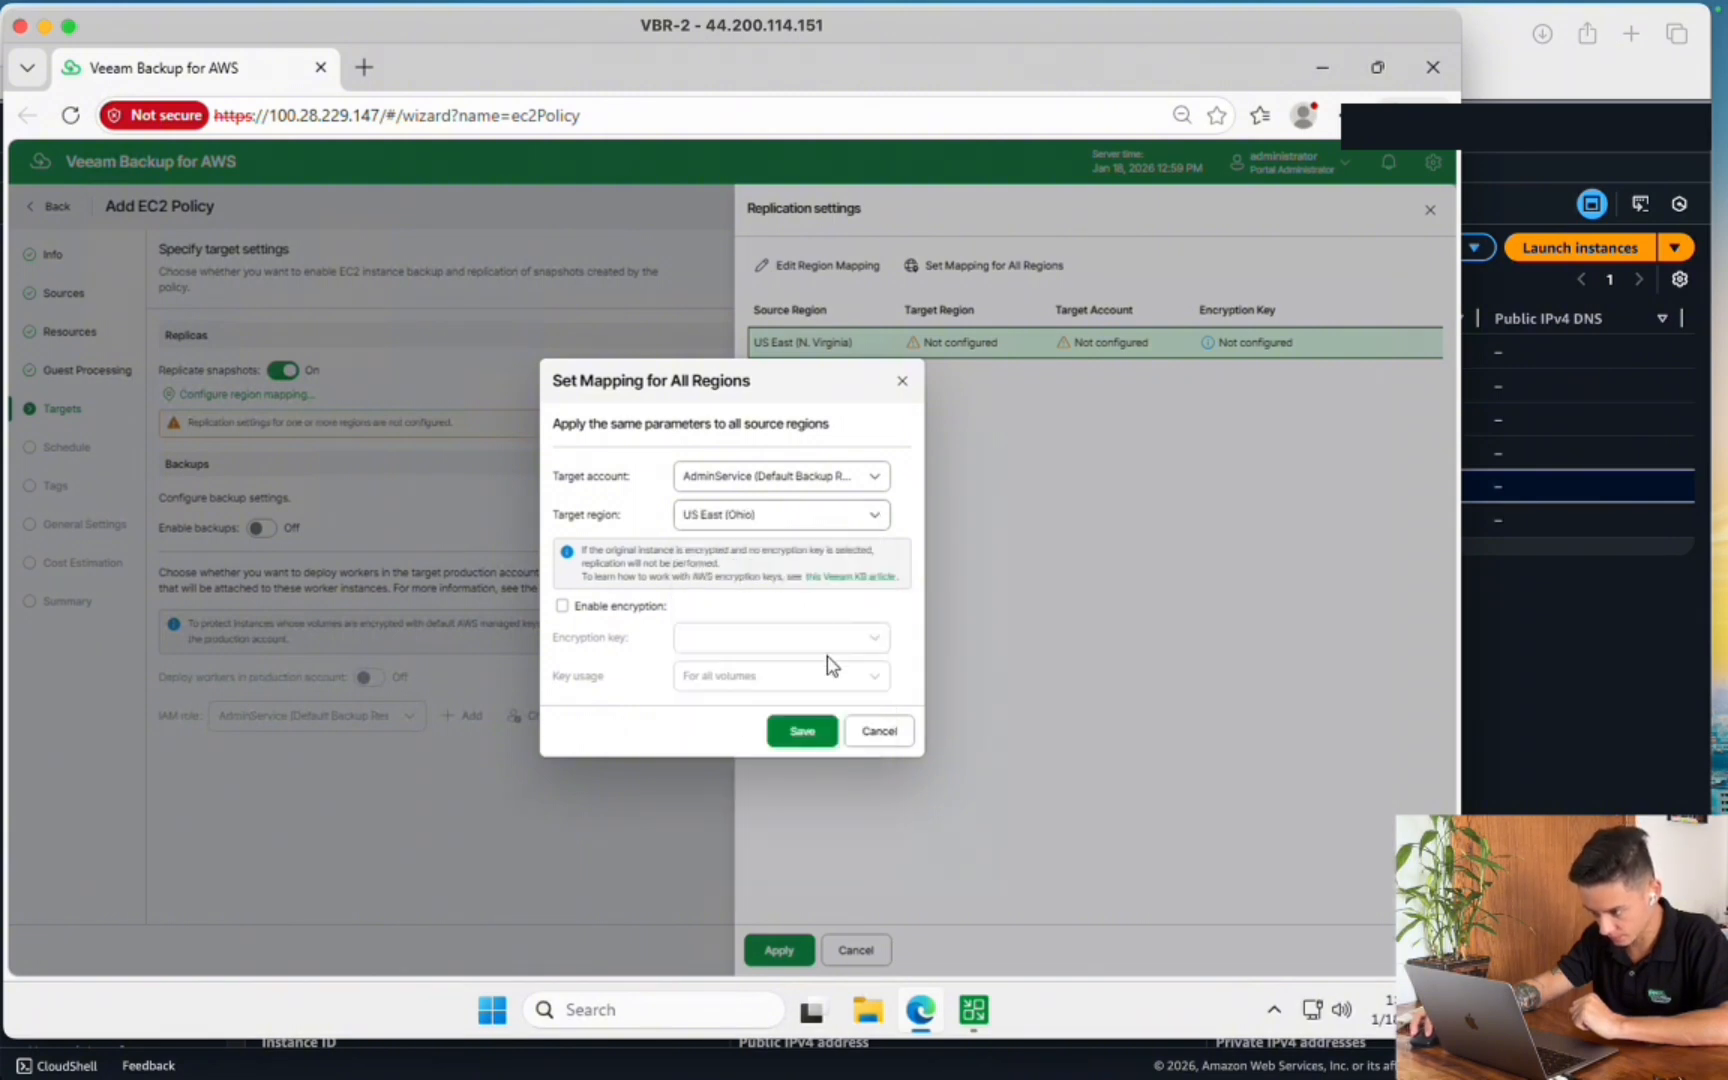
click(794, 740)
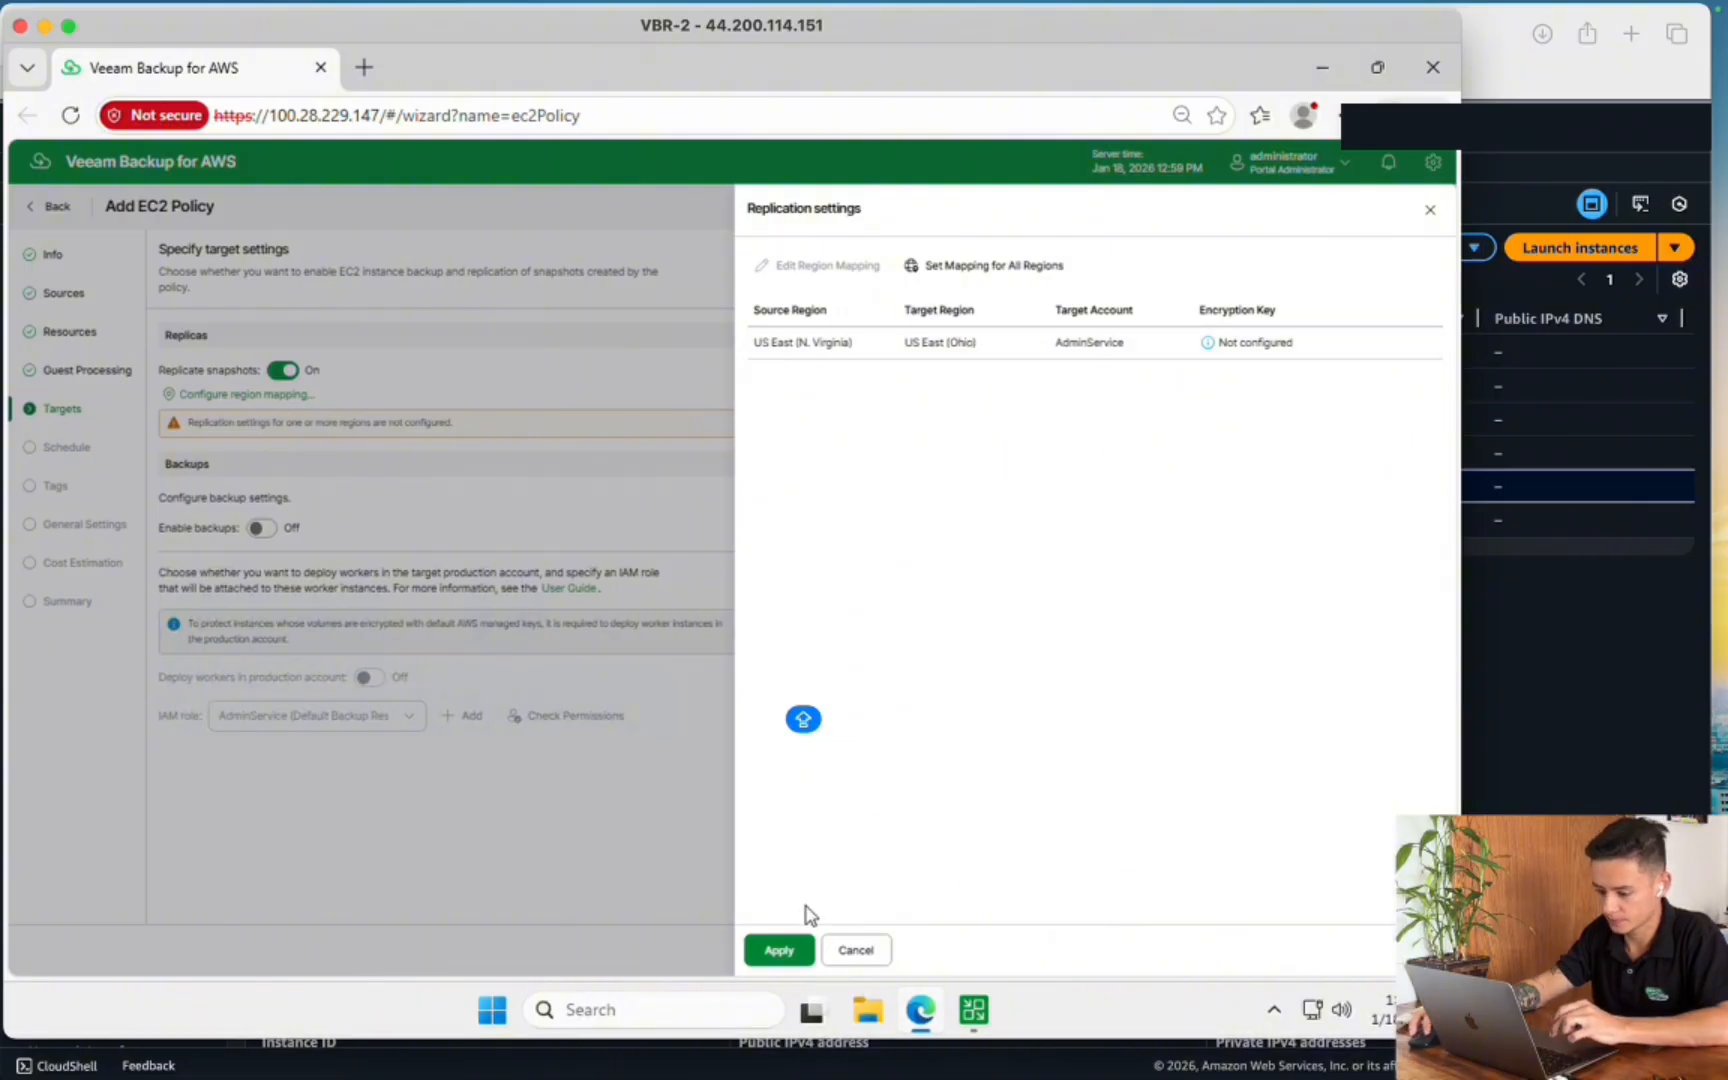
click(781, 950)
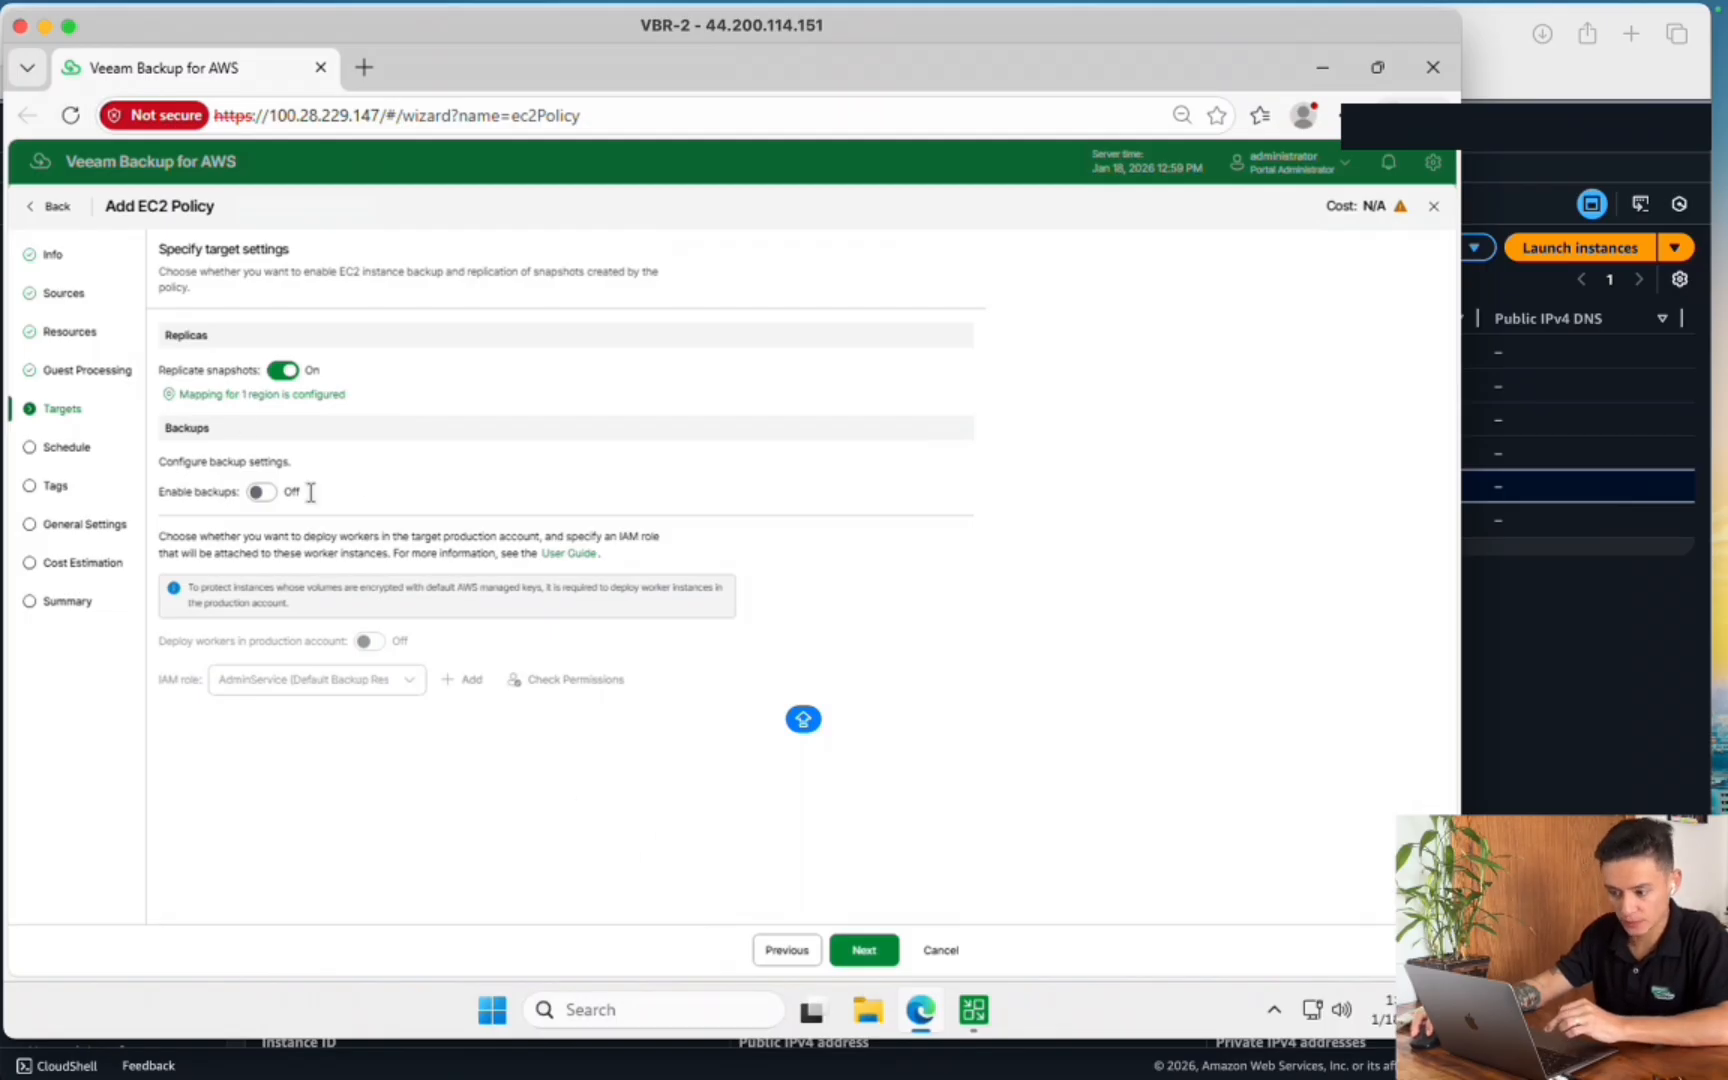
Create a daily schedule running snapshots and replicas every day at 12, 1, 2, 4, 6, 8 and 11 AM and 1 PM
click(864, 950)
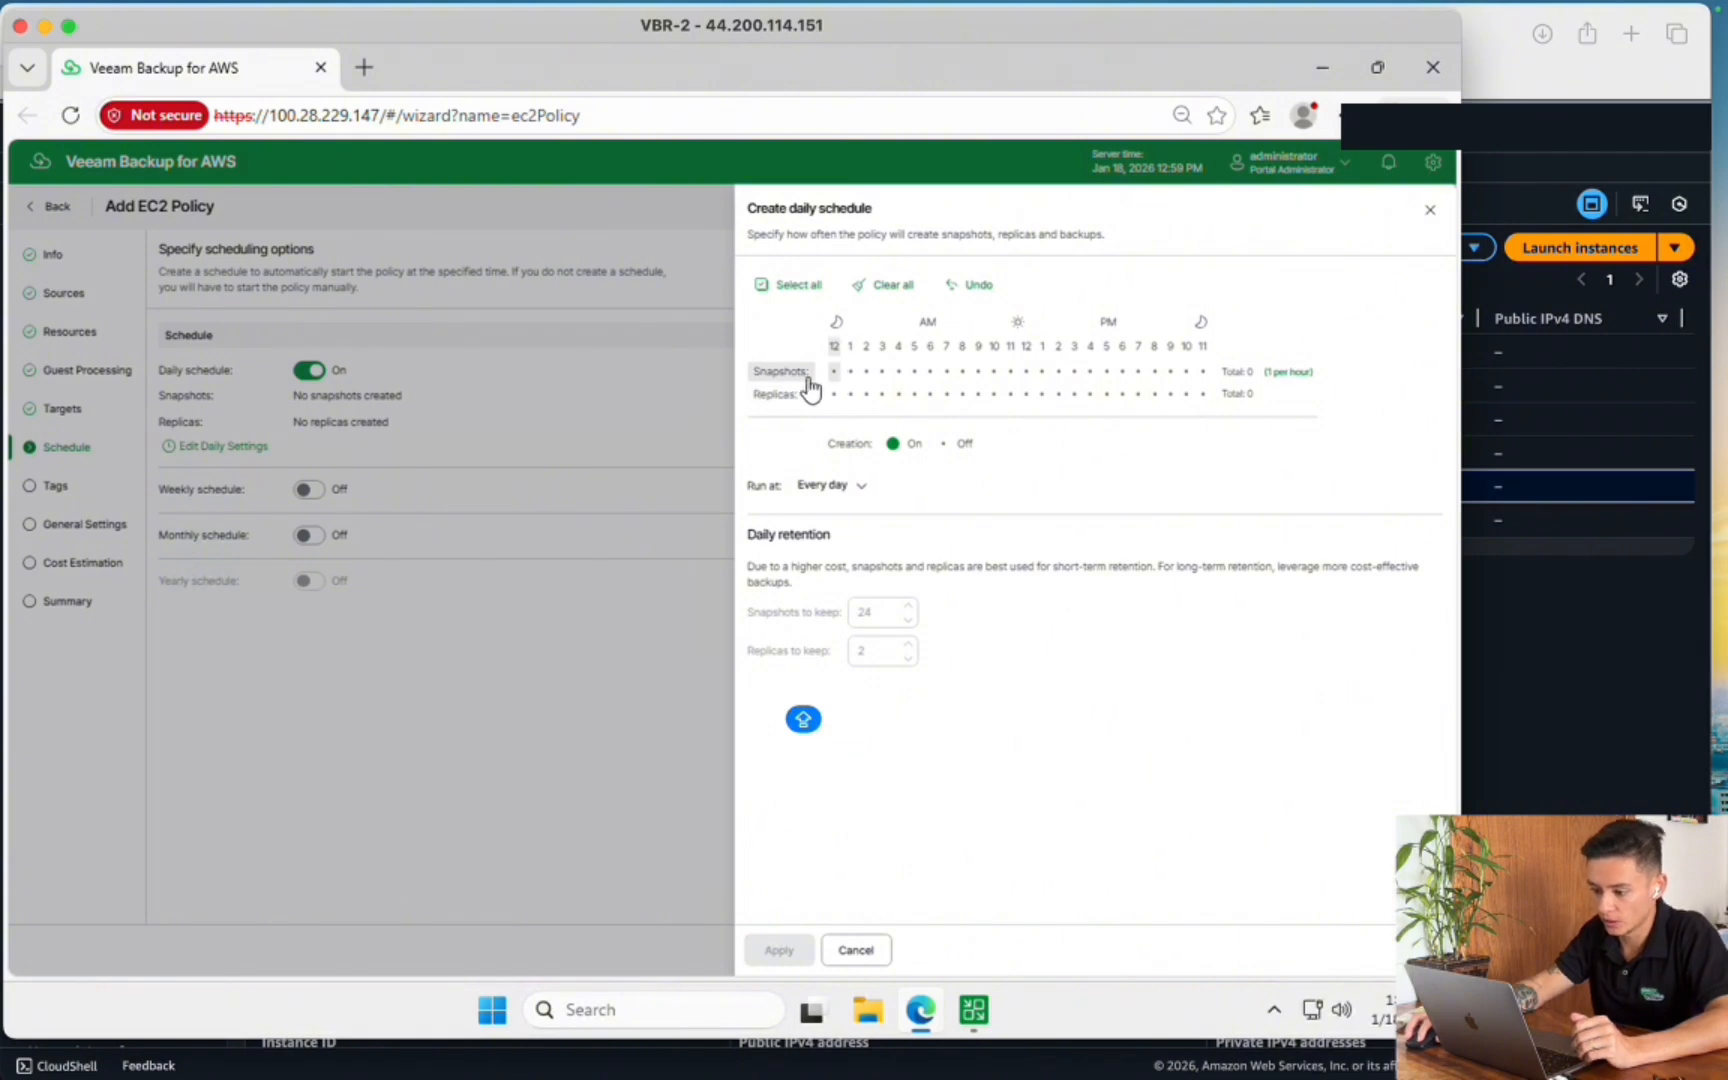
click(867, 394)
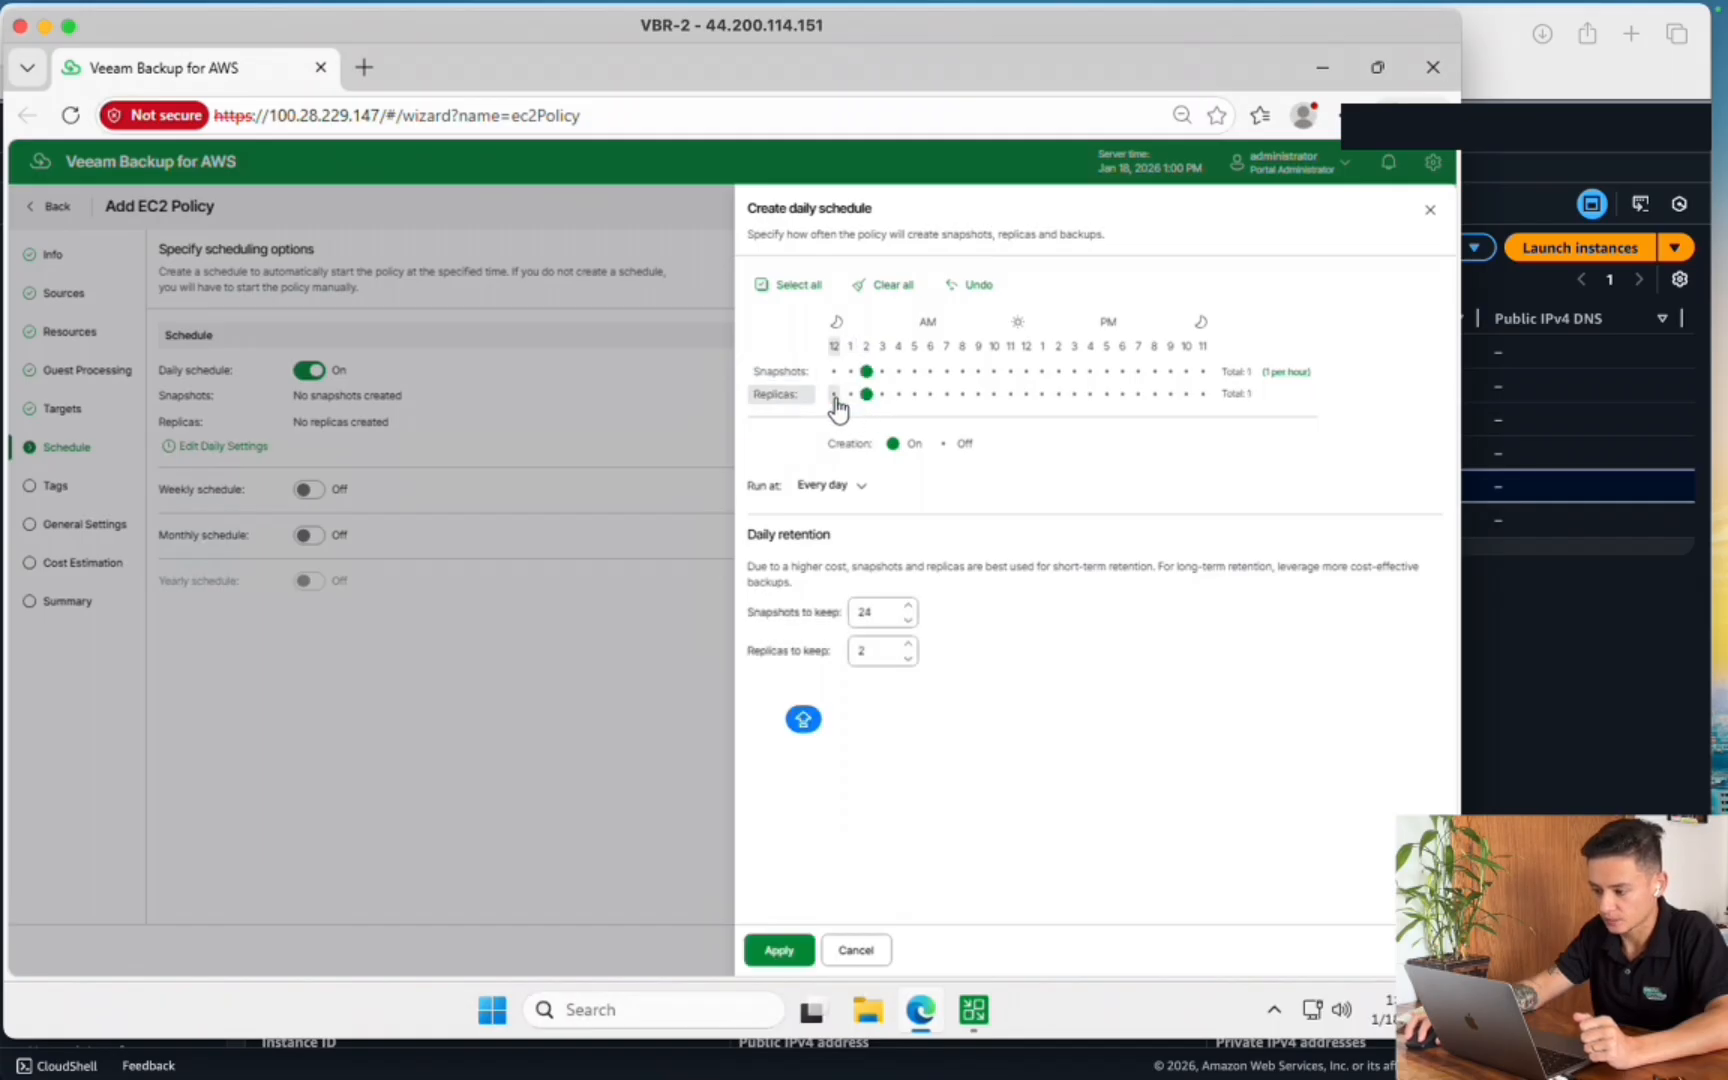
click(834, 395)
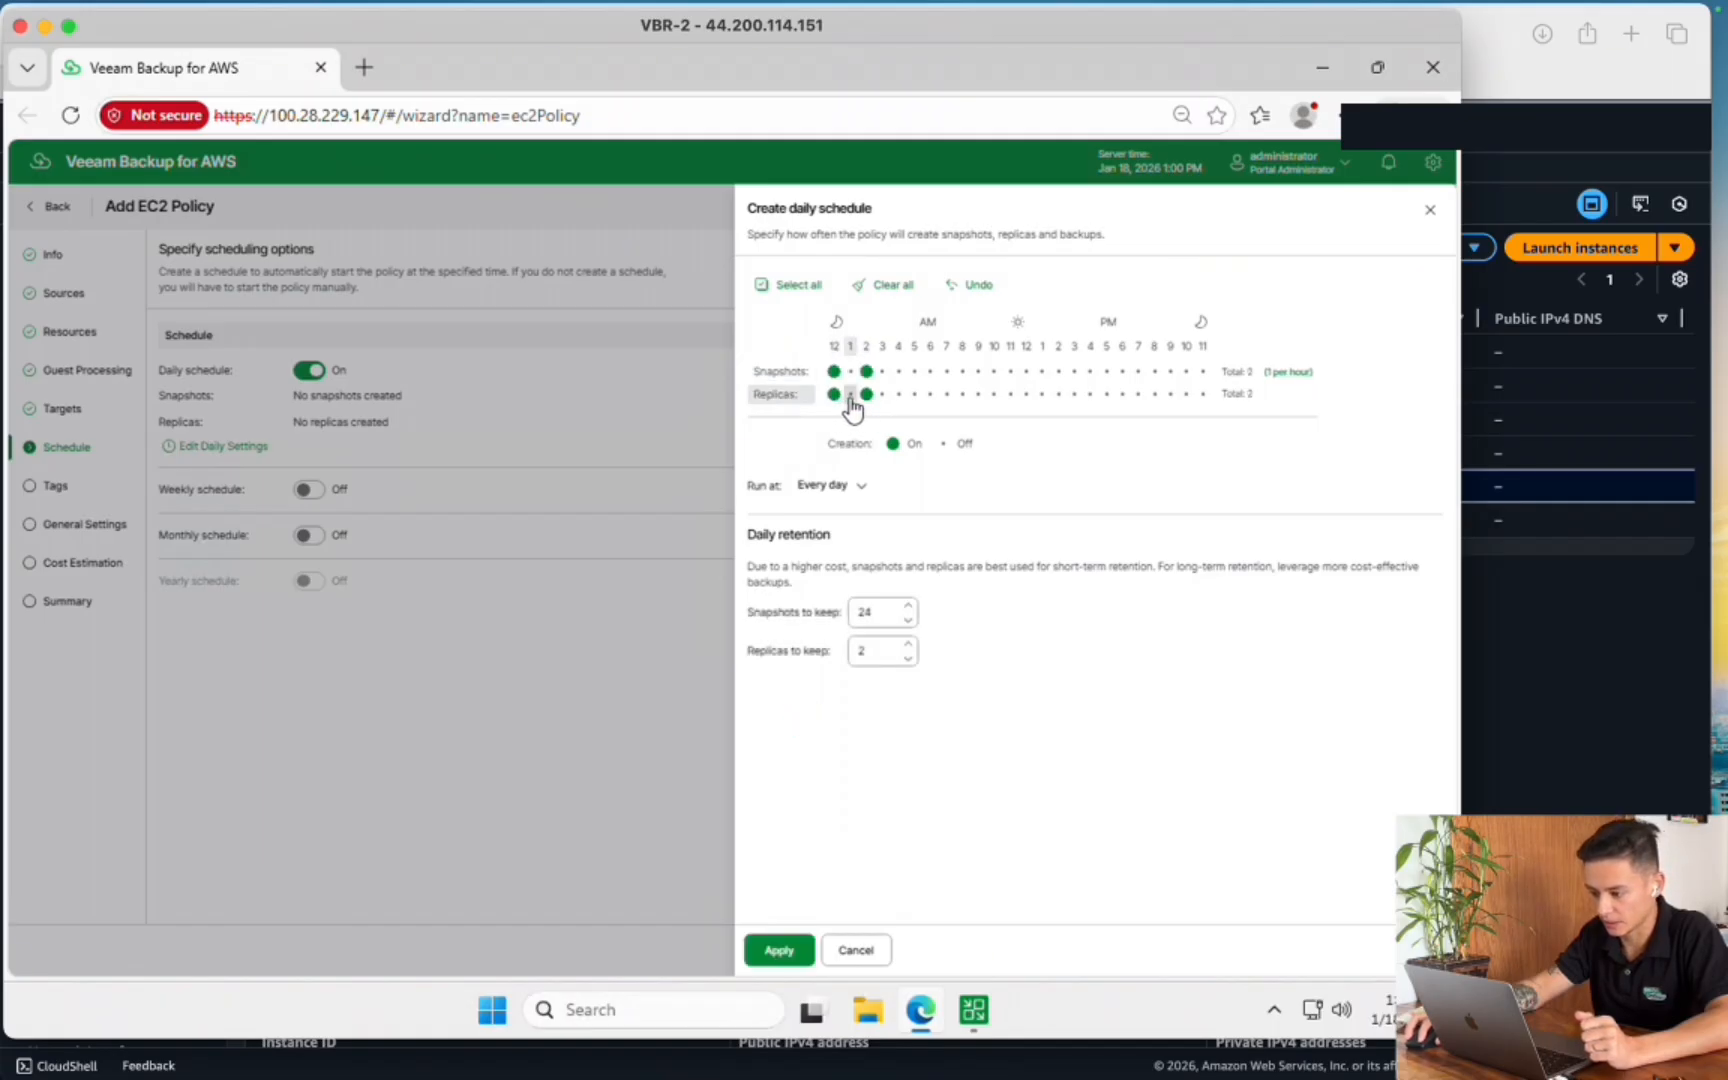
click(850, 394)
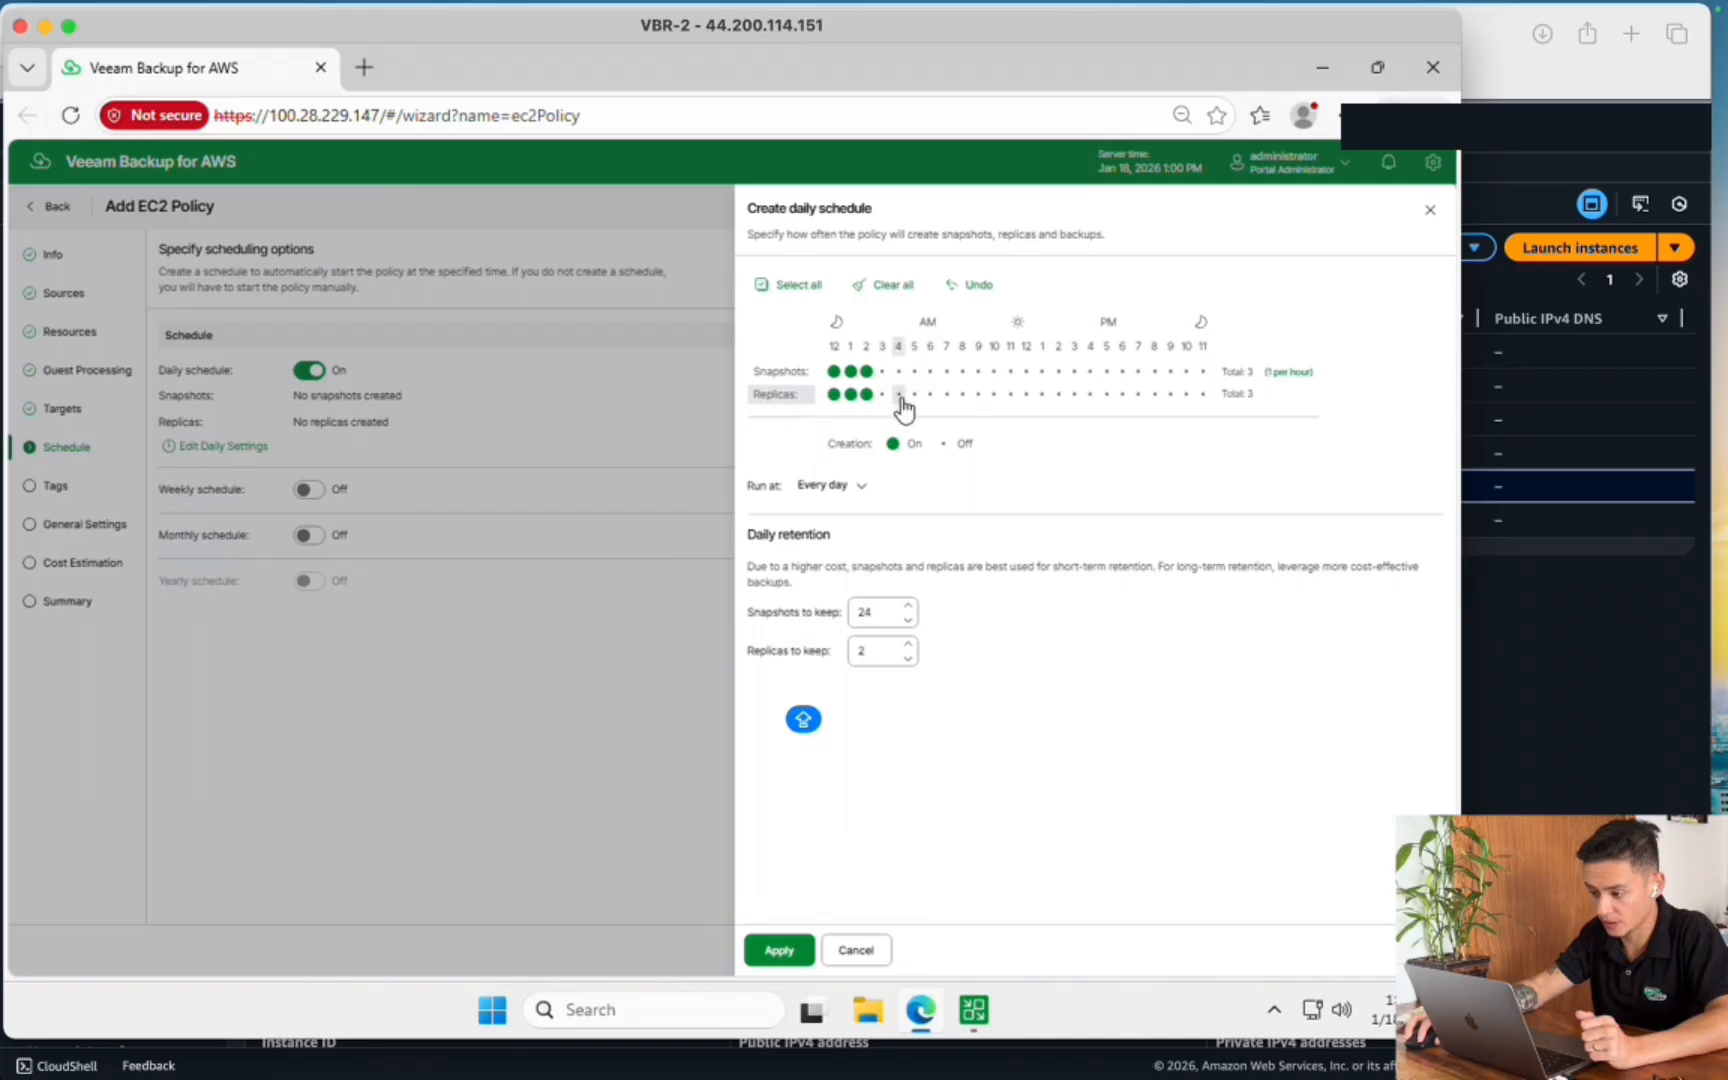
click(899, 395)
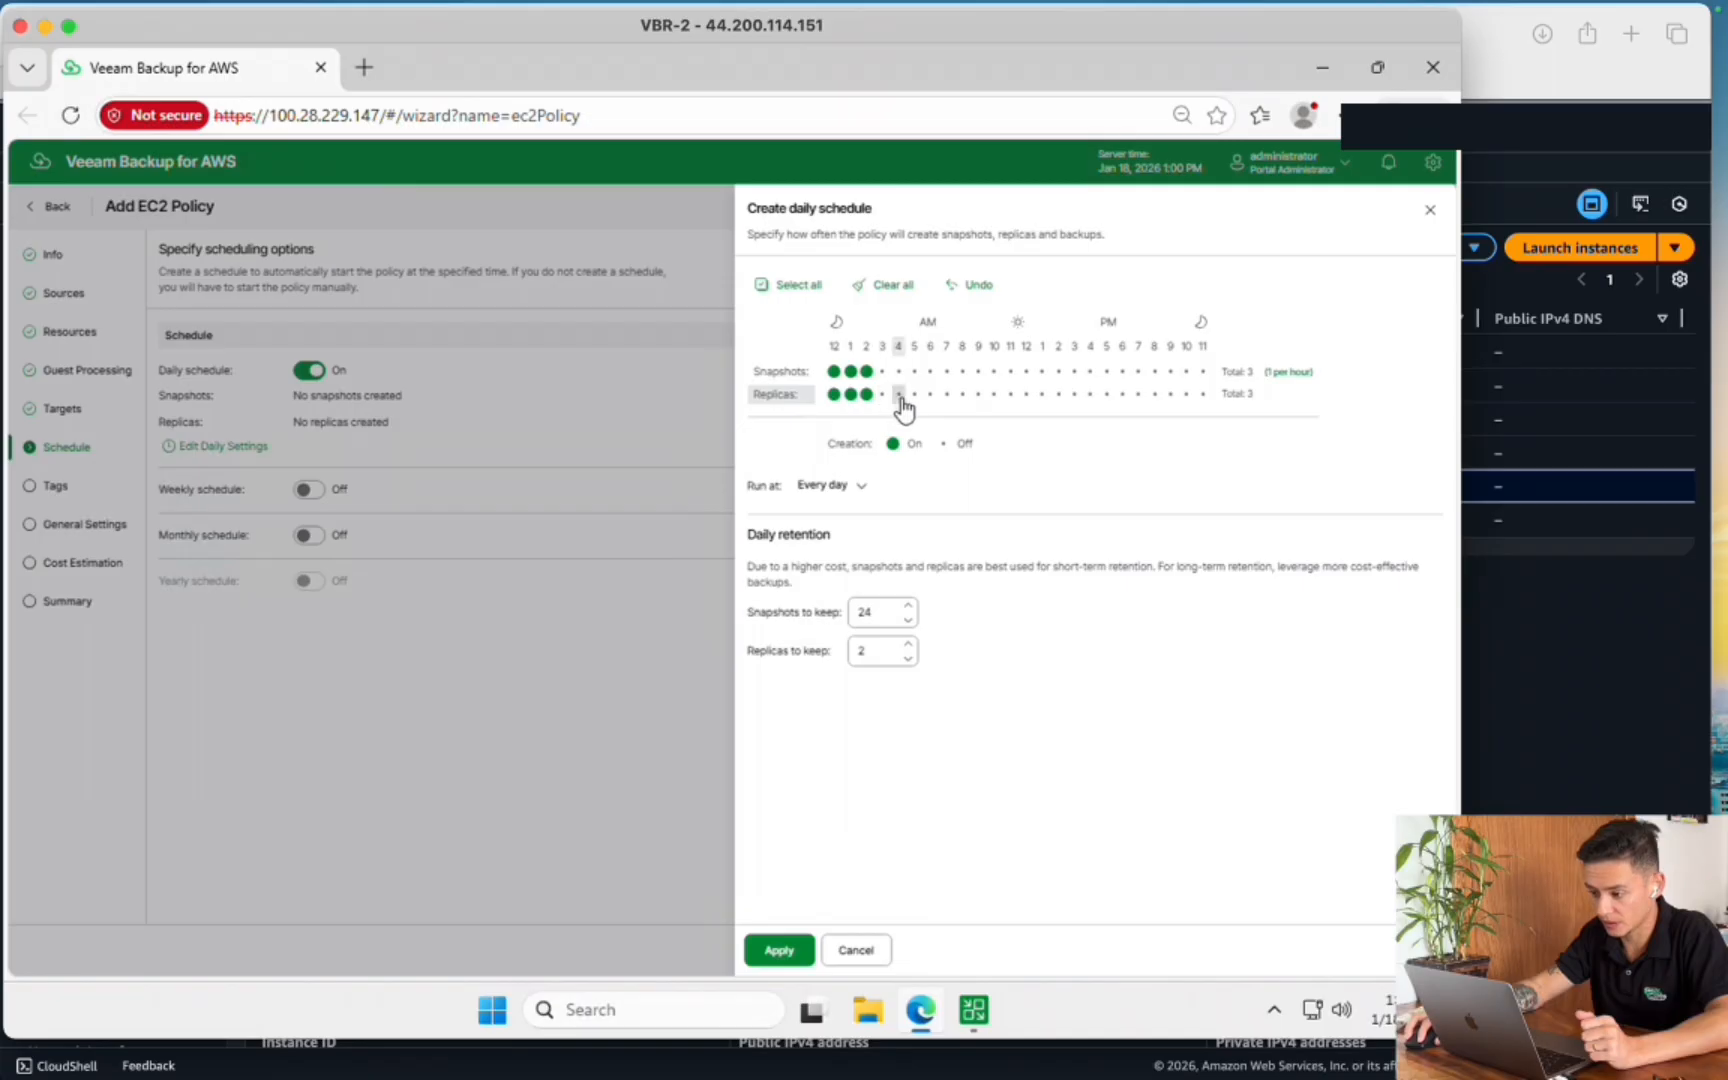
click(962, 395)
click(1010, 395)
click(1042, 395)
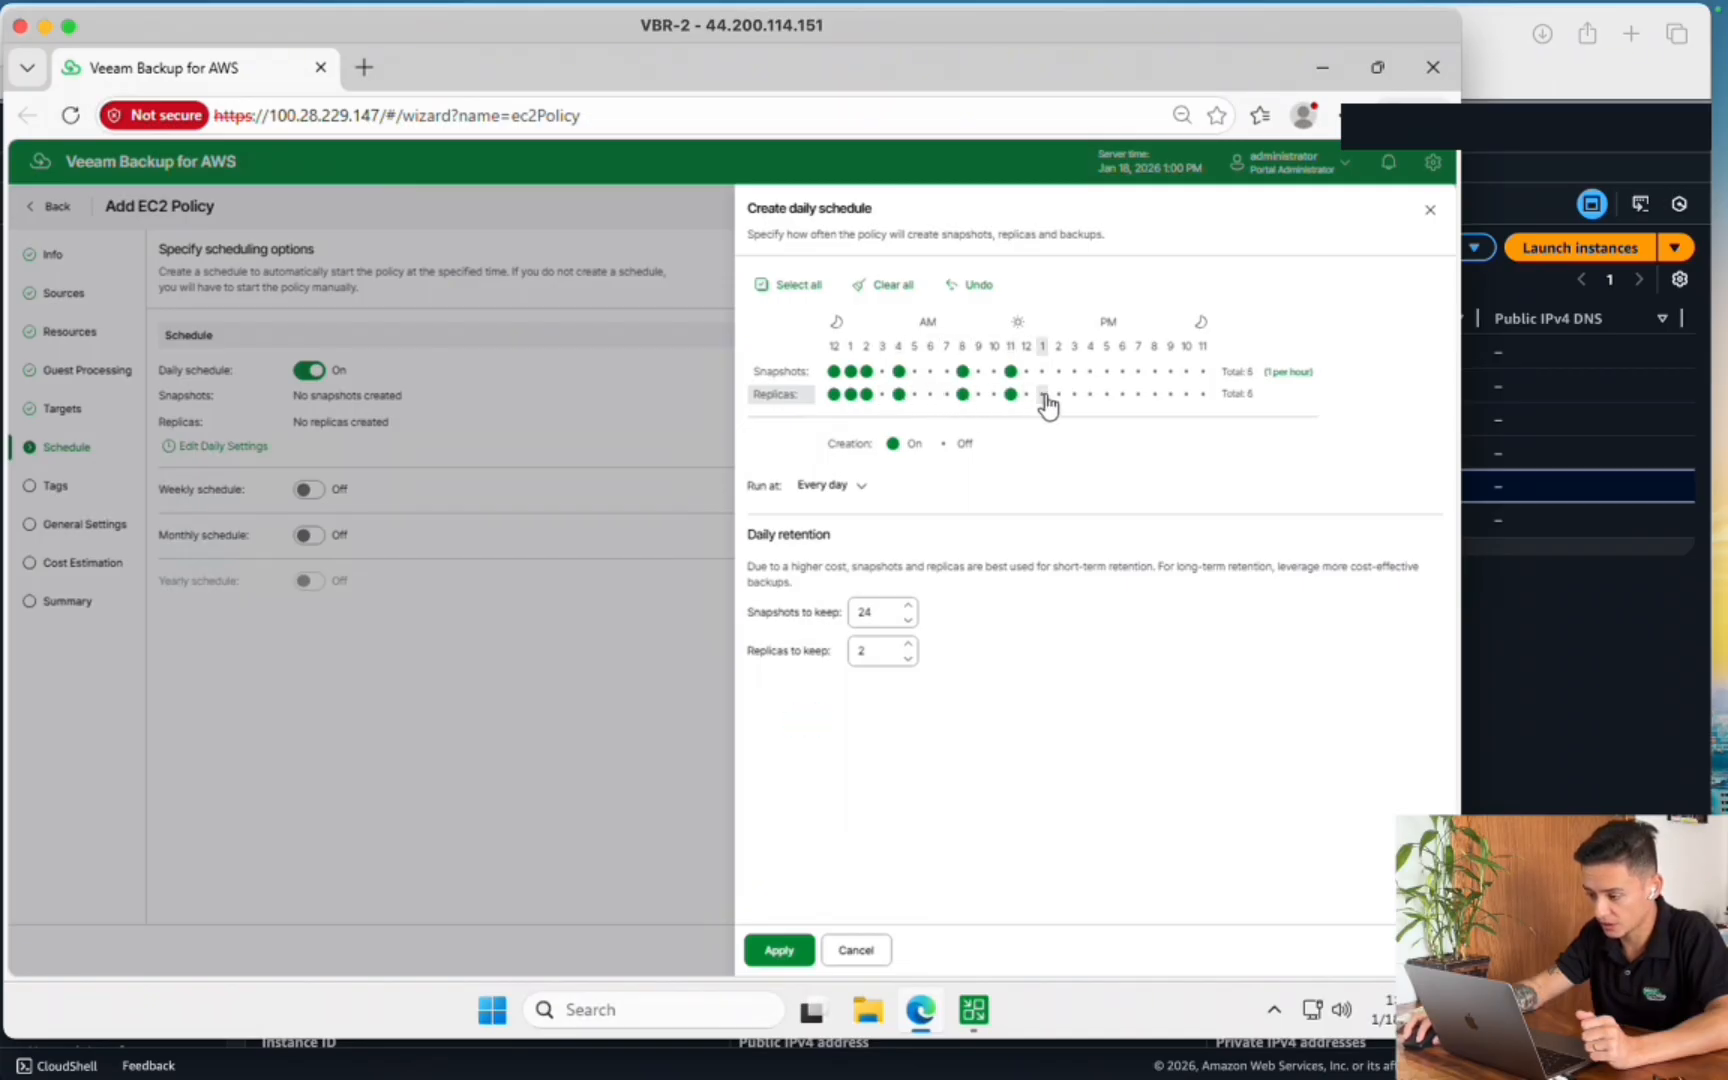
click(930, 395)
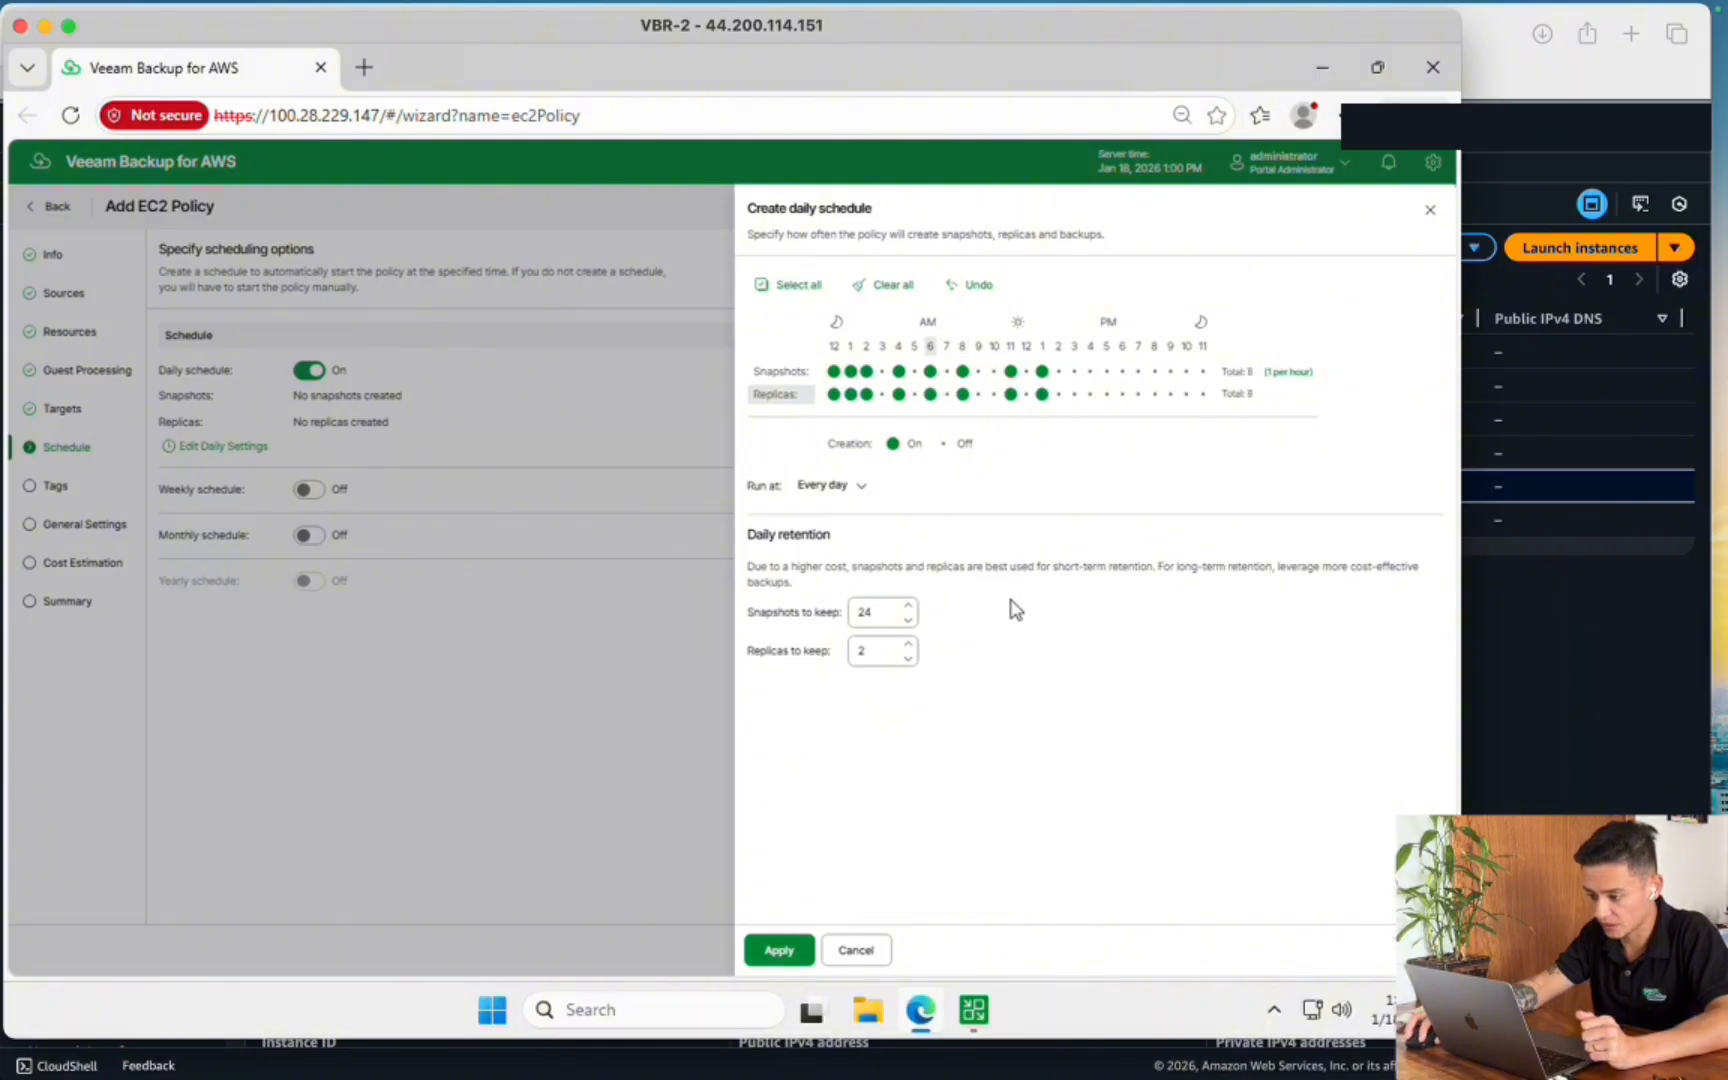
click(779, 951)
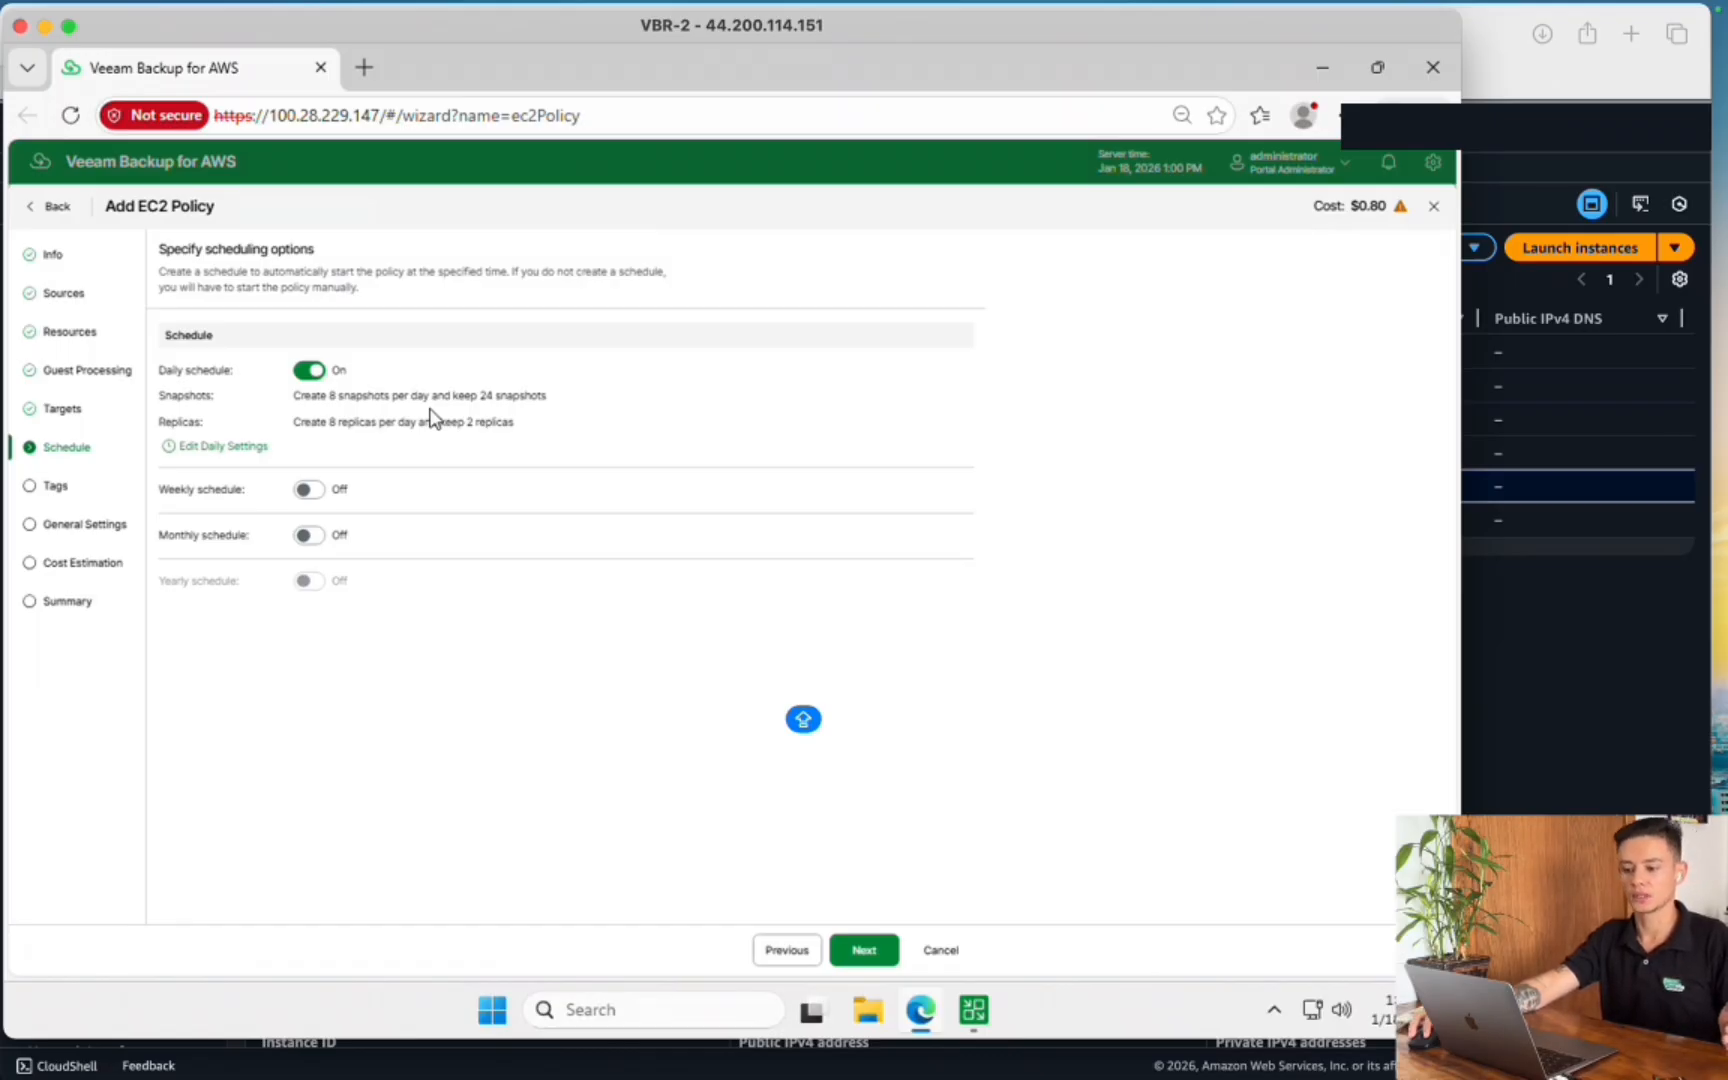
Enable copying tags from source volumes and continue past the retry and notification settings to the cost estimation
click(855, 952)
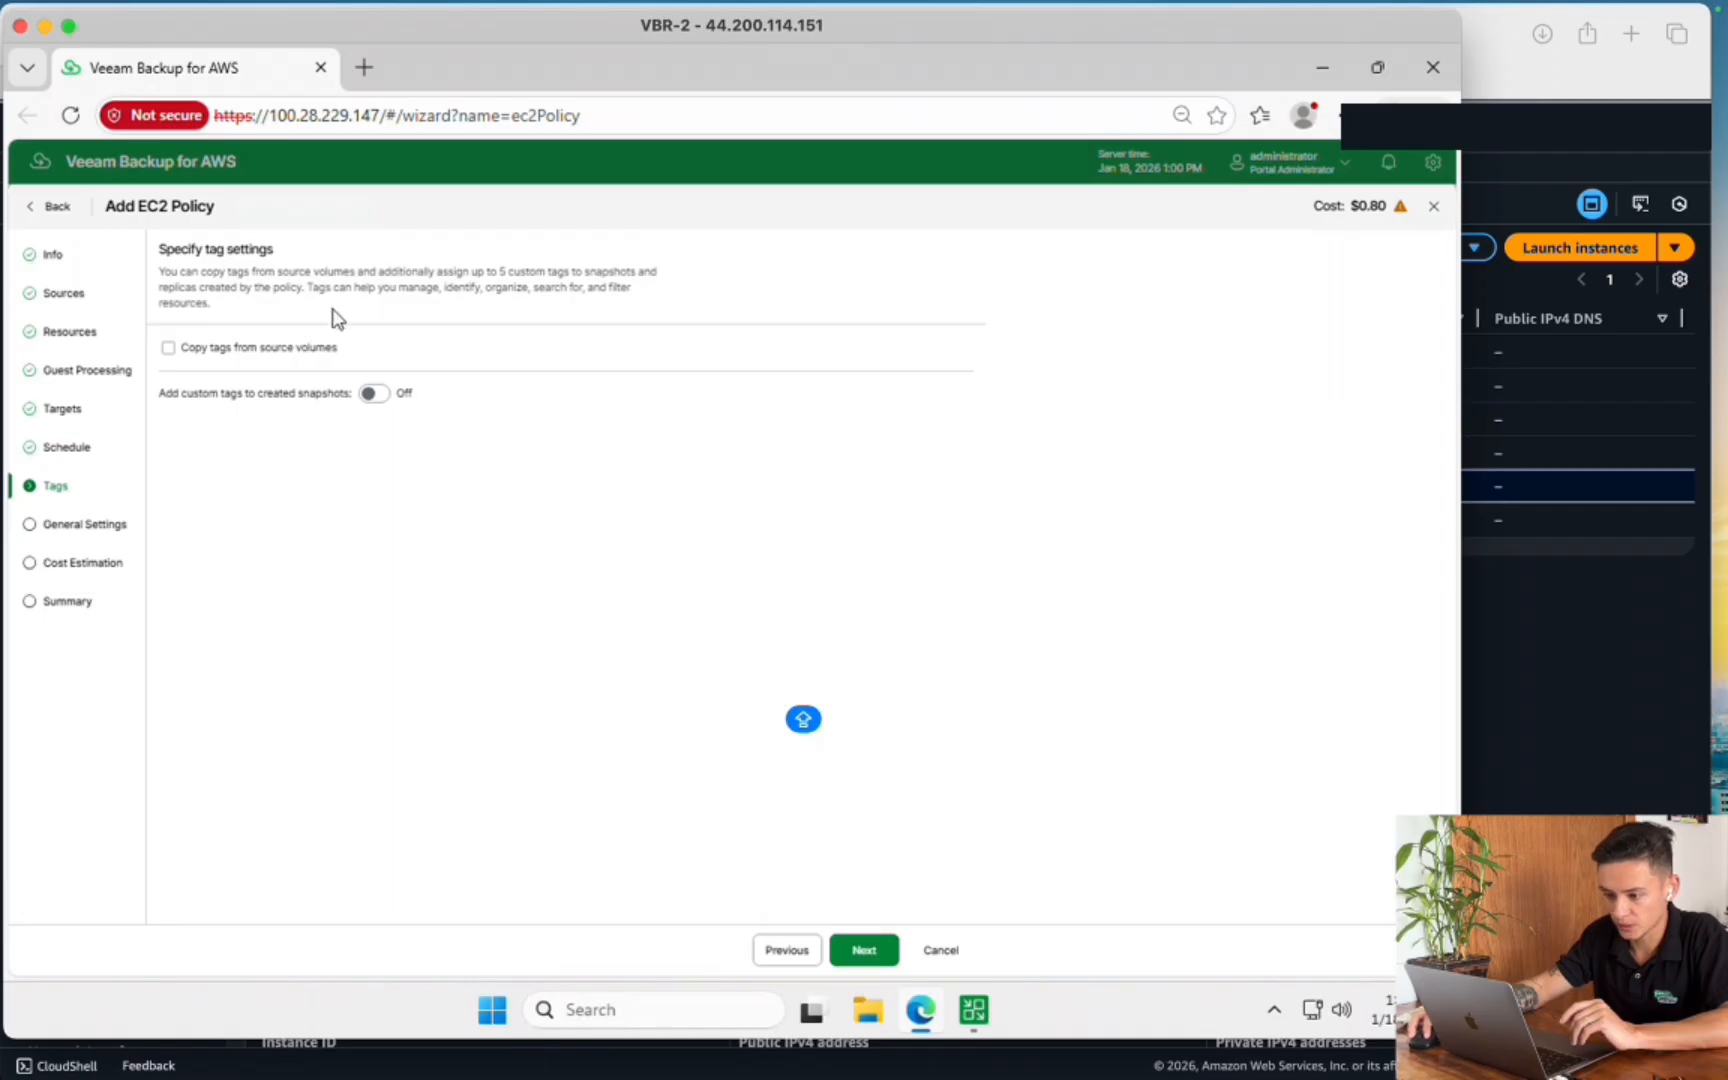
click(268, 350)
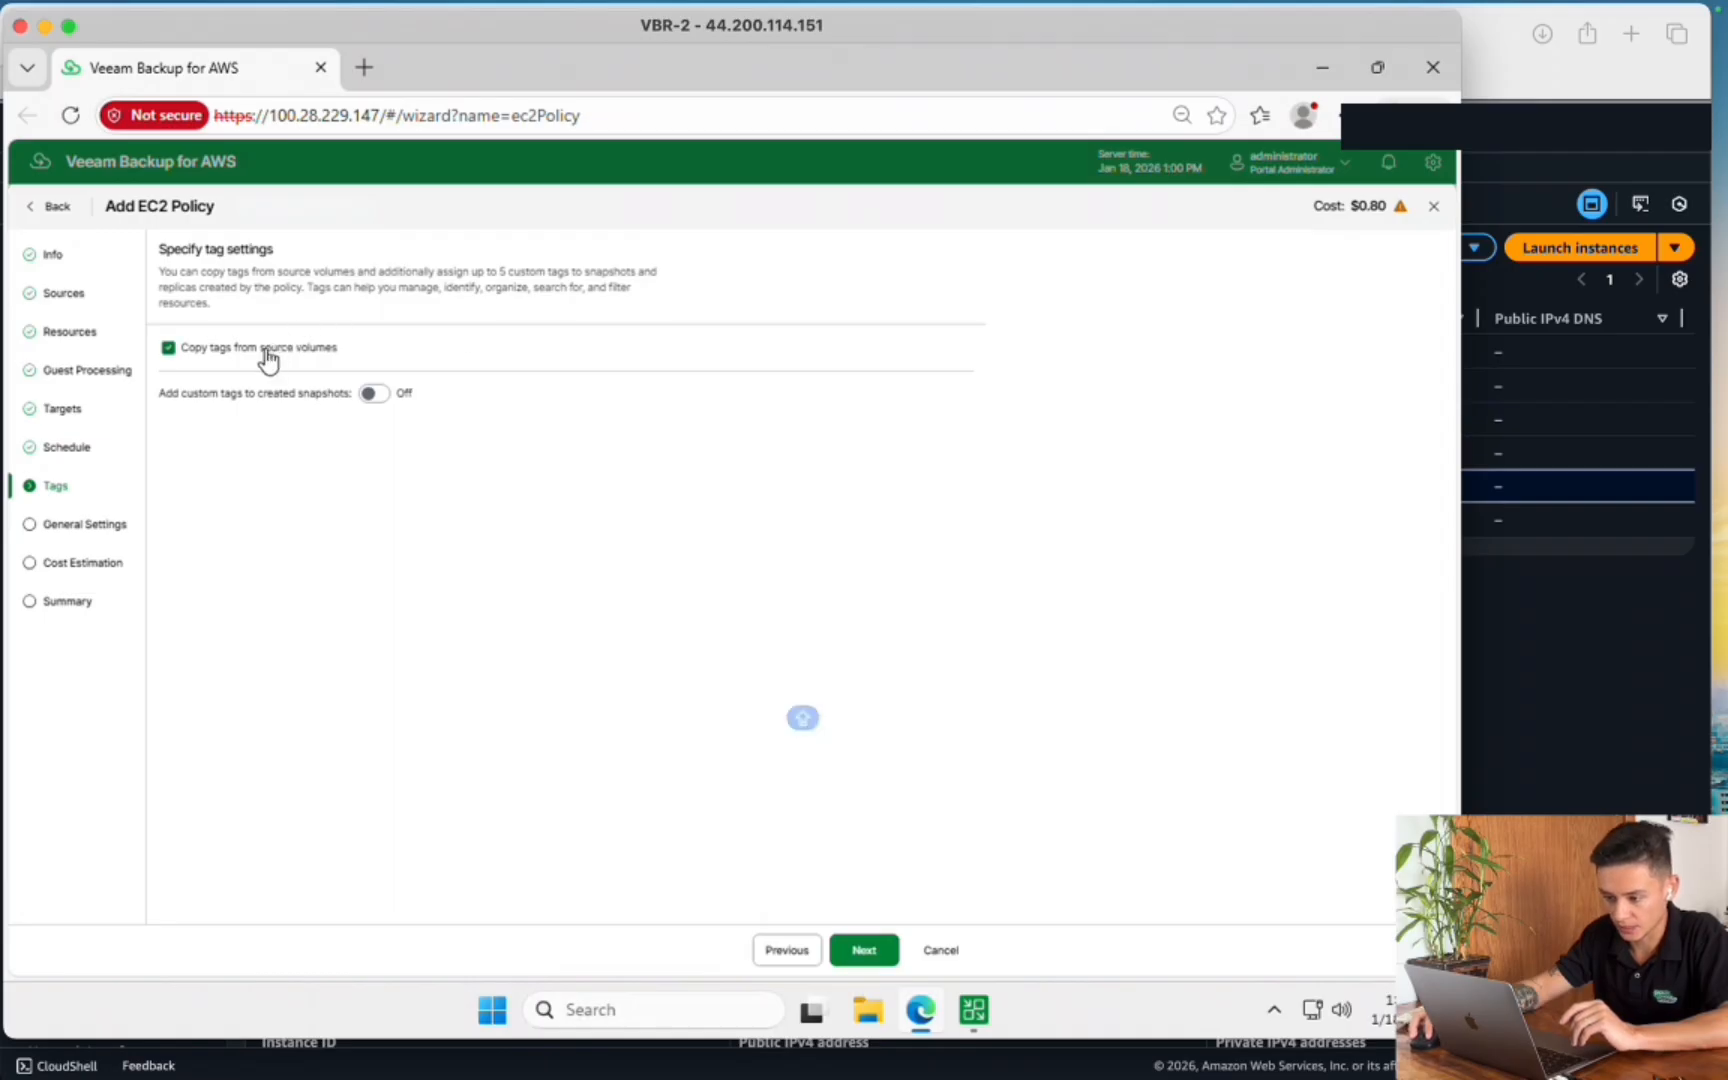
click(864, 950)
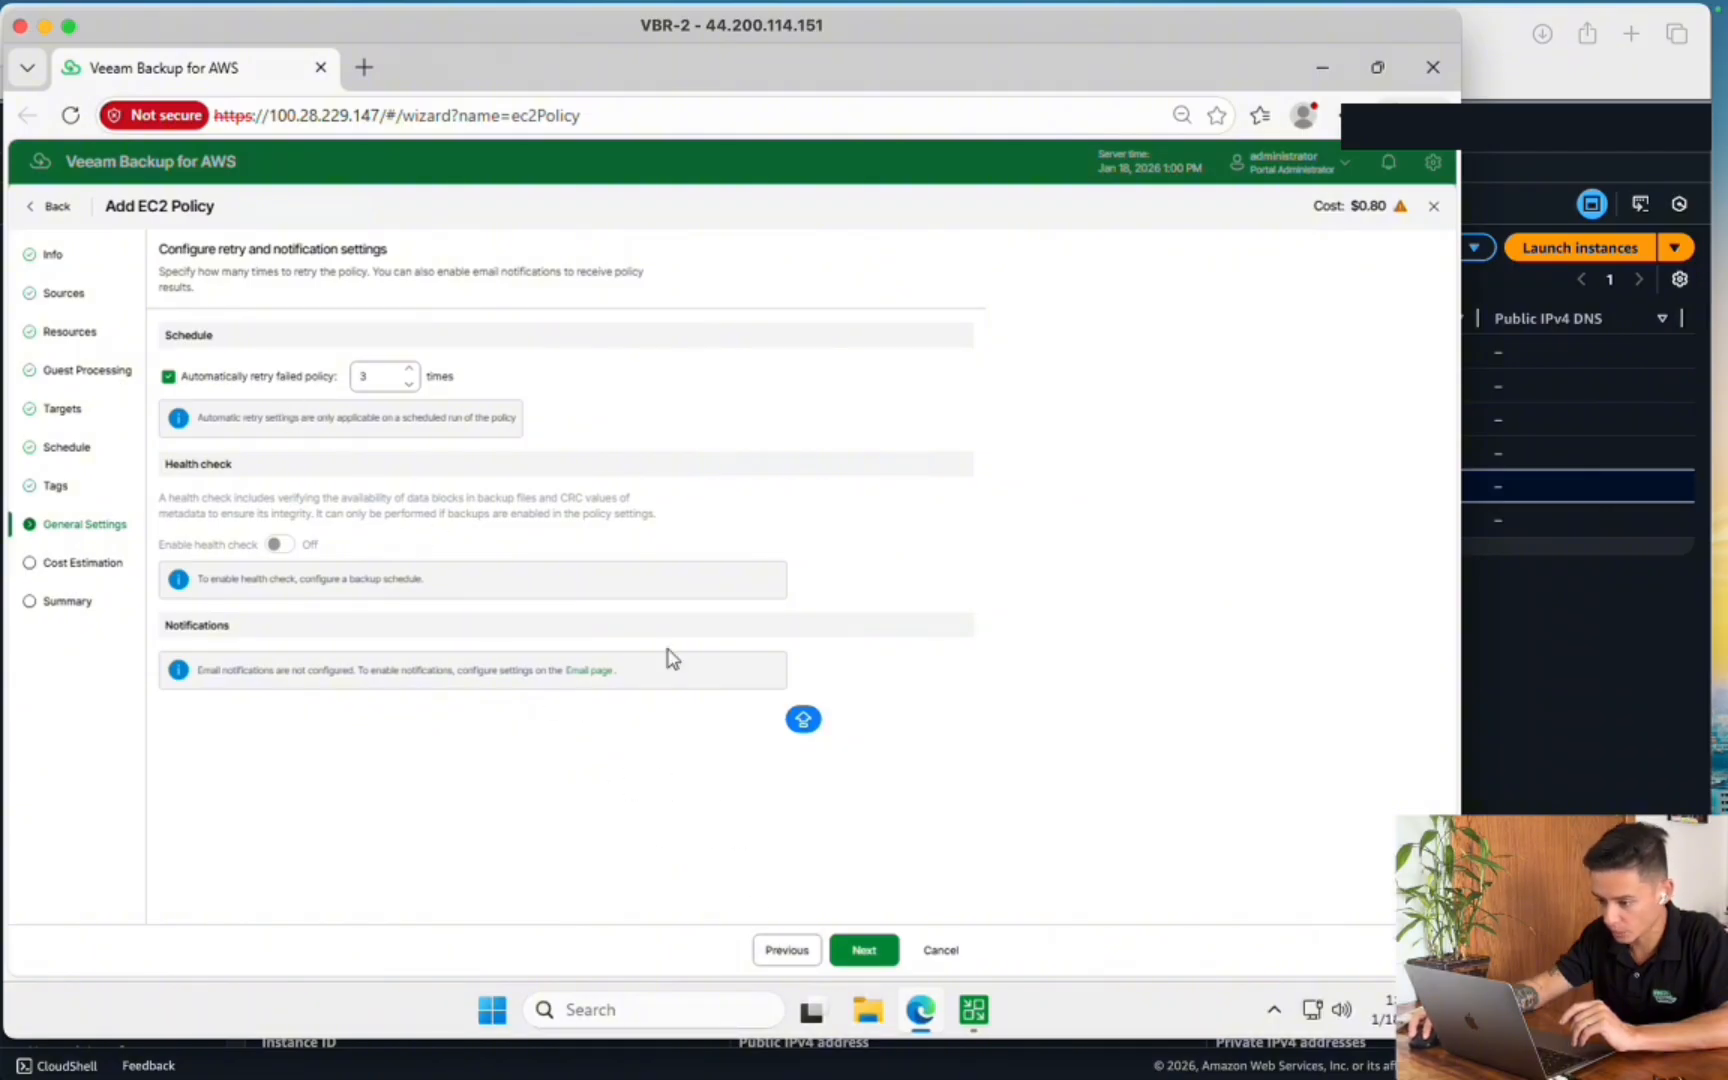
click(864, 950)
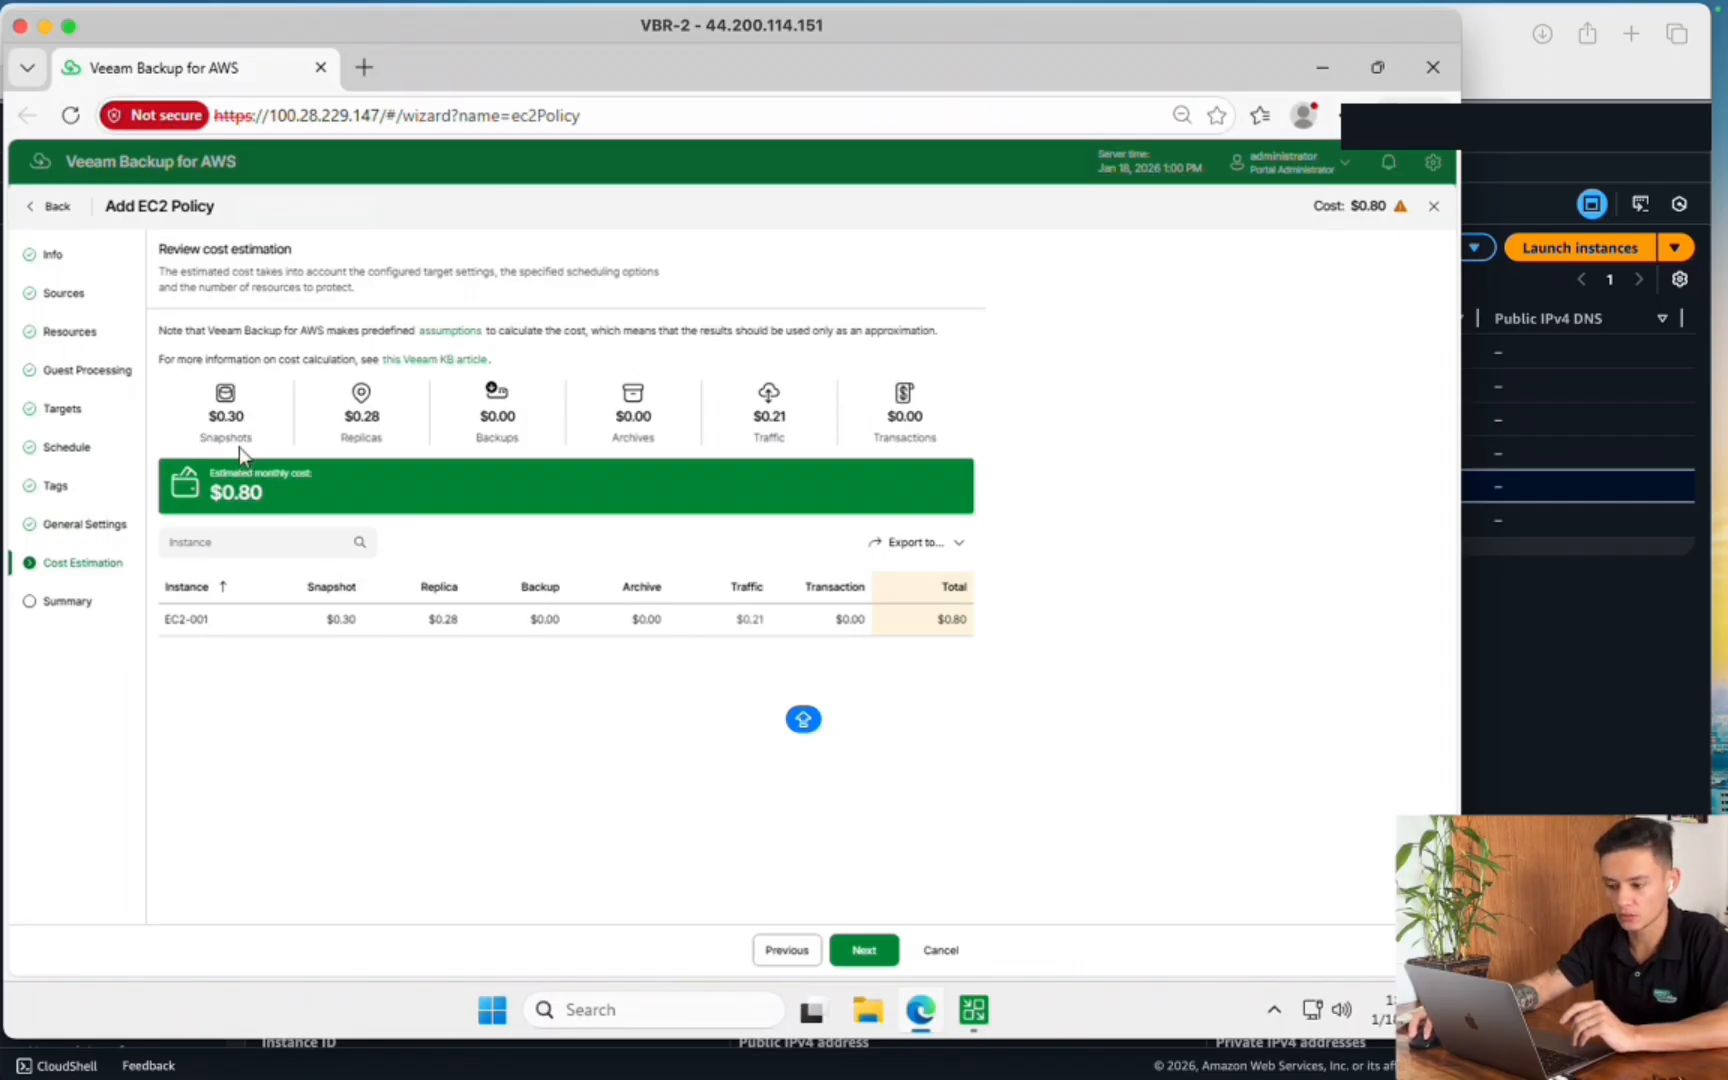
Review the snapshot, replica and backup costs in the policy's cost estimation
drag(244, 440, 389, 434)
click(514, 431)
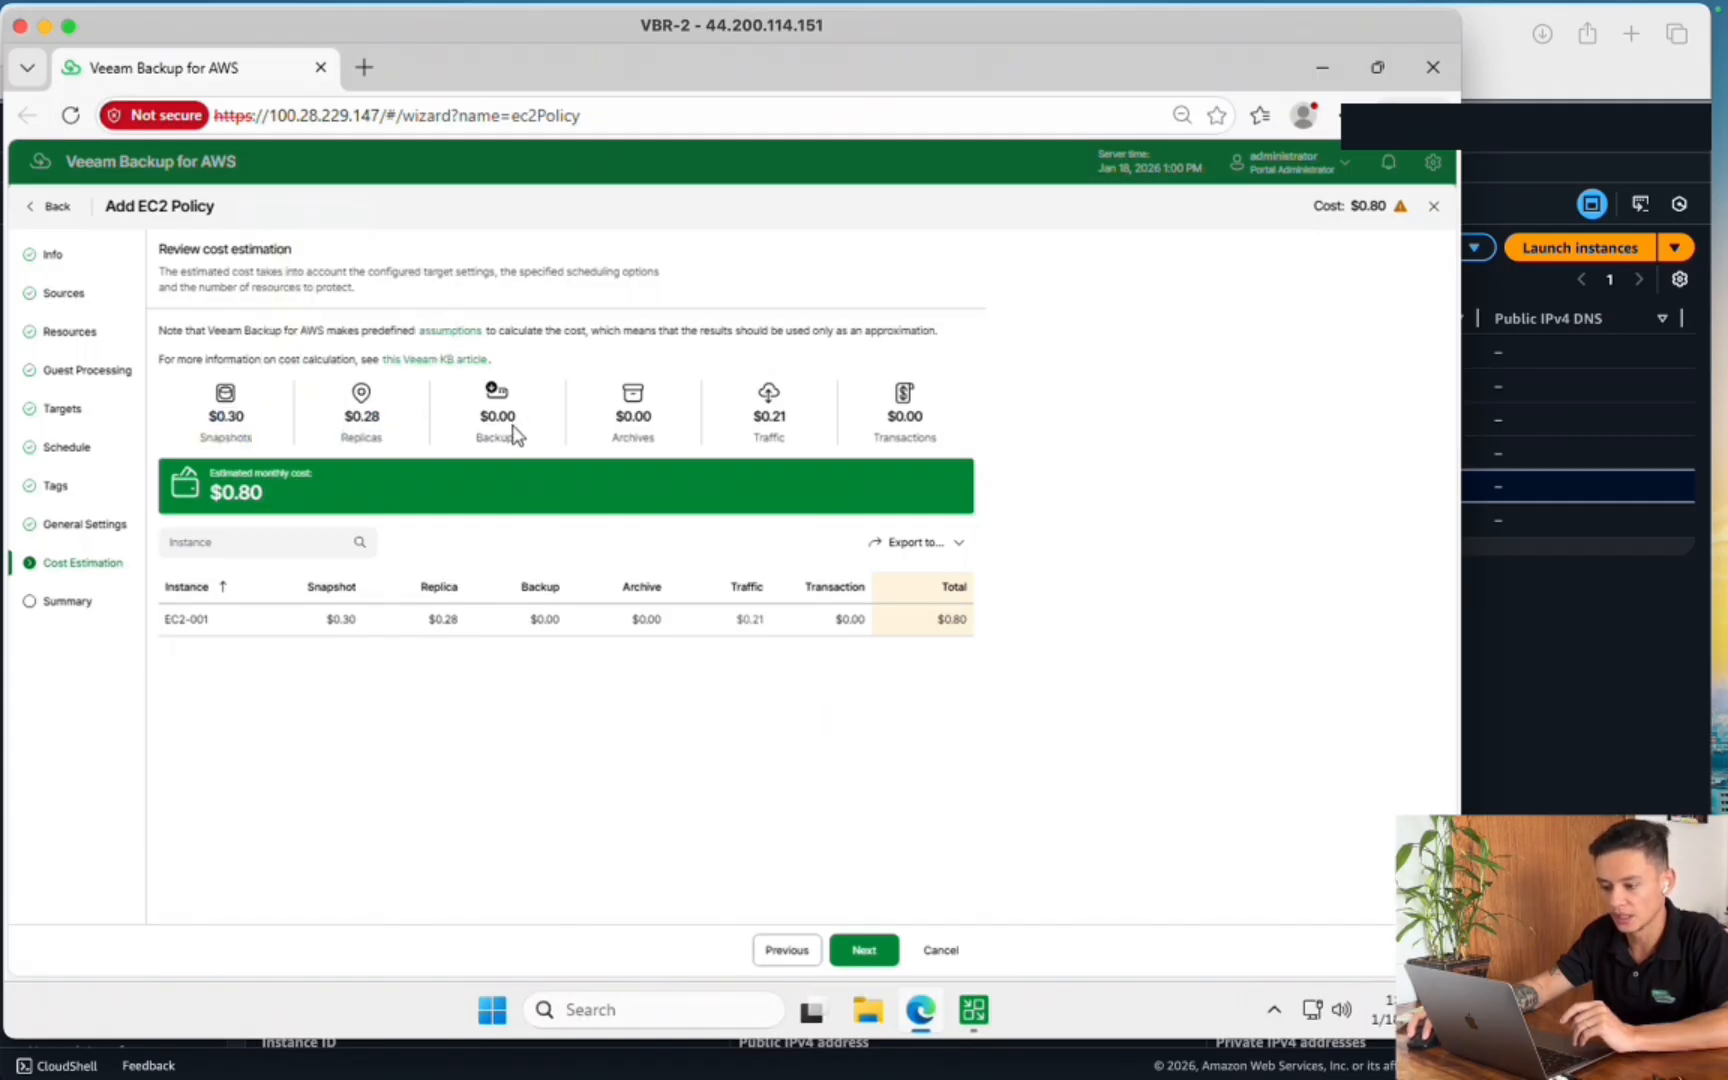
drag(514, 431, 521, 444)
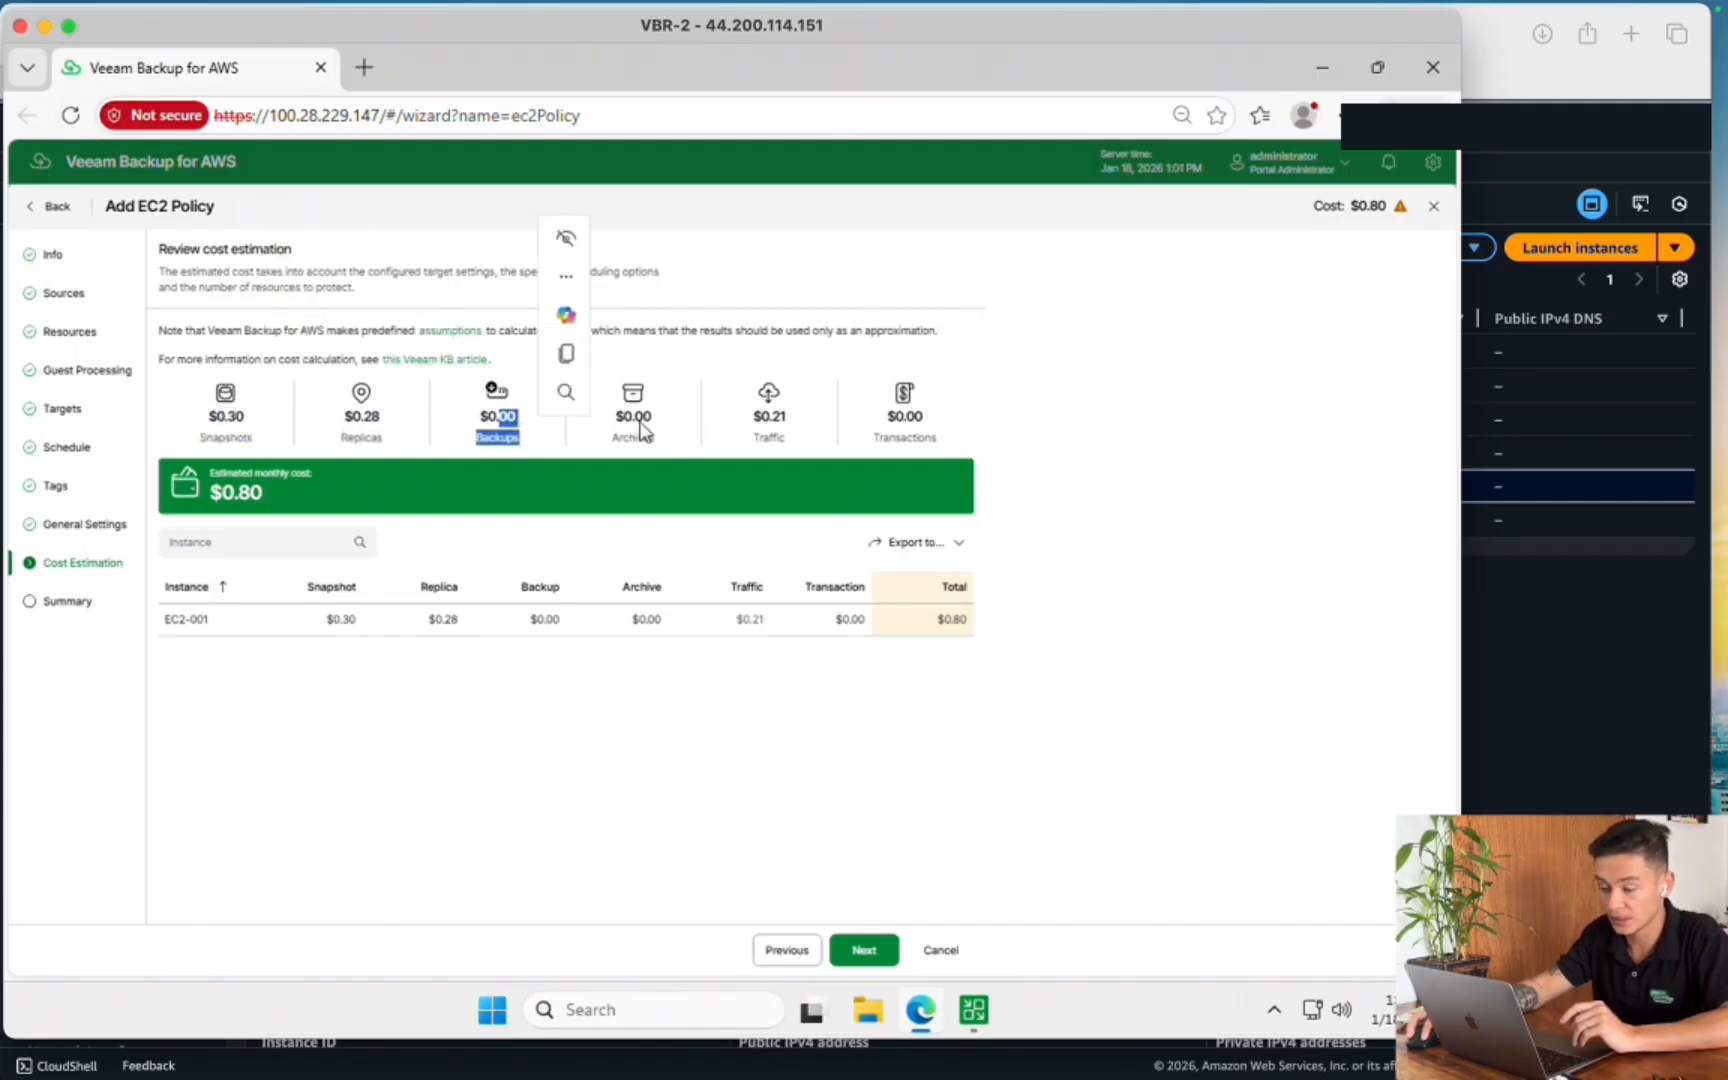
Review the archive and traffic costs in the policy's cost estimation
drag(634, 416, 655, 445)
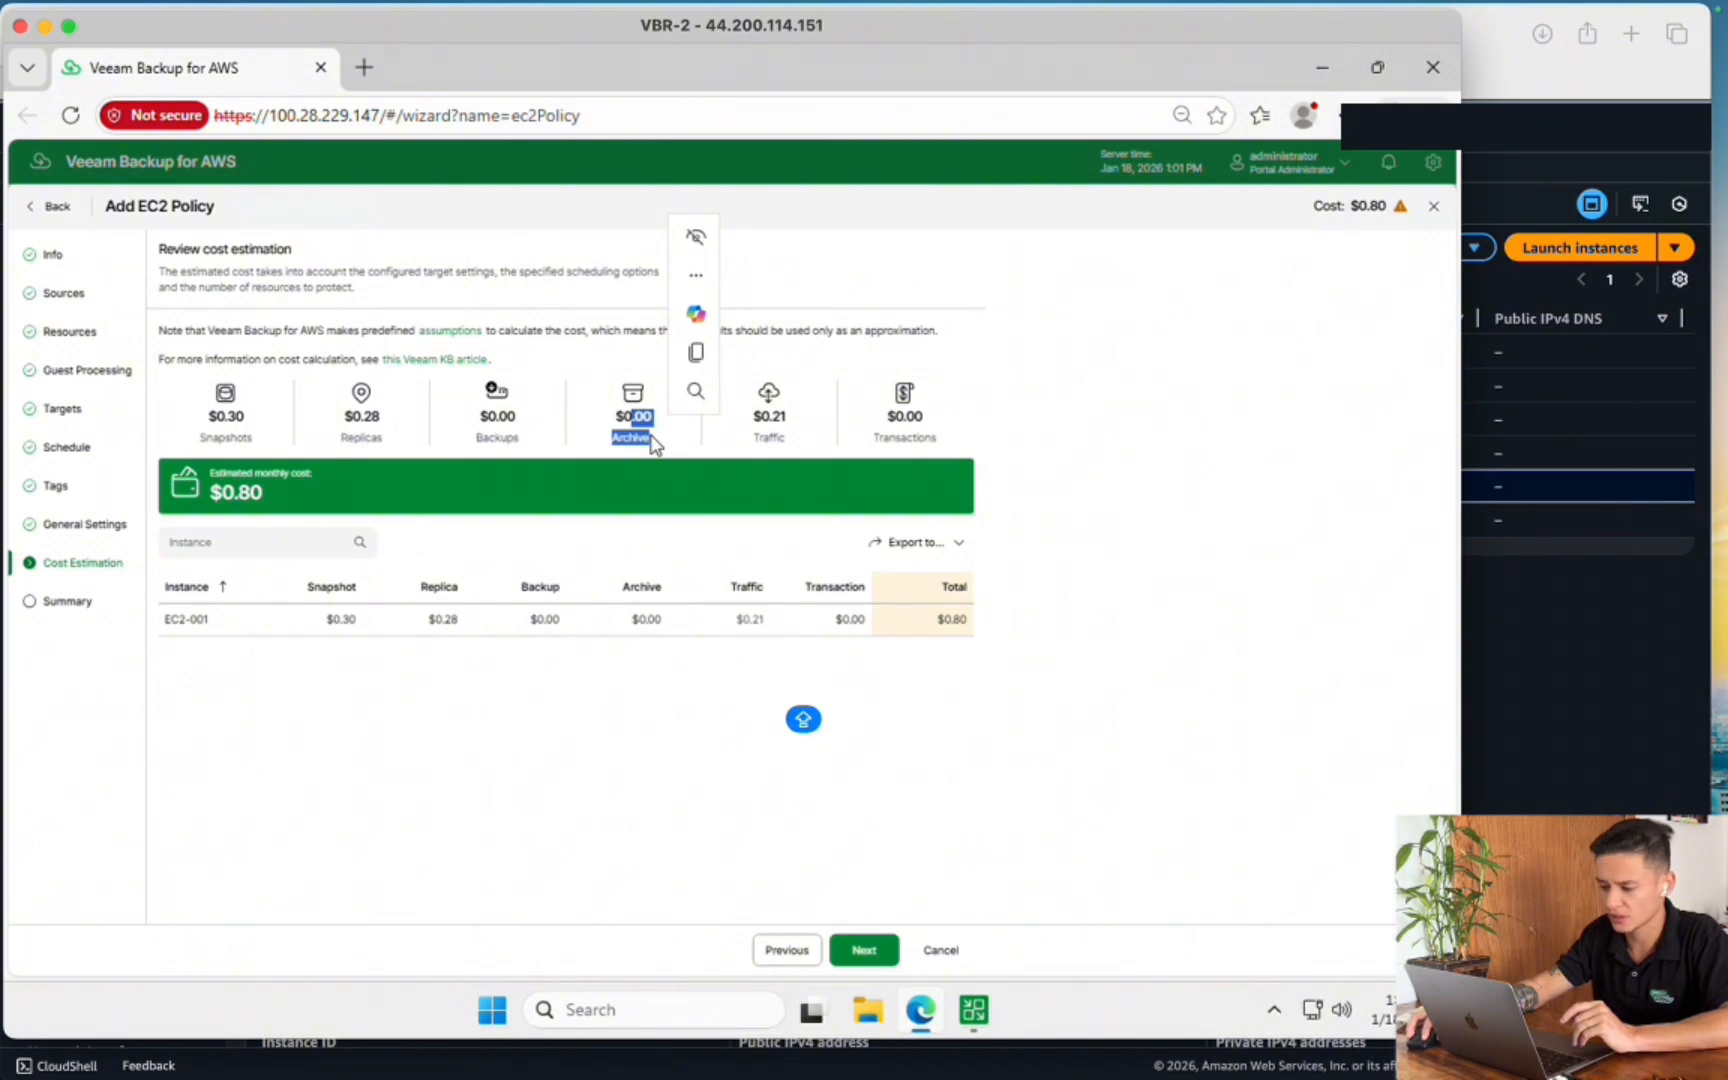
click(530, 437)
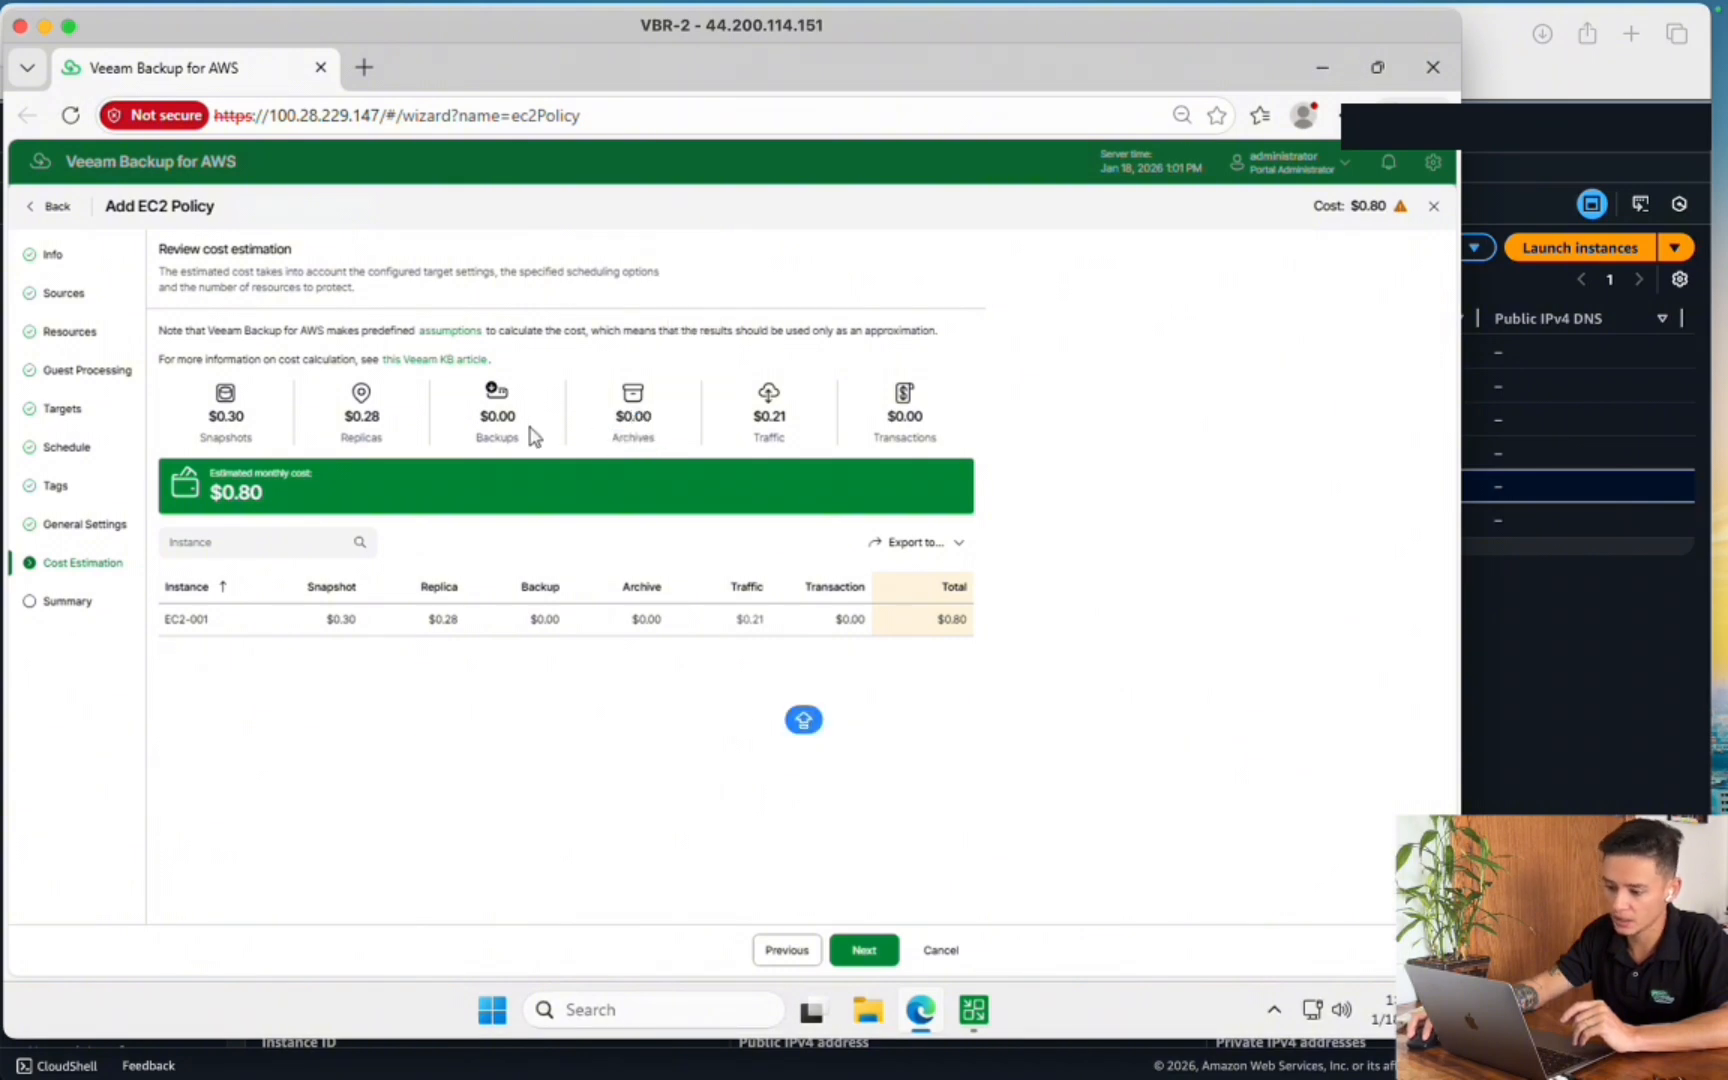
drag(785, 408, 752, 440)
click(753, 434)
key(Caps_Lock)
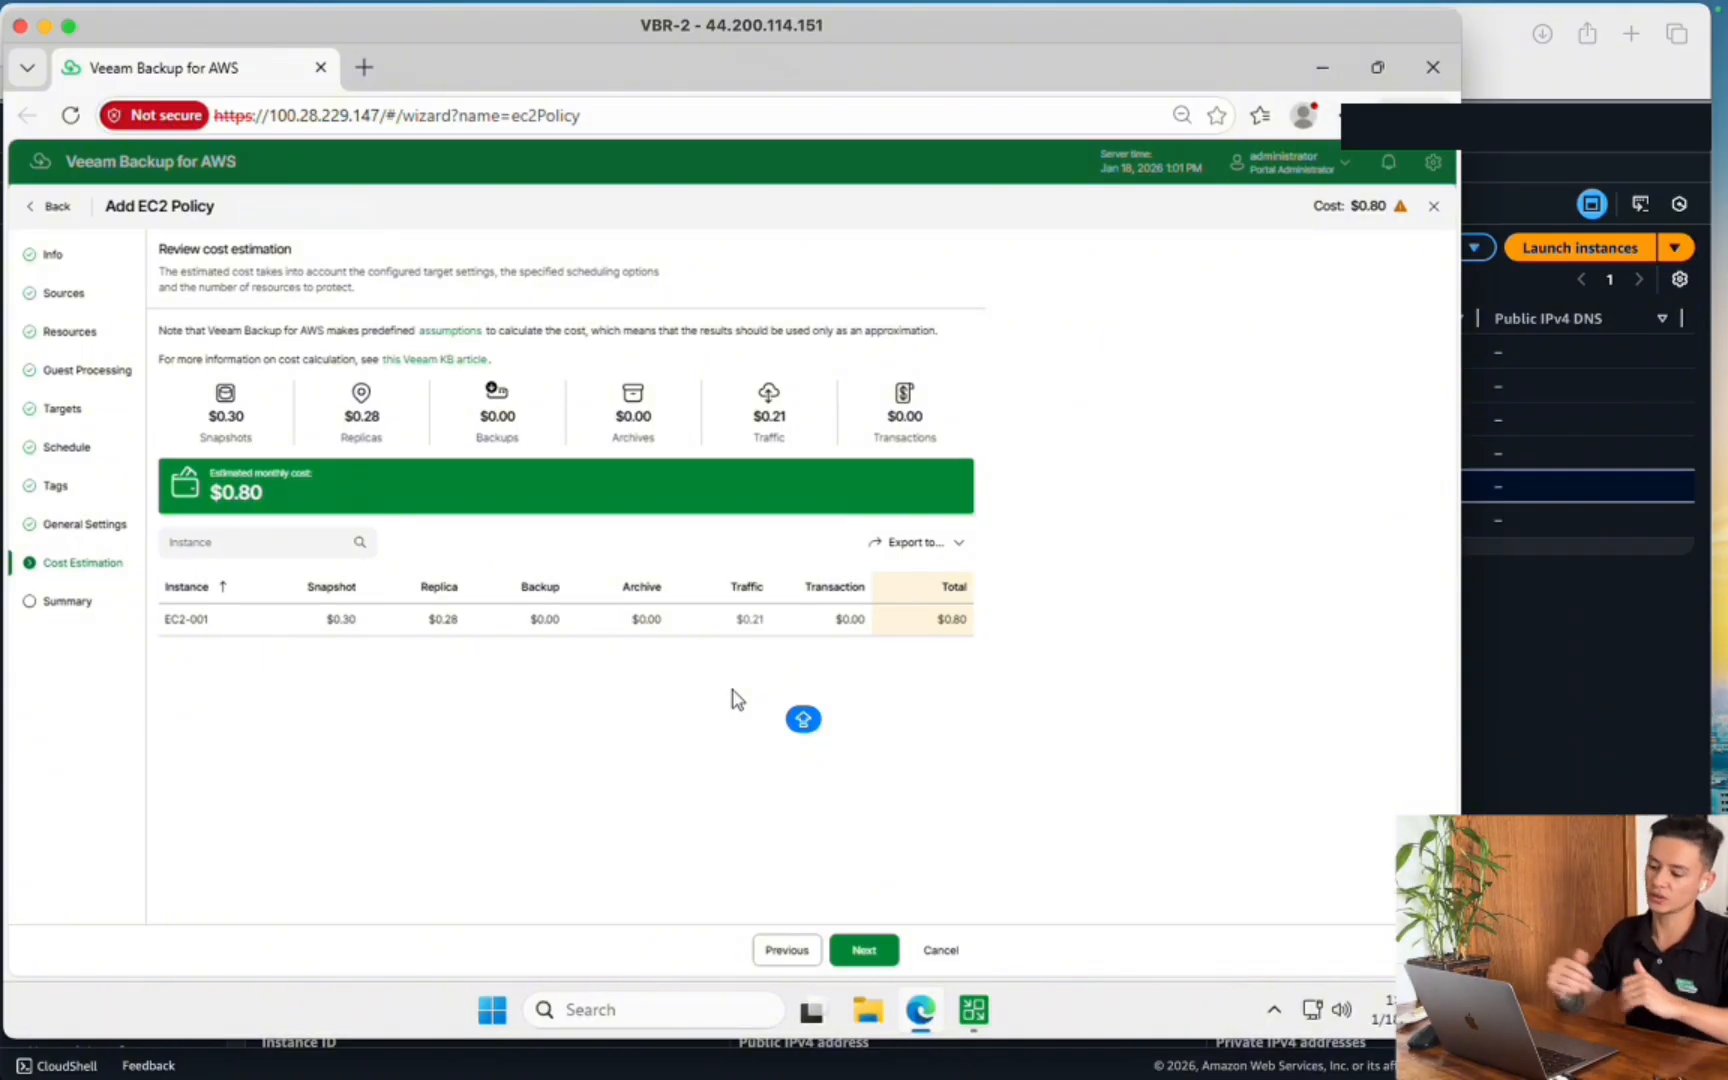
Continue to the summary, test the policy configuration, and finish creating the EC2 policy
click(864, 949)
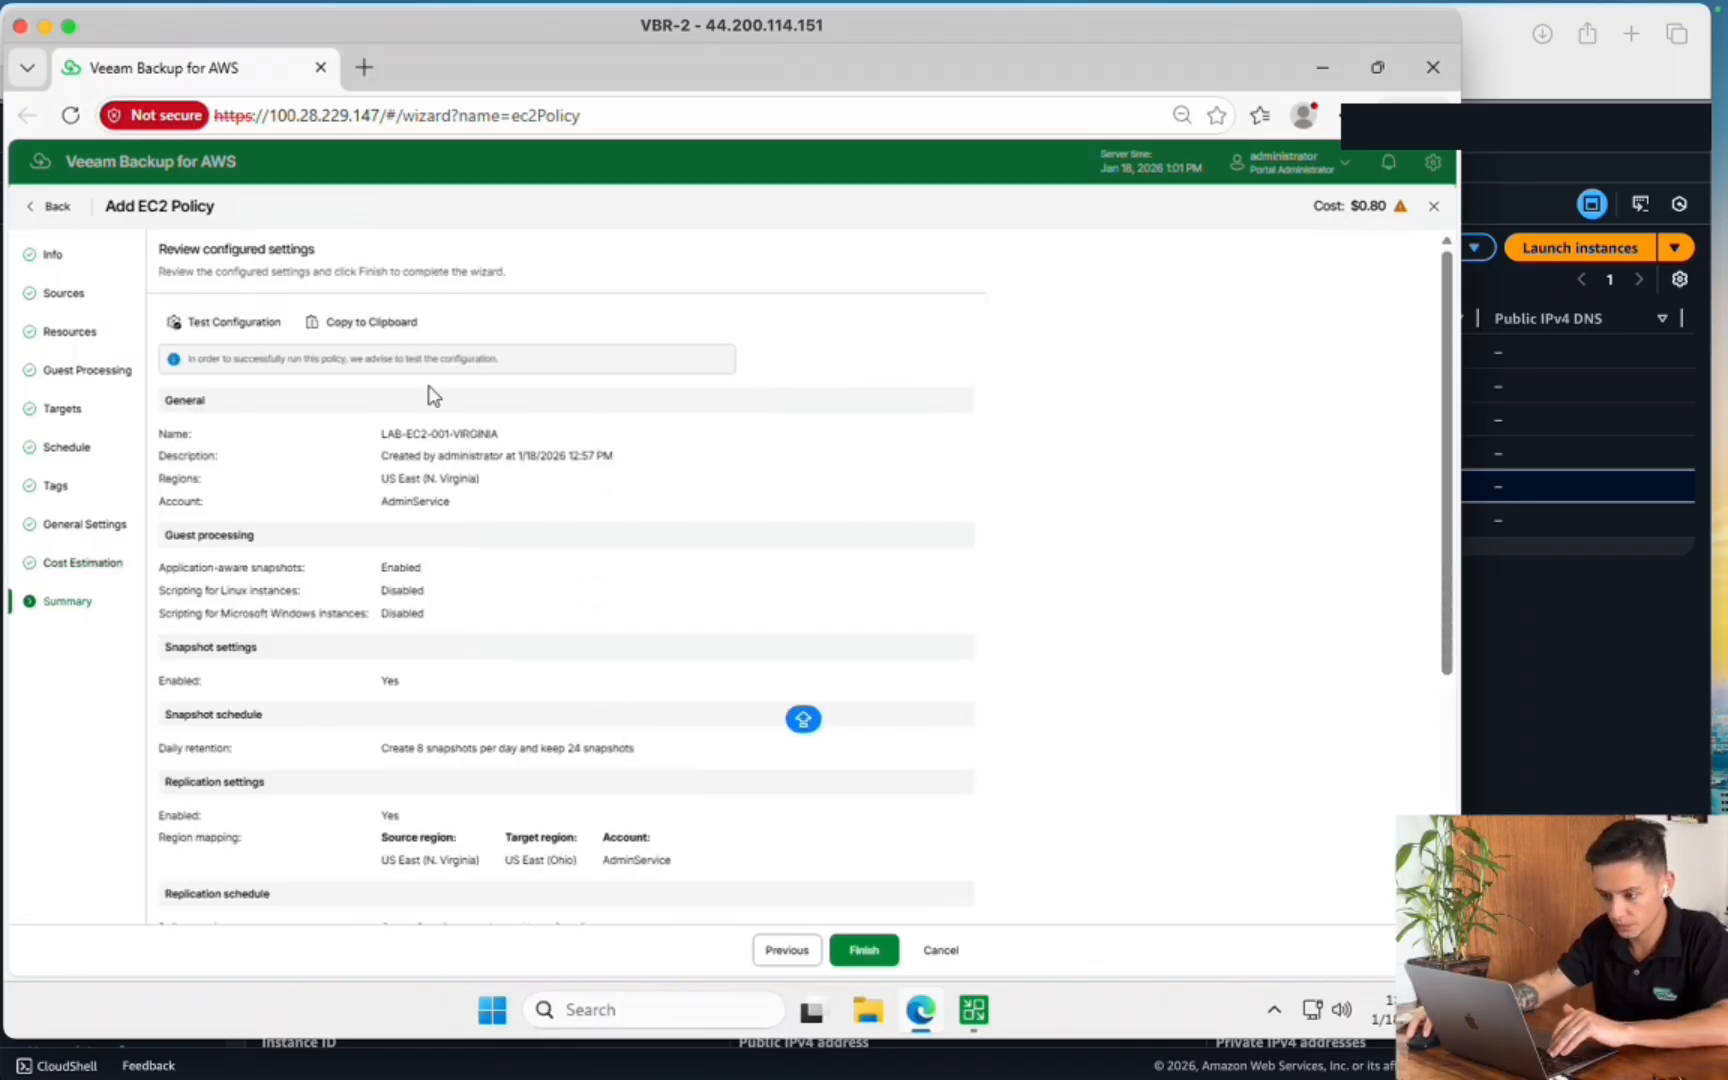
click(226, 324)
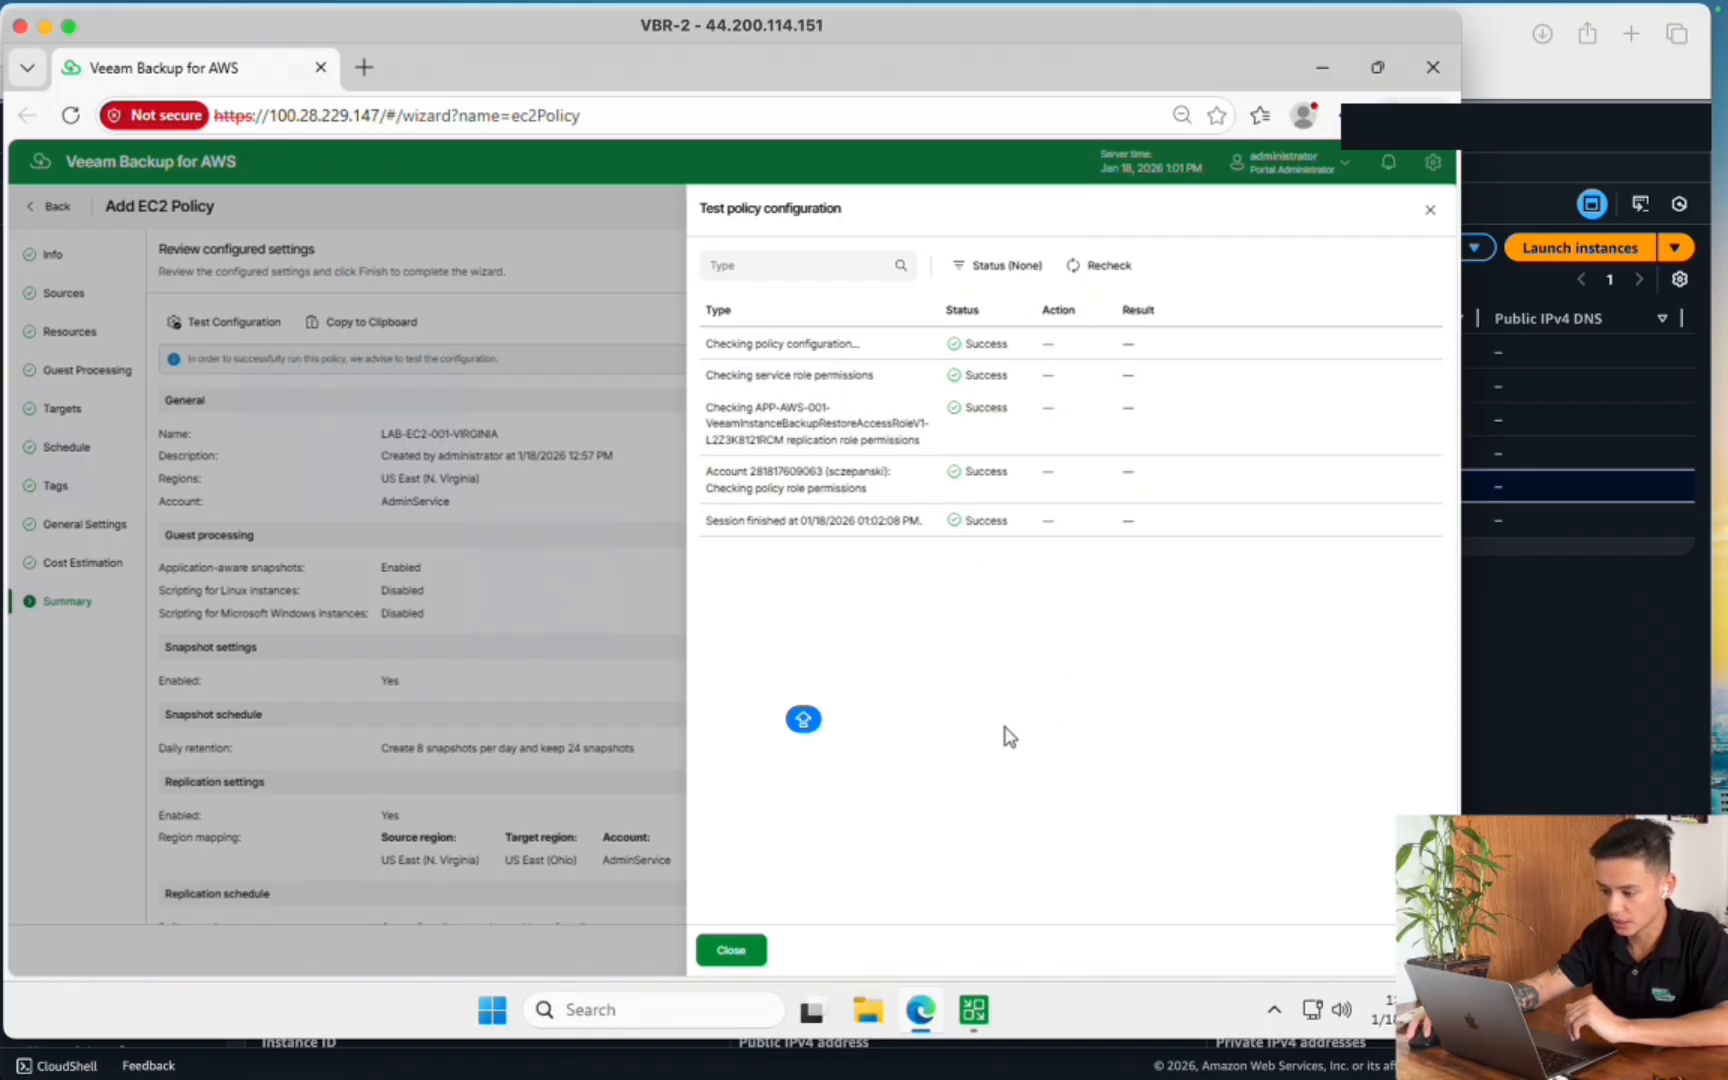
click(733, 947)
scroll(1045, 676, down, 5)
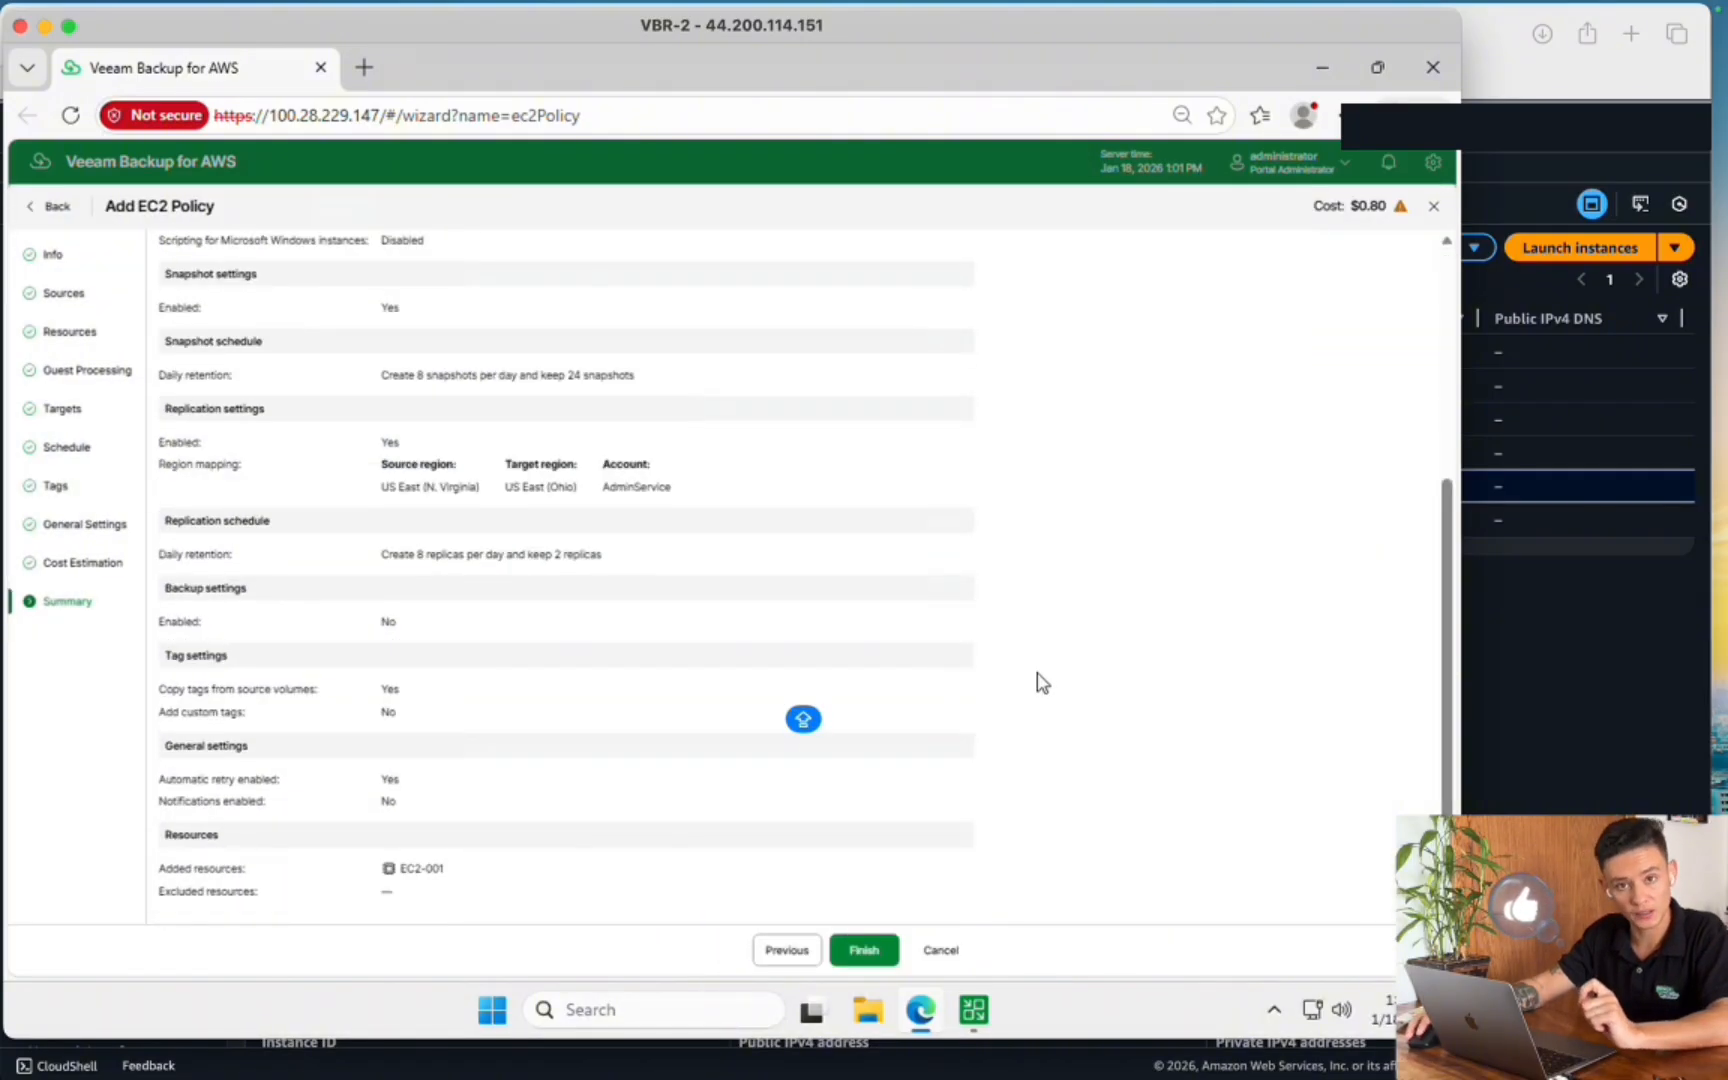
click(866, 951)
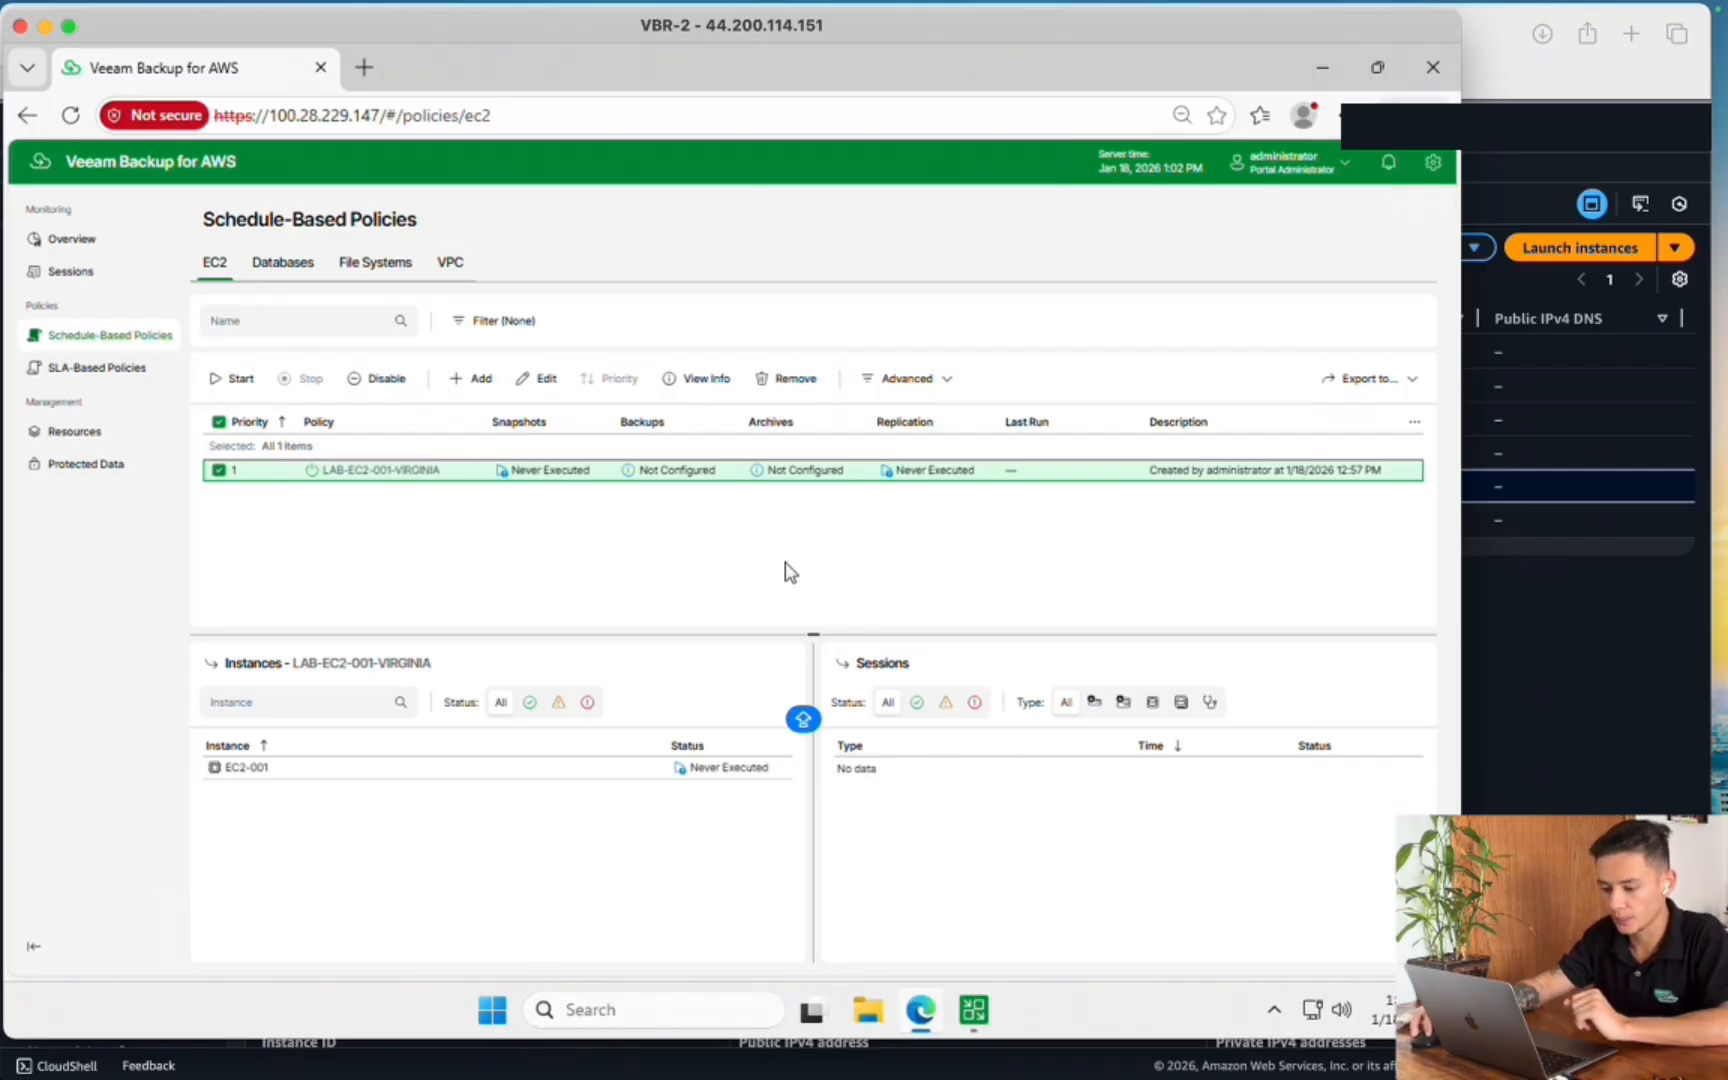
Run the LAB-EC2-001-VIRGINIA policy and examine the log of its snapshot session
click(219, 472)
click(219, 472)
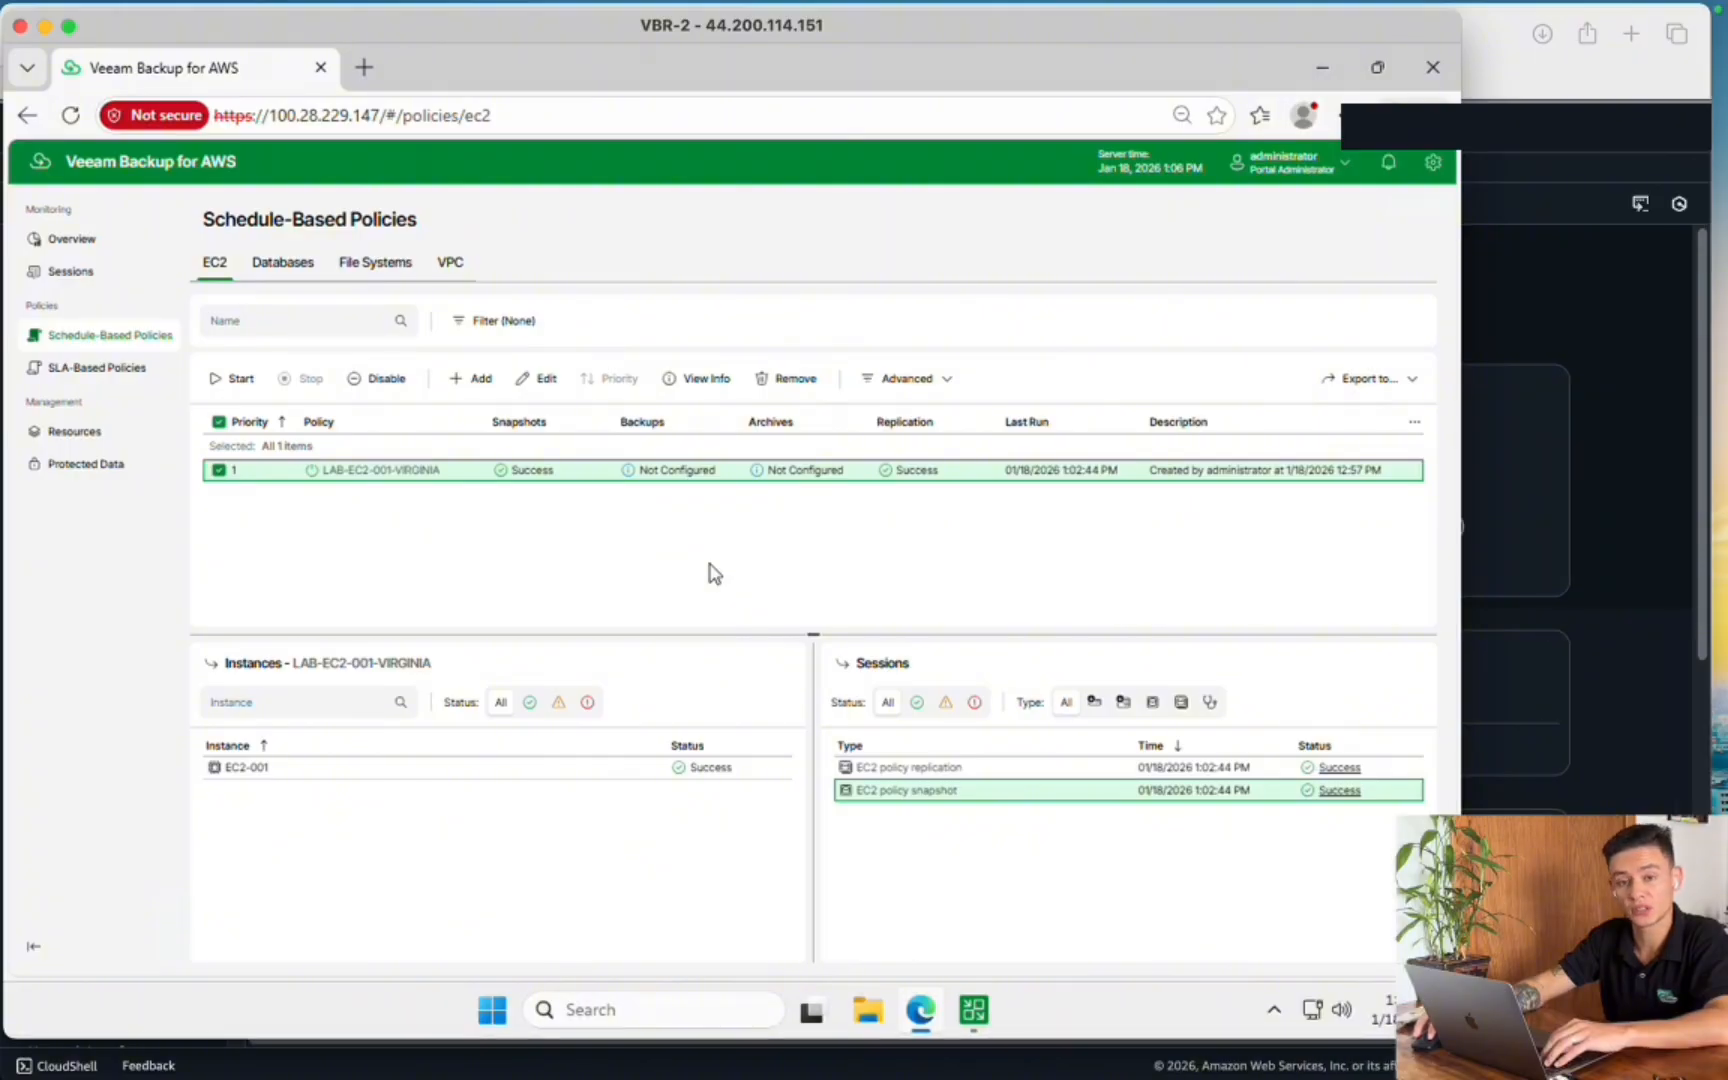
click(1333, 792)
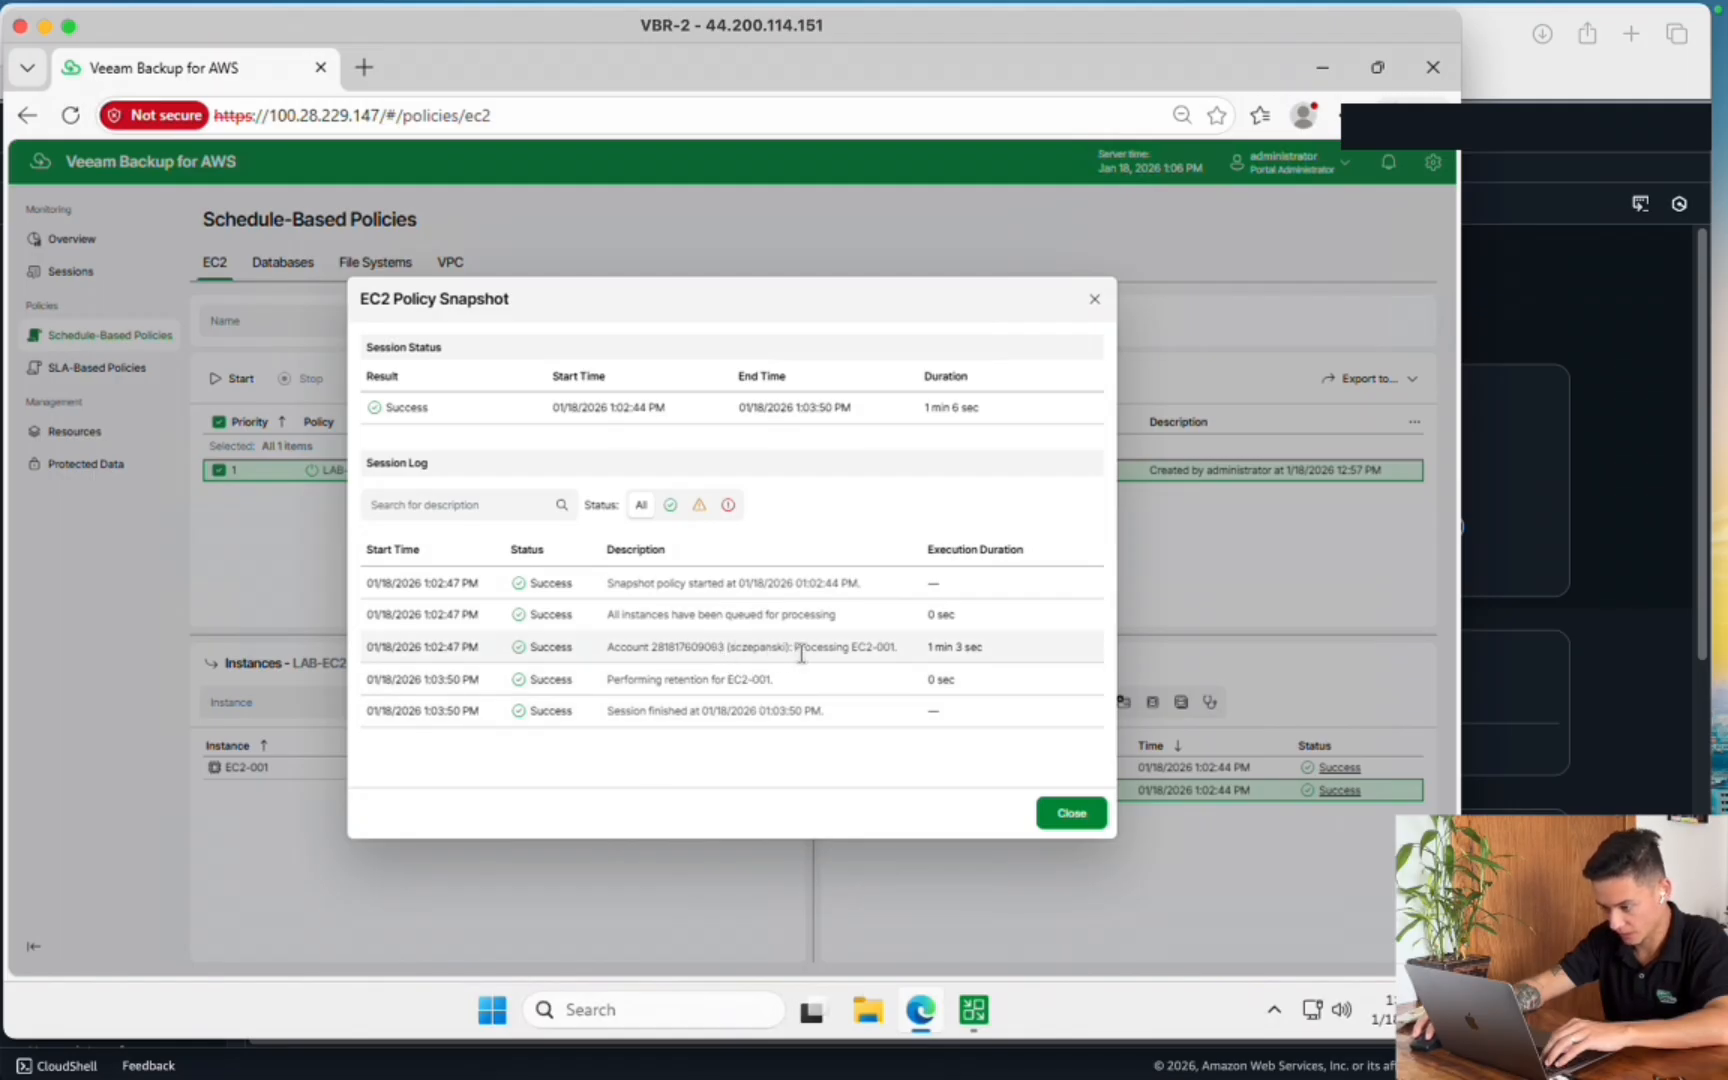
click(1087, 816)
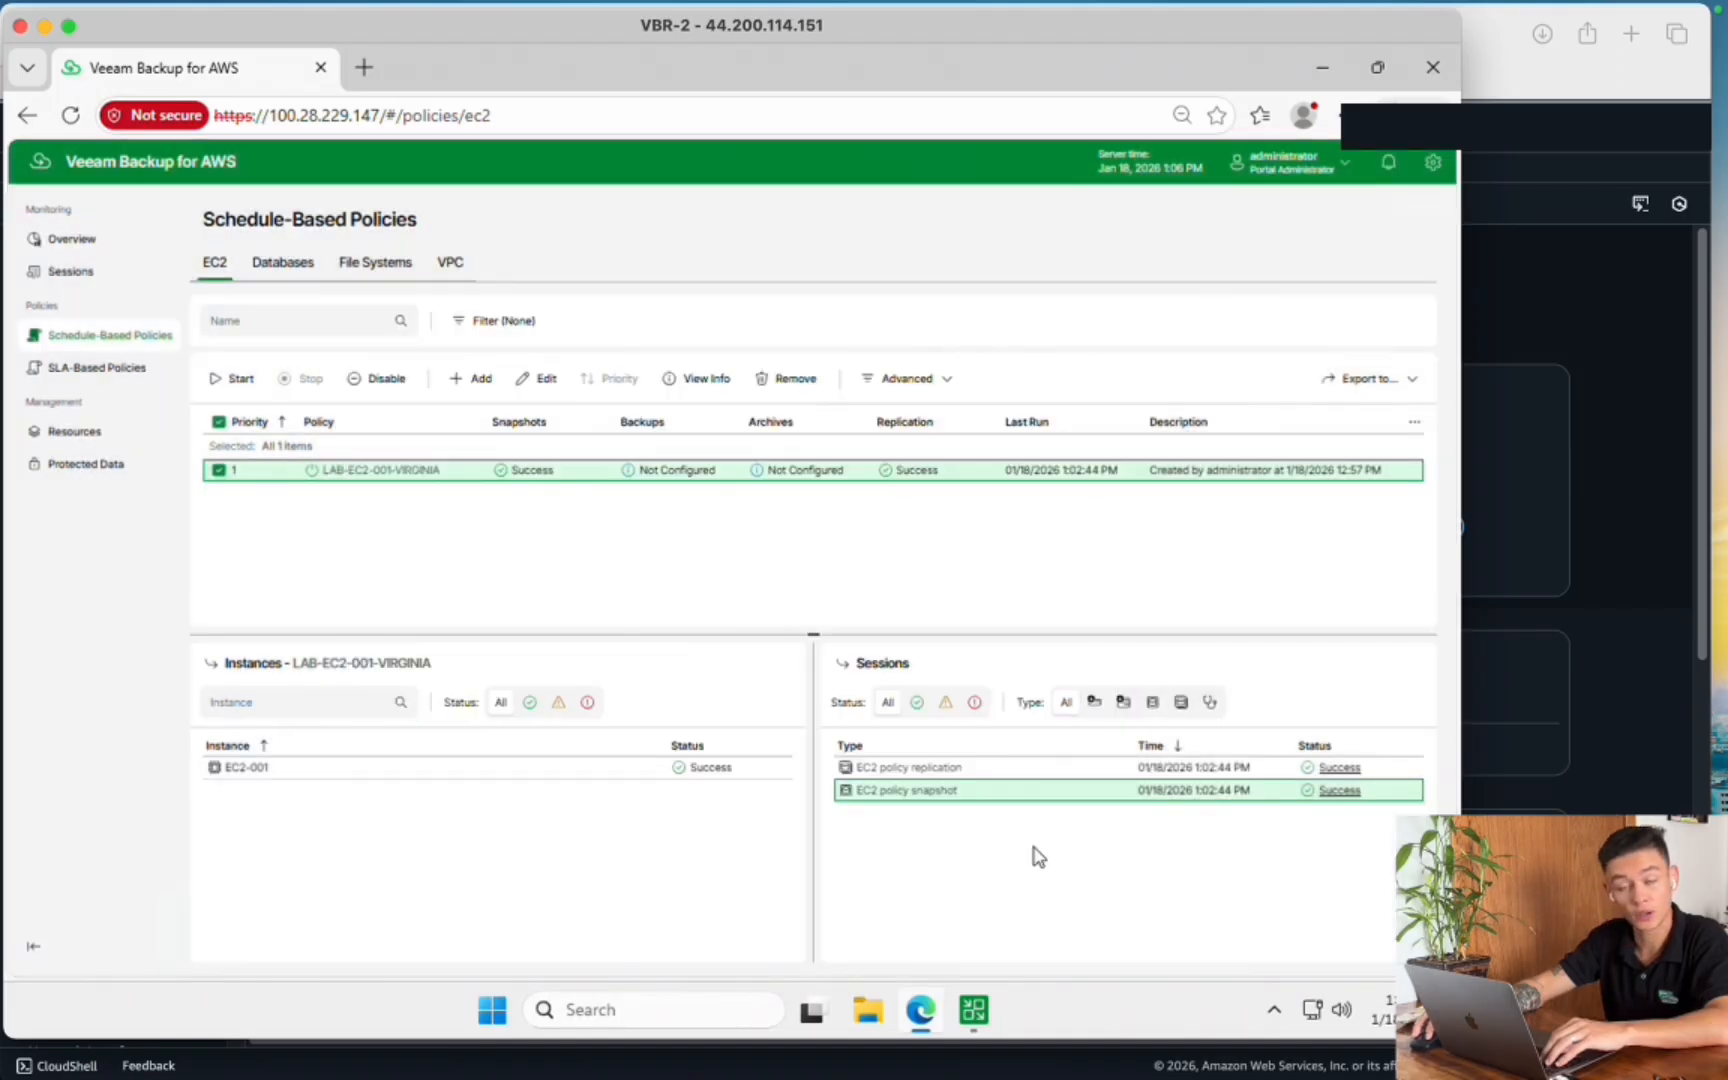
Switch to the AWS EC2 console and copy the instance ID from the description of the LAB-EC2-001-VIRGINIA policy's snapshot
click(1643, 590)
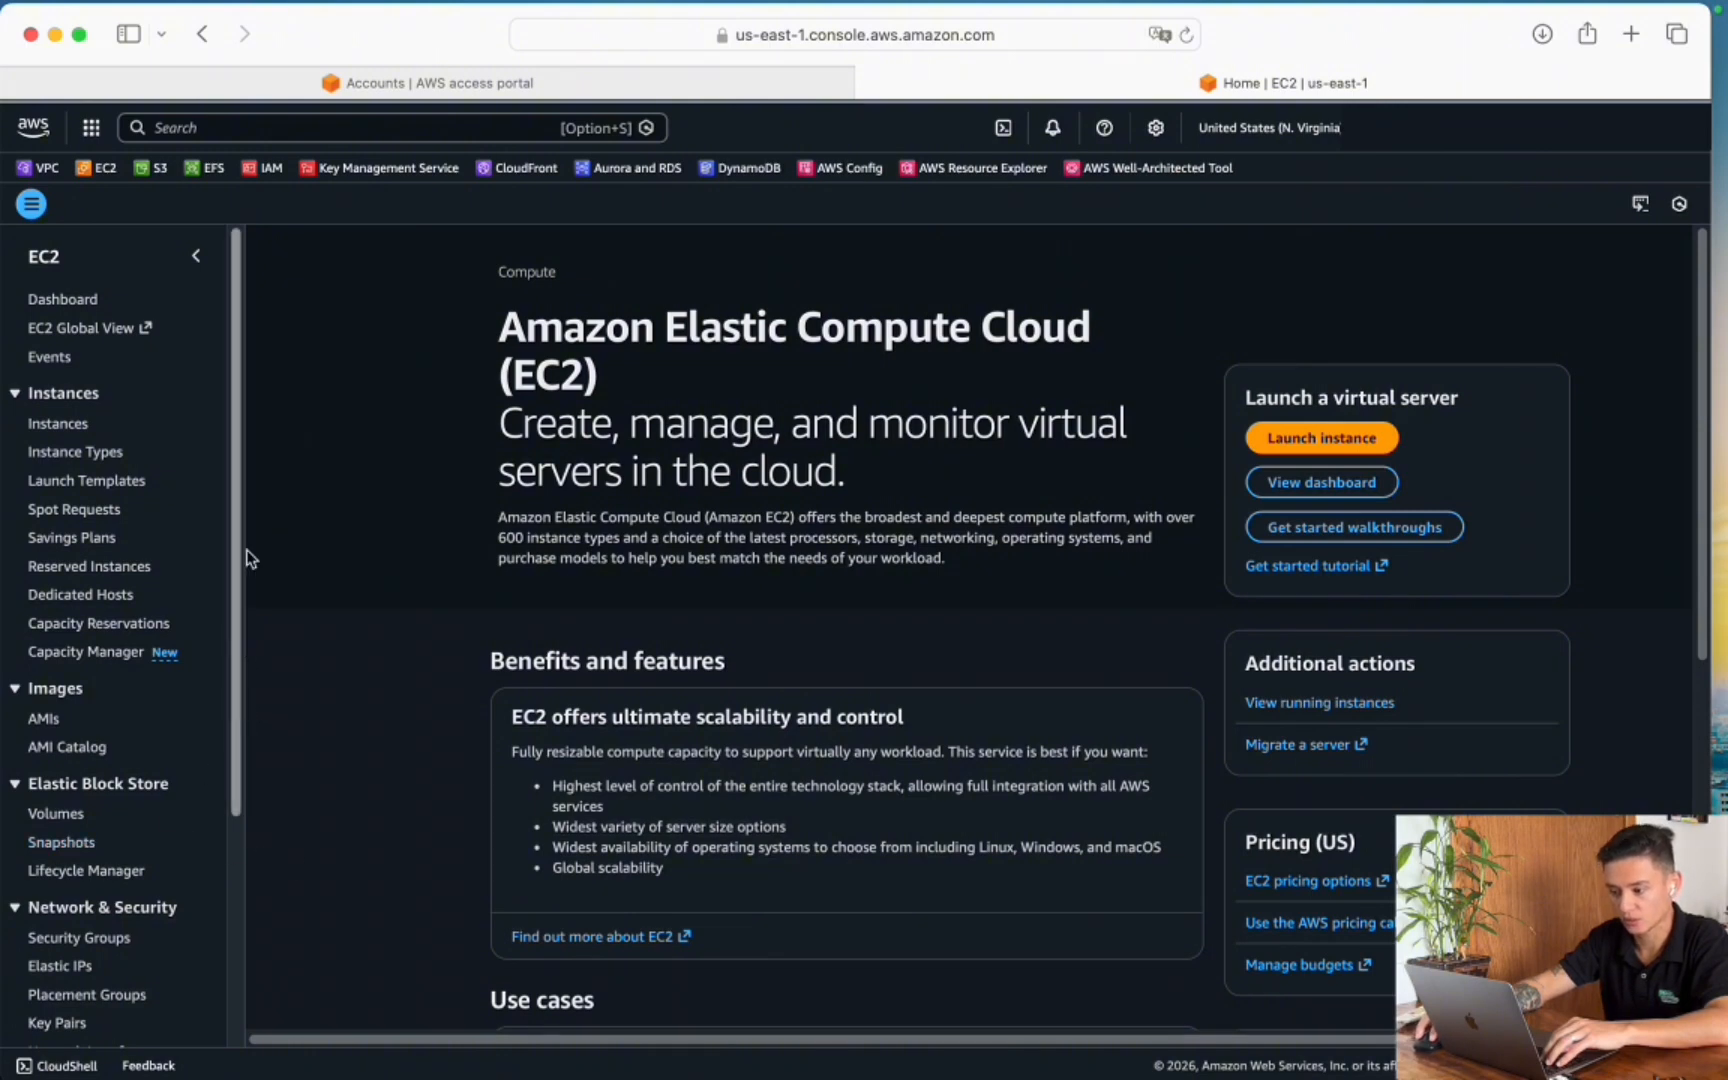
click(62, 843)
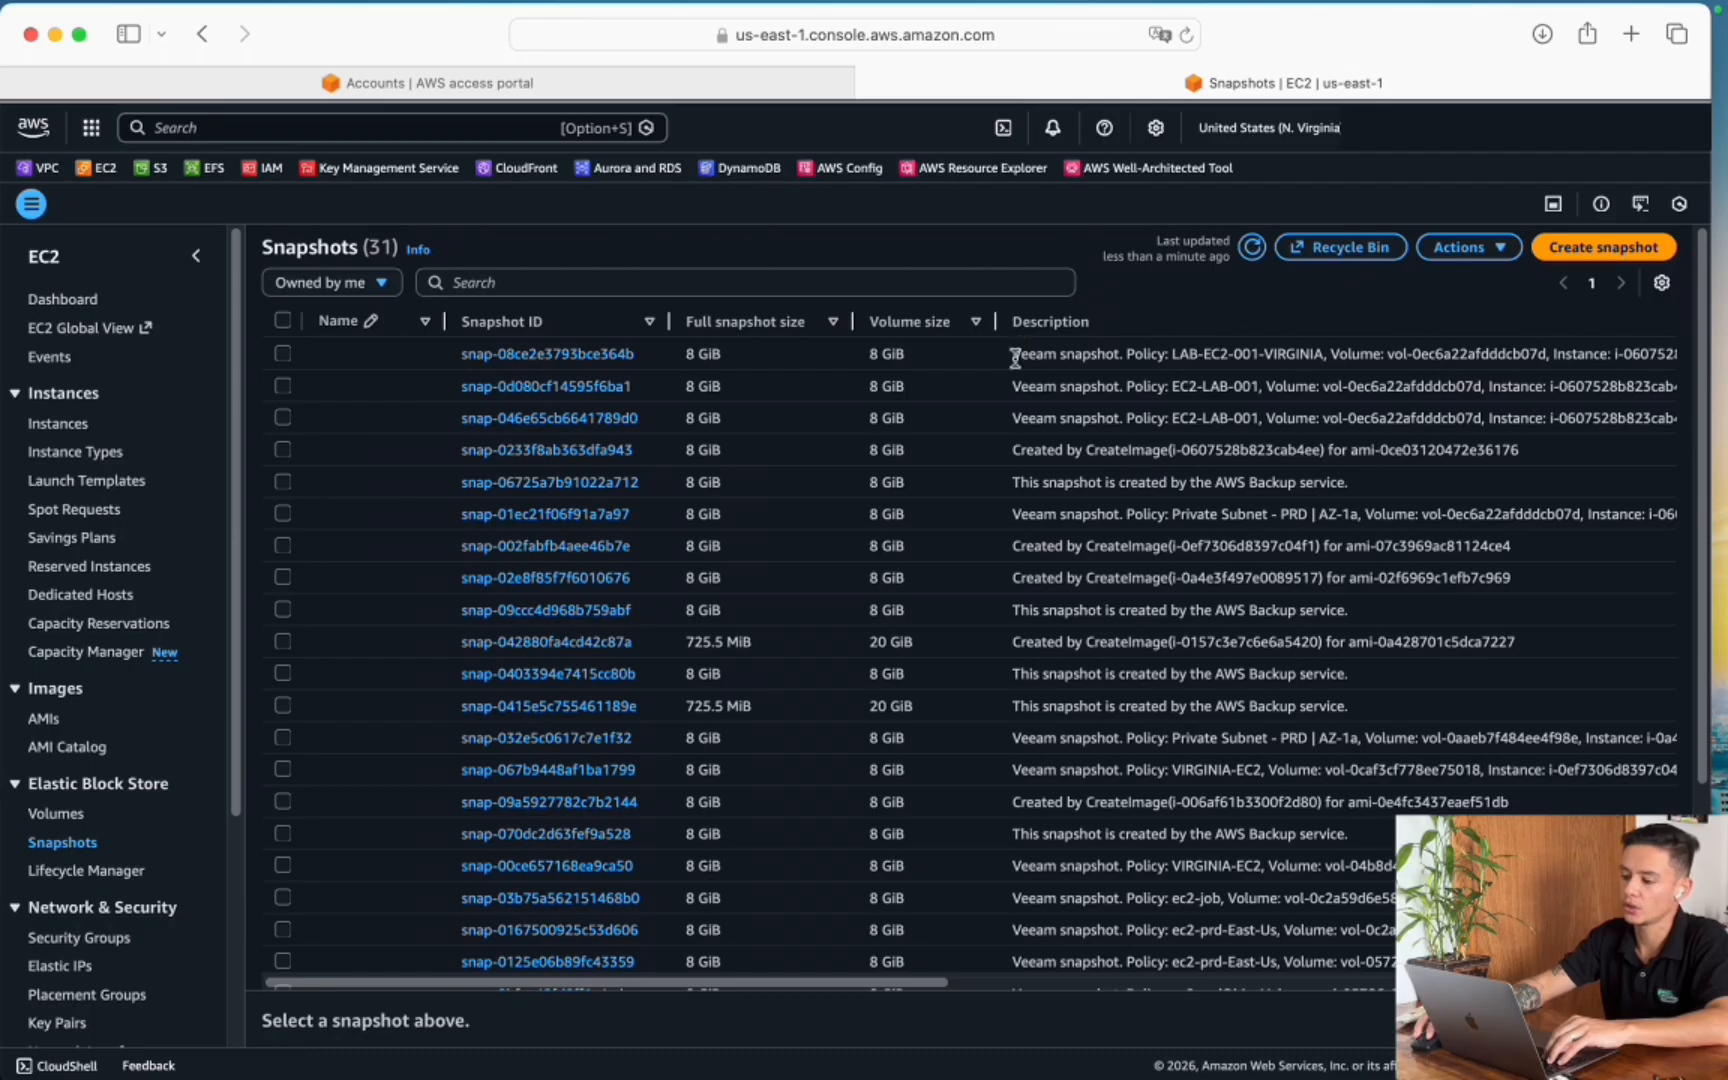
click(279, 356)
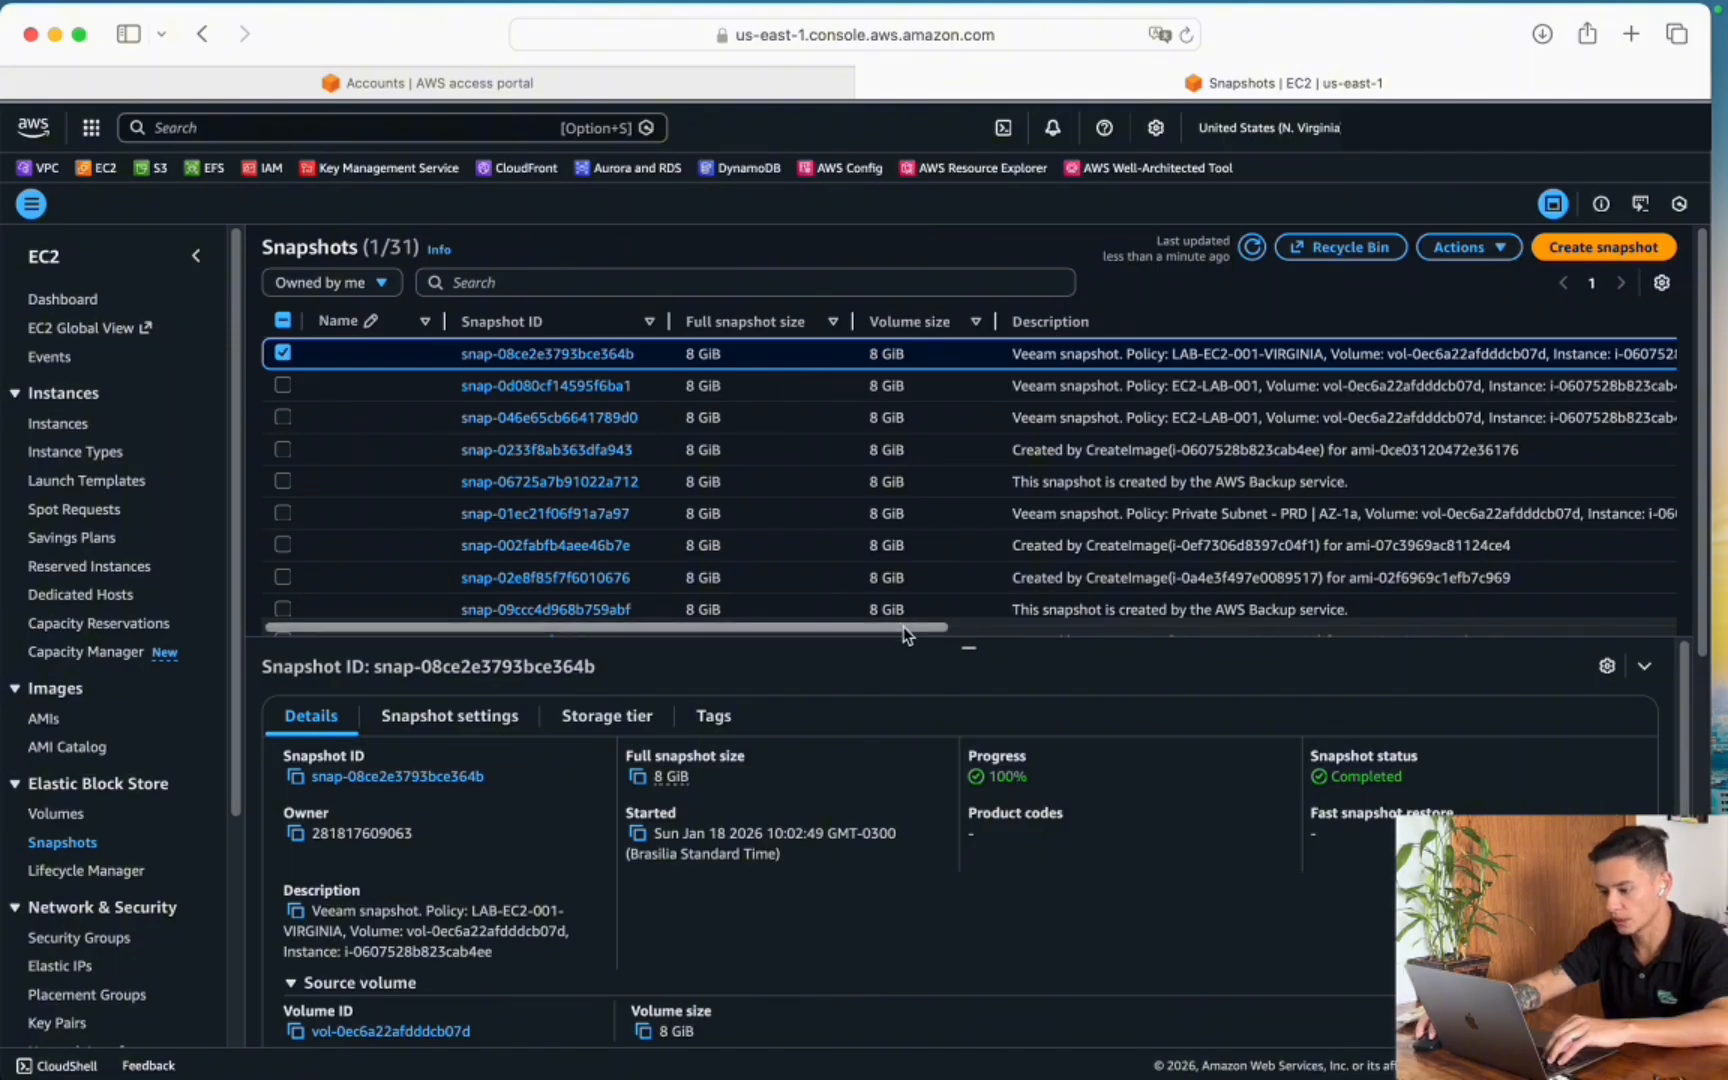
drag(903, 626, 1190, 639)
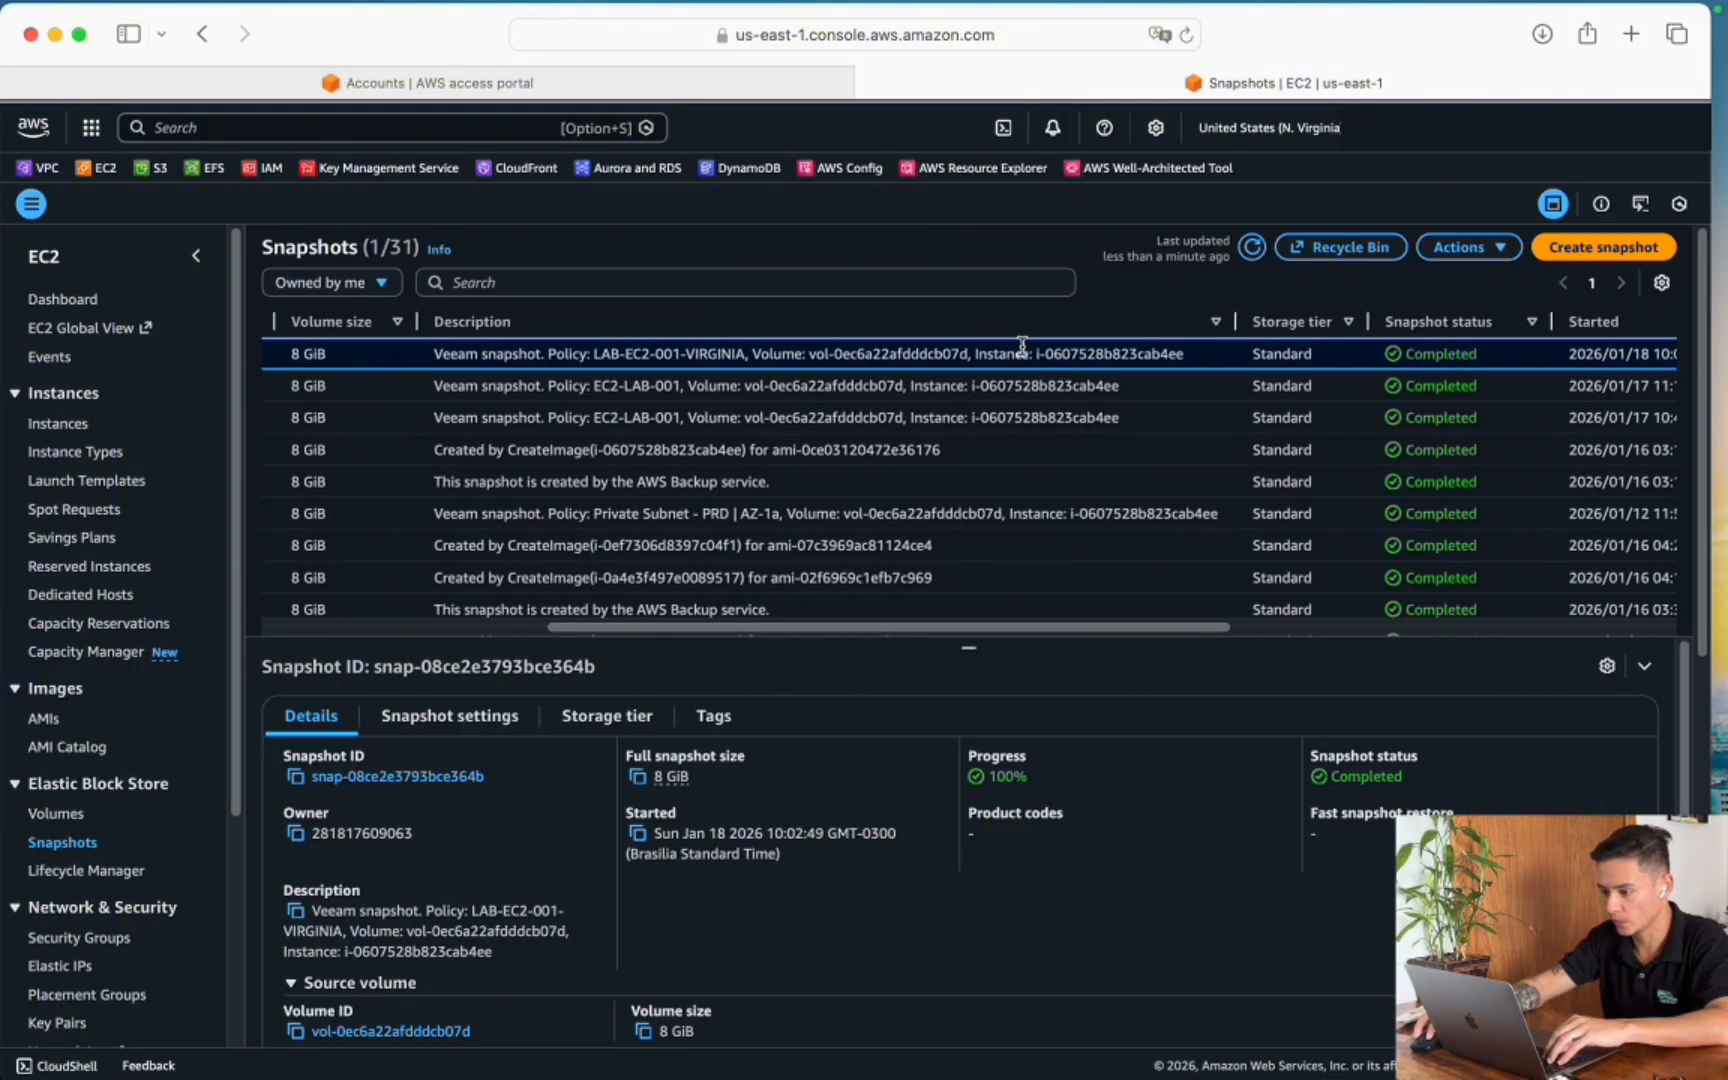
drag(1046, 353, 1186, 354)
key(super+c)
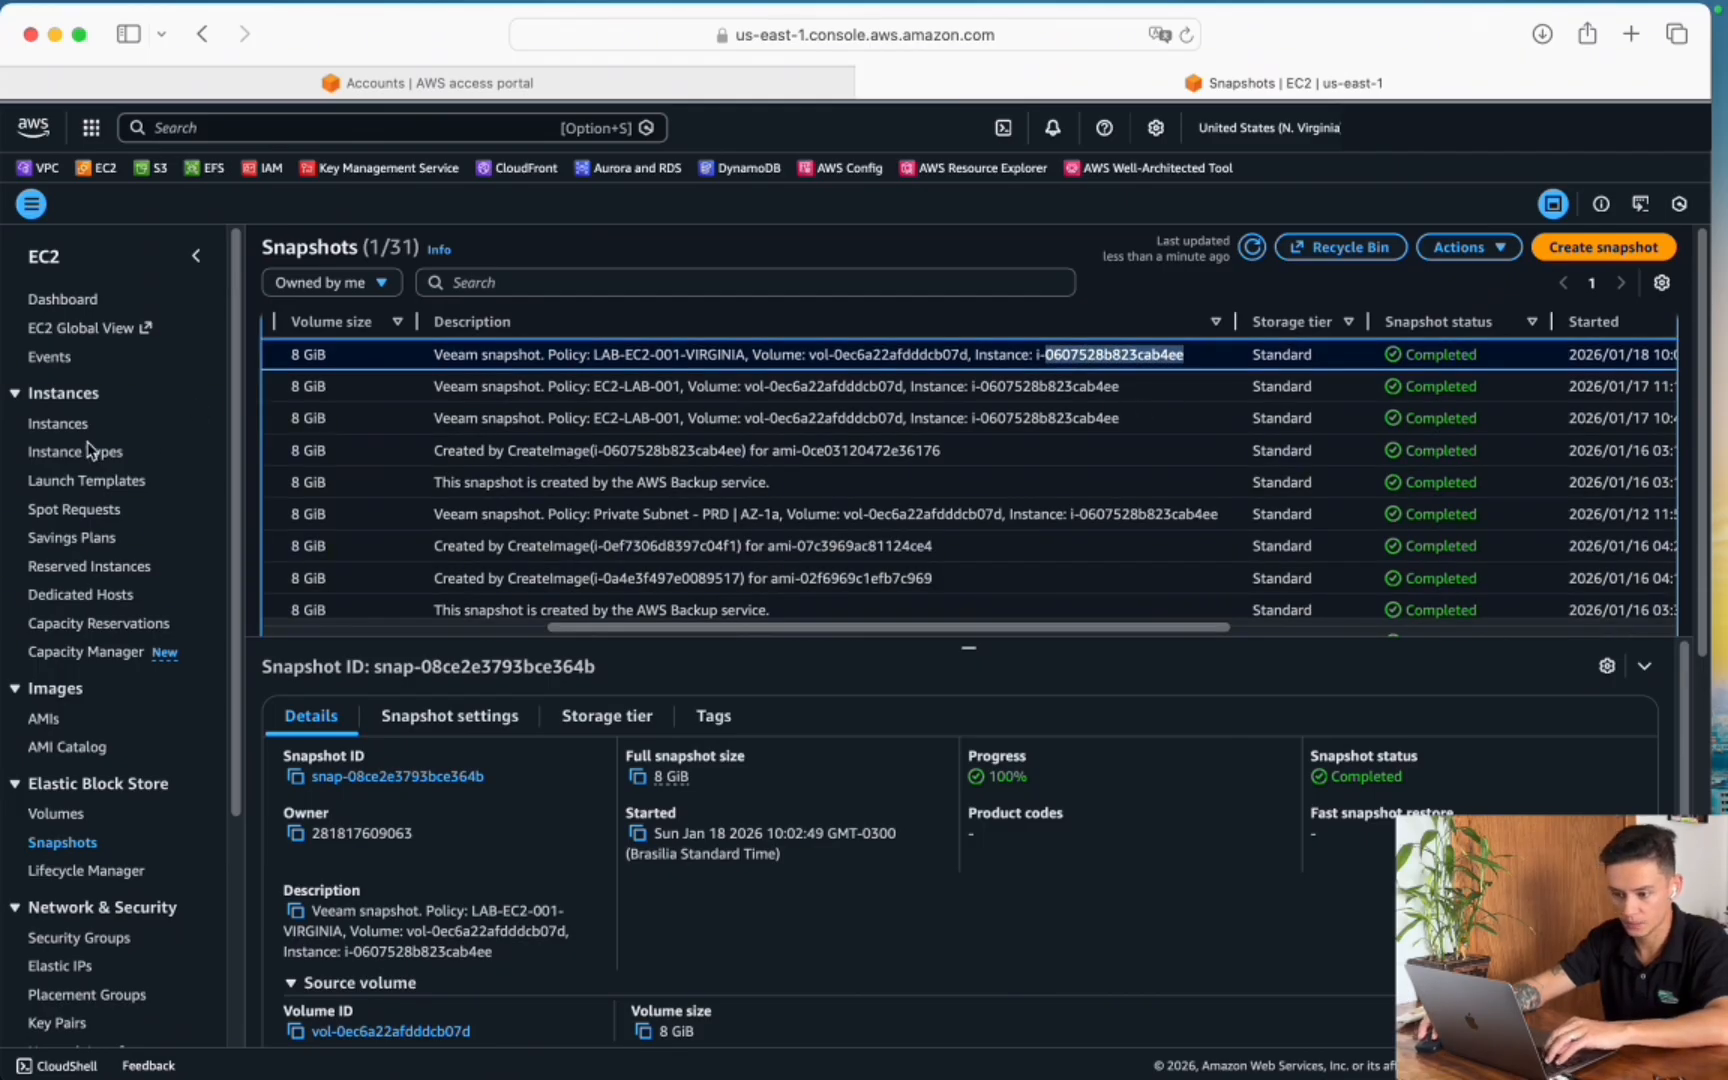
Search the EC2 instances page for the copied instance ID
click(60, 424)
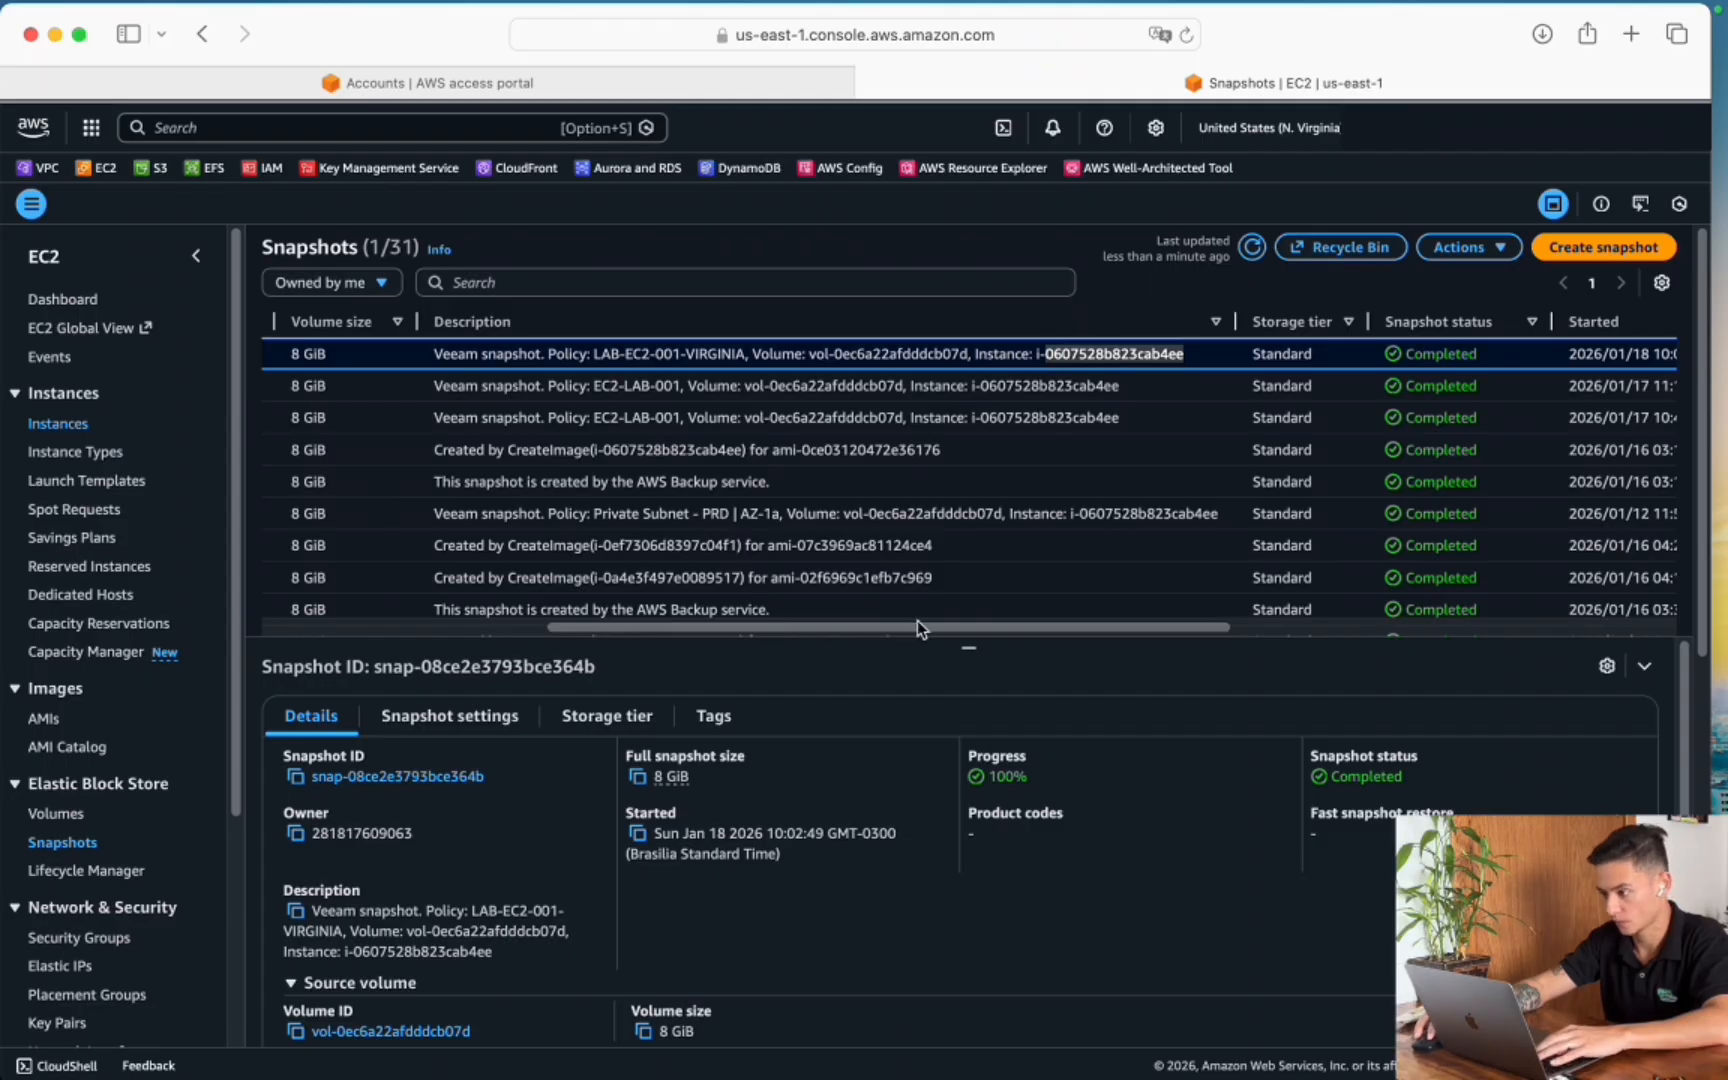
key(super+f)
text(secu)
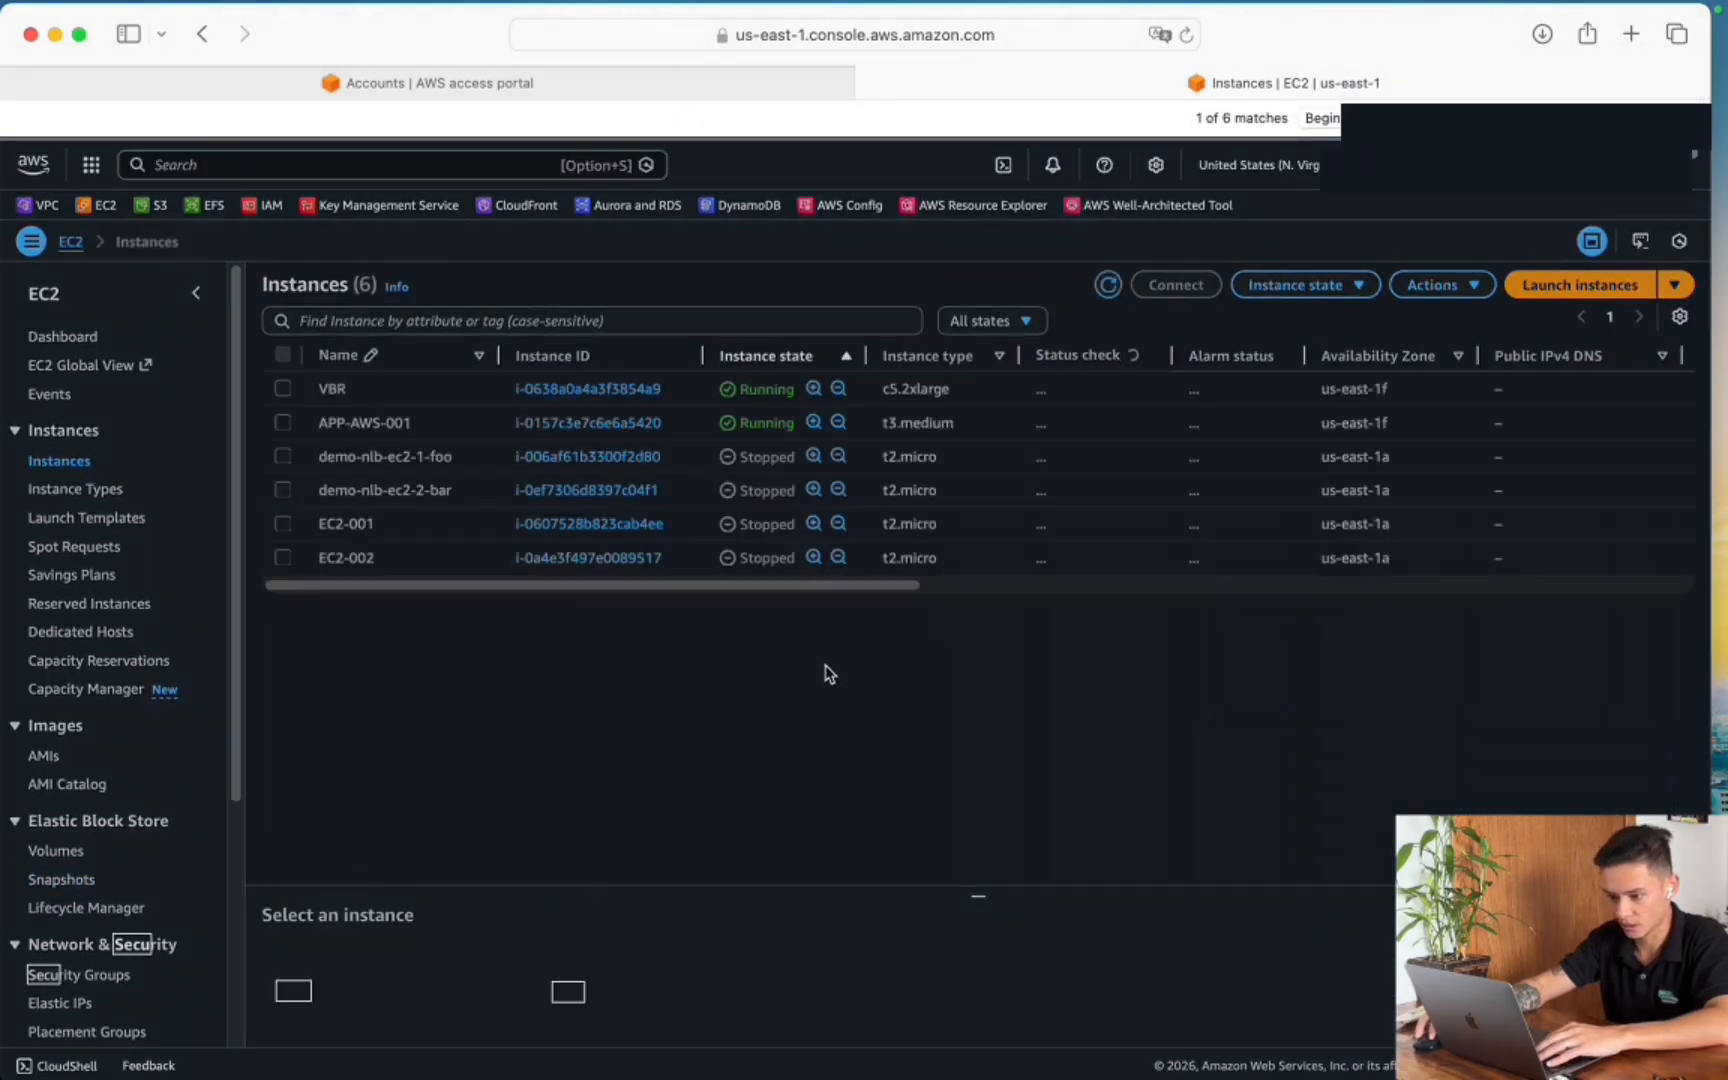
key(super+v)
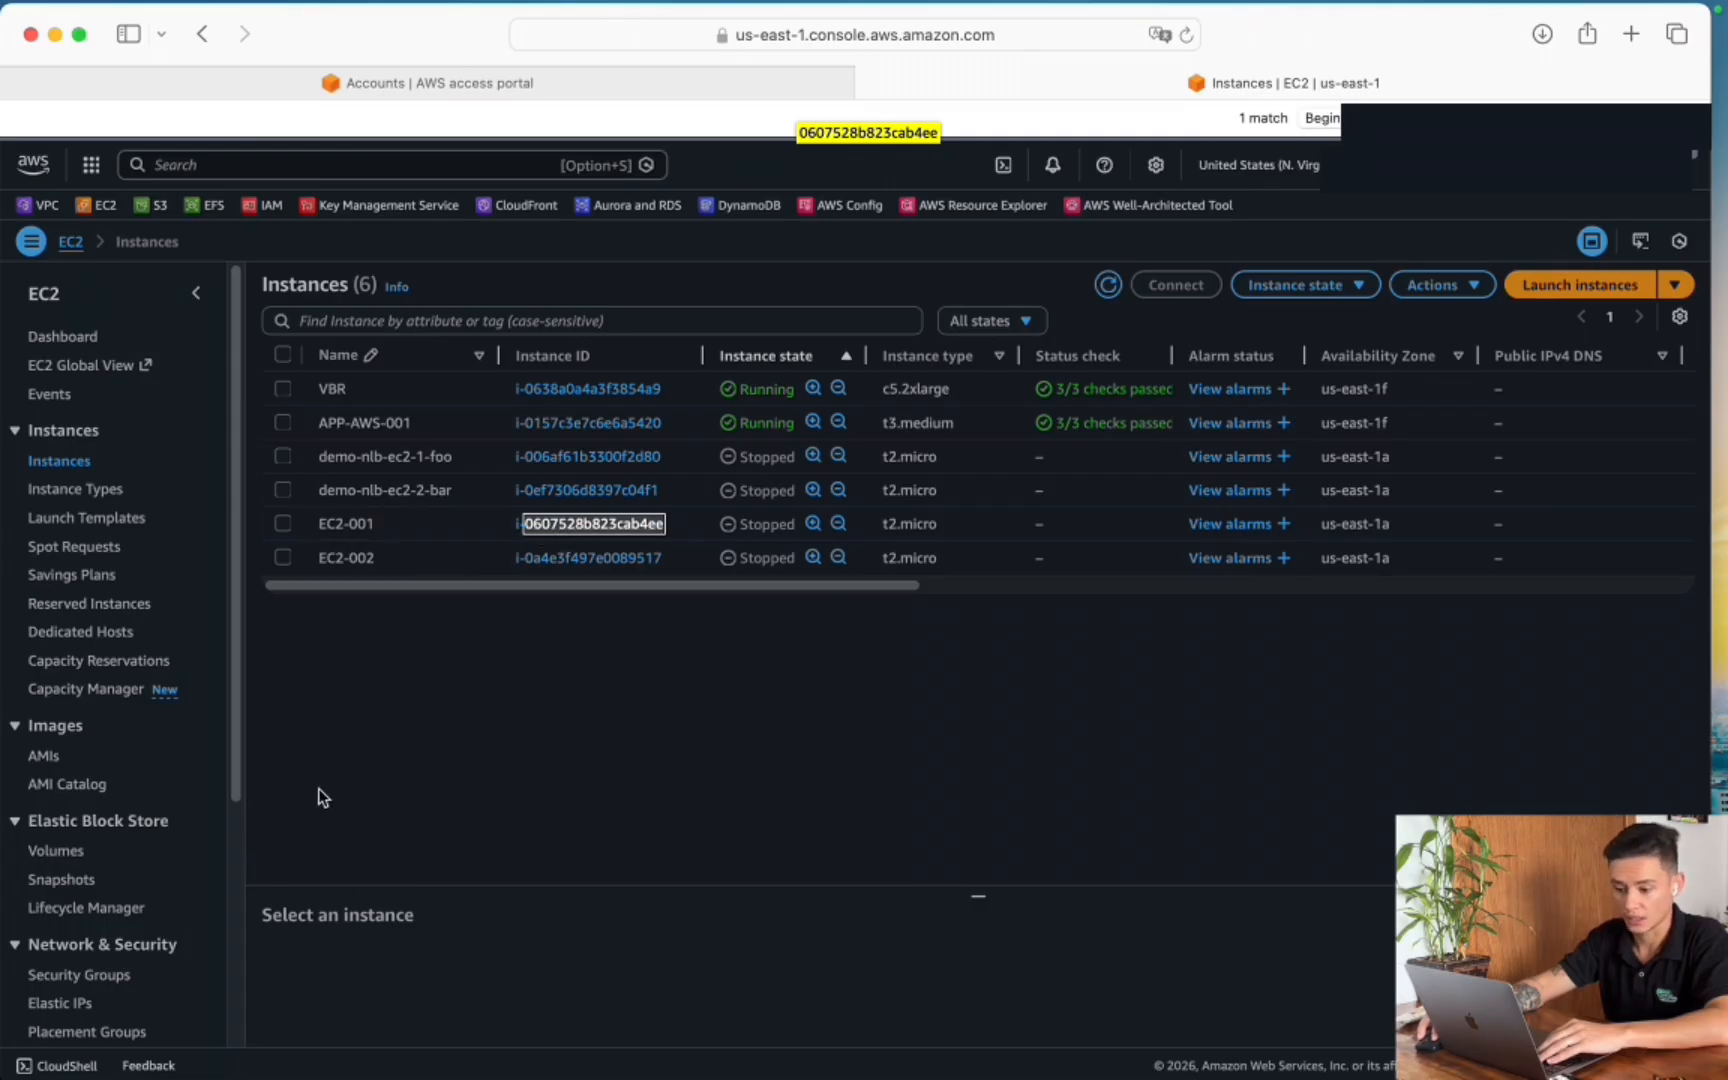
click(234, 784)
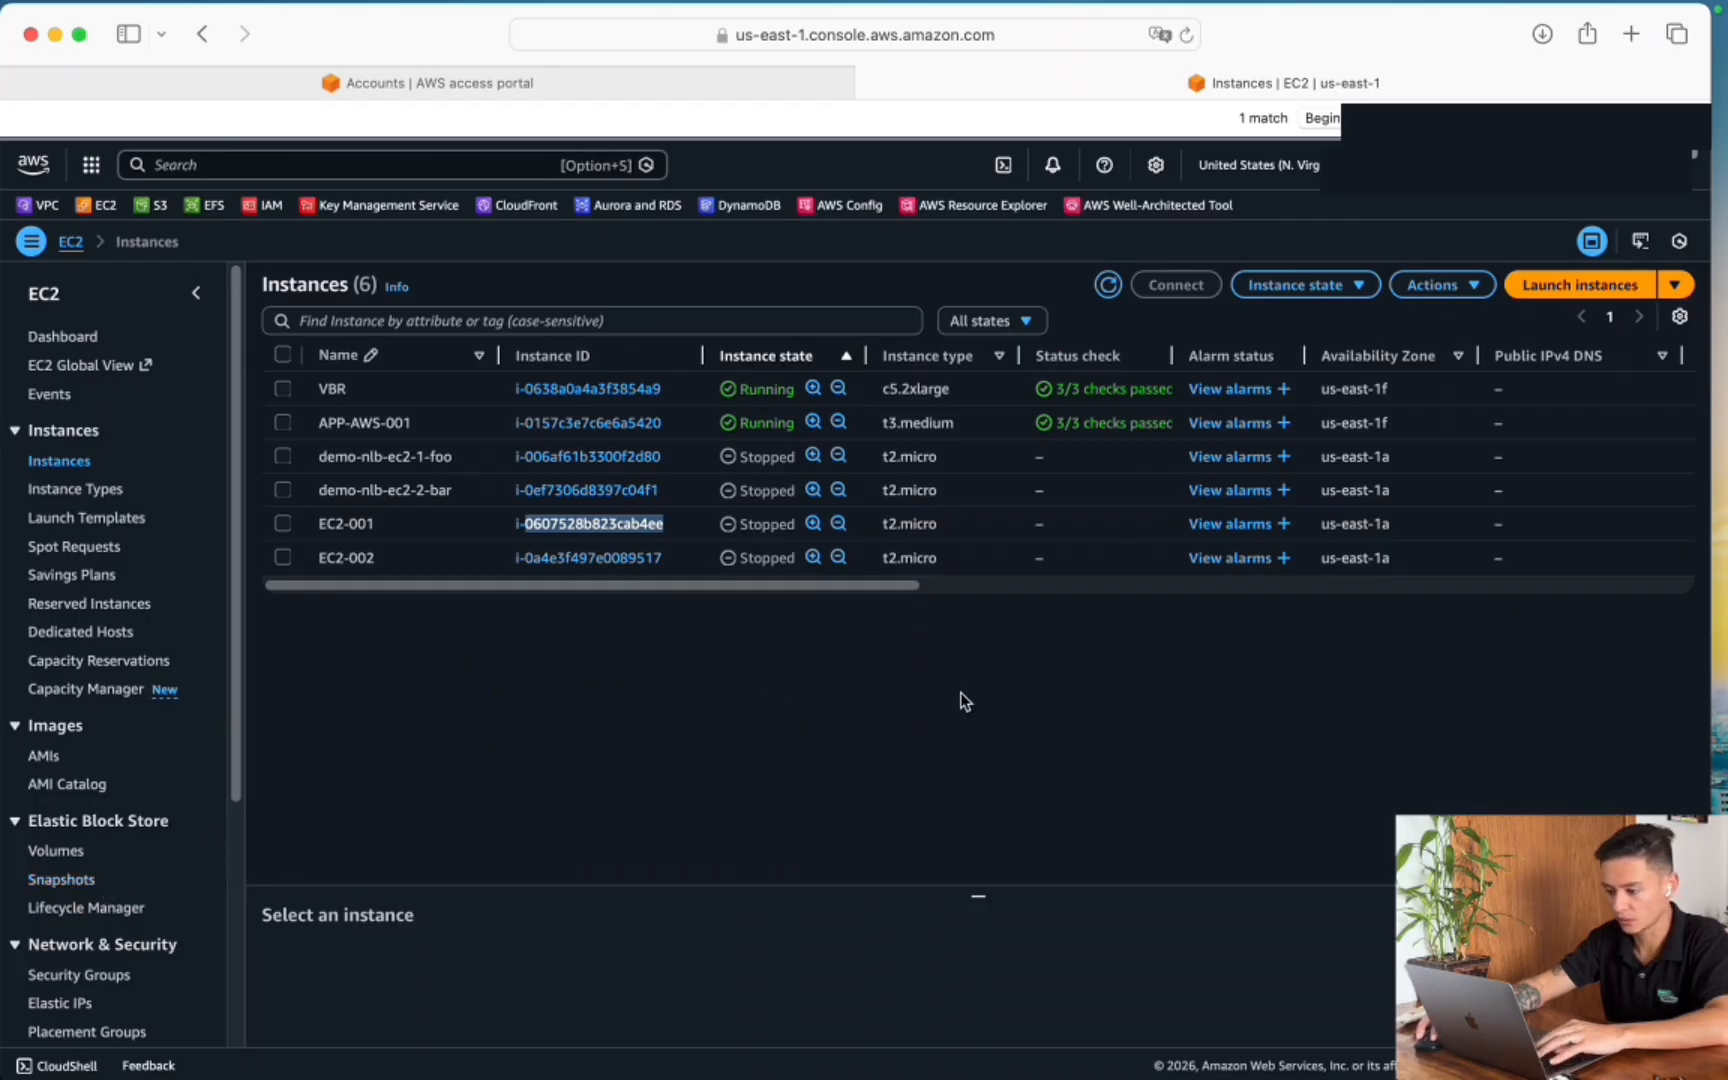
Return to the VBR-2 remote session, switch to Veeam Backup and Replication, and view its snapshot backups and backup jobs
key(super+Tab)
click(605, 551)
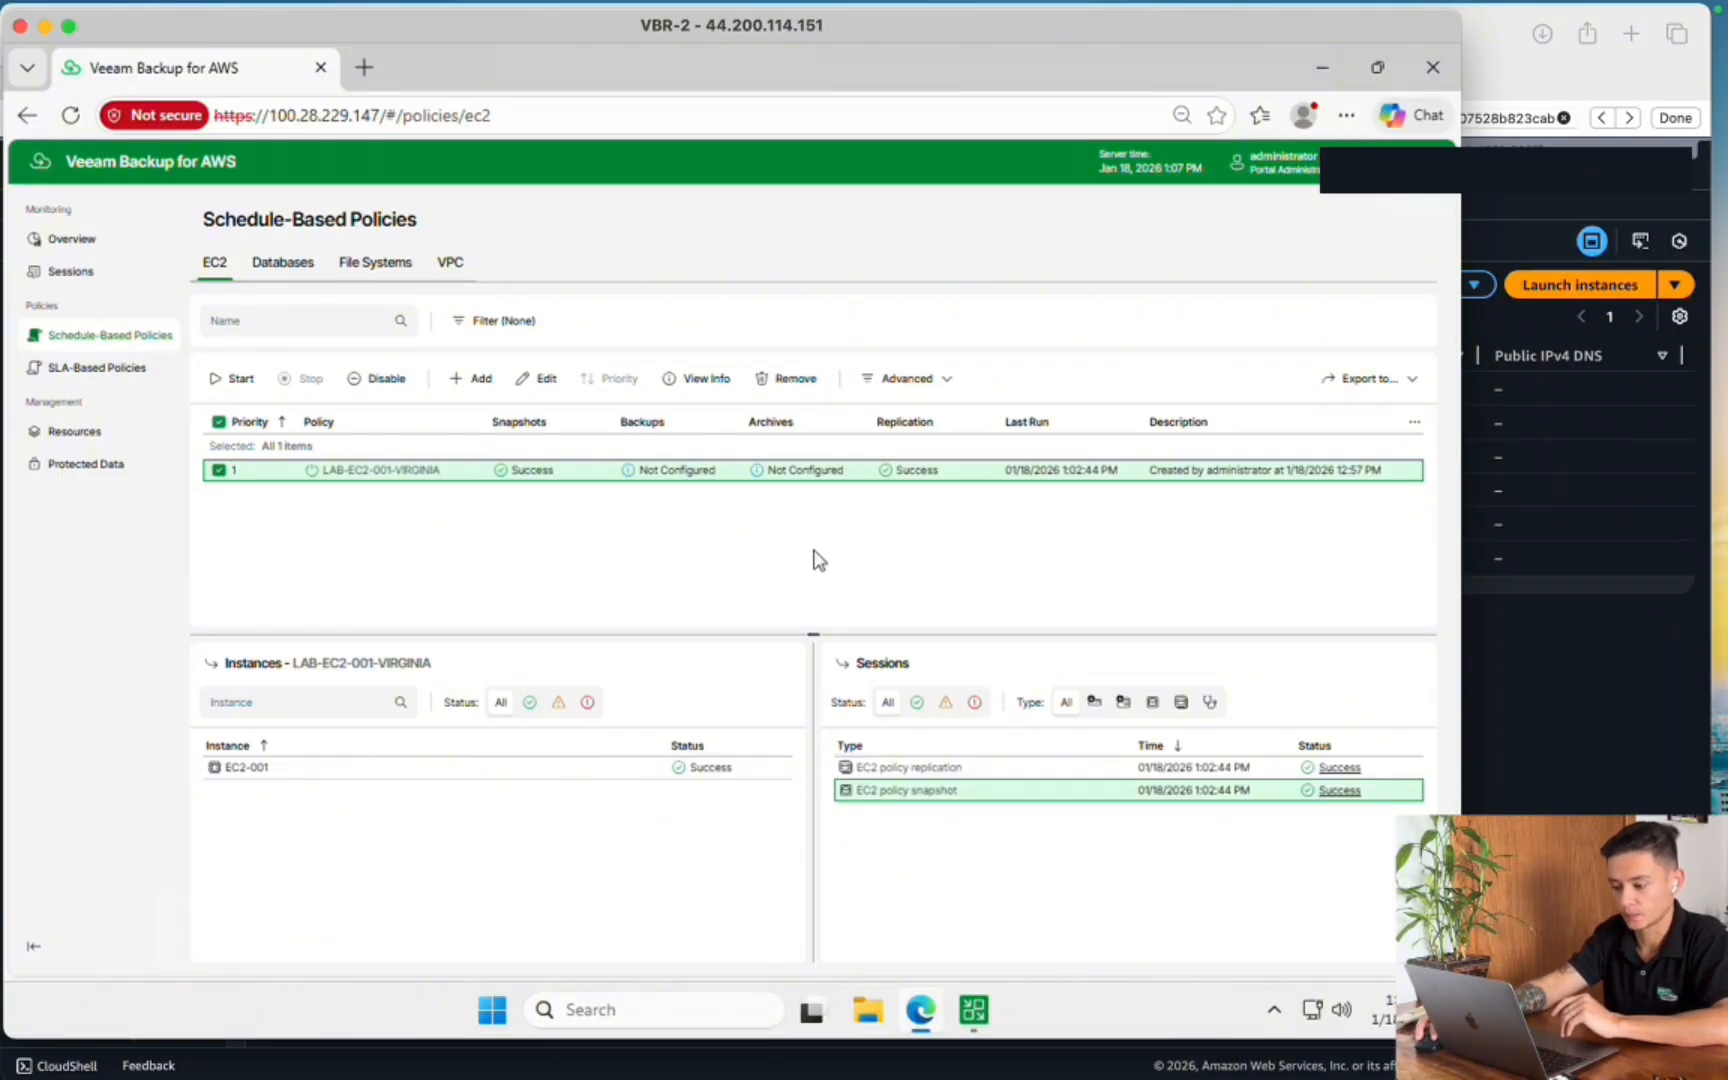
click(973, 1012)
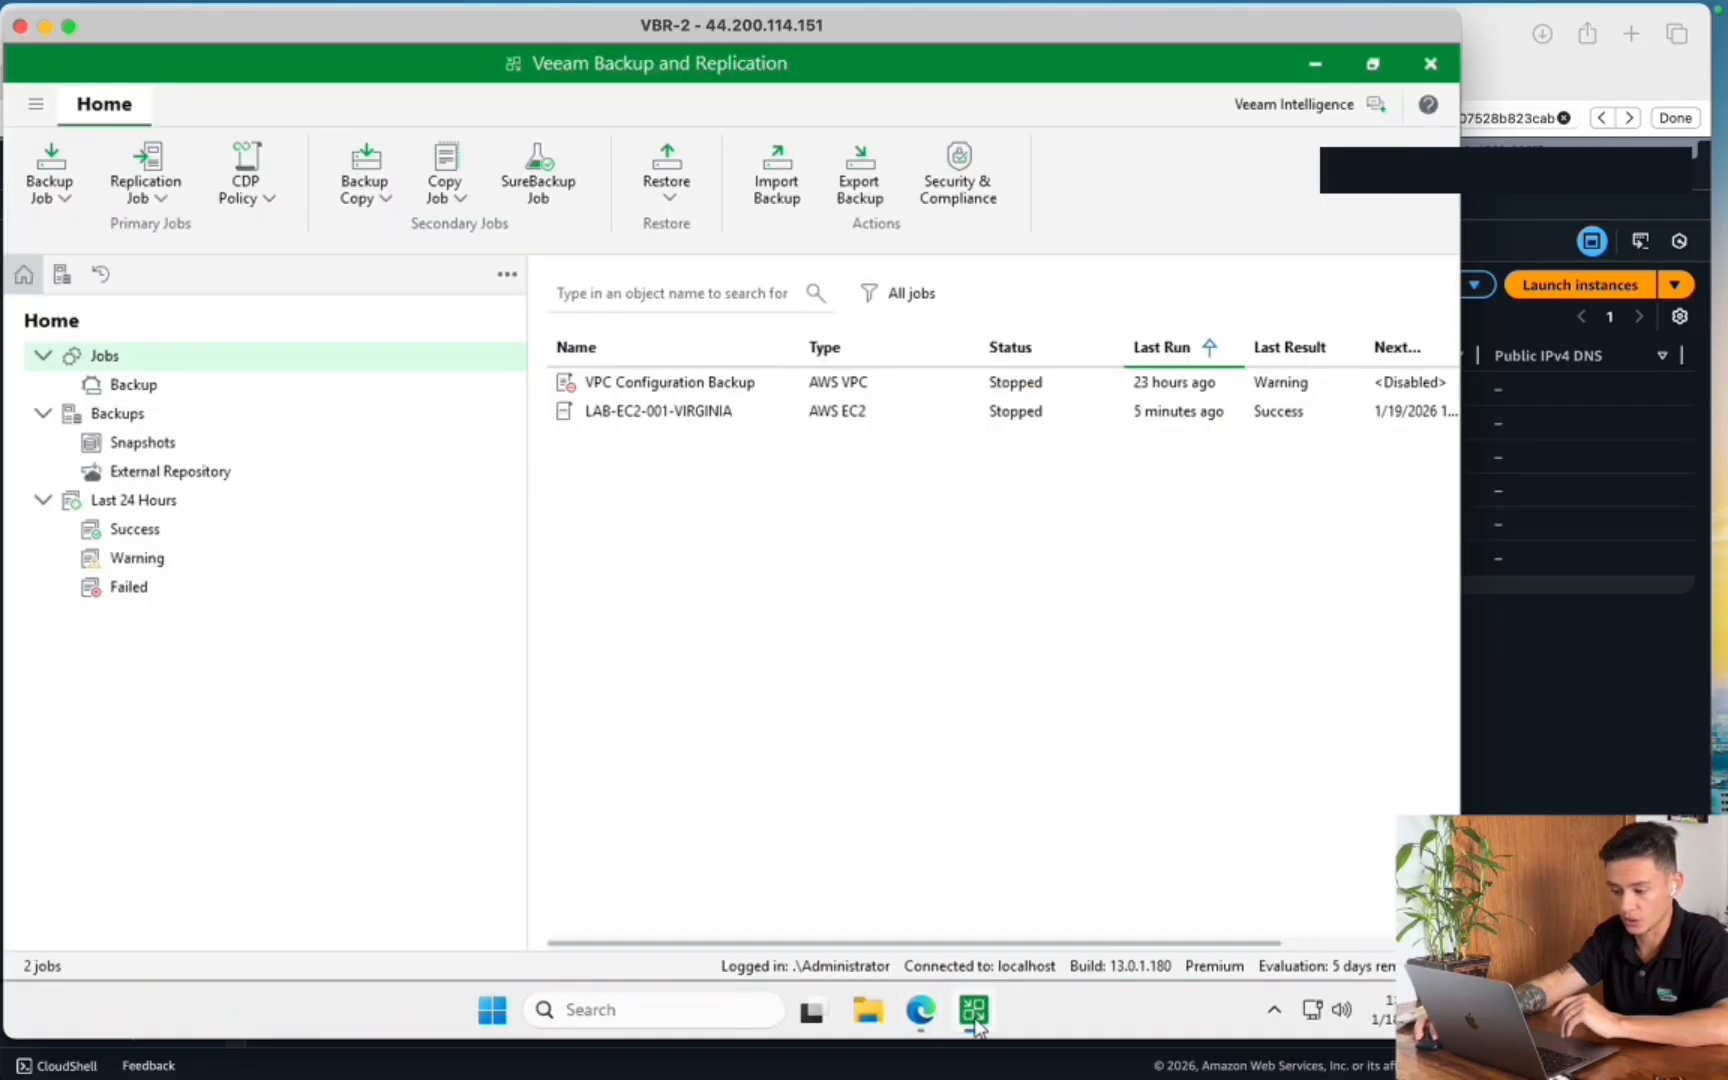
click(138, 445)
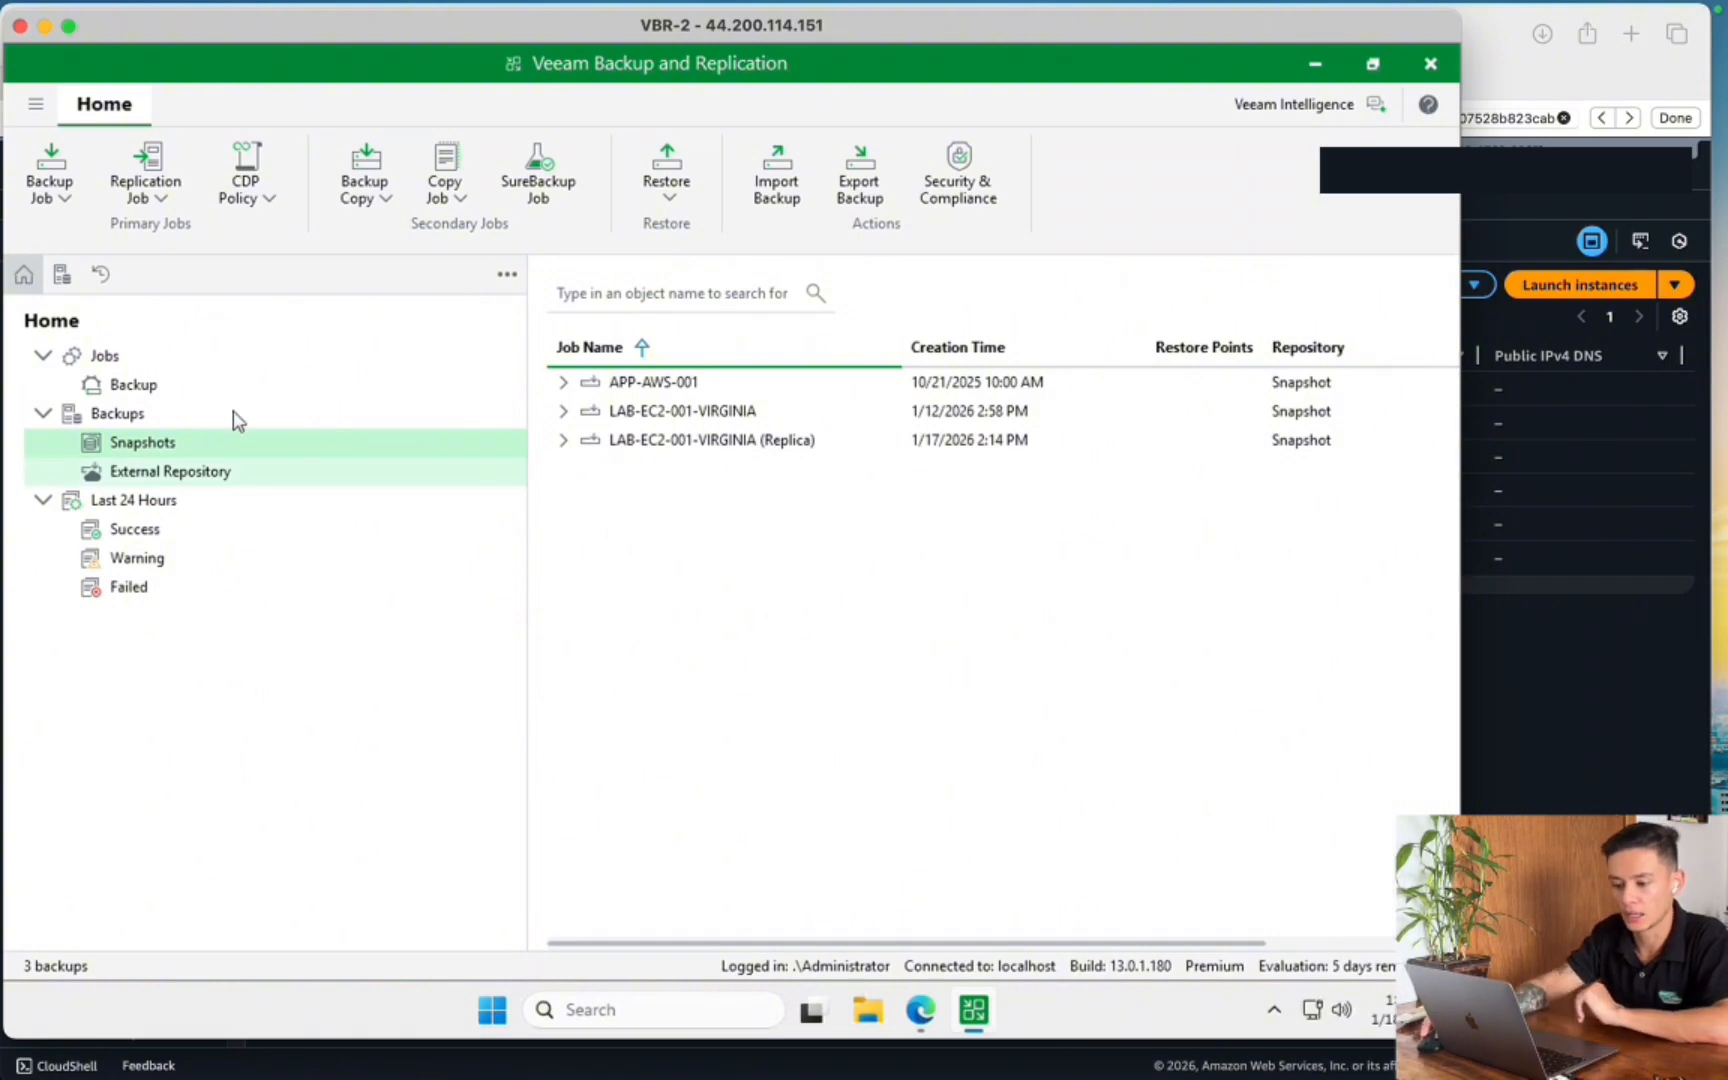
click(190, 390)
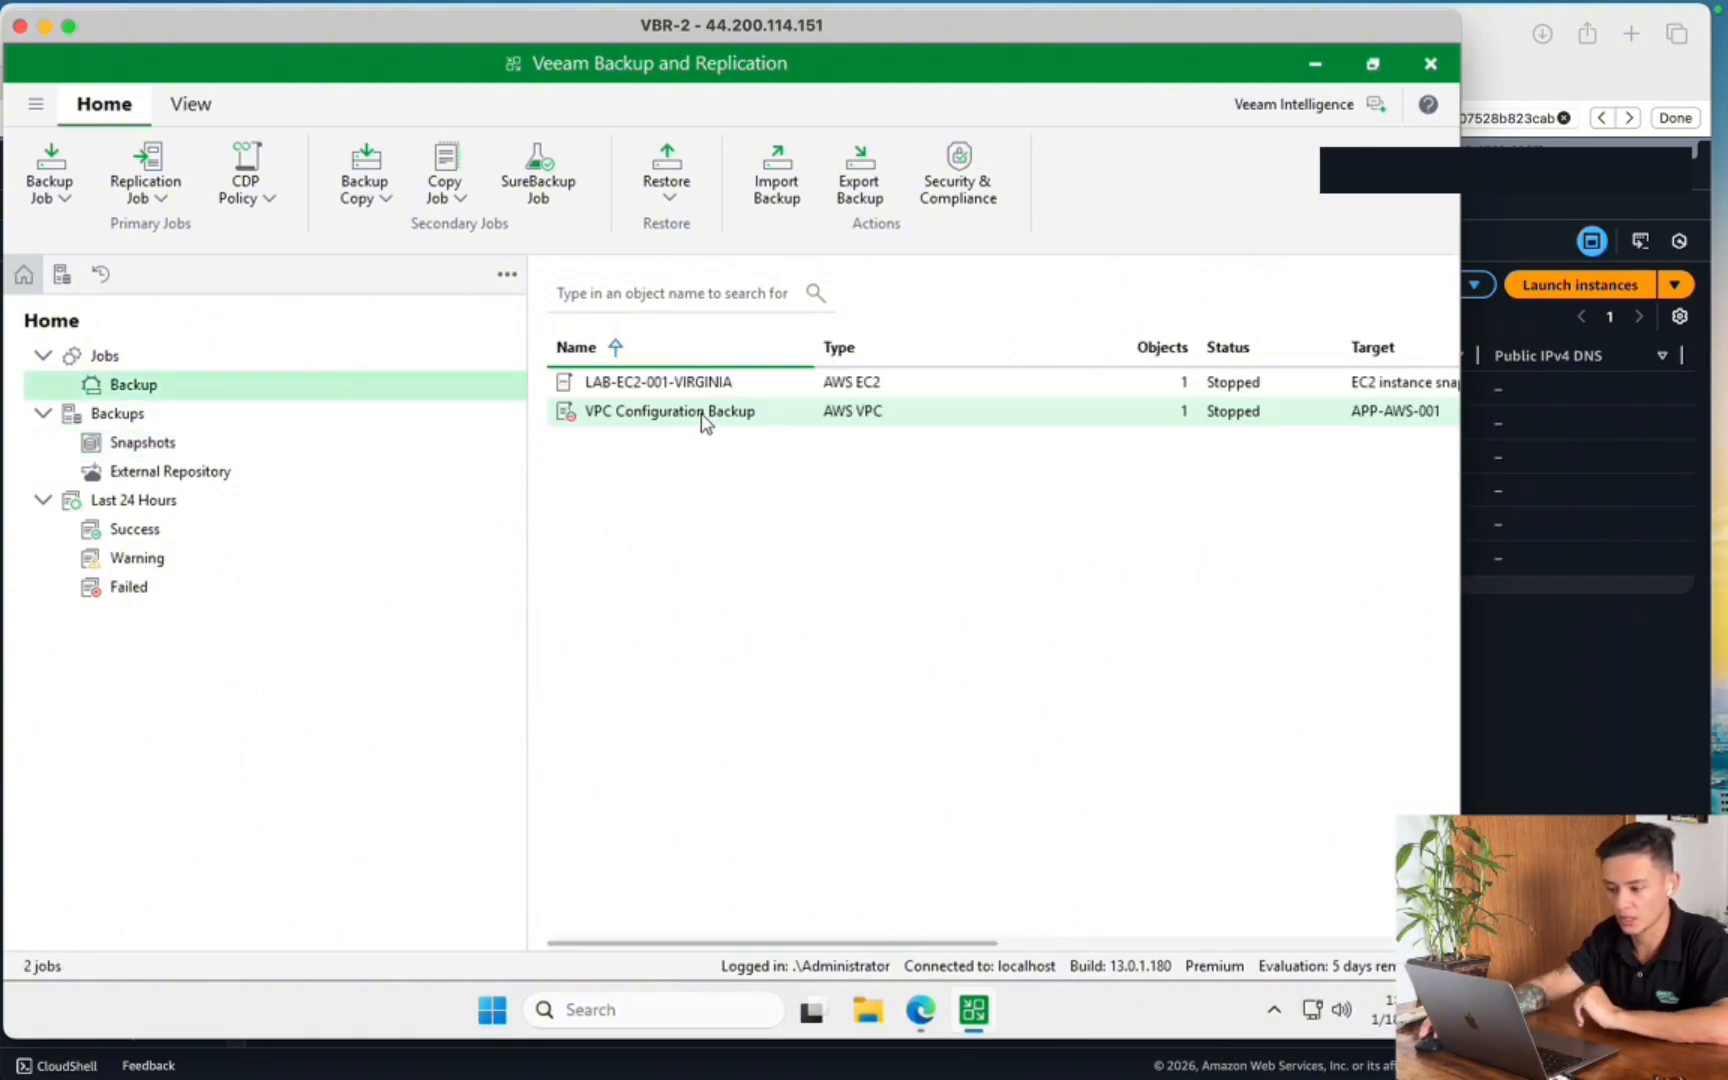
Open the LAB-EC2-001-VIRGINIA job for editing to view its policy wizard, then minimize the browser without making changes
right_click(675, 388)
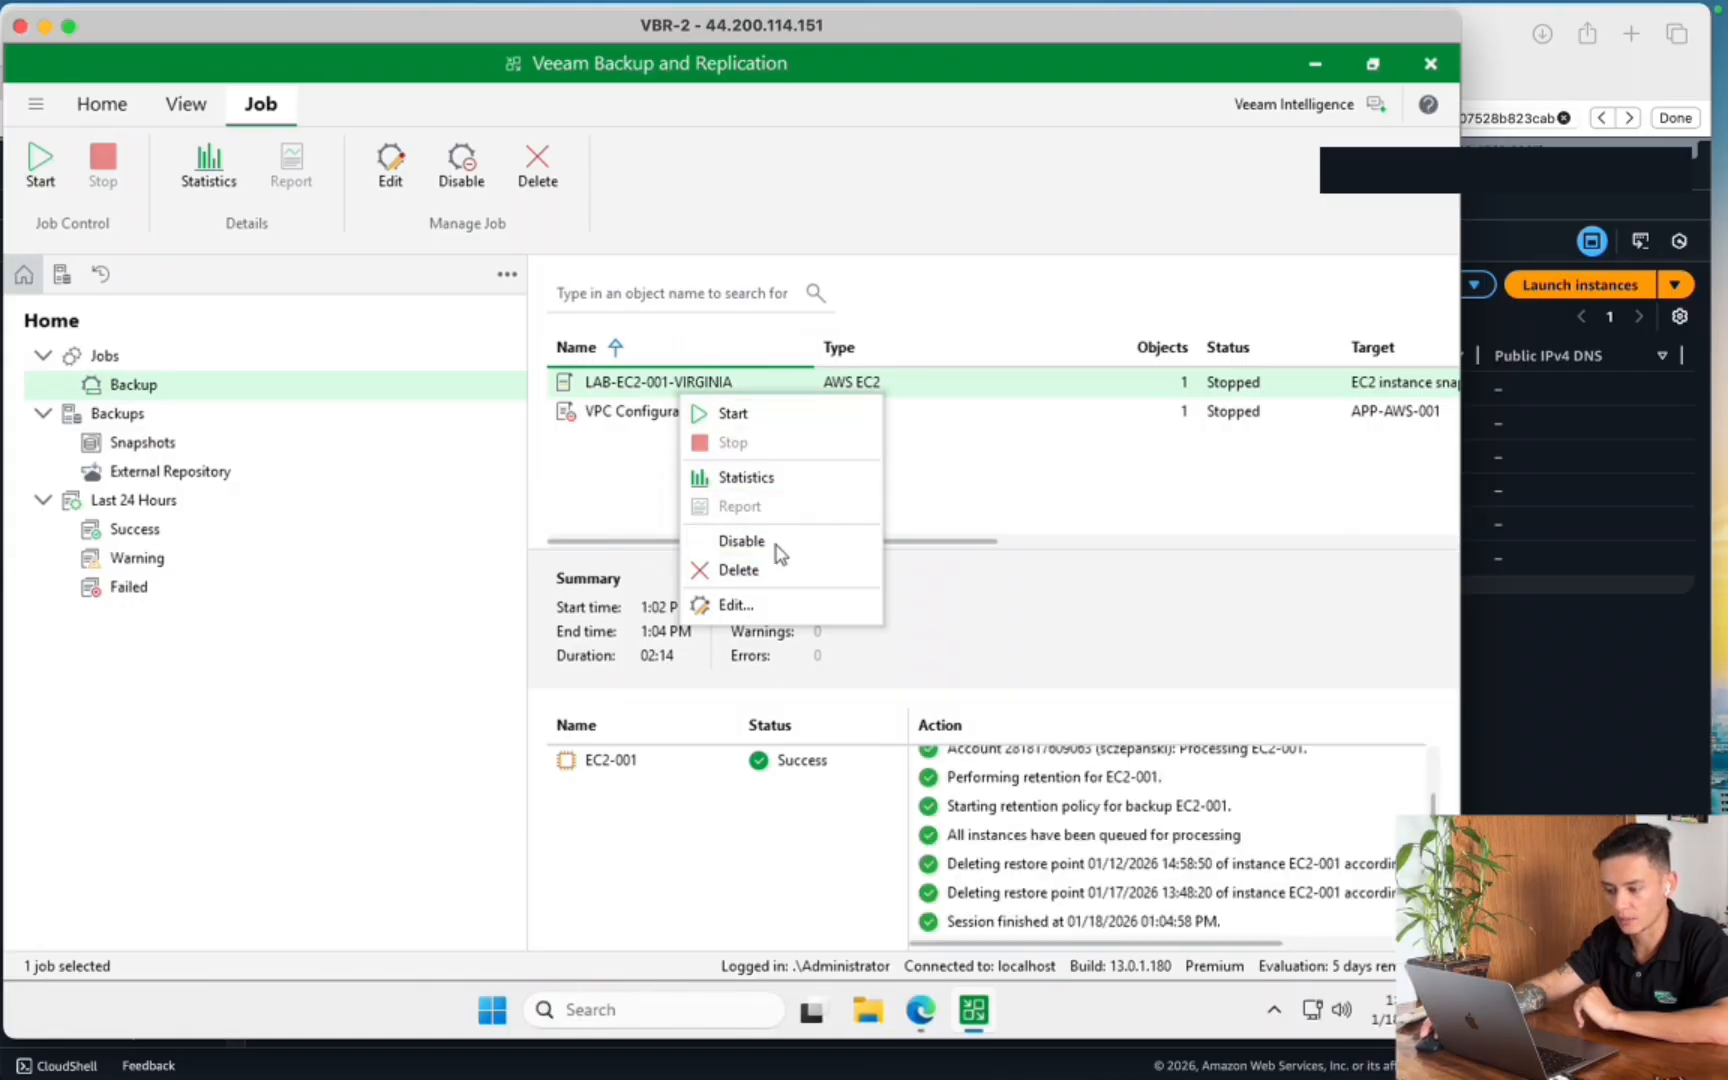
click(806, 603)
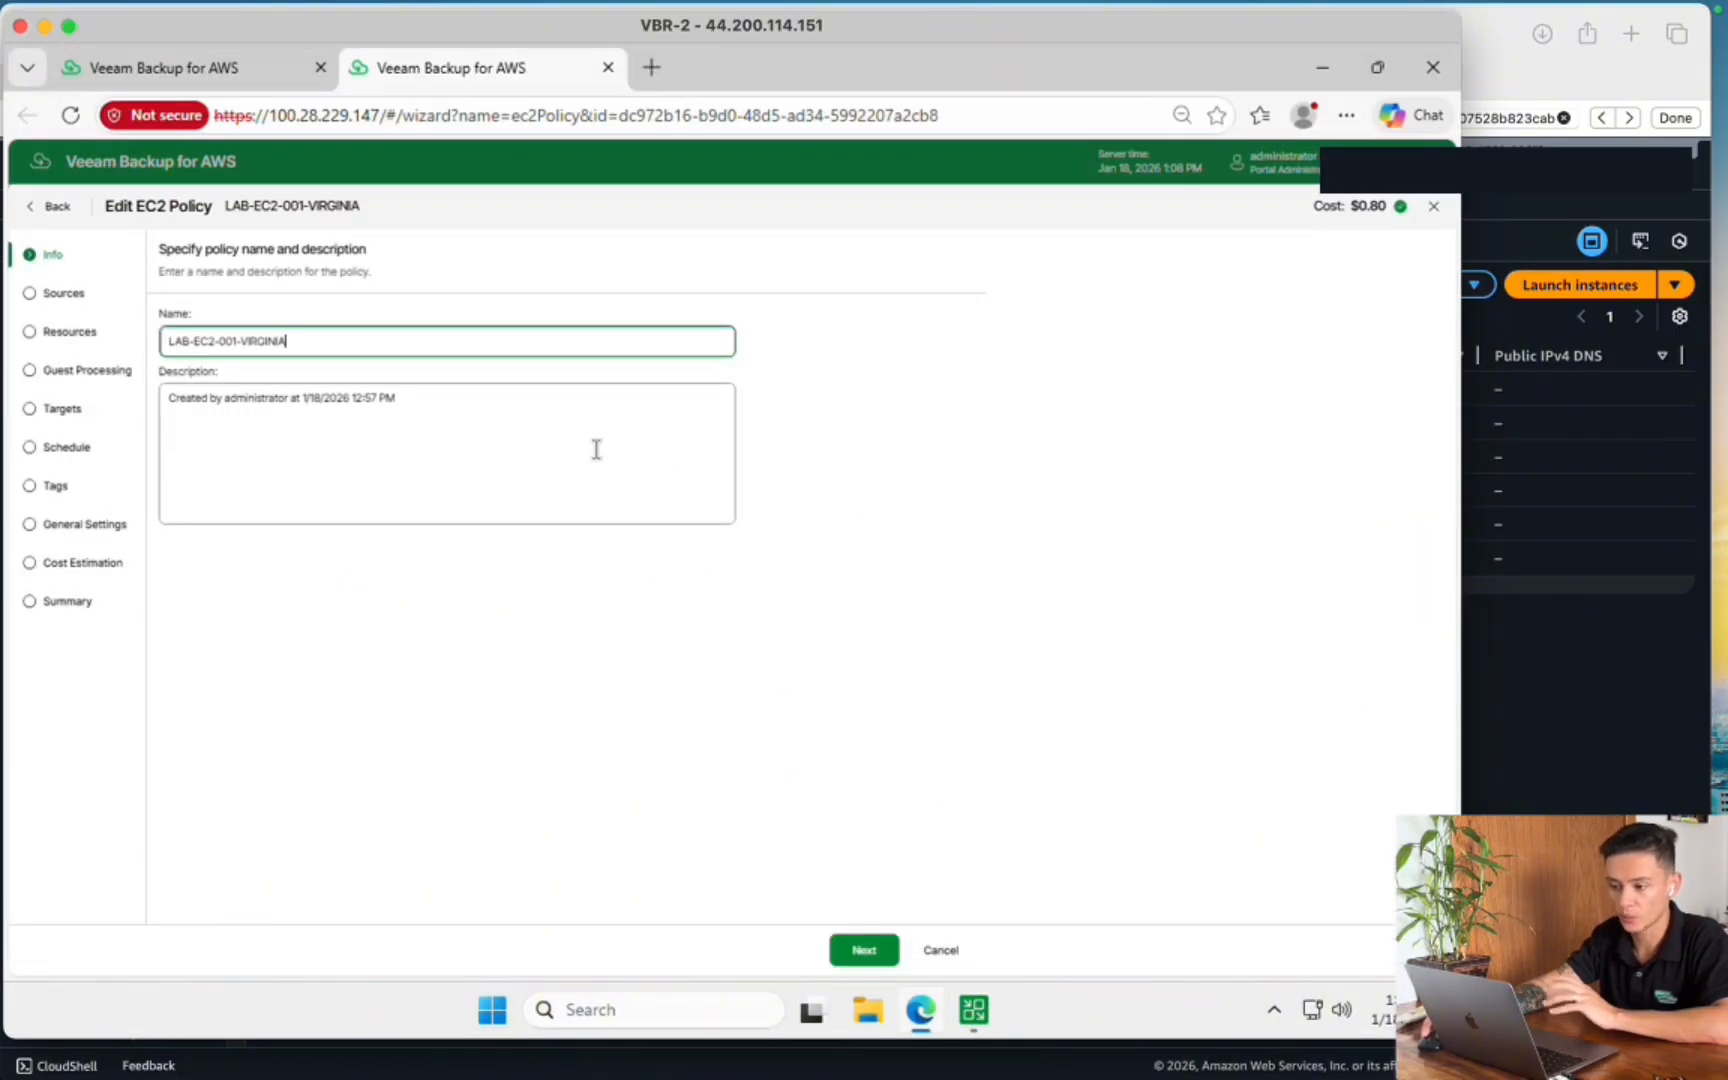
click(1322, 68)
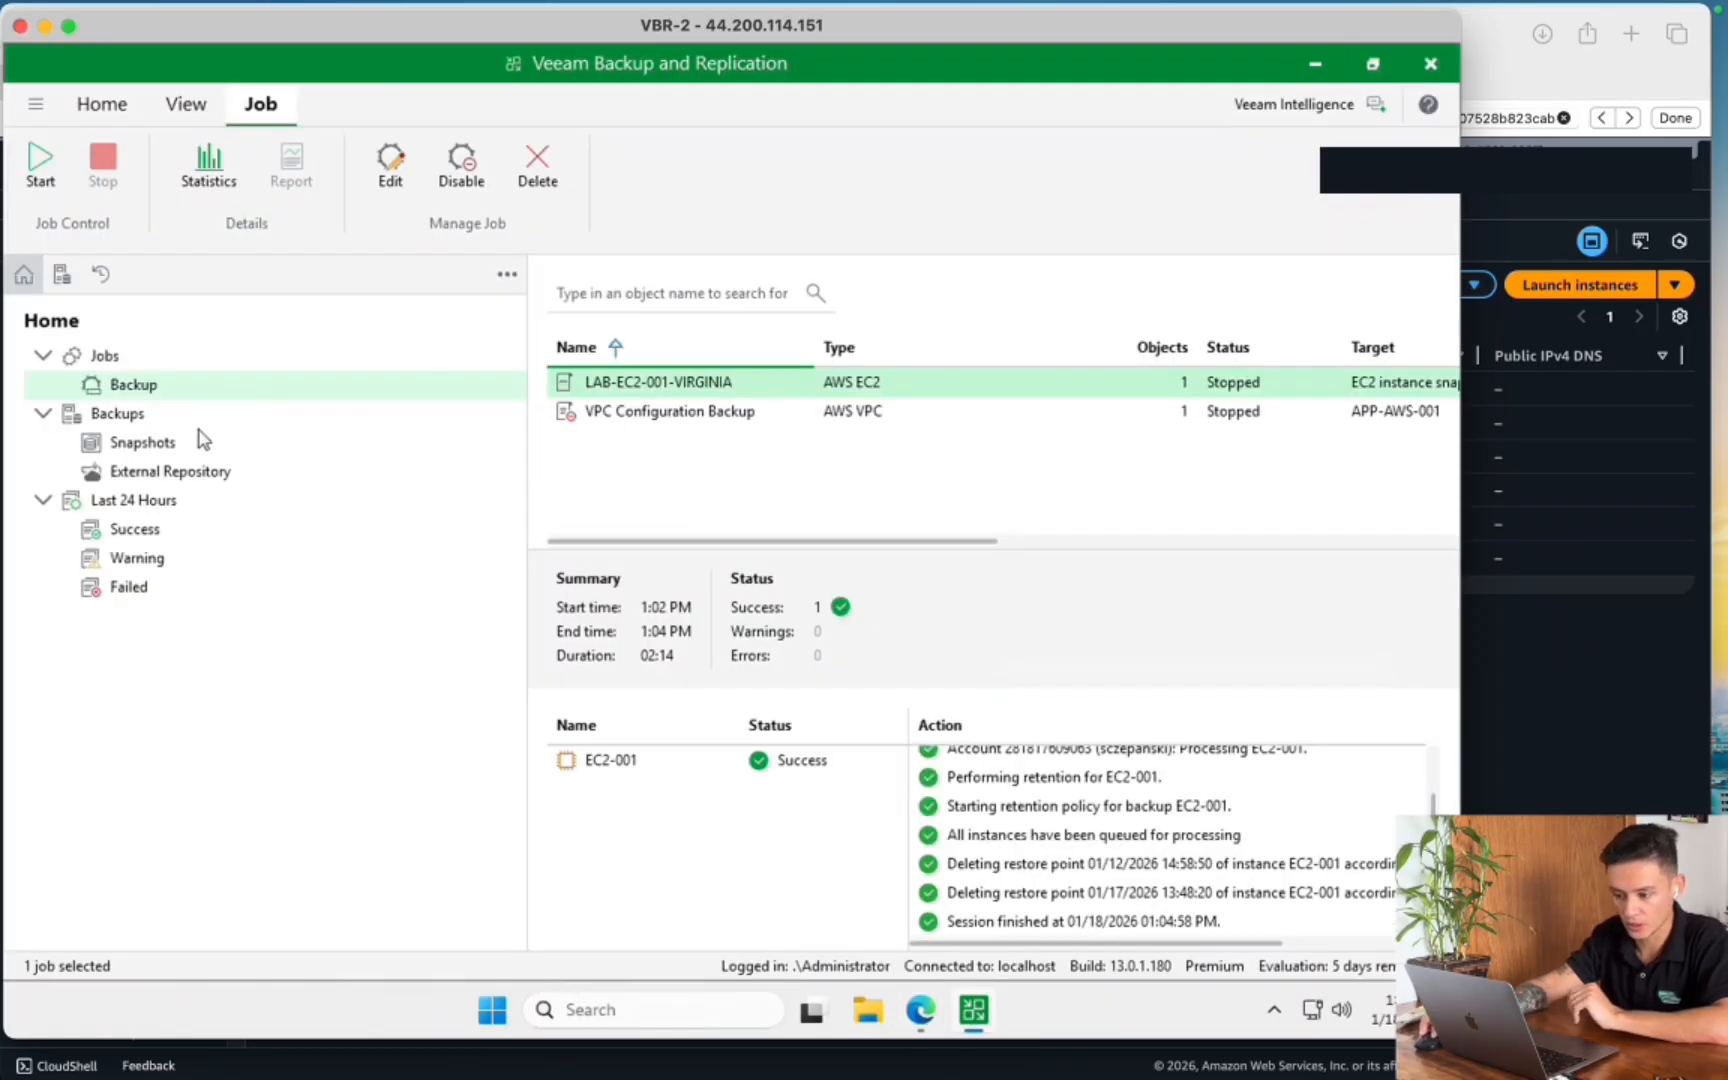
Expand the snapshot backups of LAB-EC2-001-VIRGINIA, its replica and APP-AWS-001 to view their contents, then collapse APP-AWS-001
click(178, 450)
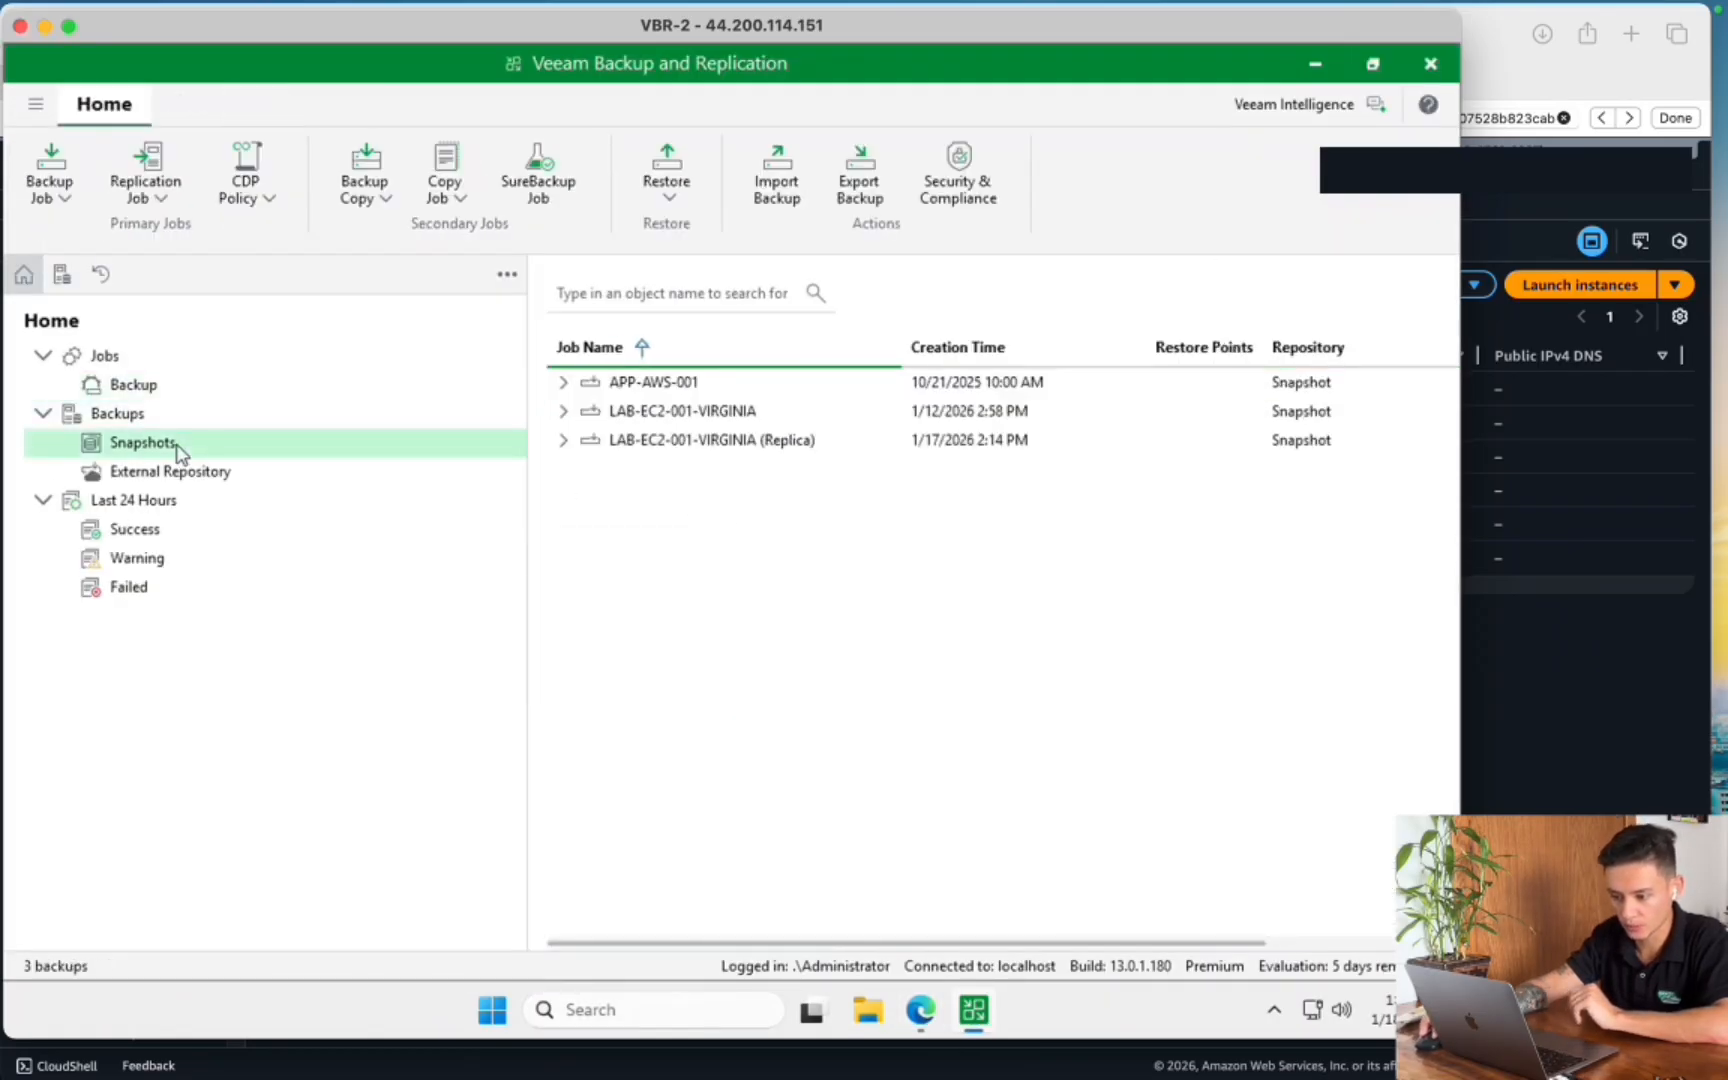
click(563, 443)
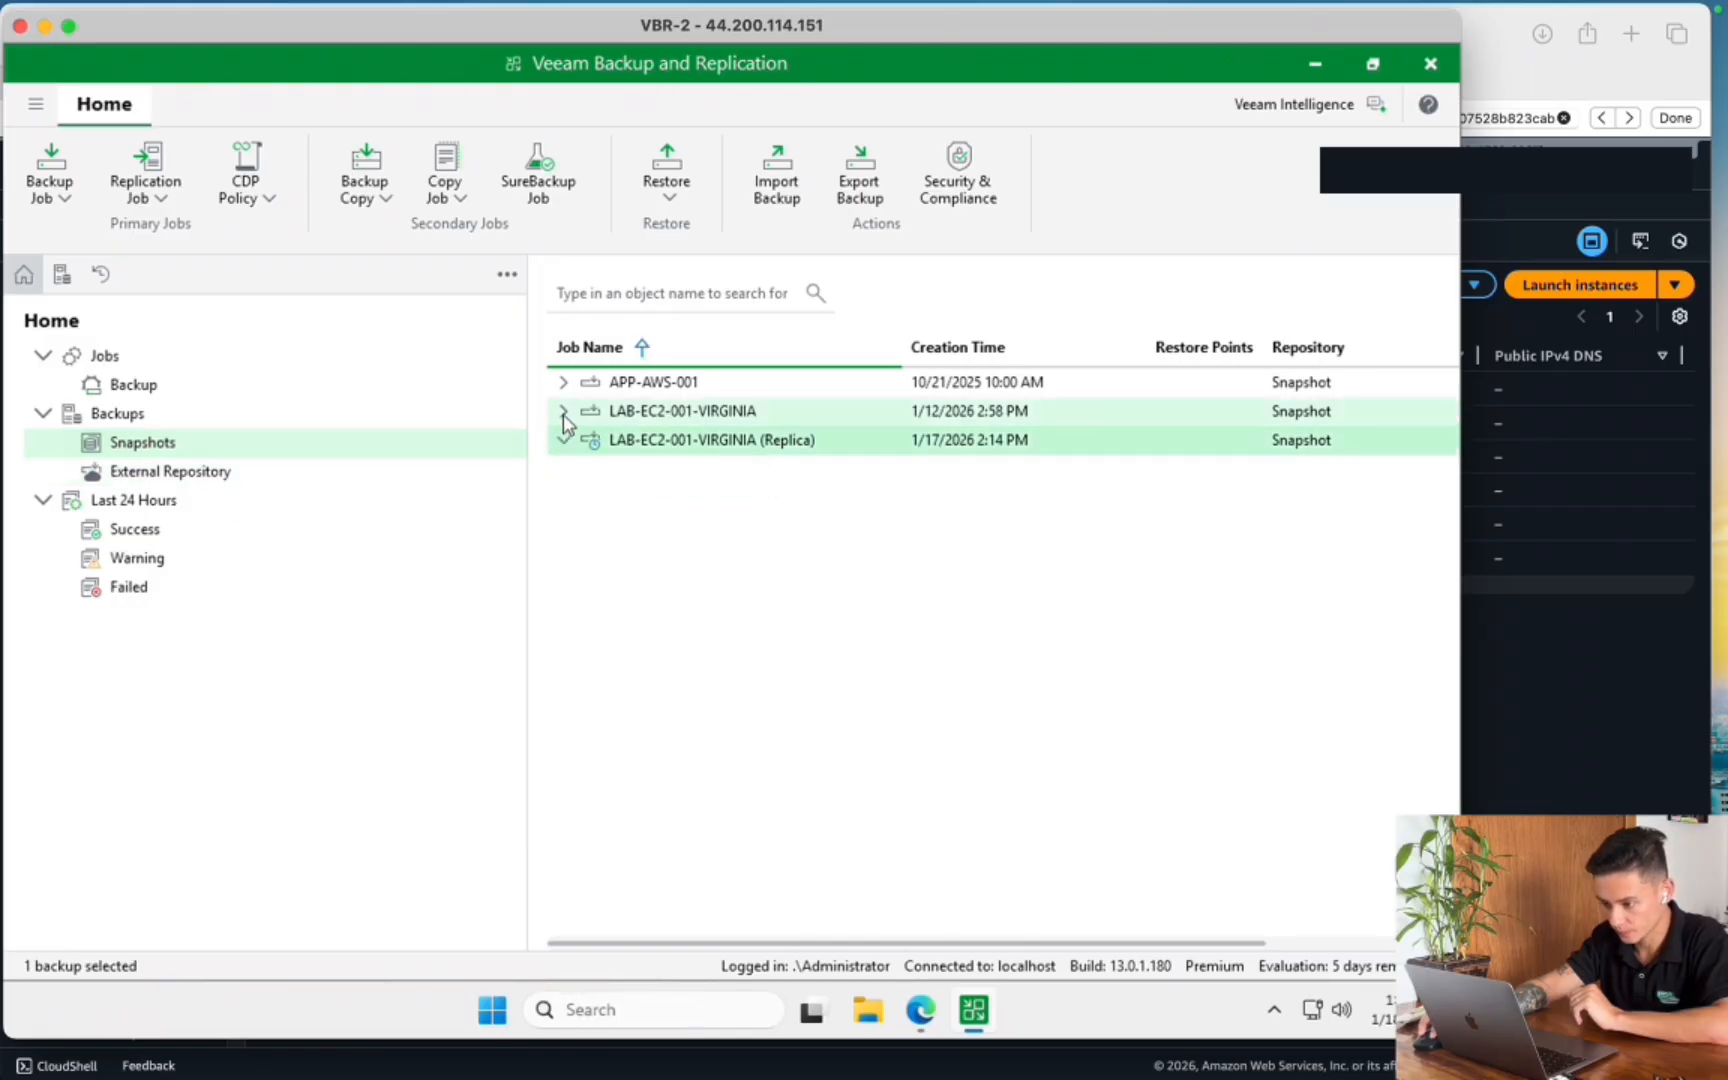
click(563, 413)
click(563, 384)
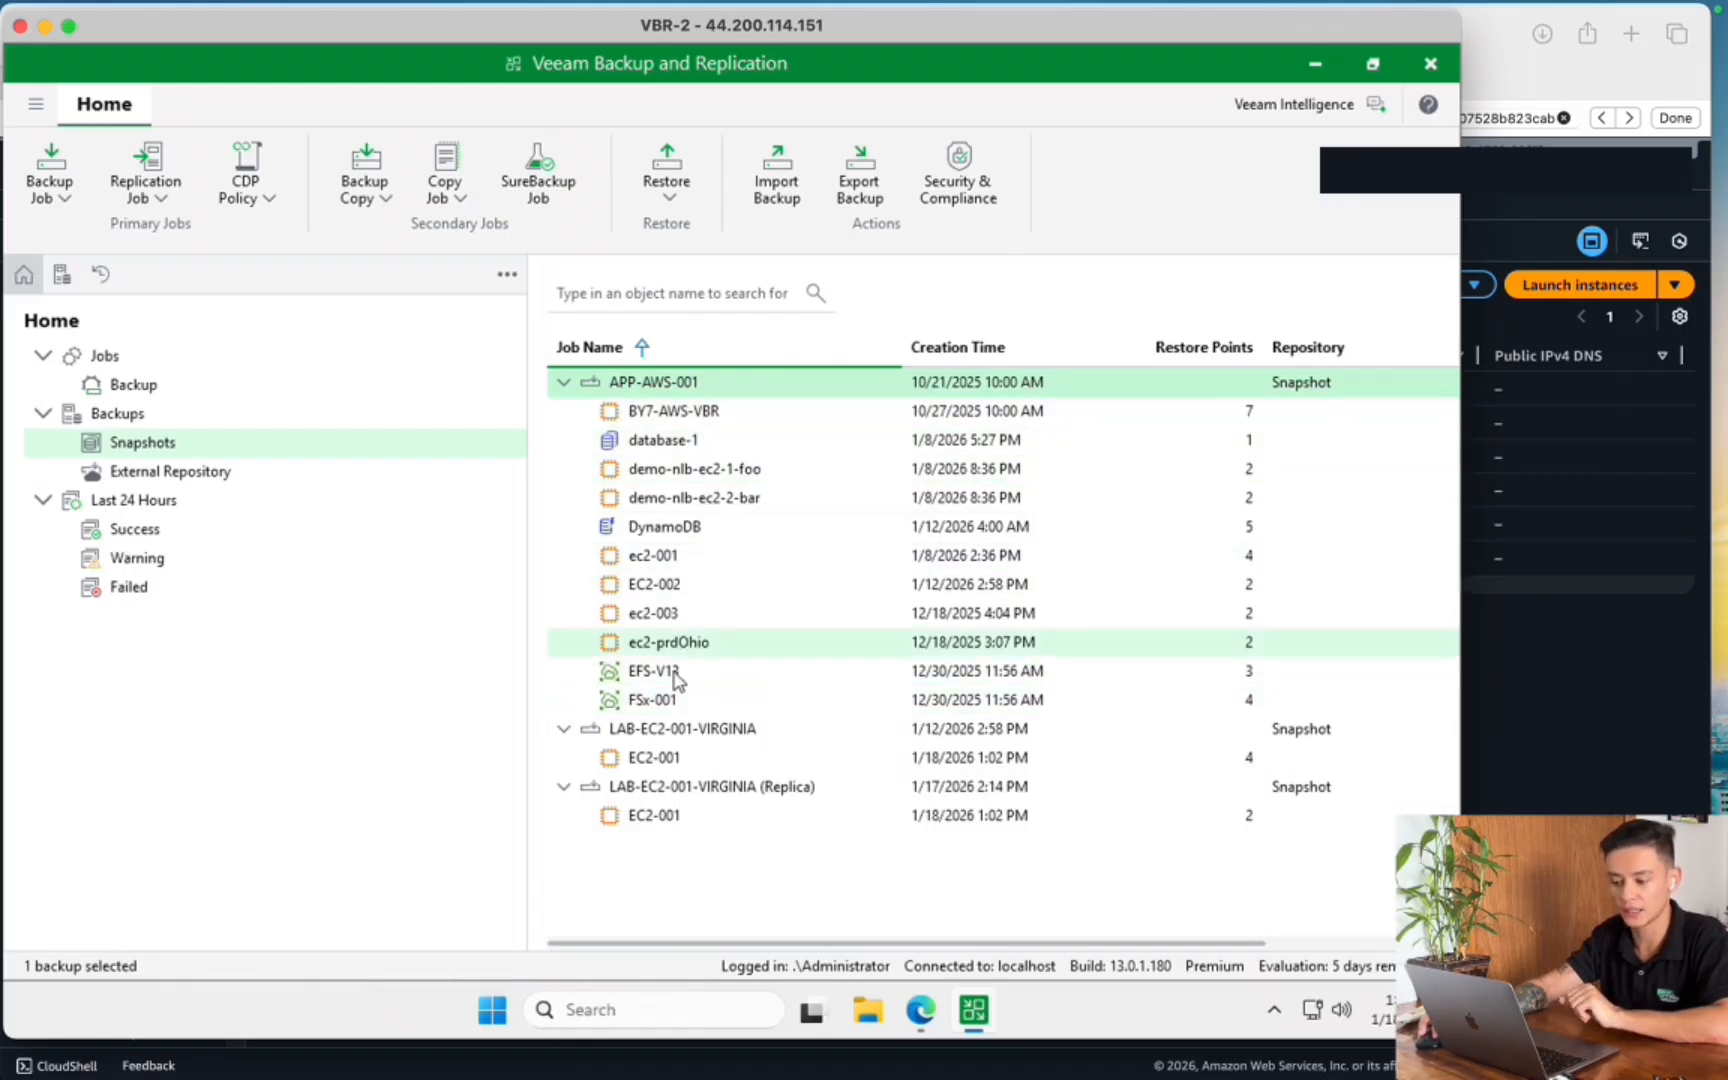
click(564, 383)
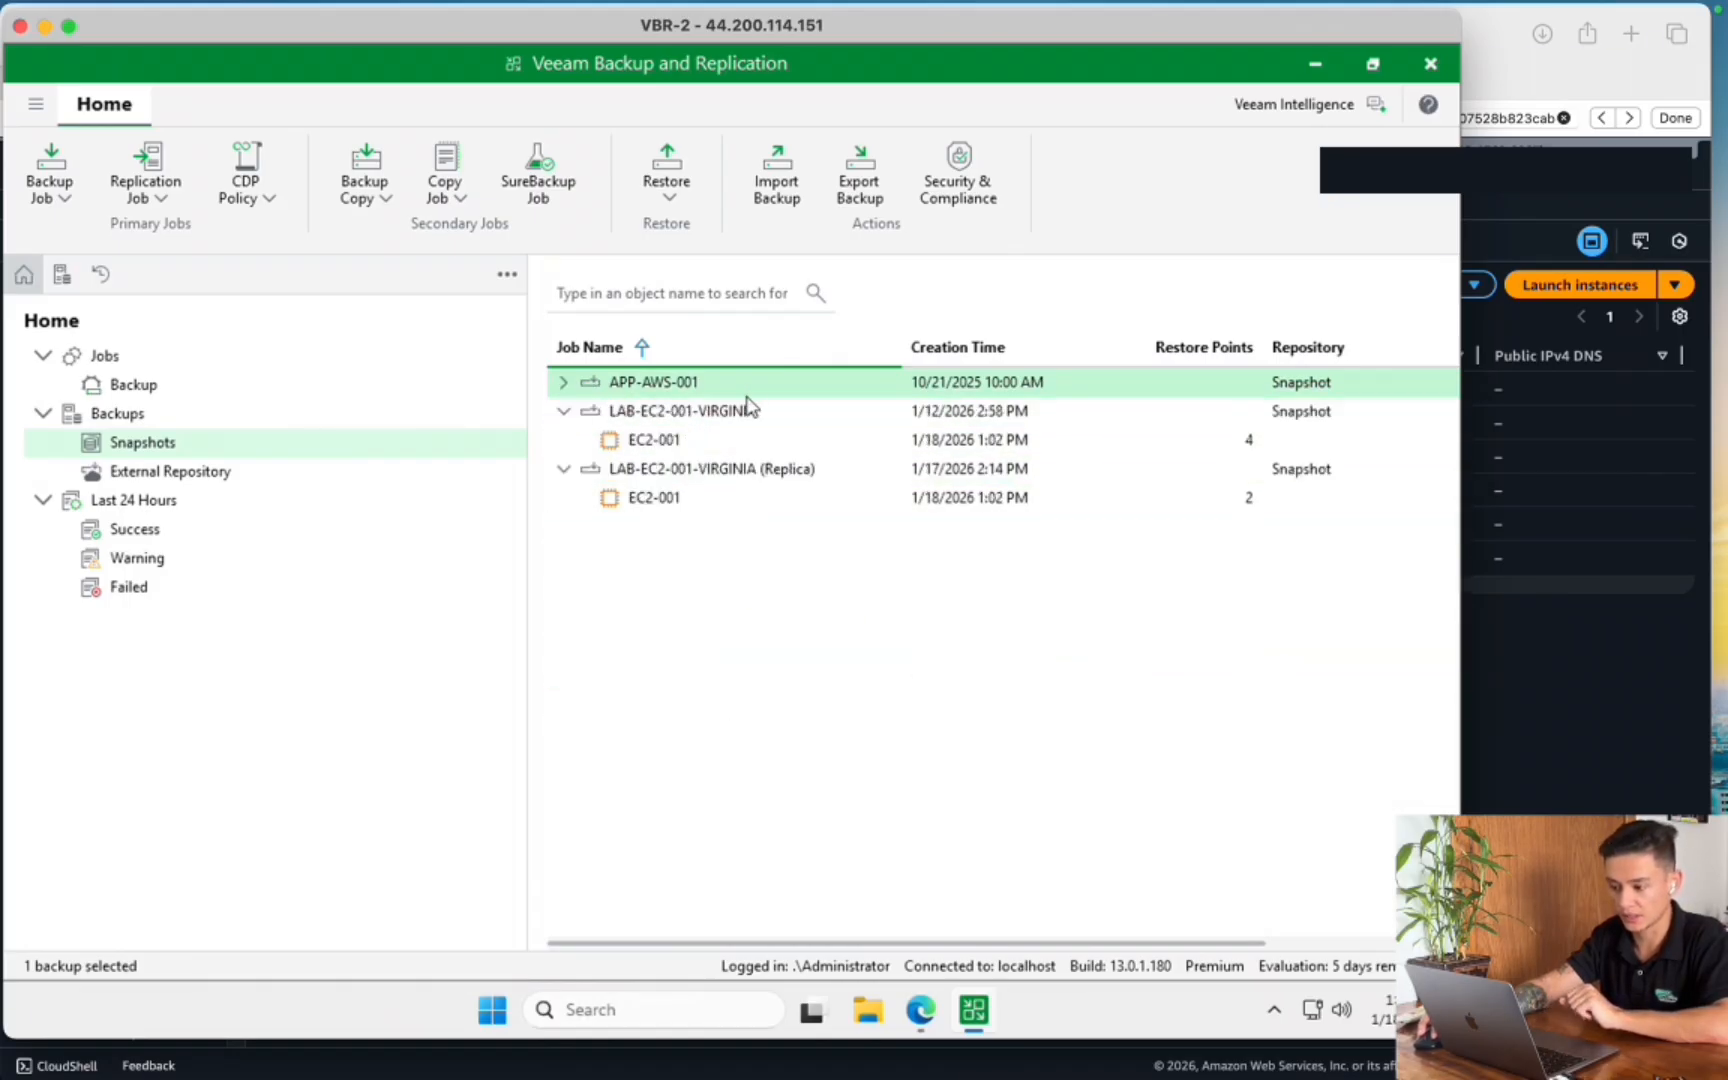
Examine the EC2-001 entries under LAB-EC2-001-VIRGINIA and its replica
click(706, 447)
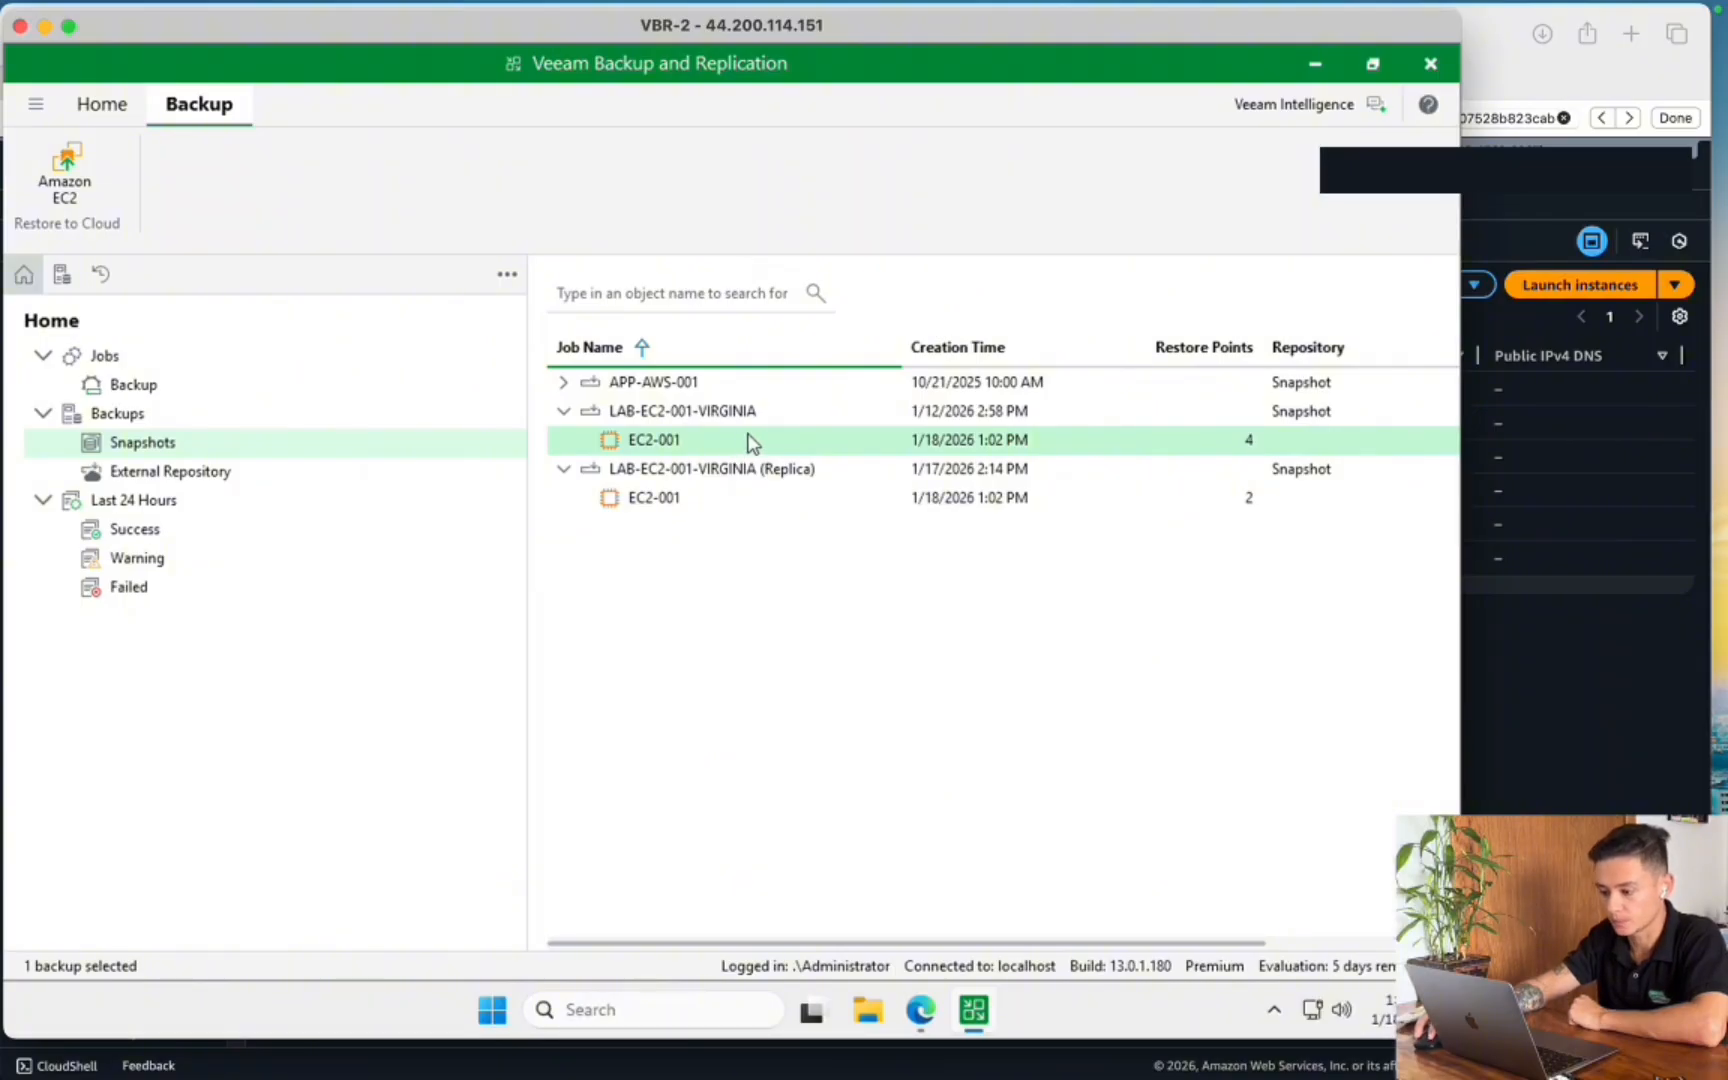
click(773, 417)
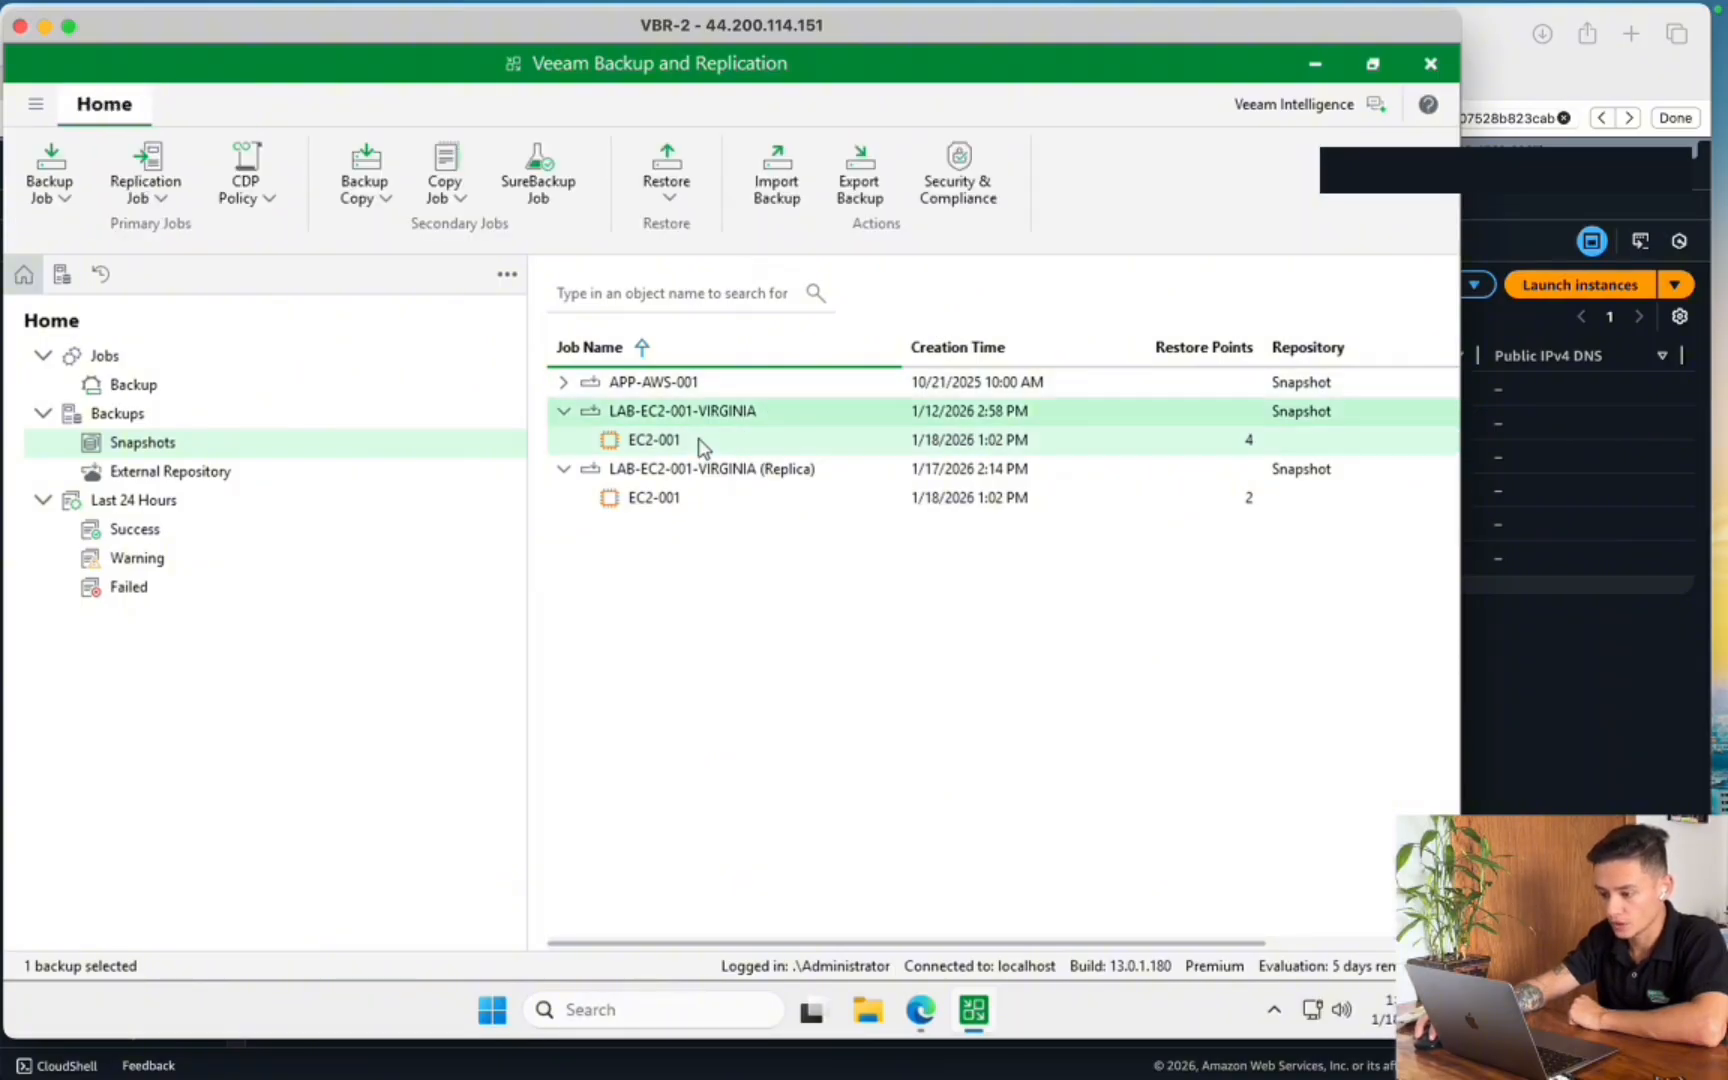
click(718, 443)
click(705, 474)
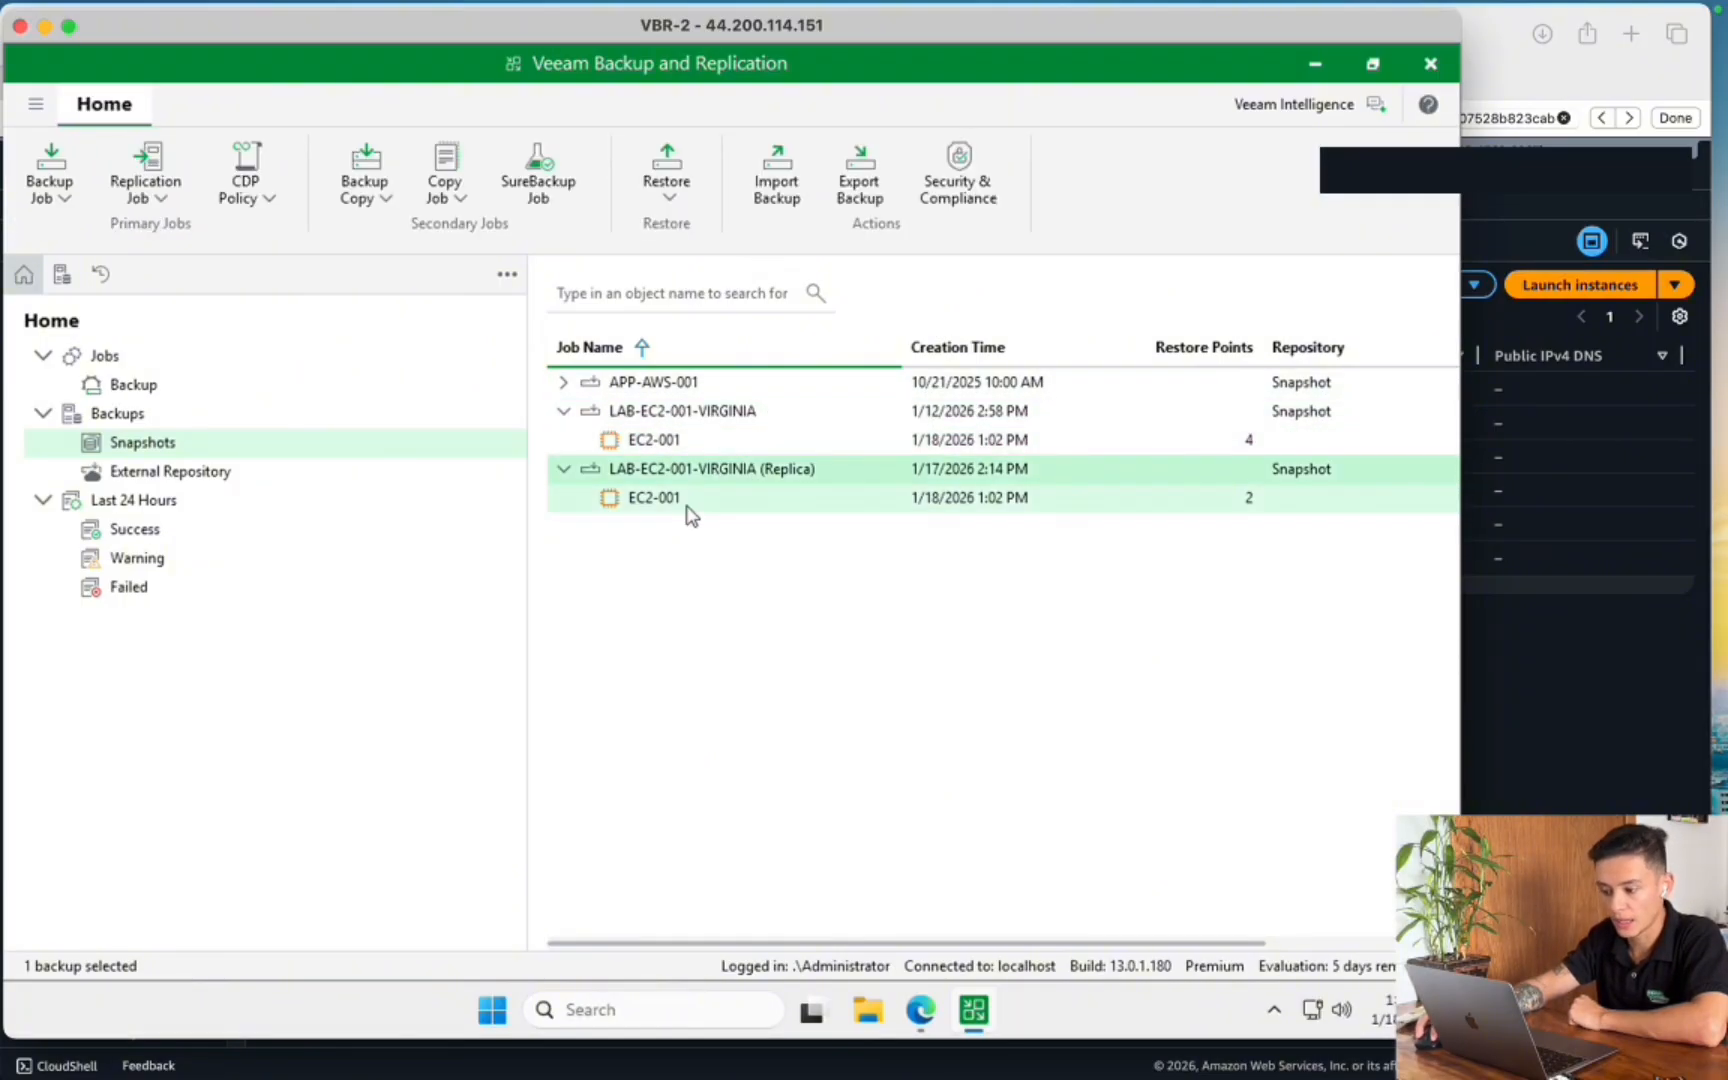
click(688, 504)
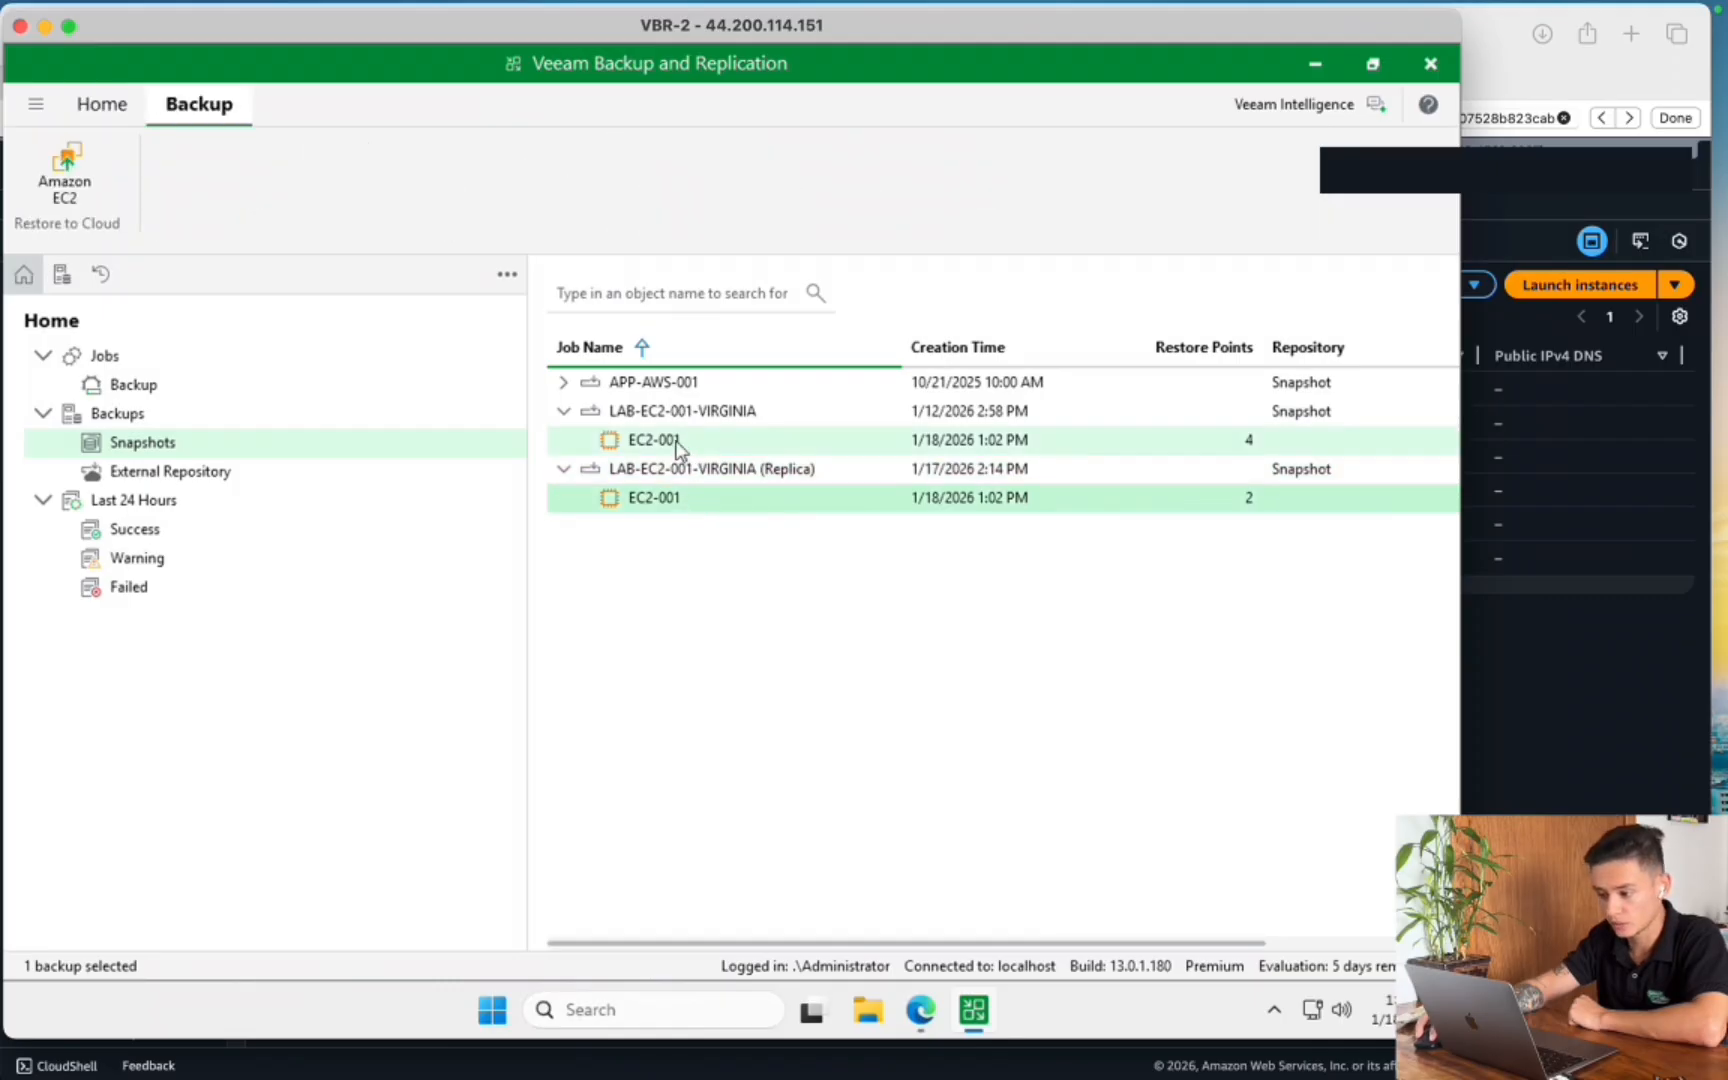
Open the Amazon EC2 restore wizard for EC2-001 from the LAB-EC2-001-VIRGINIA snapshots and close the two older Veeam Backup for AWS tabs
right_click(677, 443)
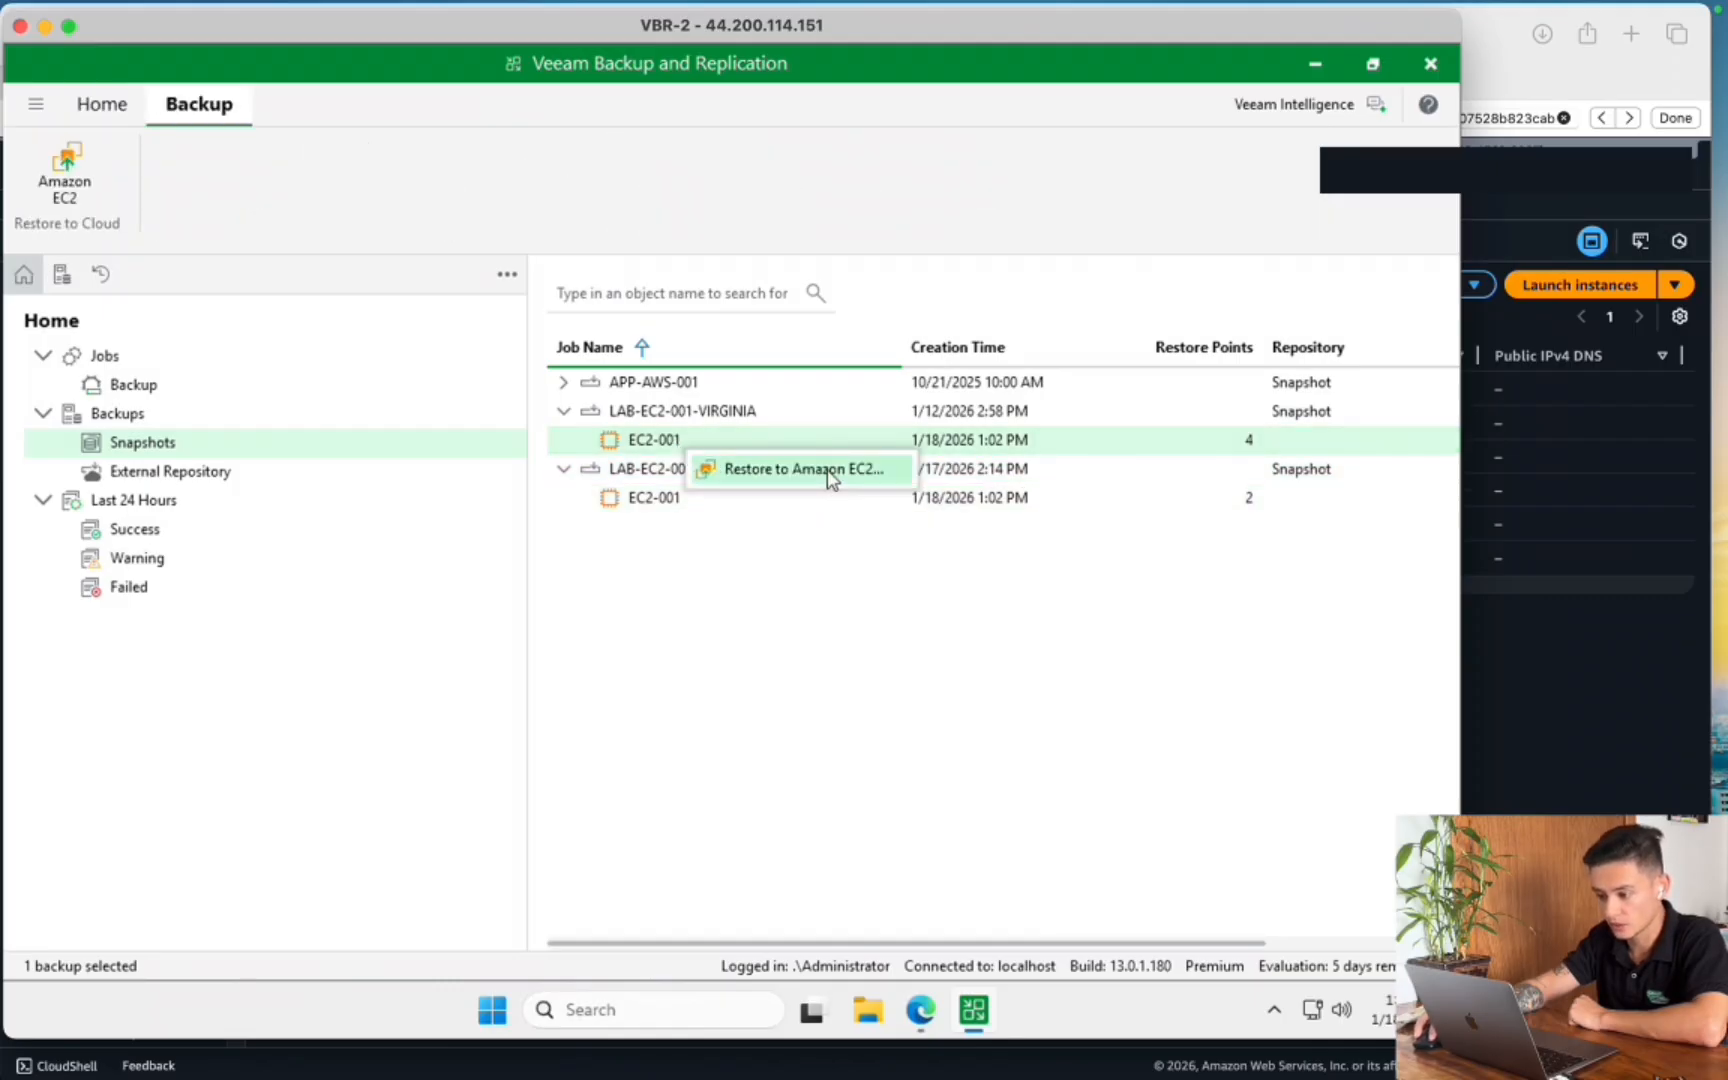
click(764, 628)
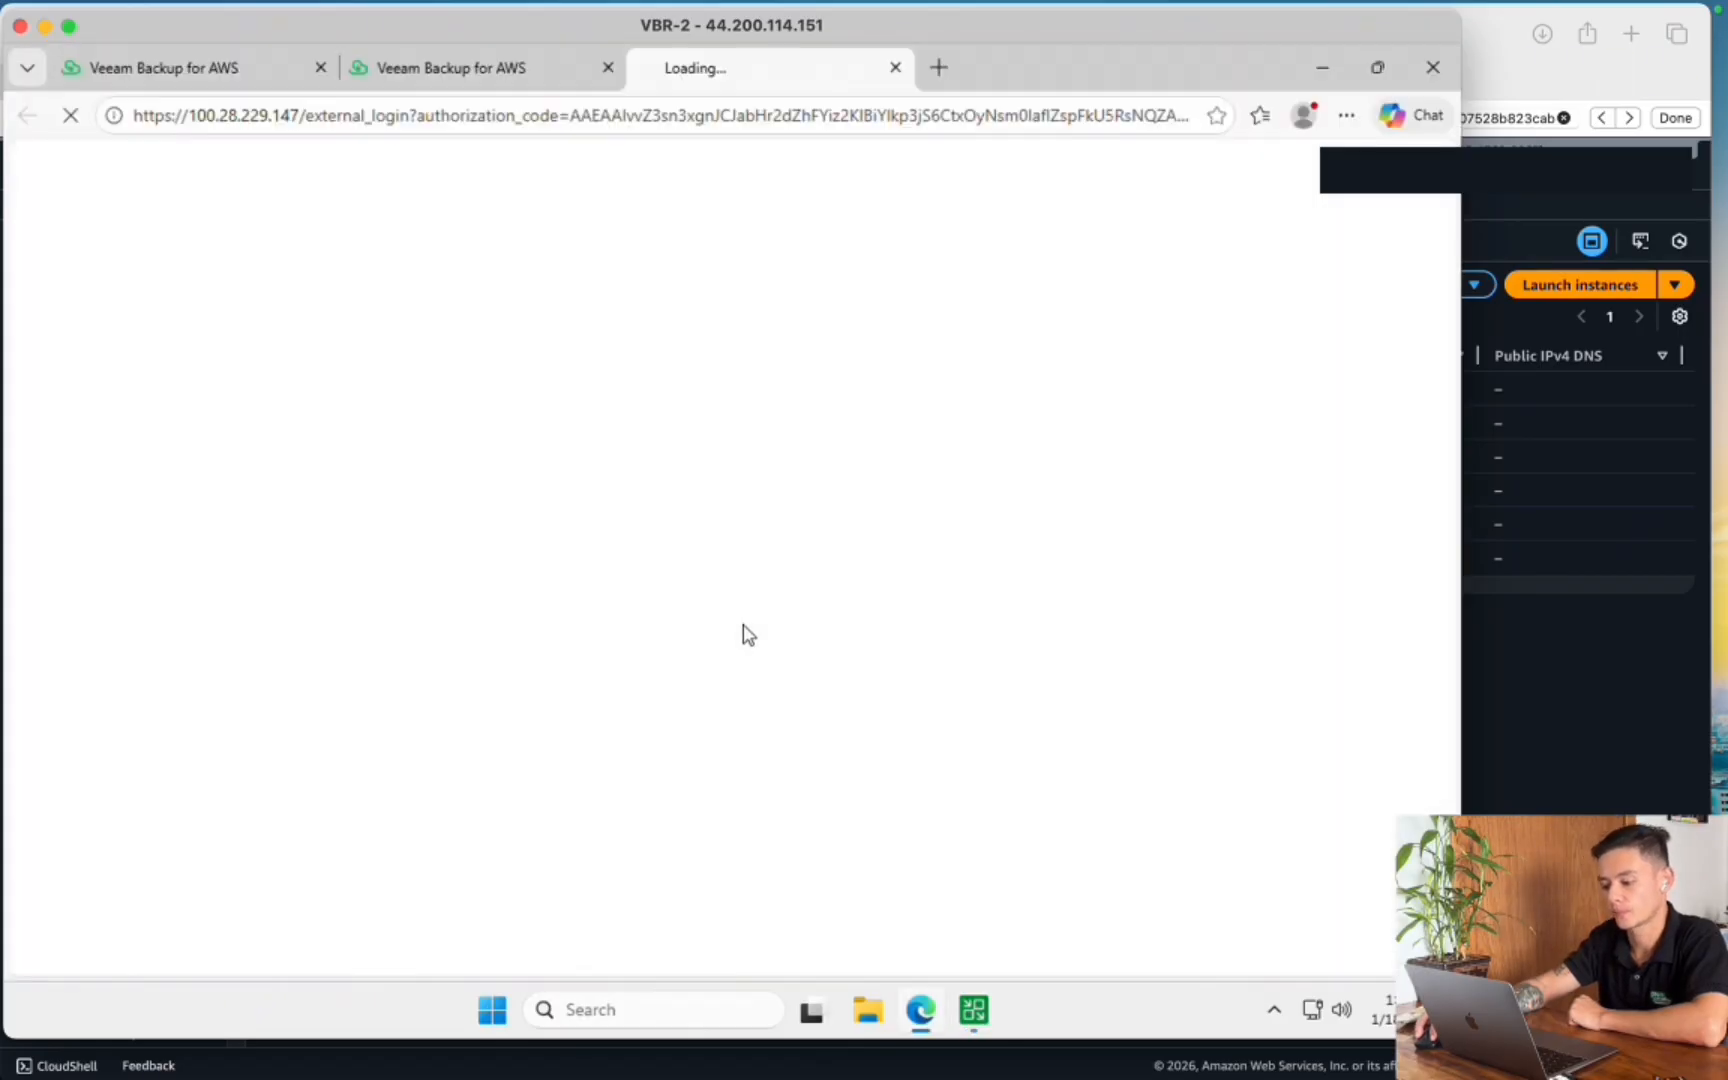
click(319, 68)
click(319, 68)
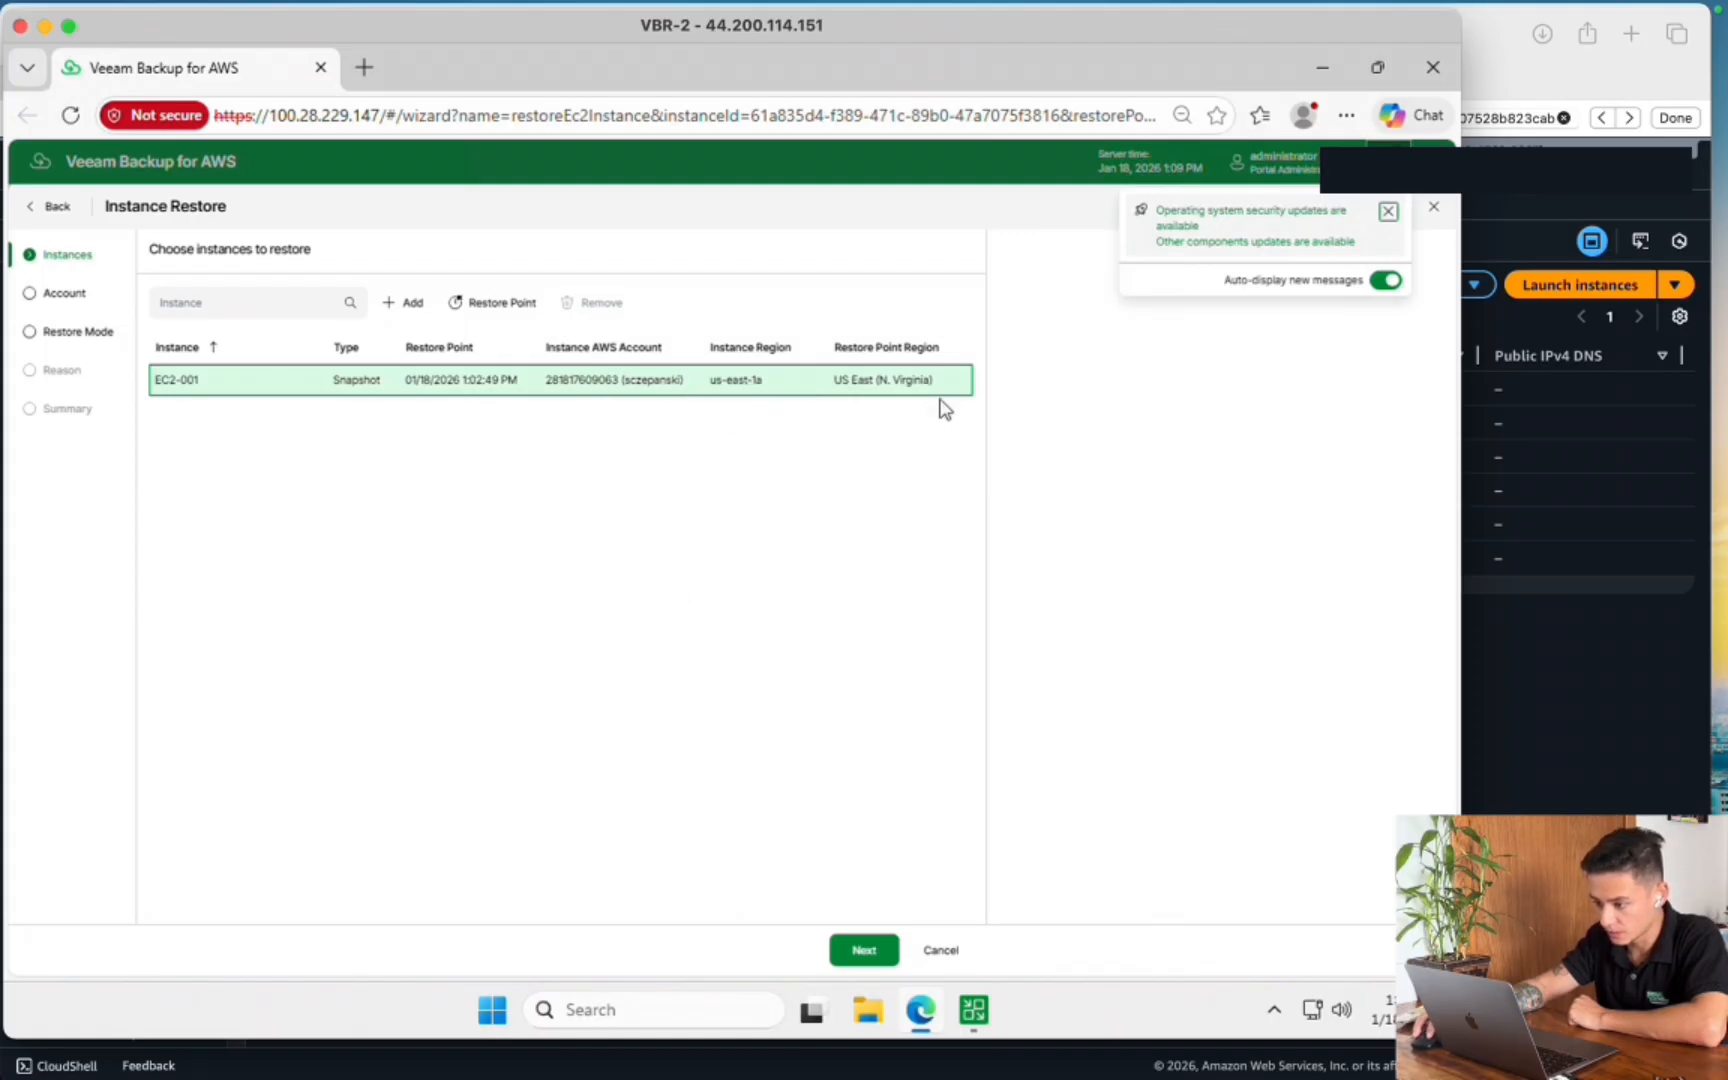
Return to Veeam Backup and Replication and start an Amazon EC2 restore of EC2-001 from LAB-EC2-001-VIRGINIA (Replica)
mouse_move(973, 1010)
click(884, 800)
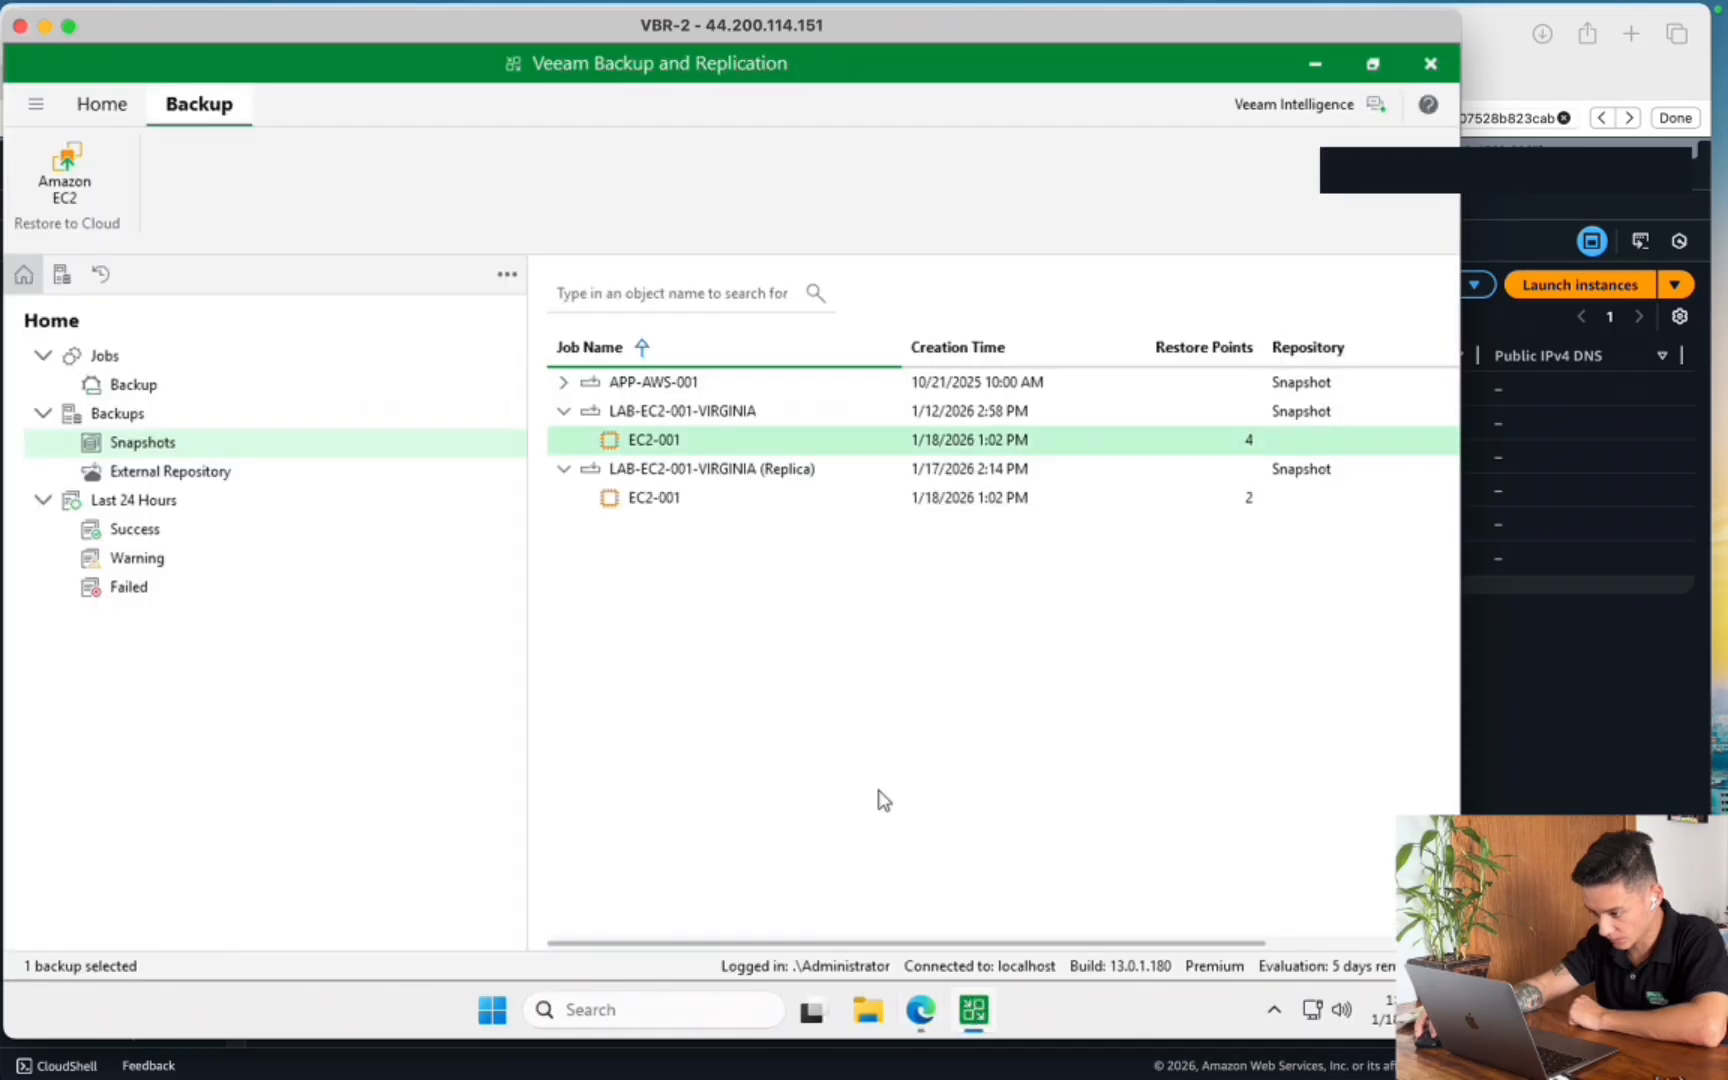
right_click(693, 508)
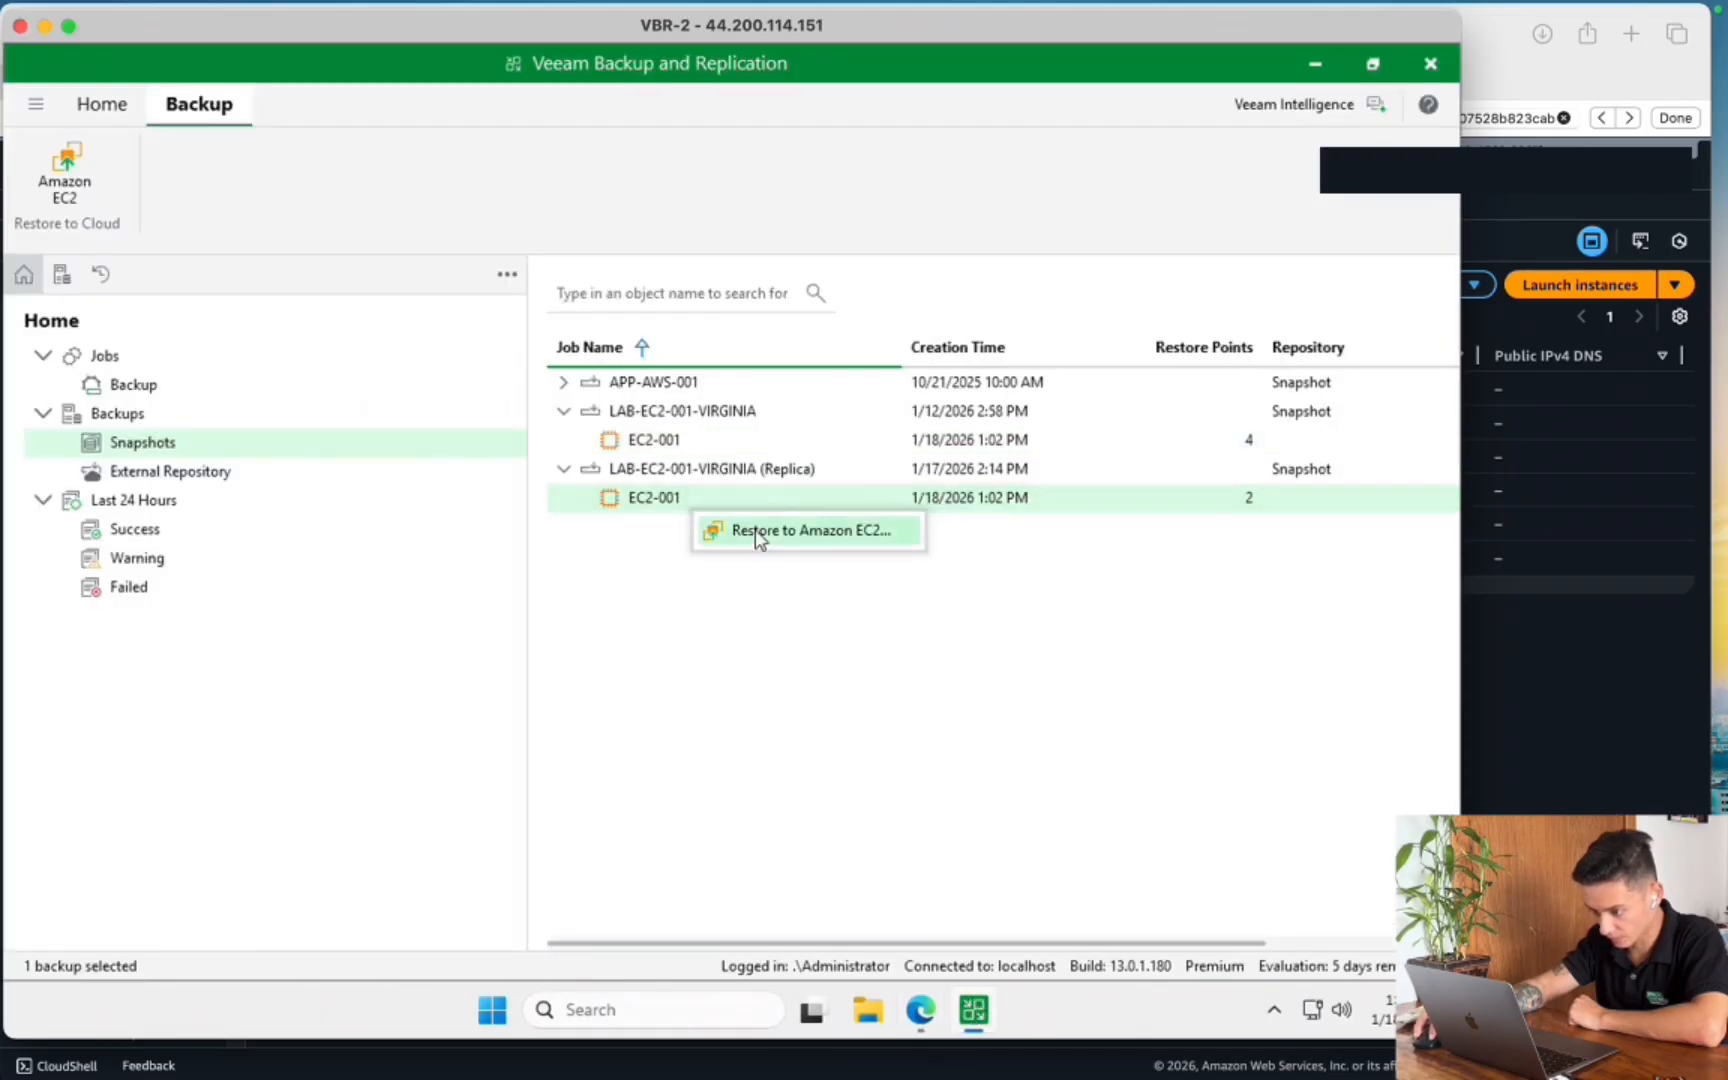
click(756, 531)
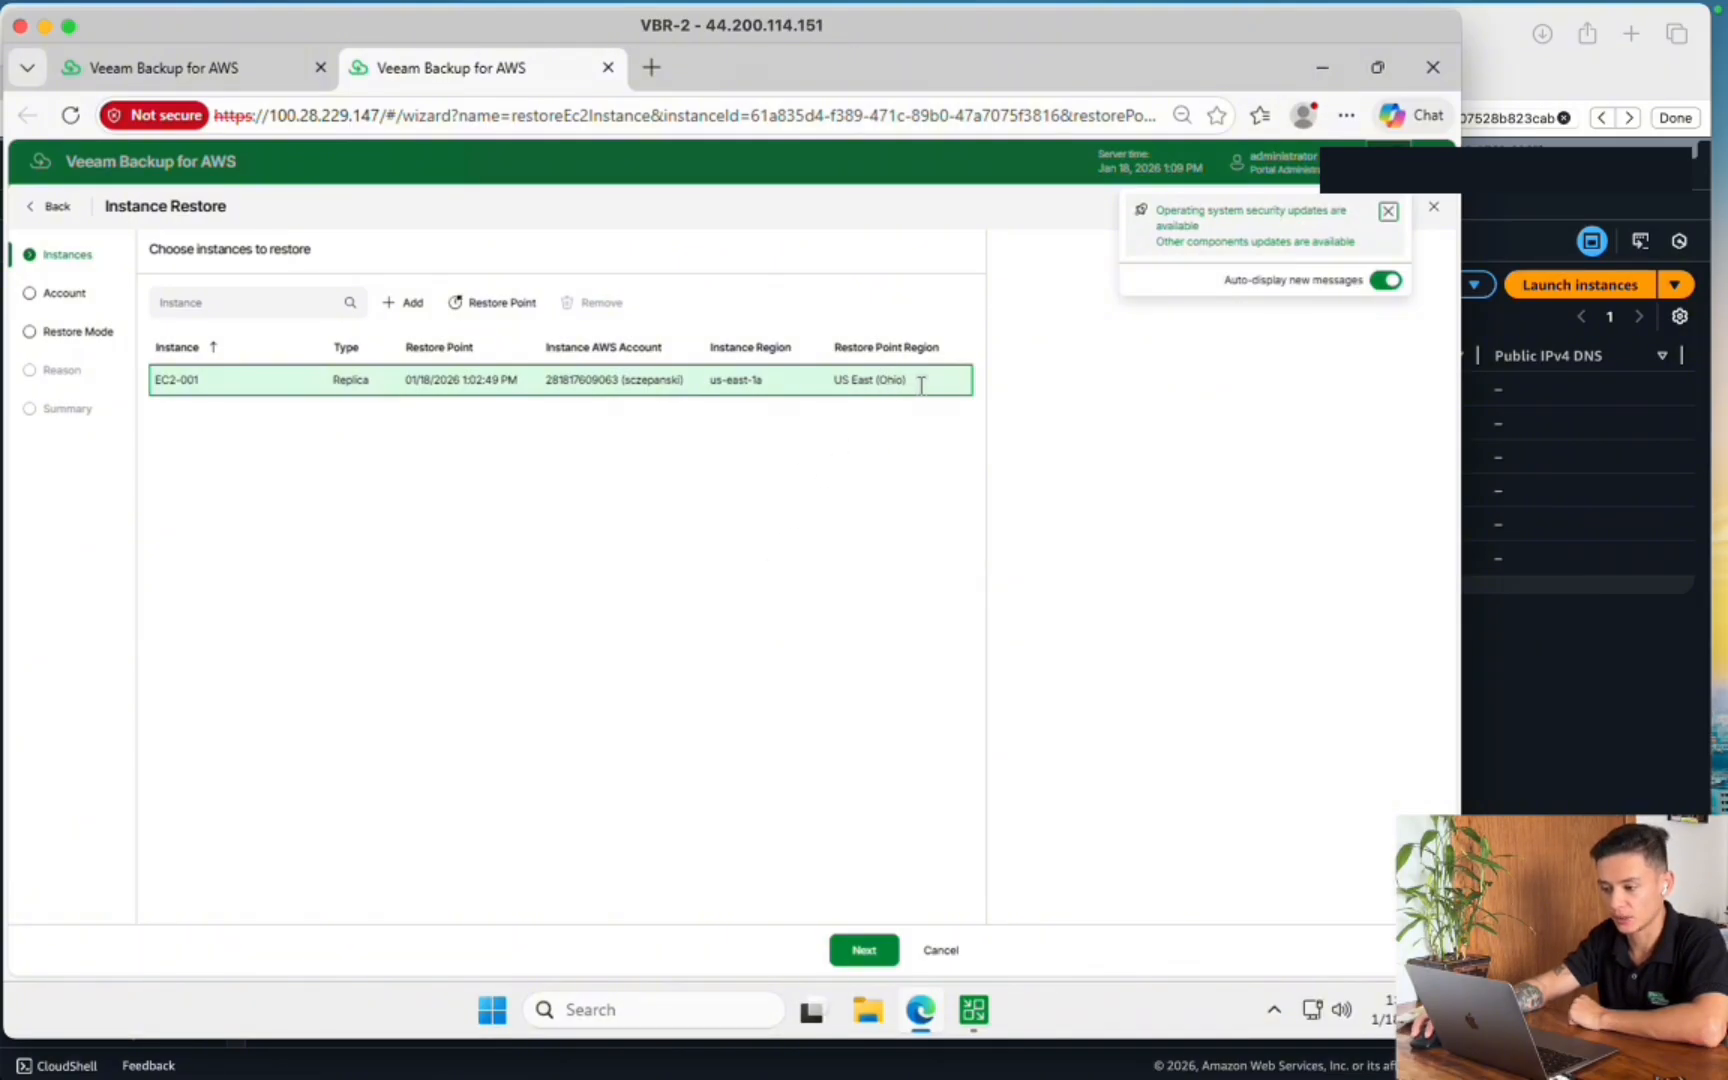
Compare the restore point type and region in the snapshot and replica restore wizards, then close the snapshot wizard
click(244, 72)
mouse_move(458, 78)
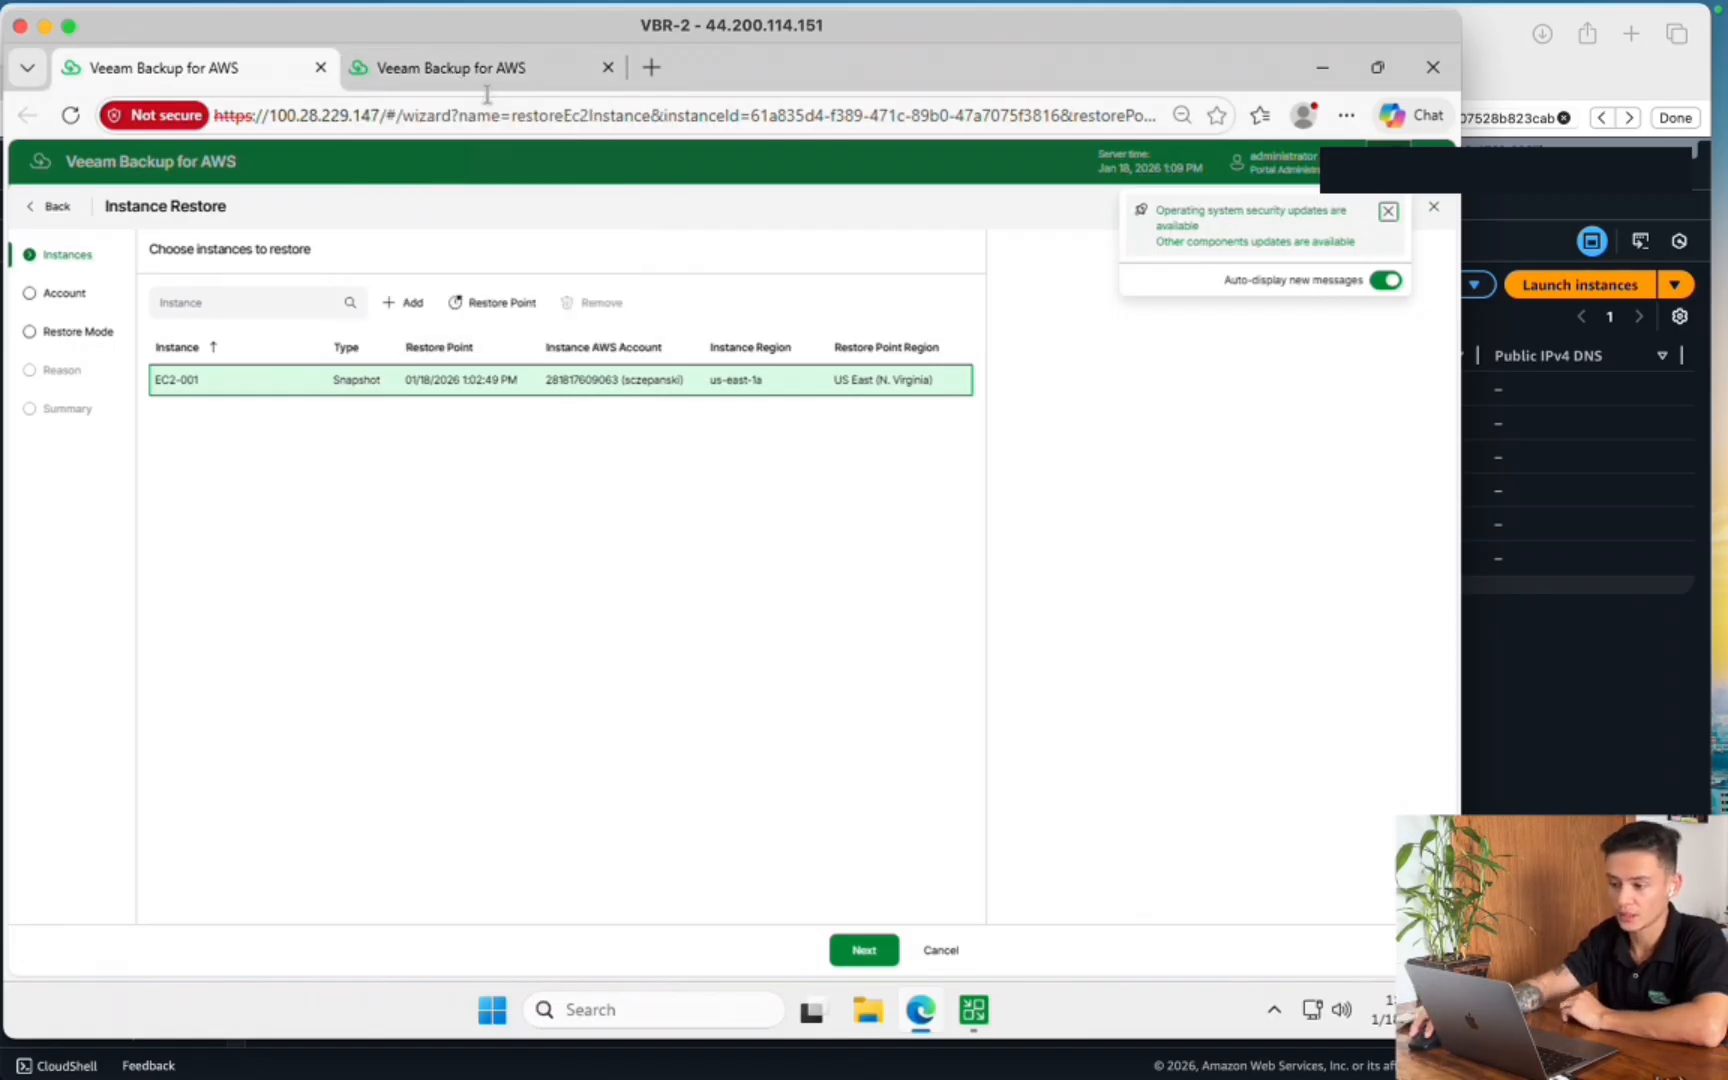
click(451, 68)
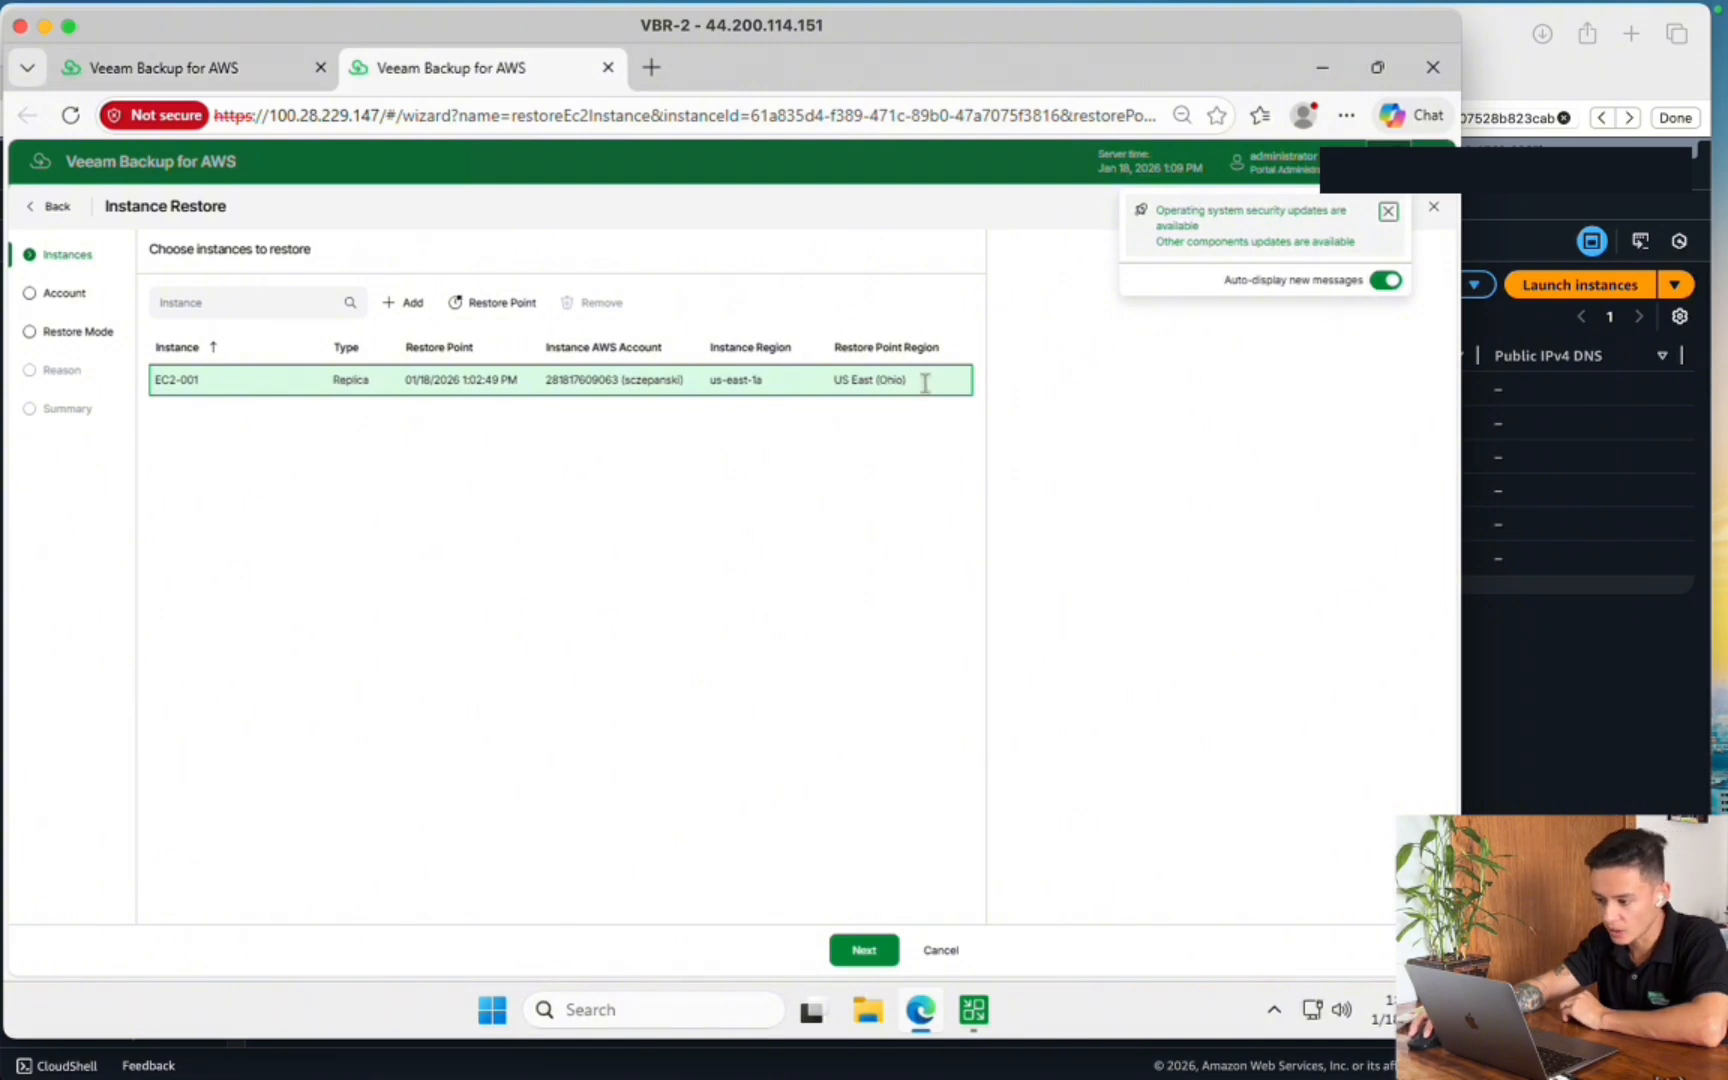
click(268, 75)
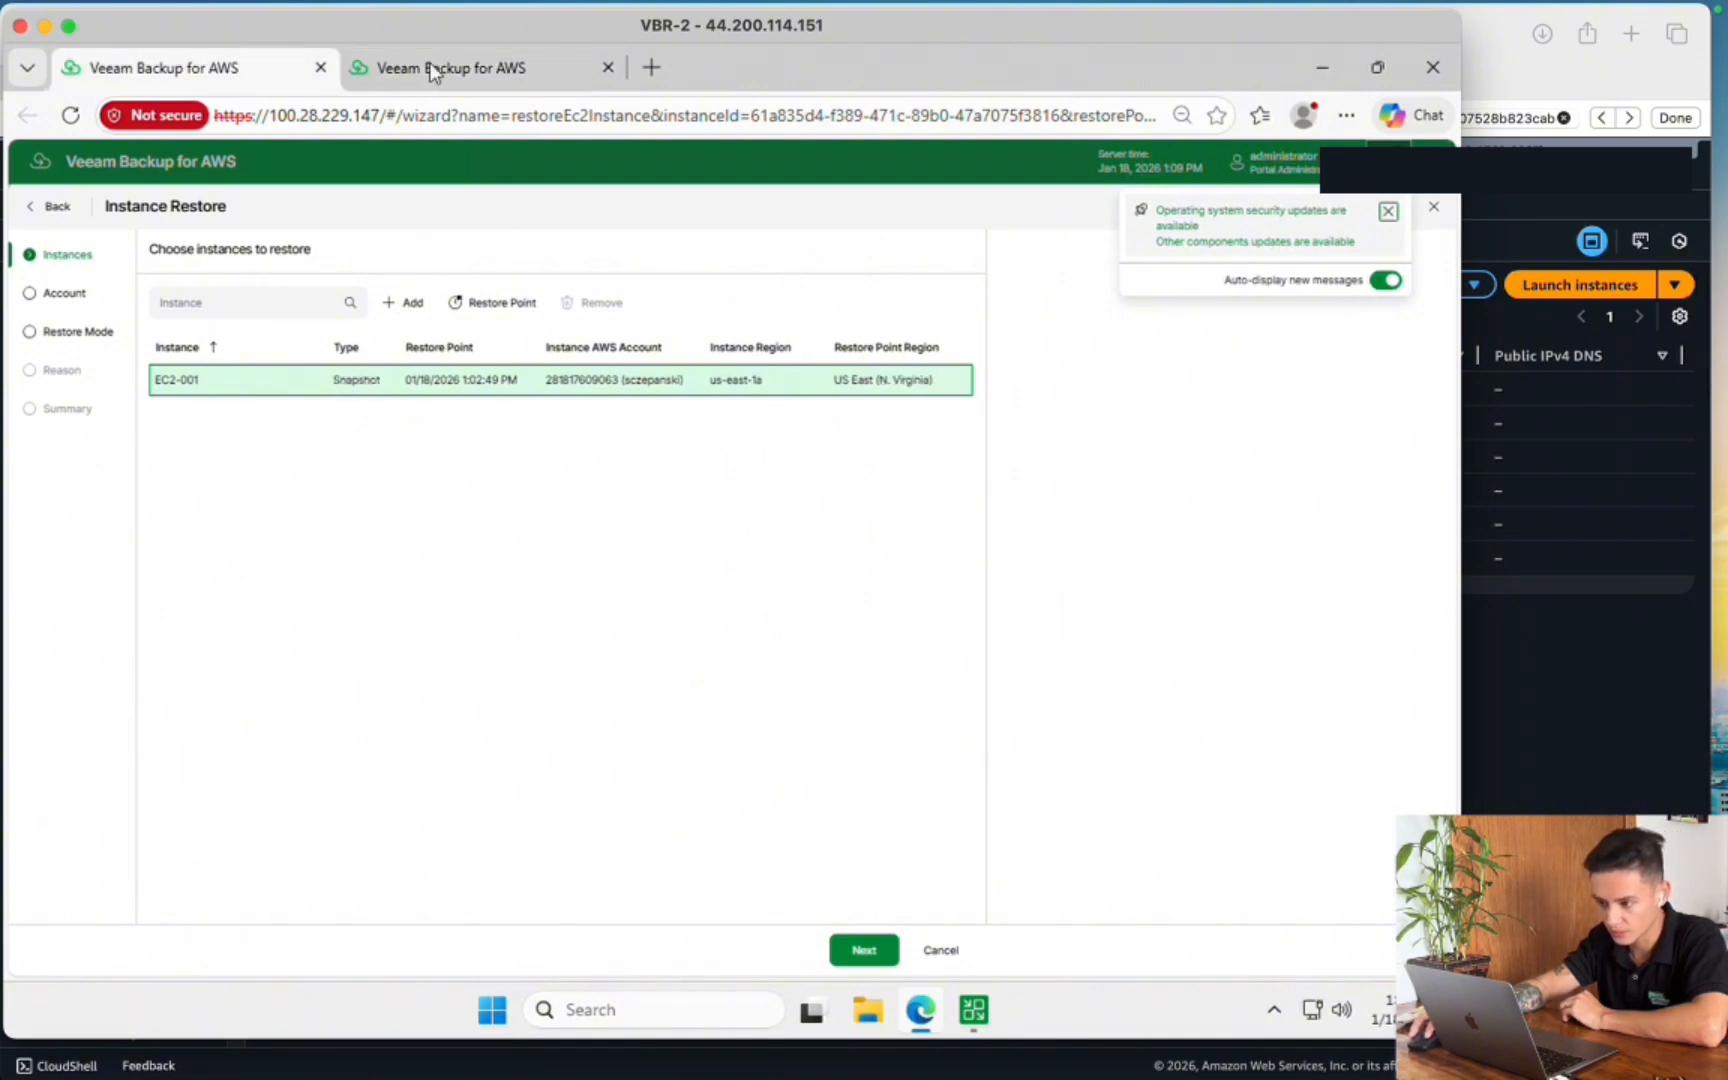
click(445, 68)
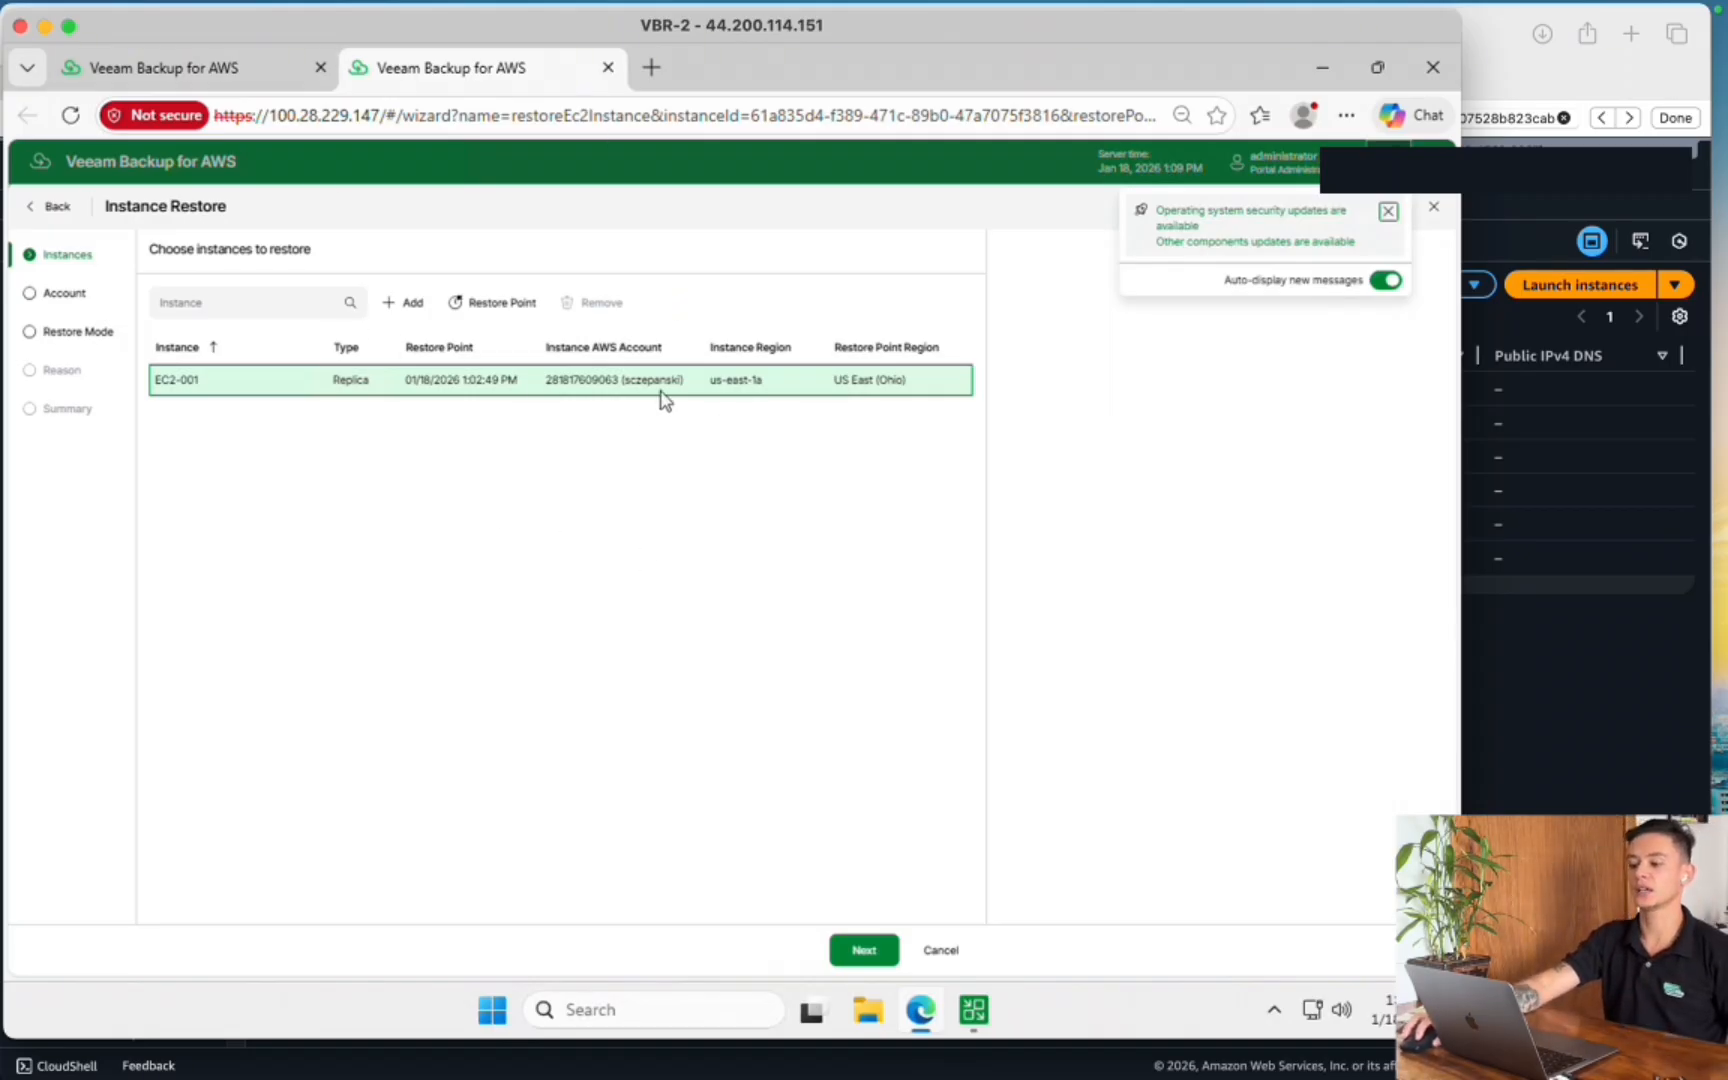
click(321, 68)
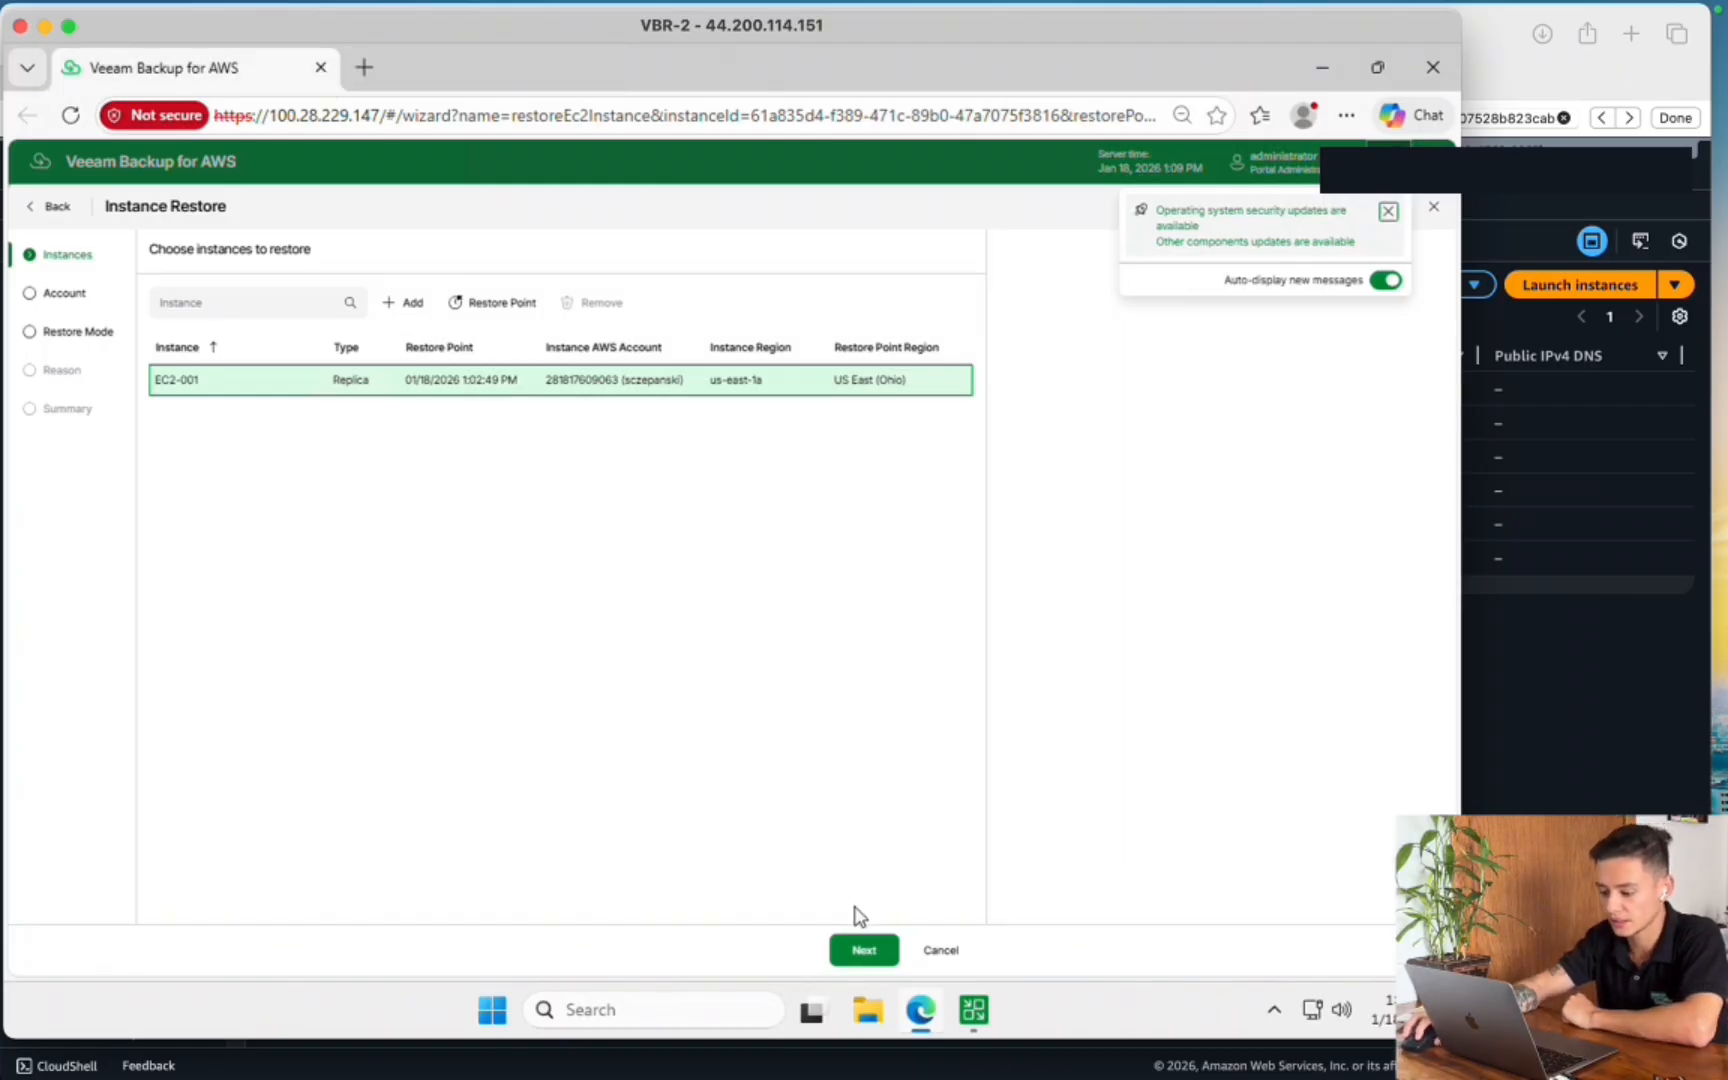
Keep IAM role AdminService for the replica restore and set the restore mode to a new location in US West (N. California)
click(864, 950)
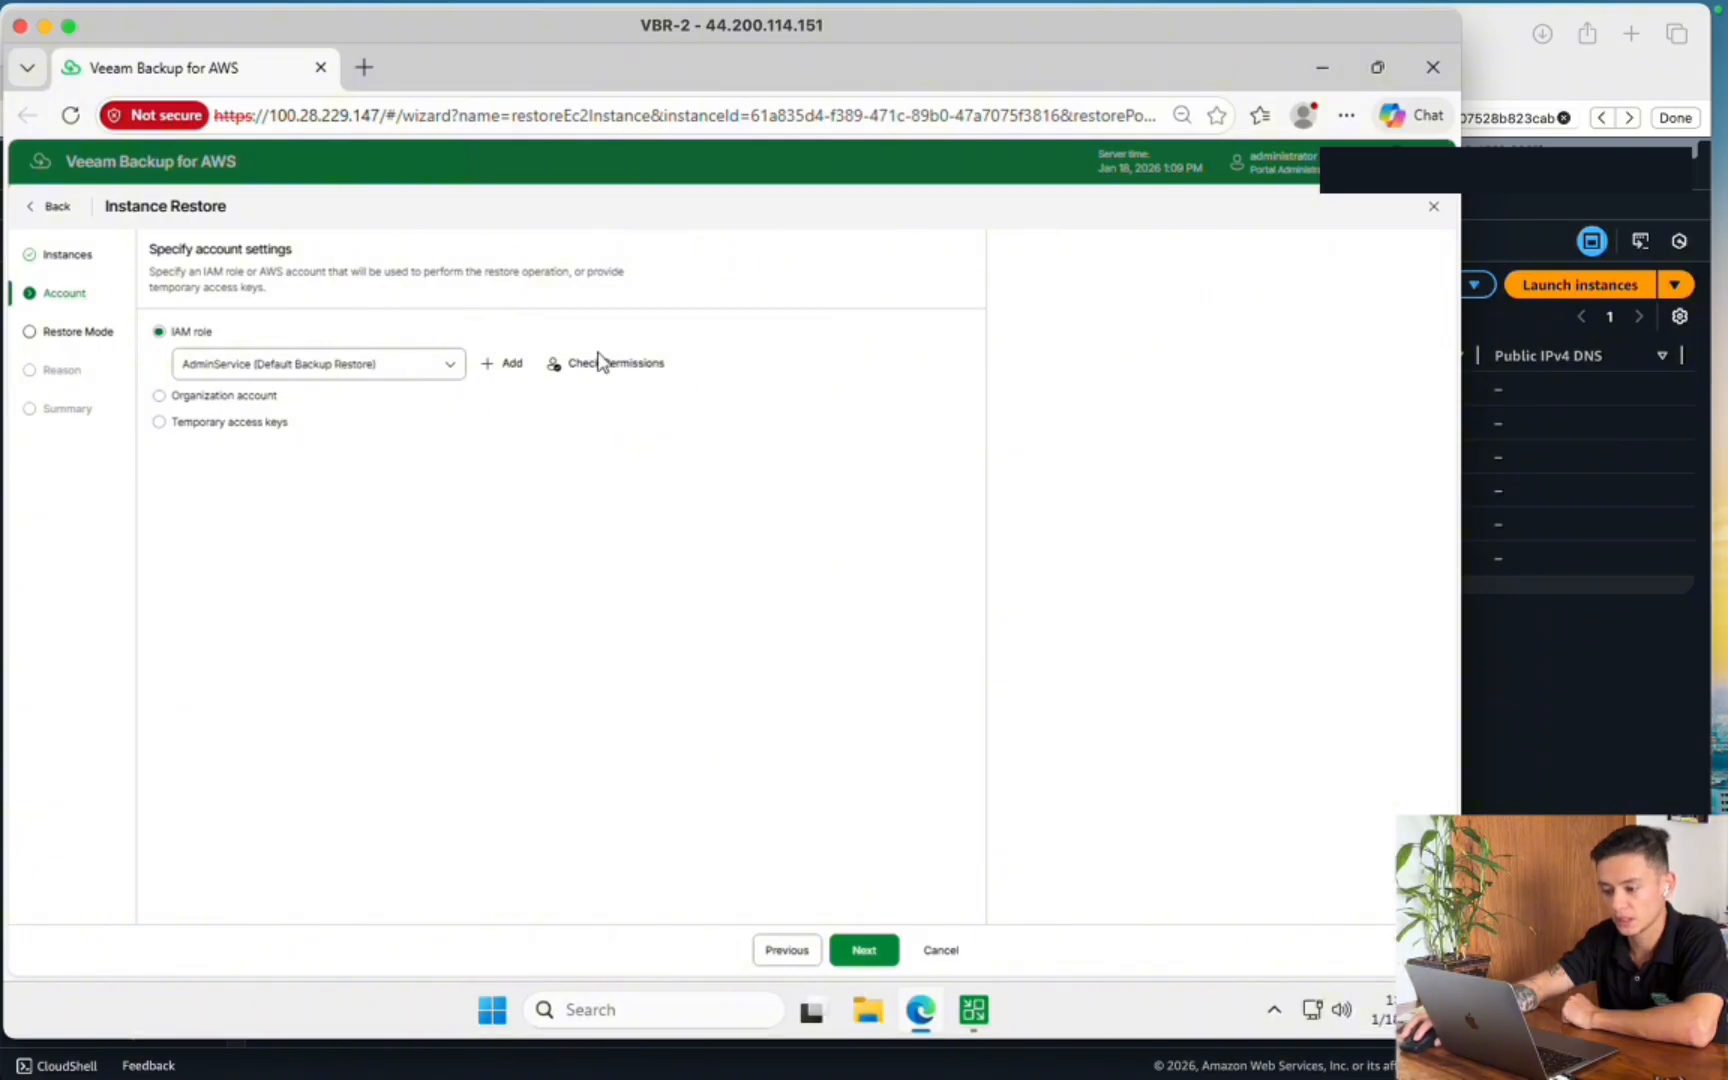
click(866, 955)
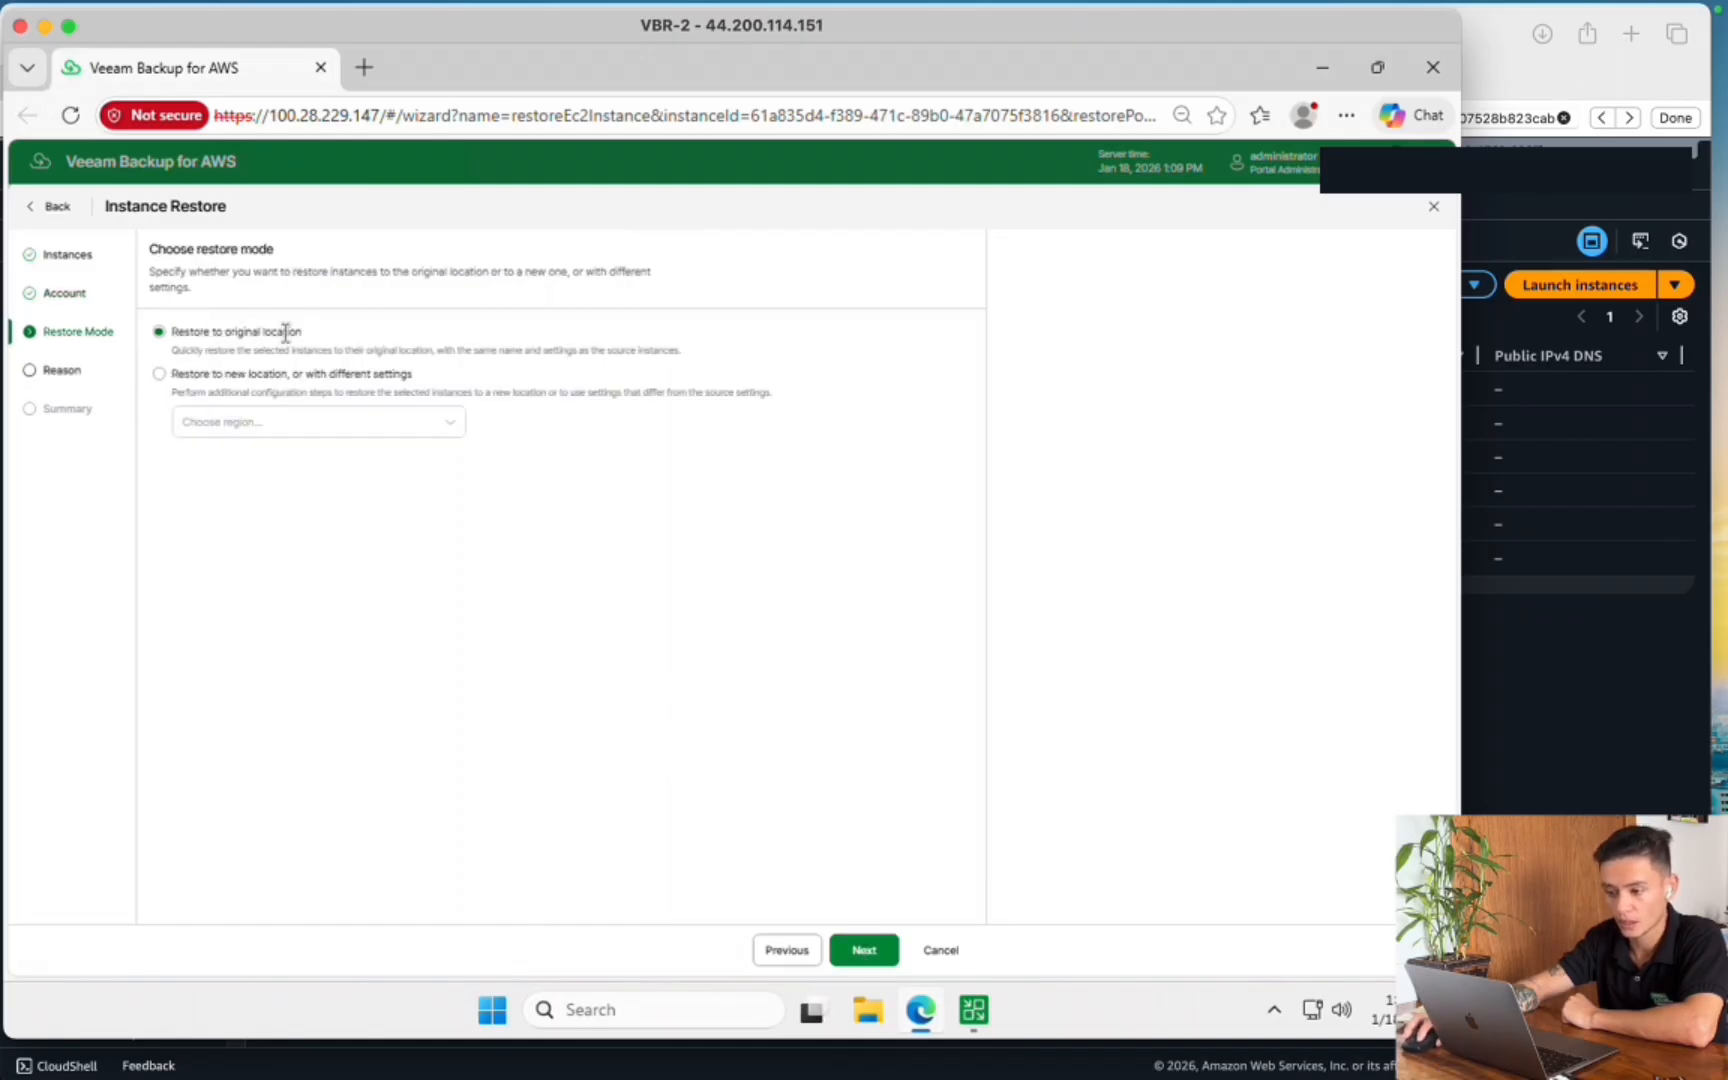
click(350, 387)
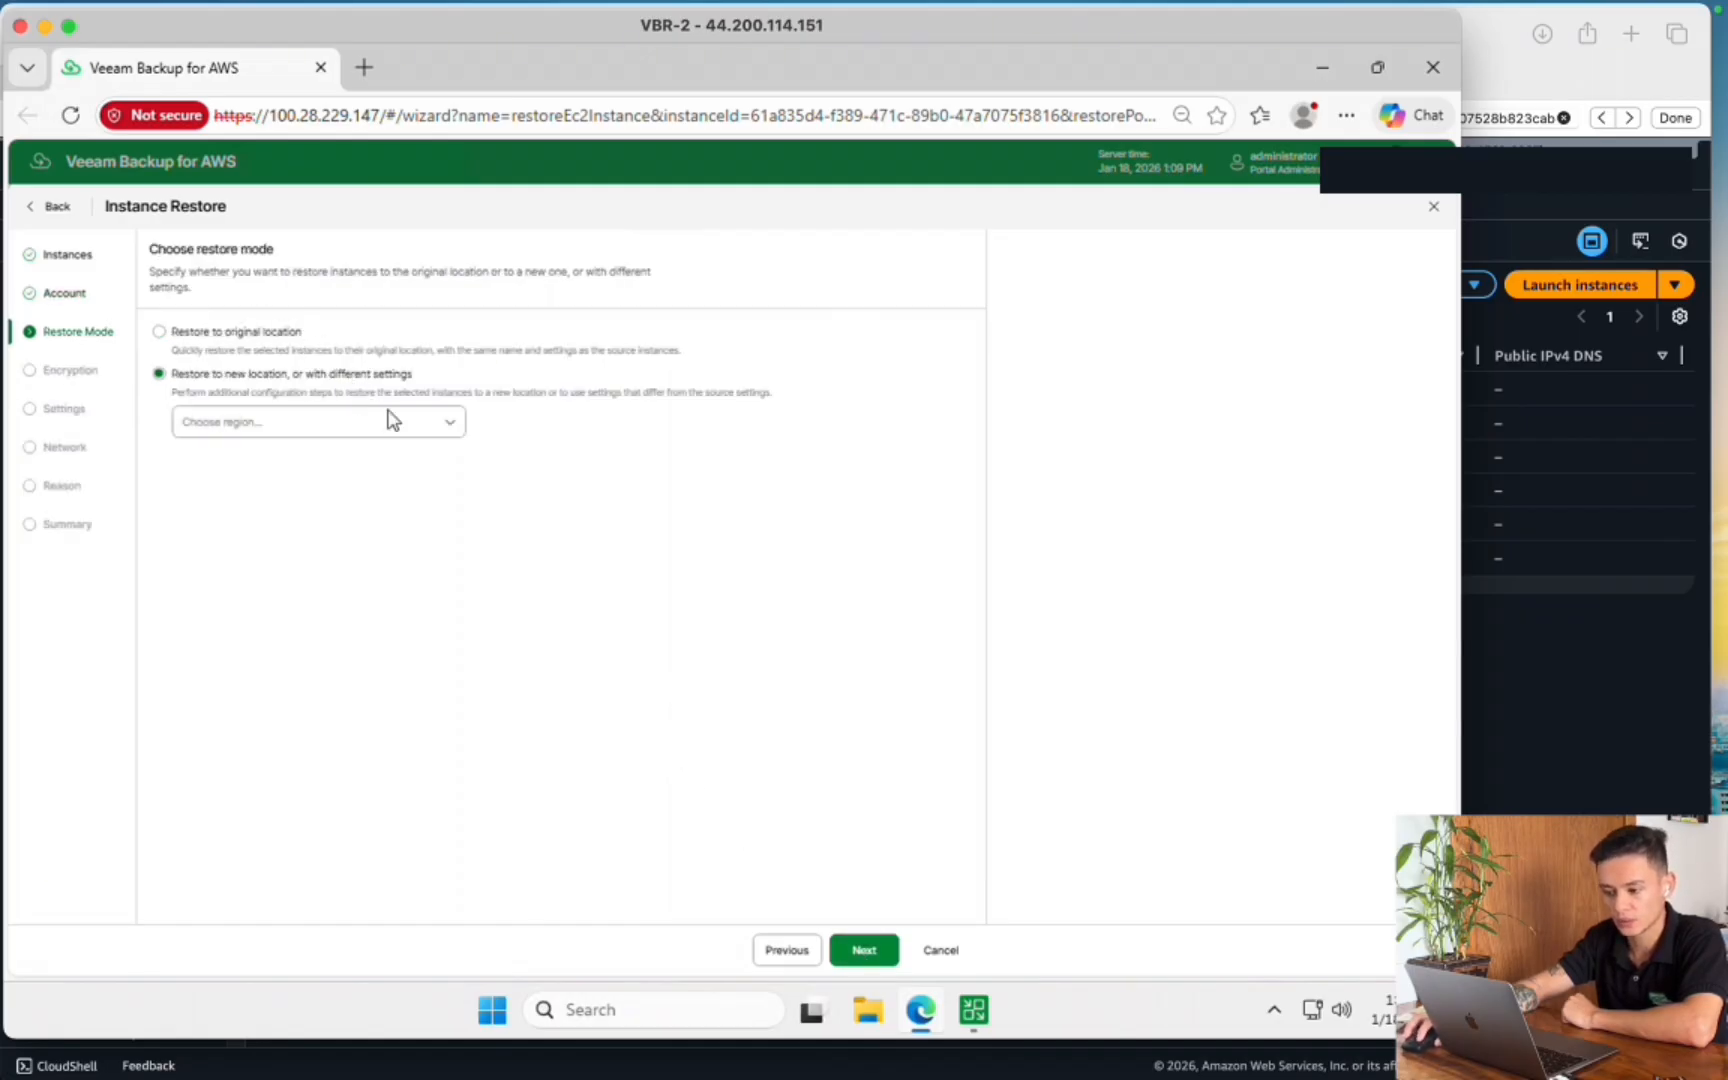
click(386, 421)
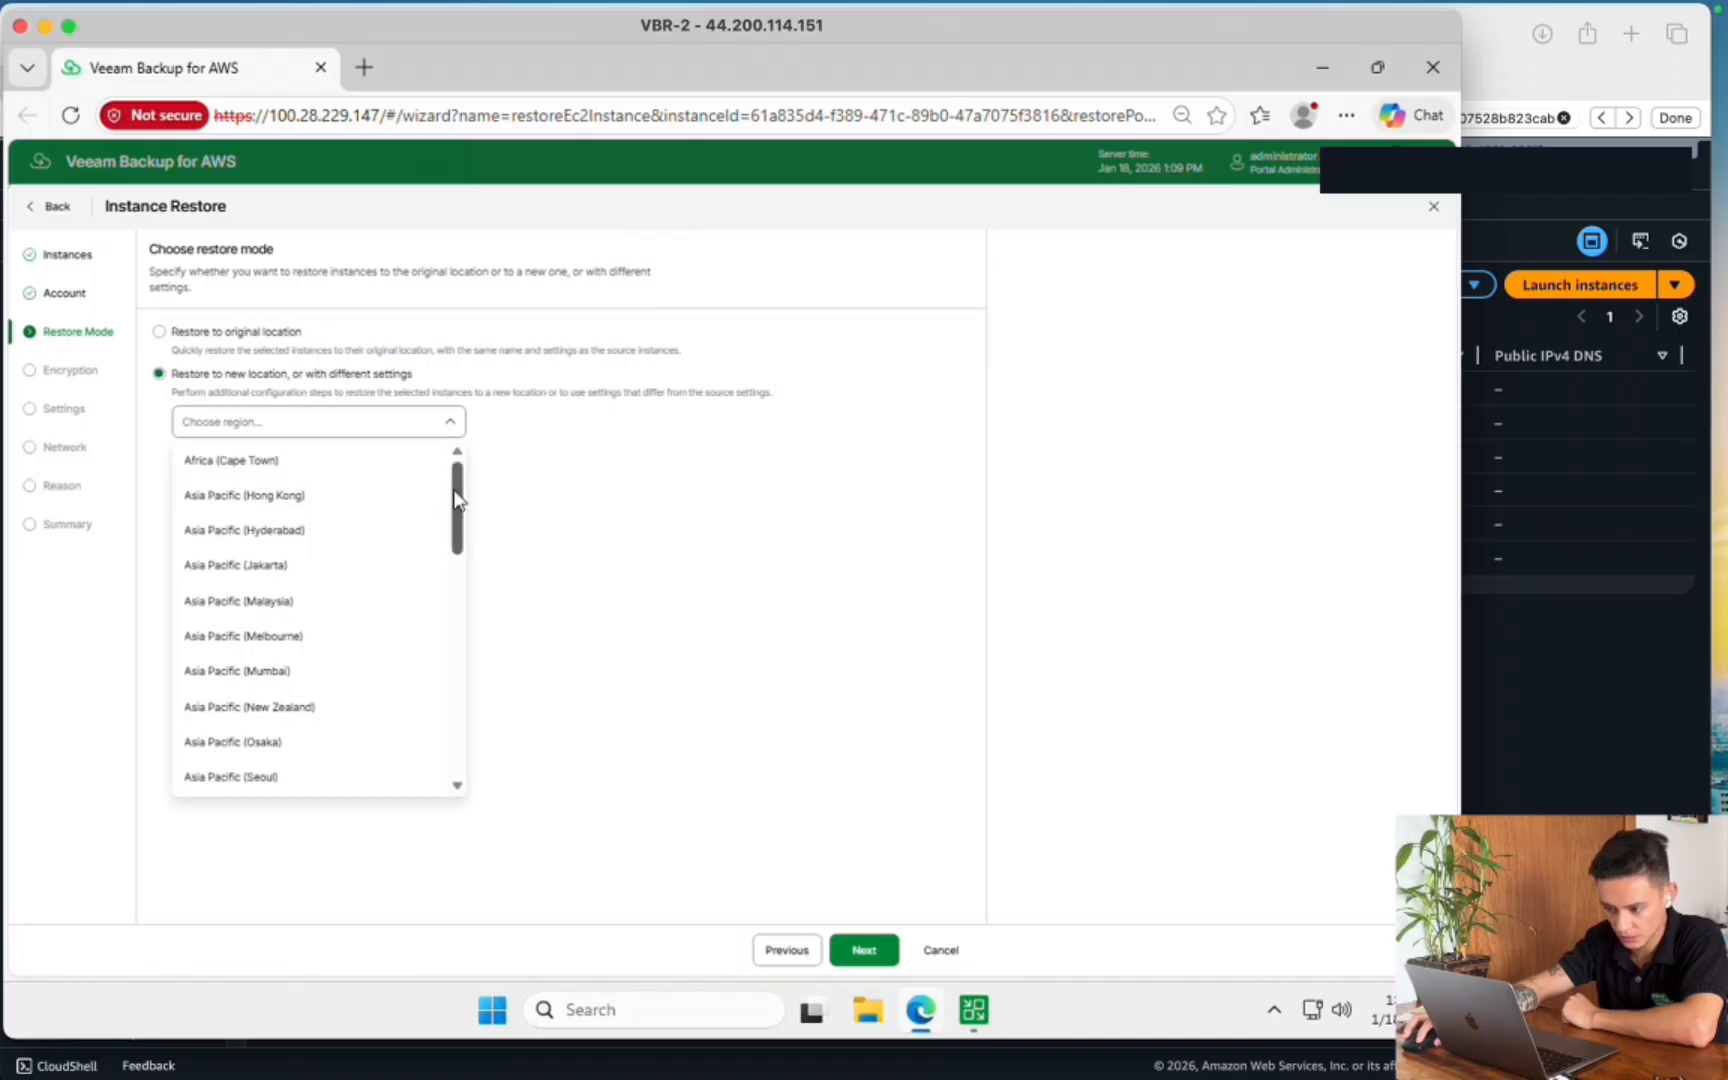
drag(457, 470, 458, 765)
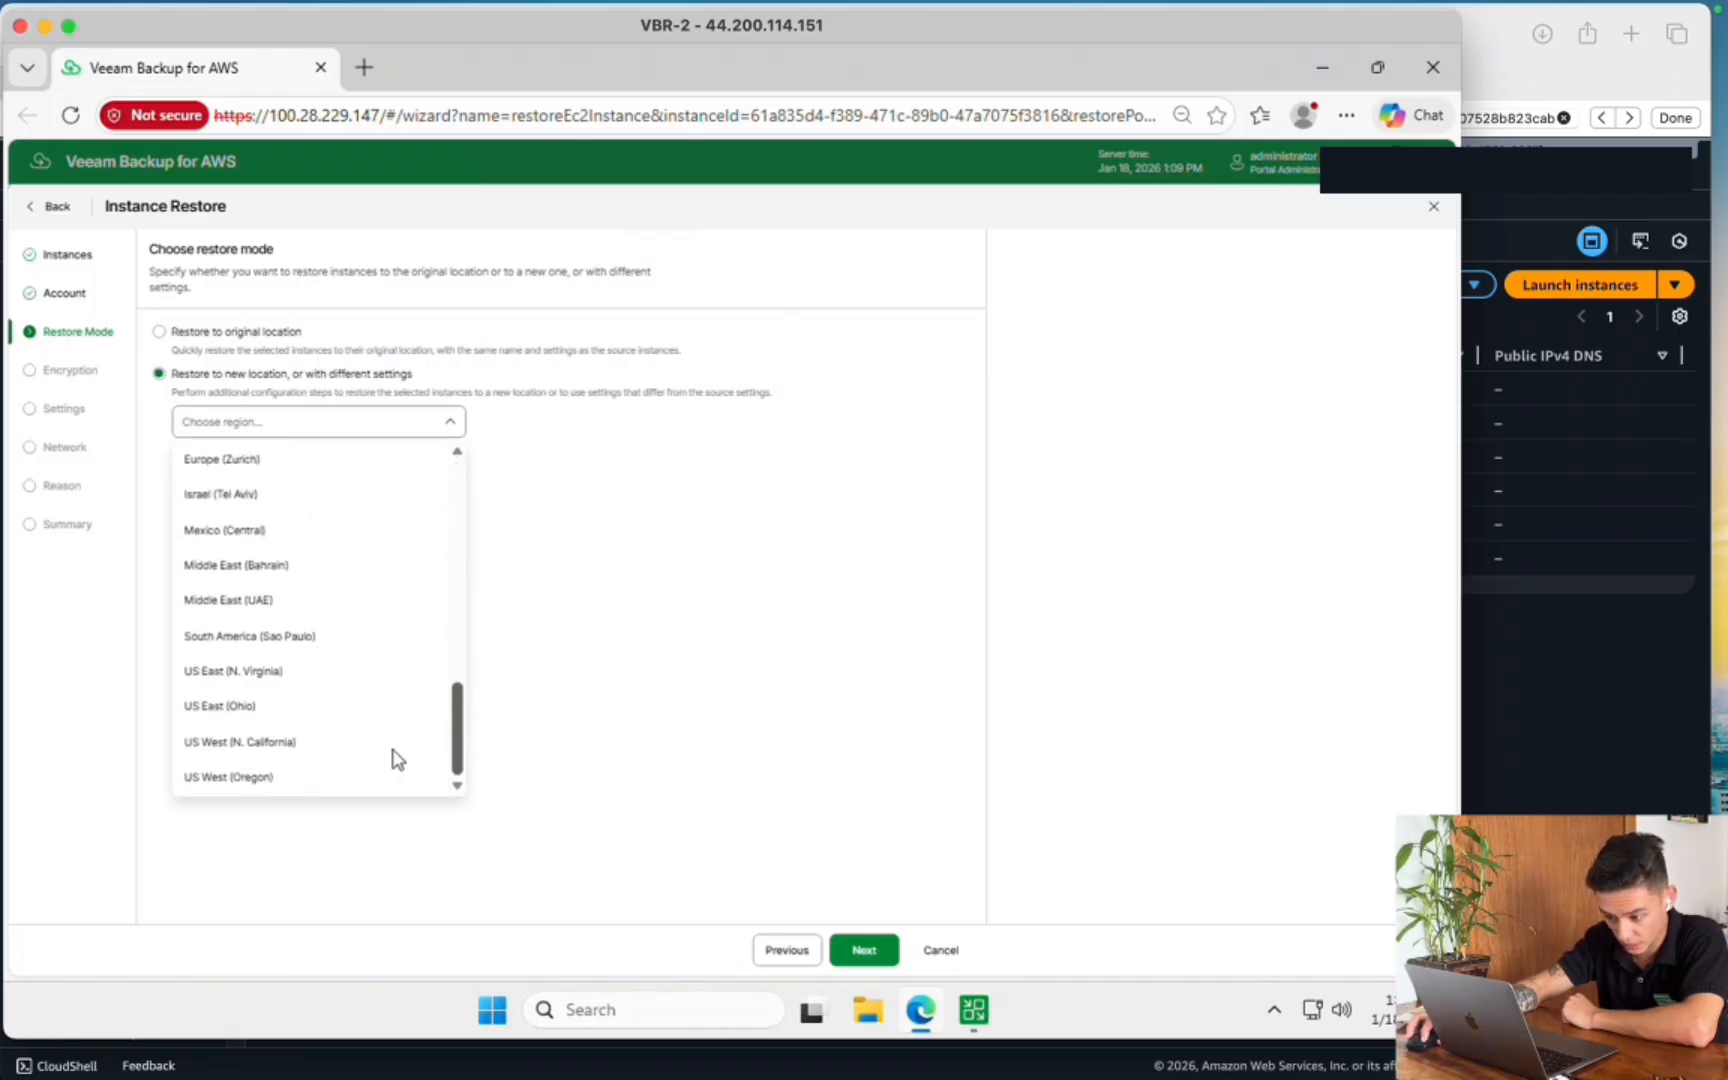
click(320, 756)
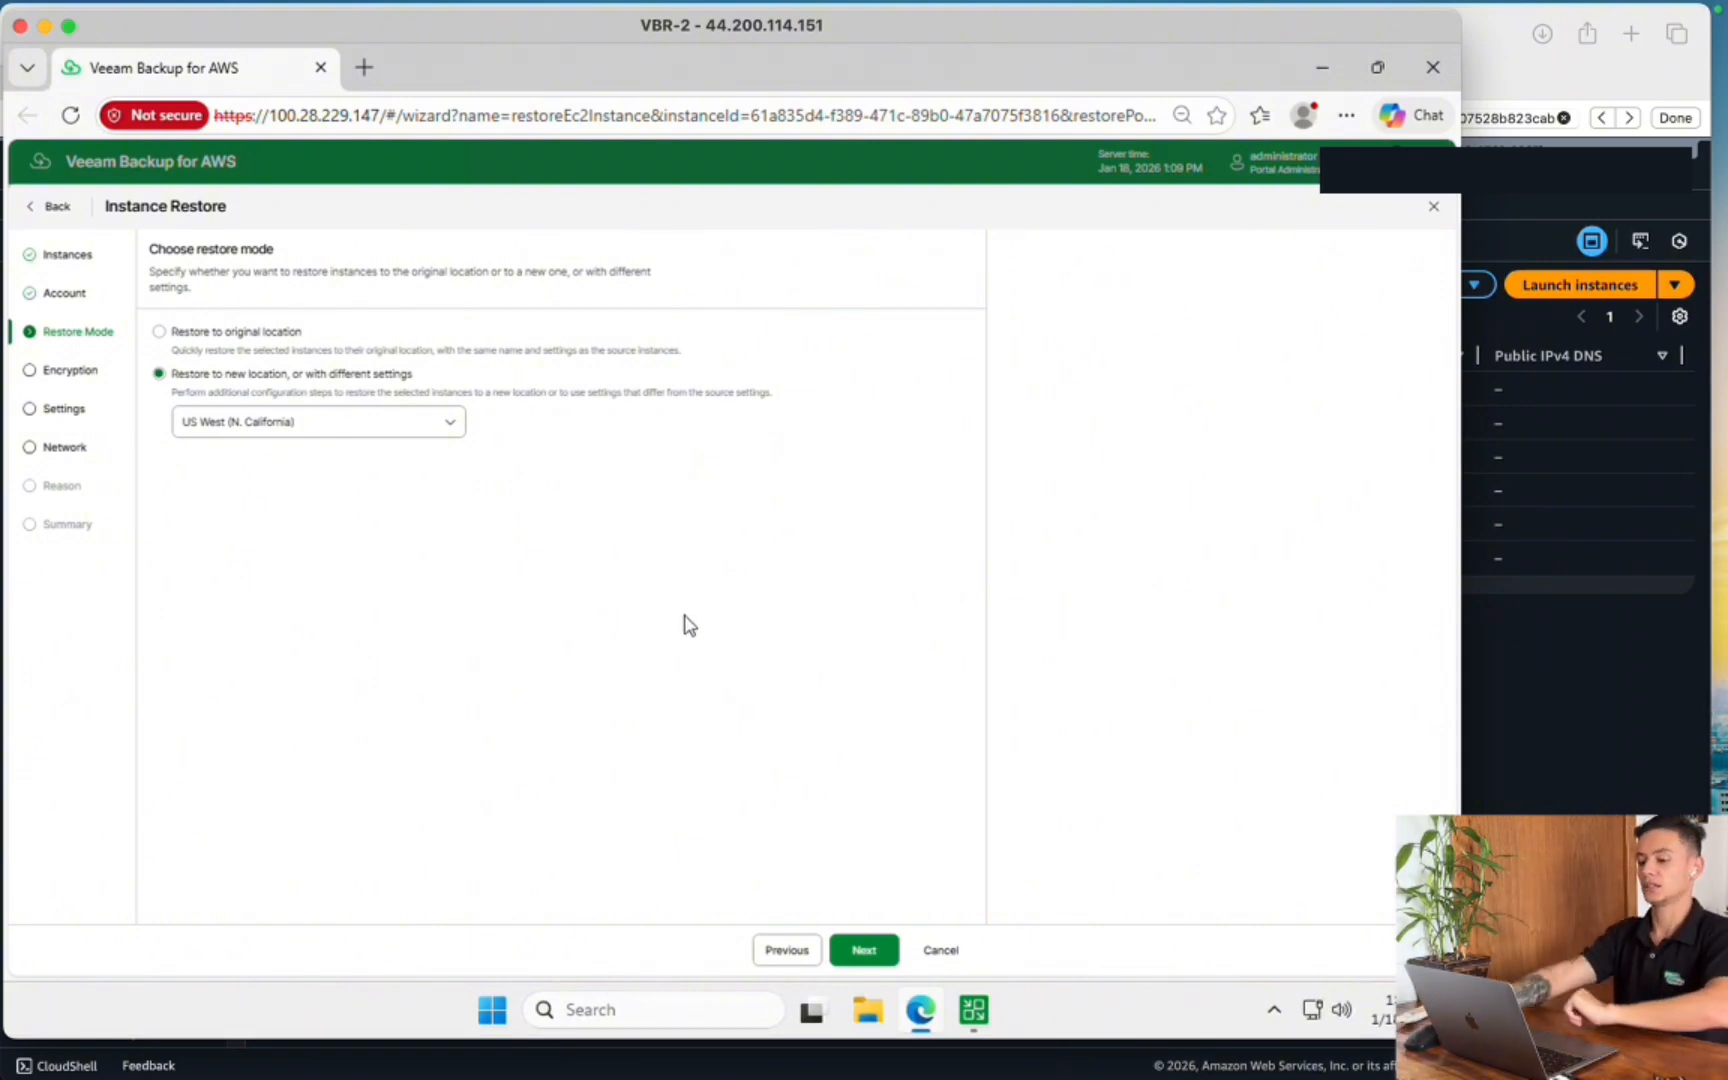
click(866, 952)
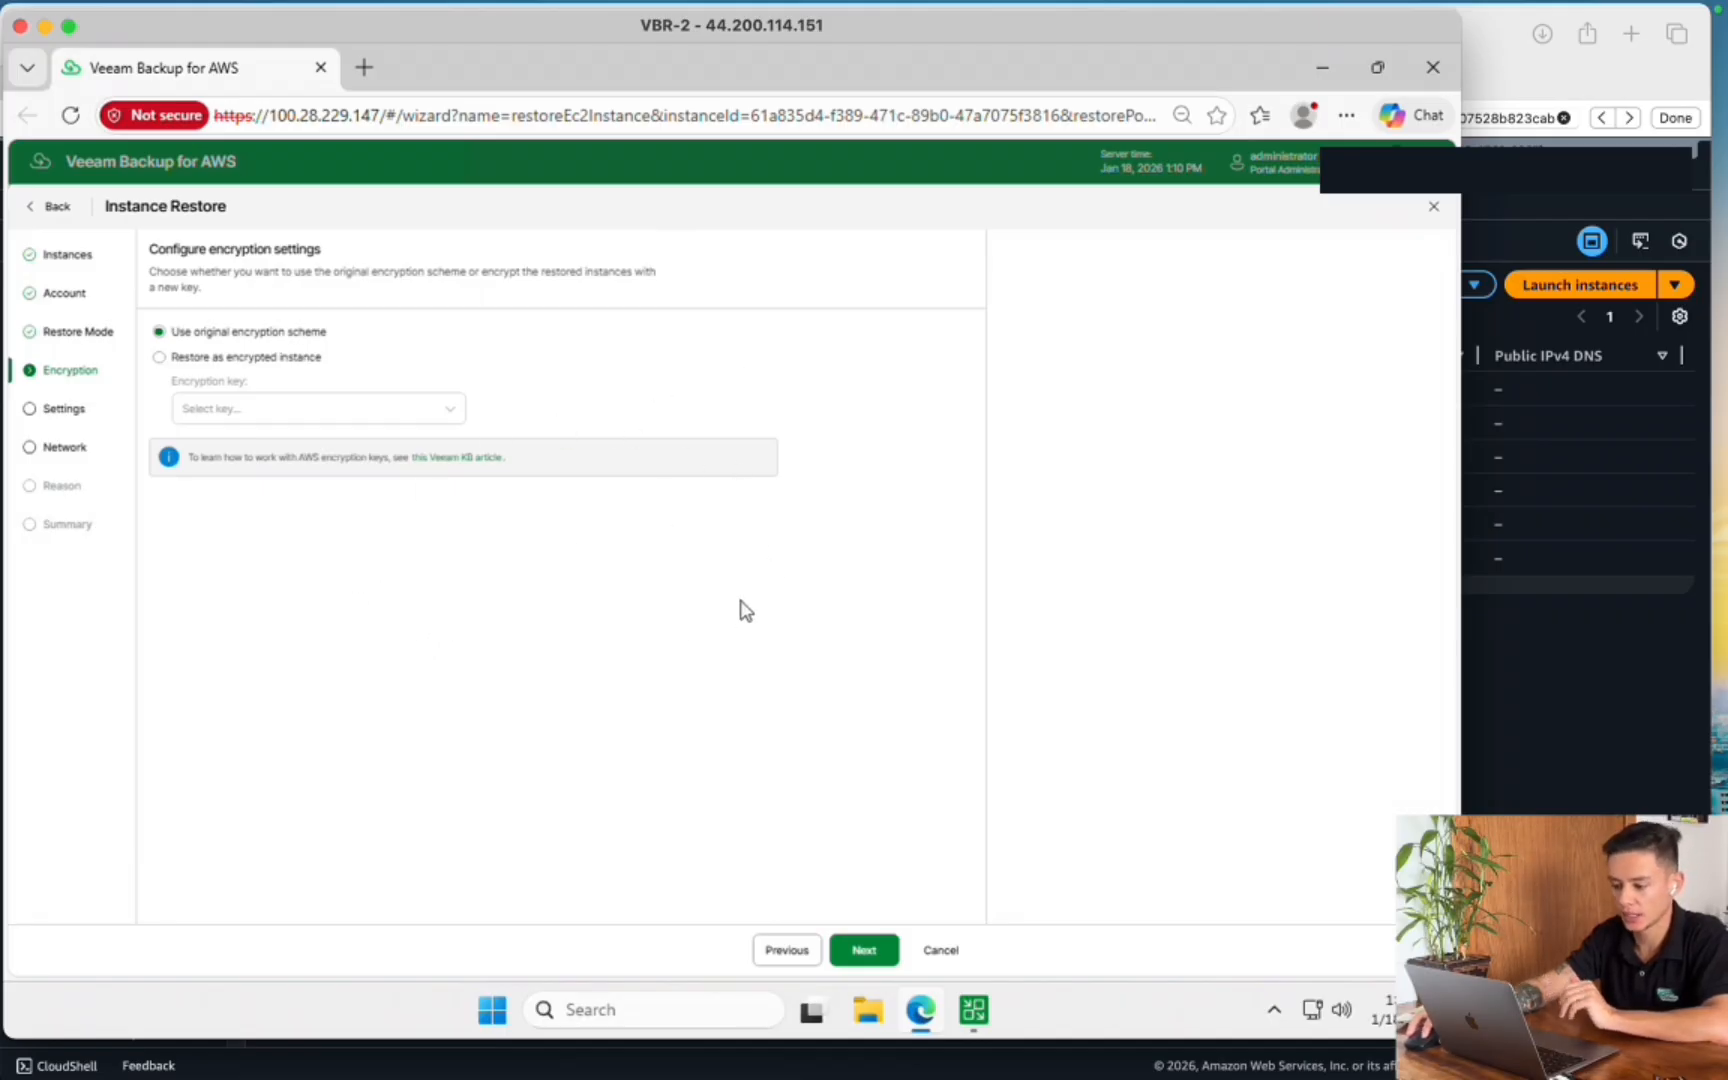
Keep the original encryption scheme and accept the existing restore settings for EC2-001
click(869, 943)
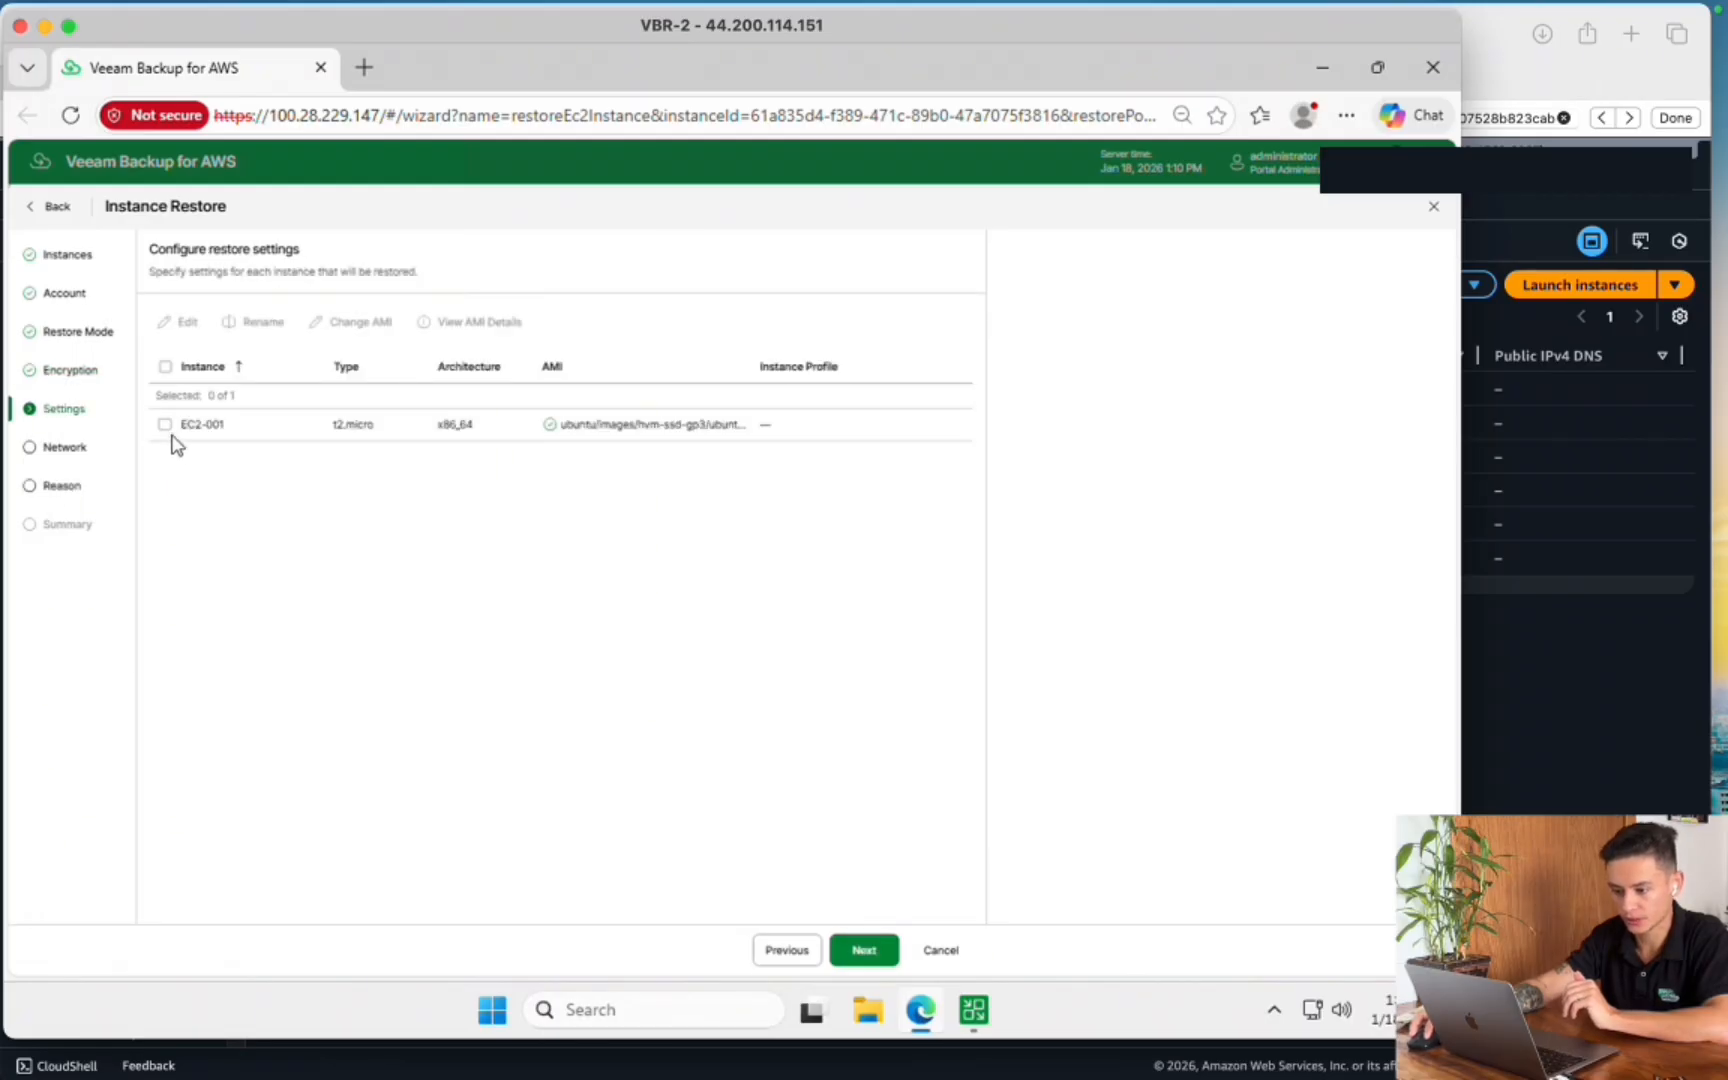
click(165, 425)
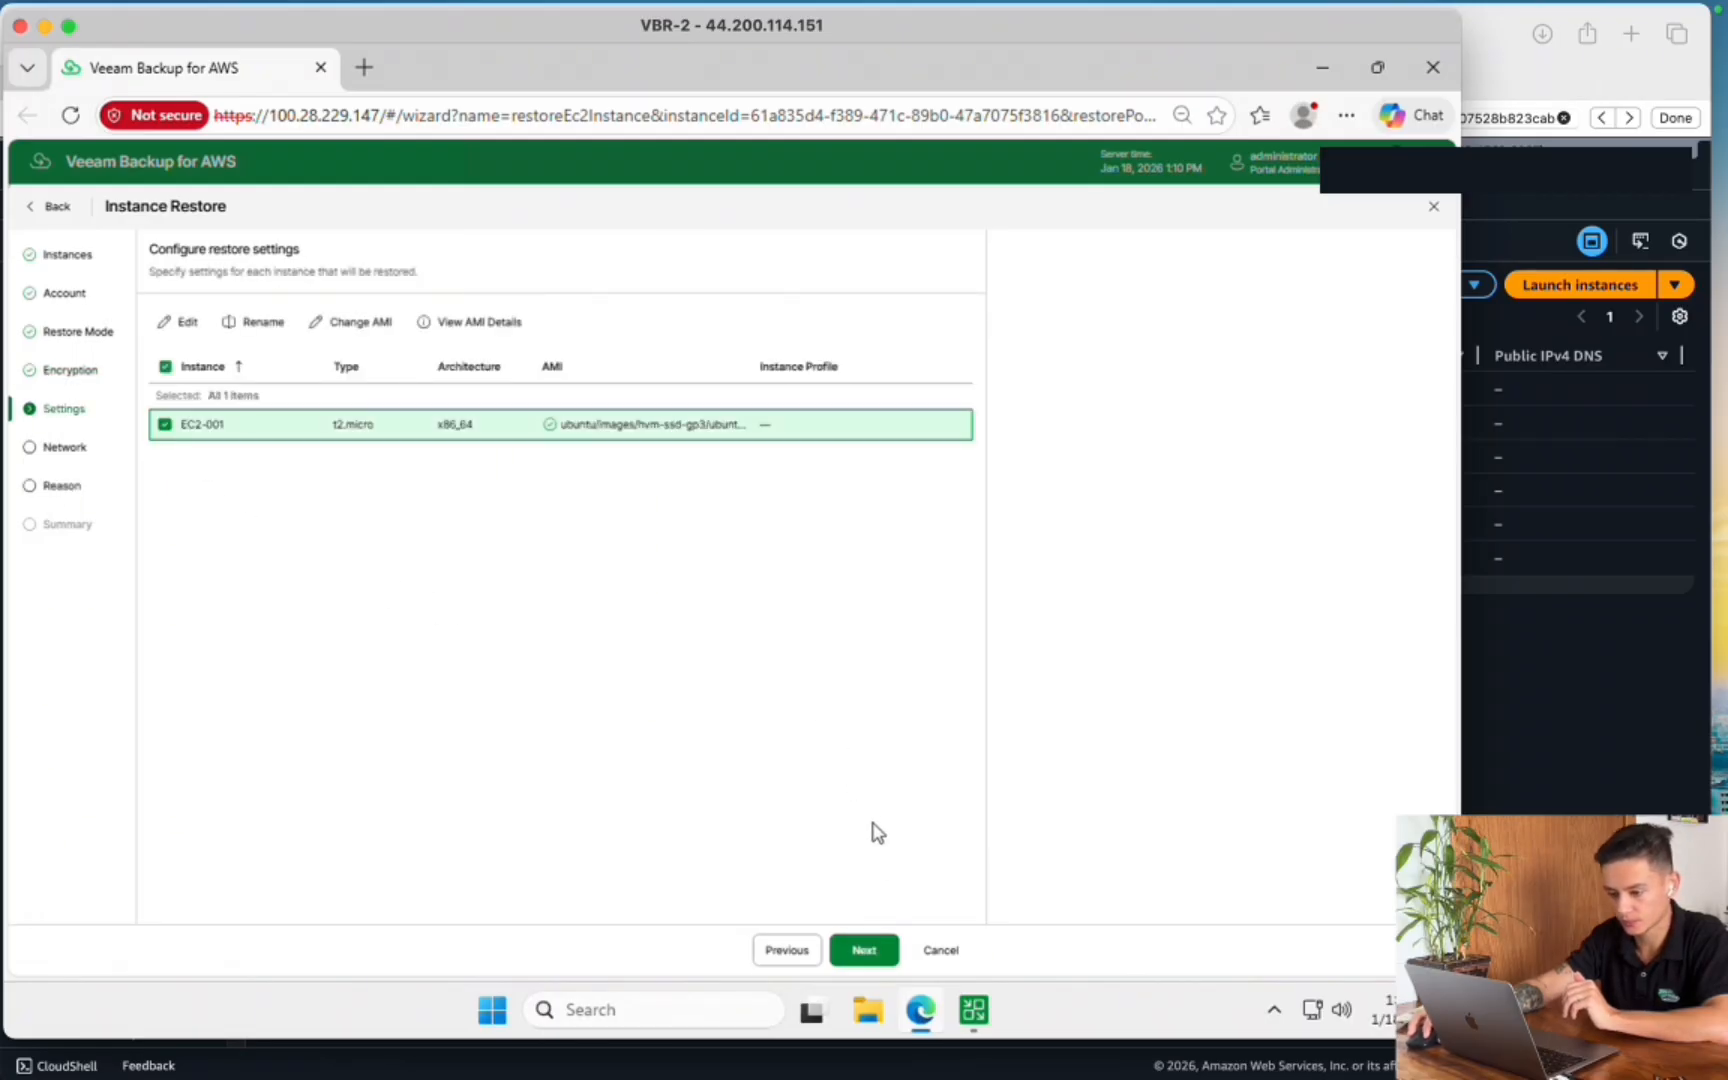
click(863, 957)
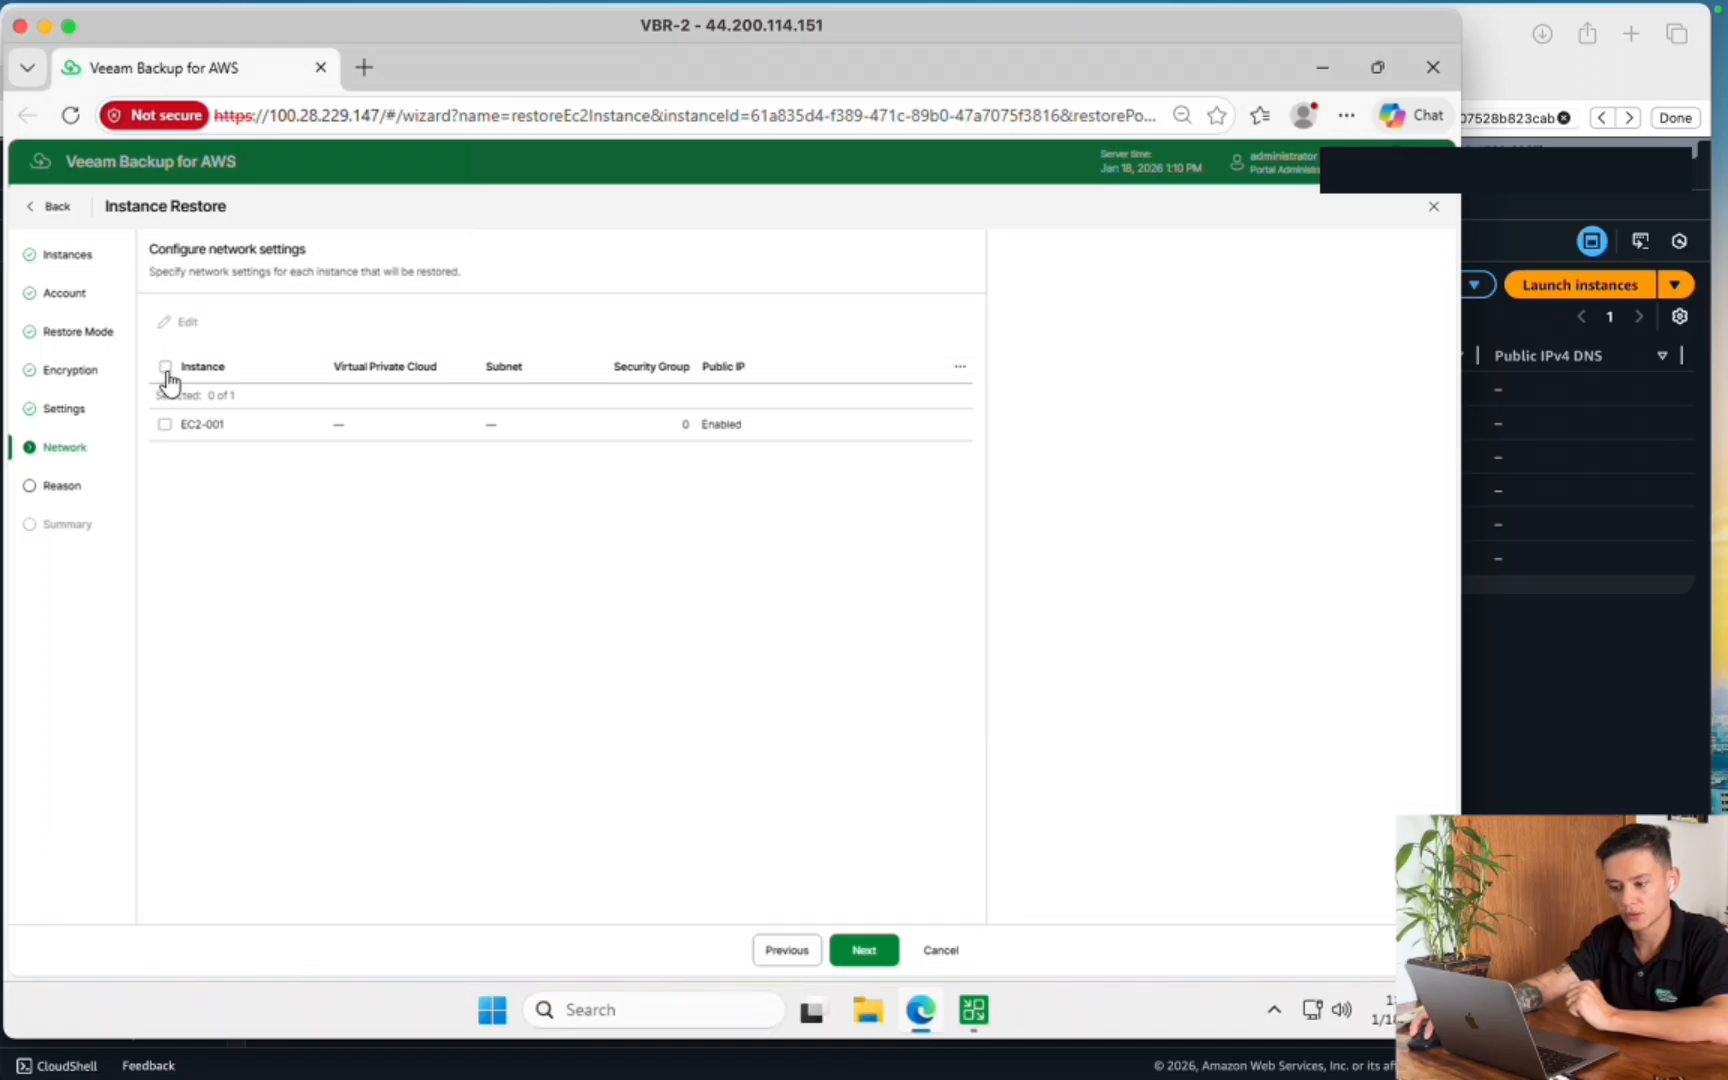
Edit EC2-001's network settings to use VPC - RESTORE and its 10.0.0.0/24 subnet in us-west-1a
click(166, 428)
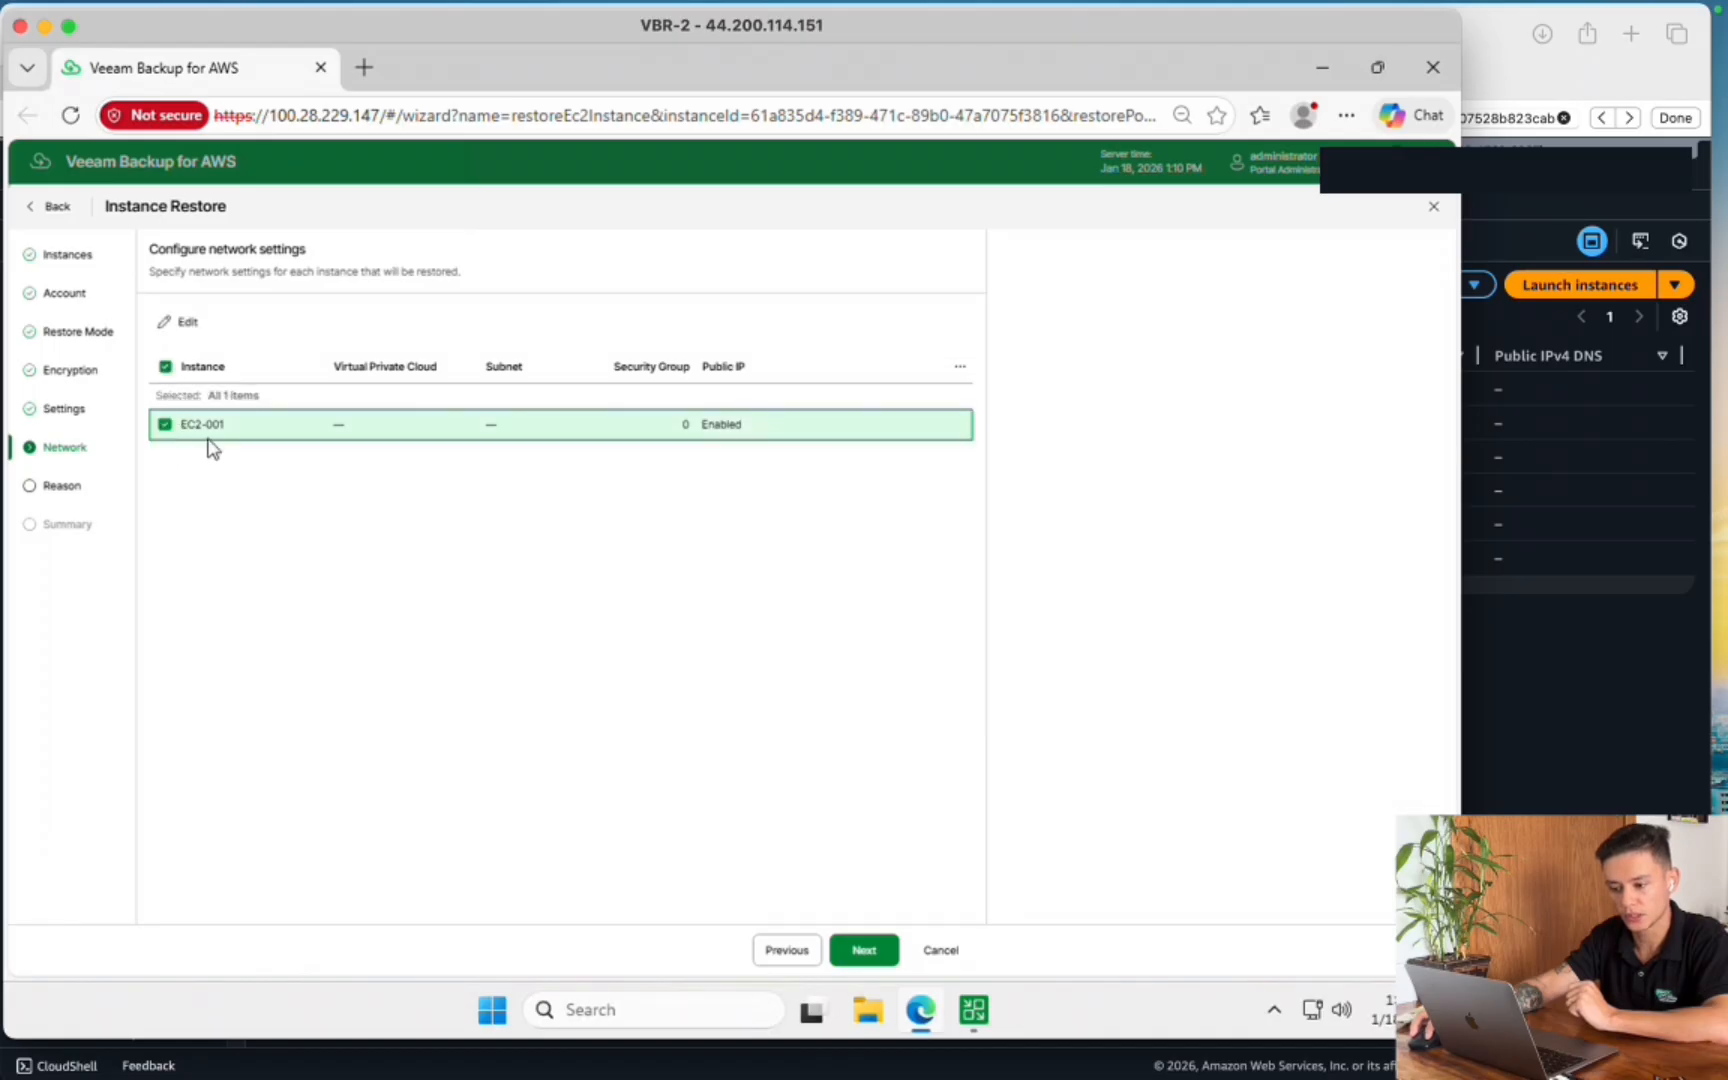
click(177, 321)
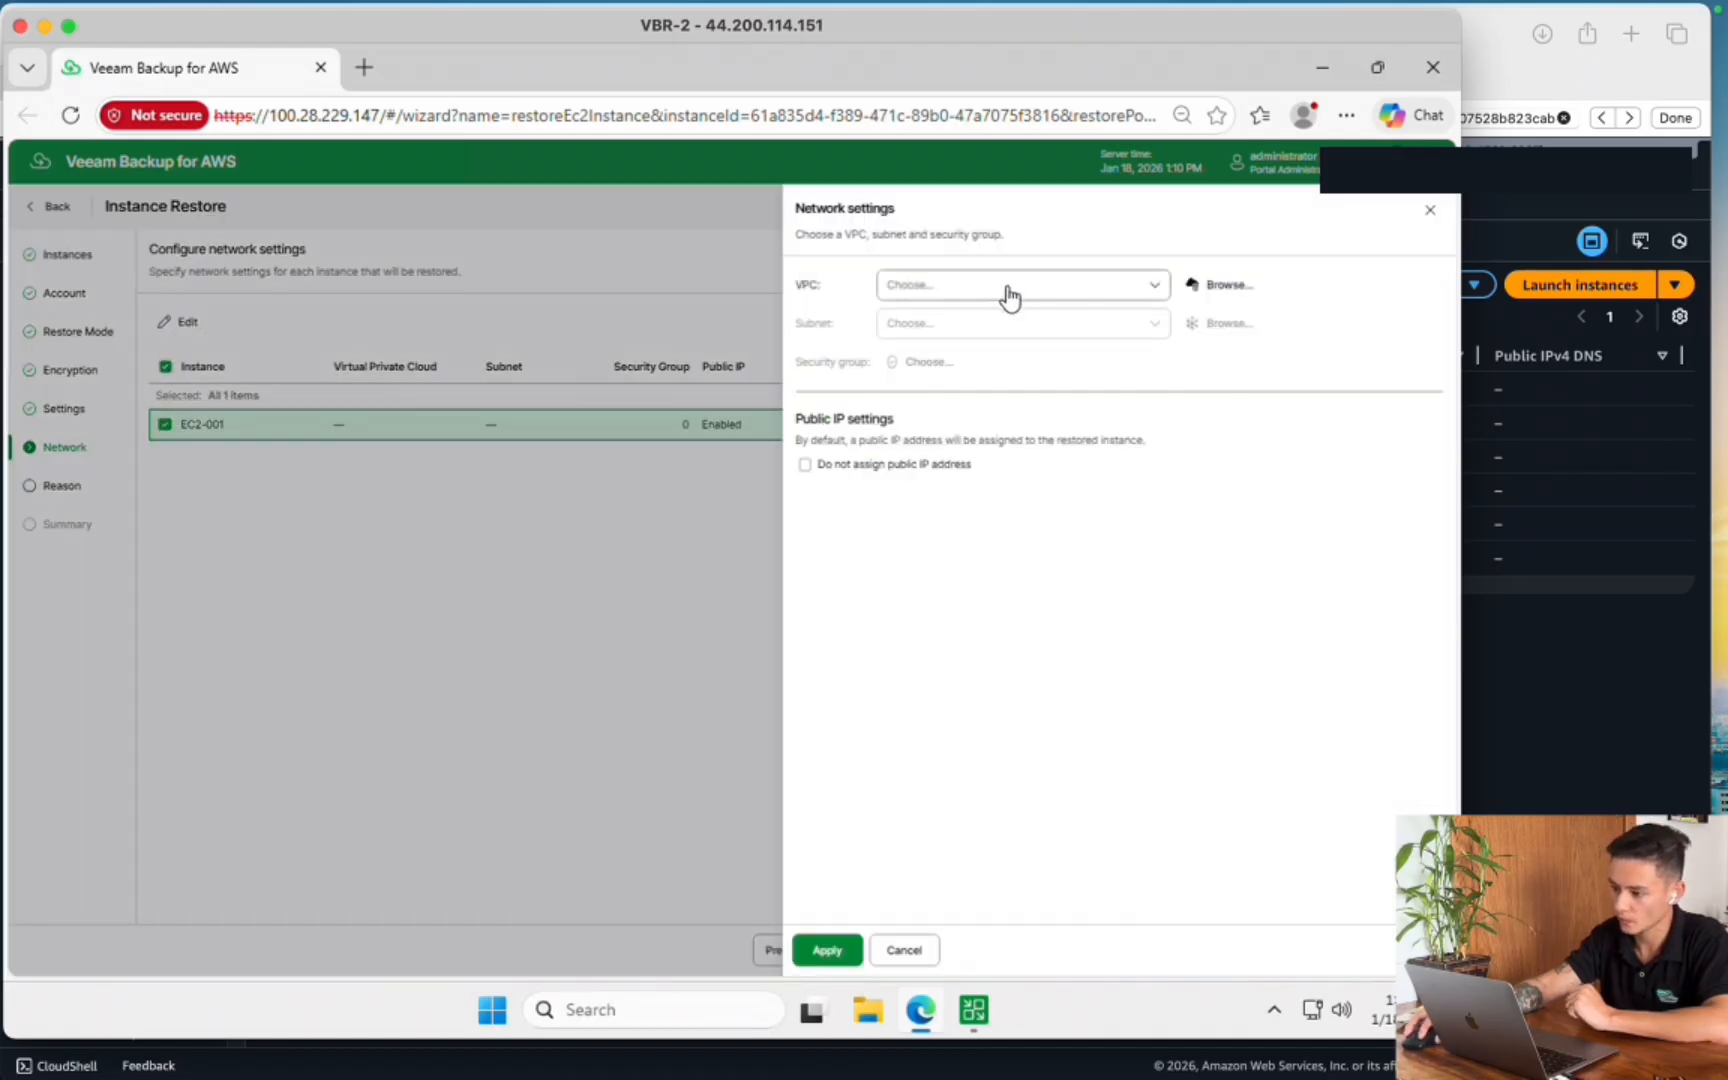
click(1010, 288)
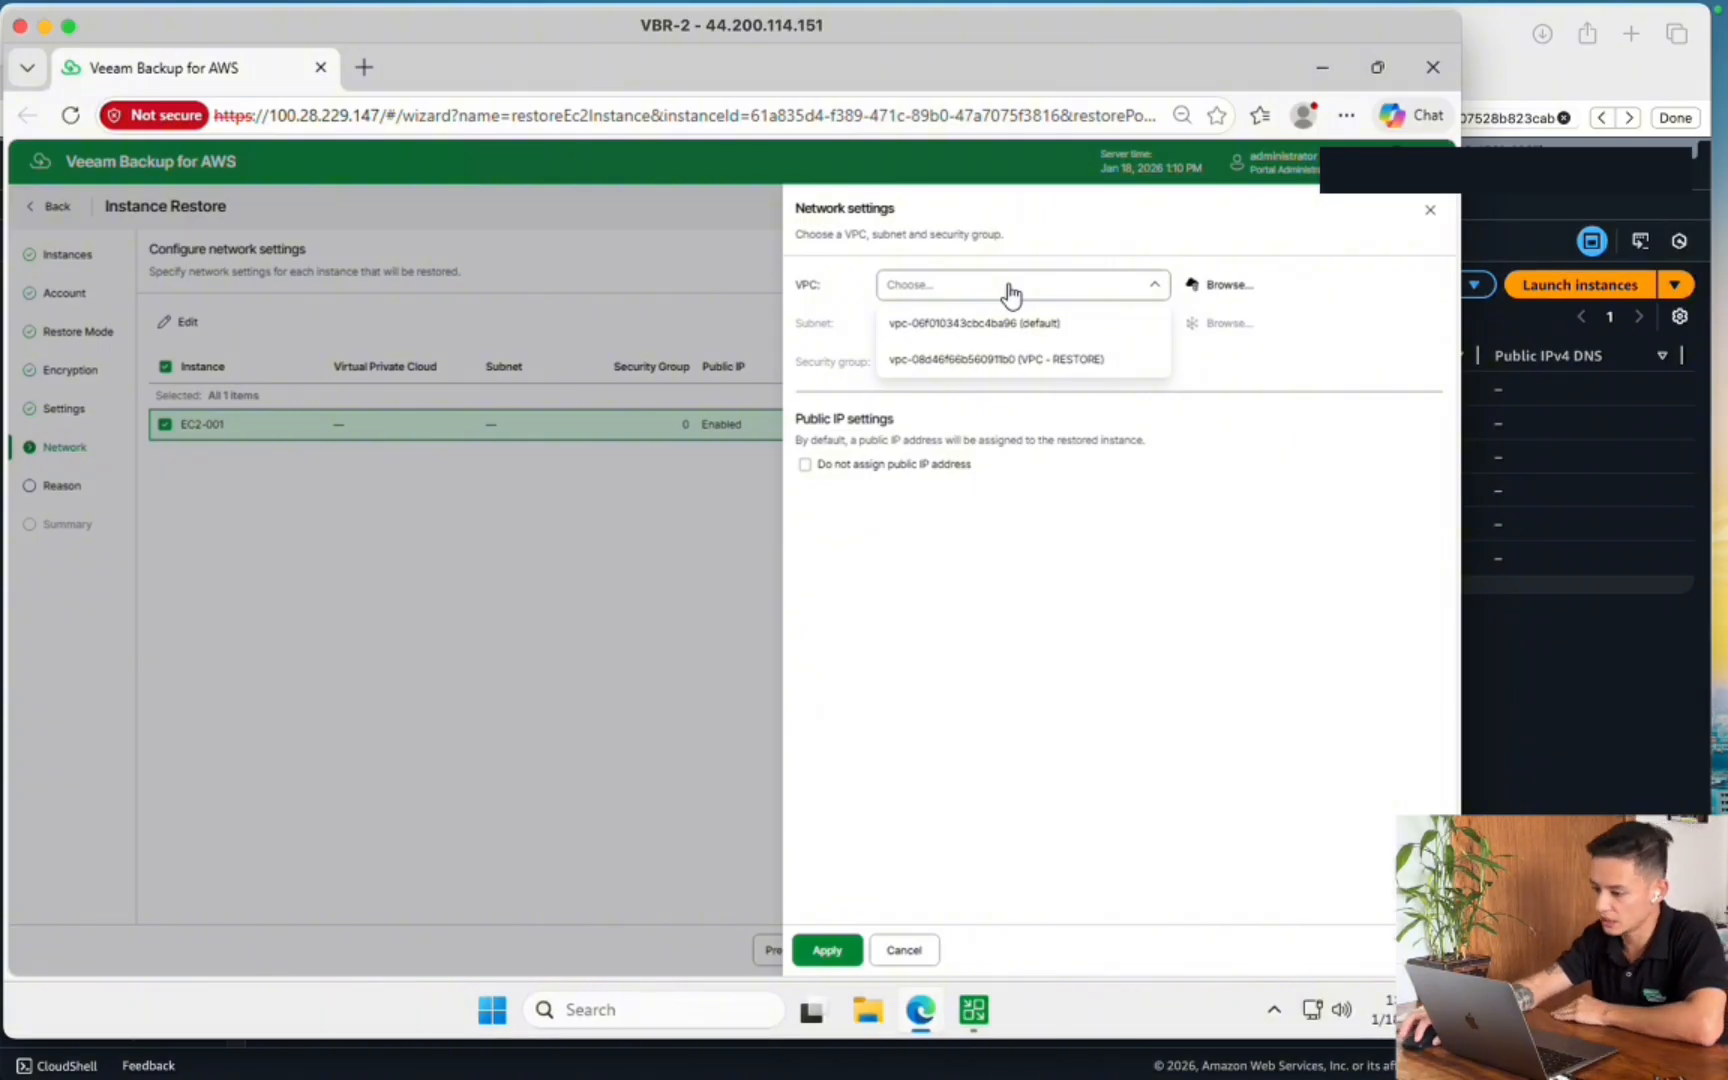
click(1117, 372)
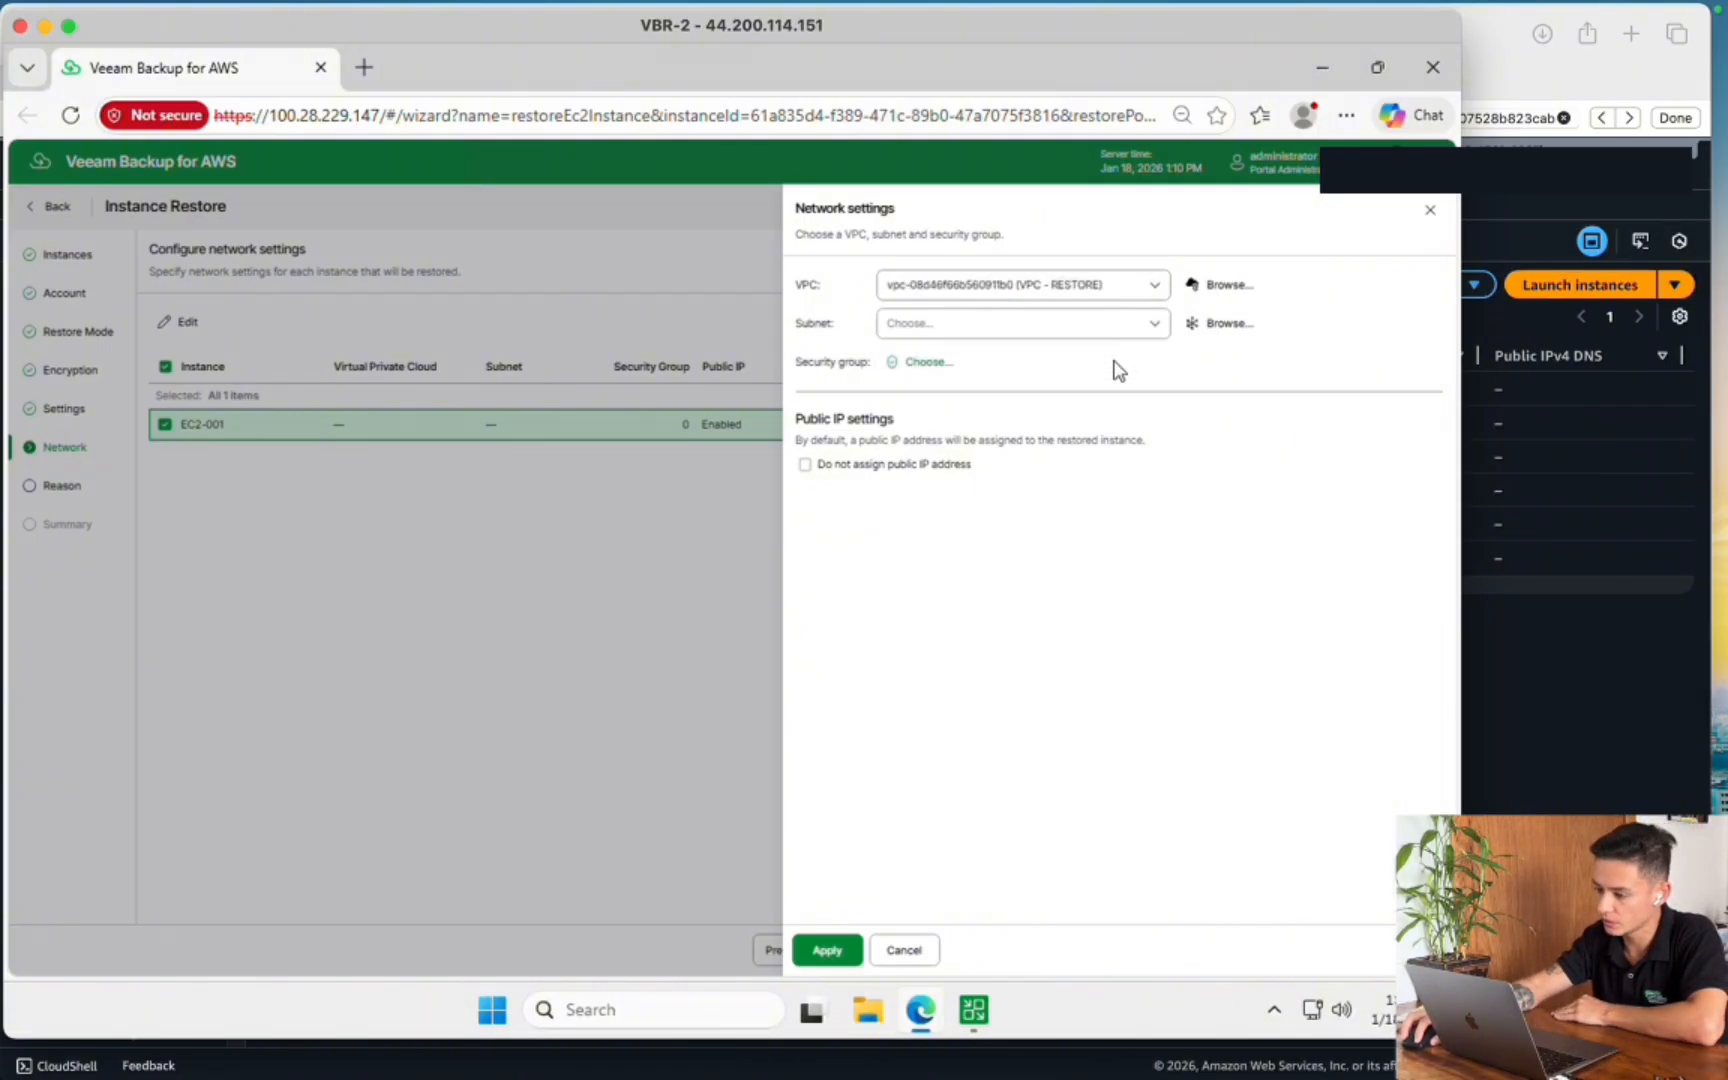
click(1118, 338)
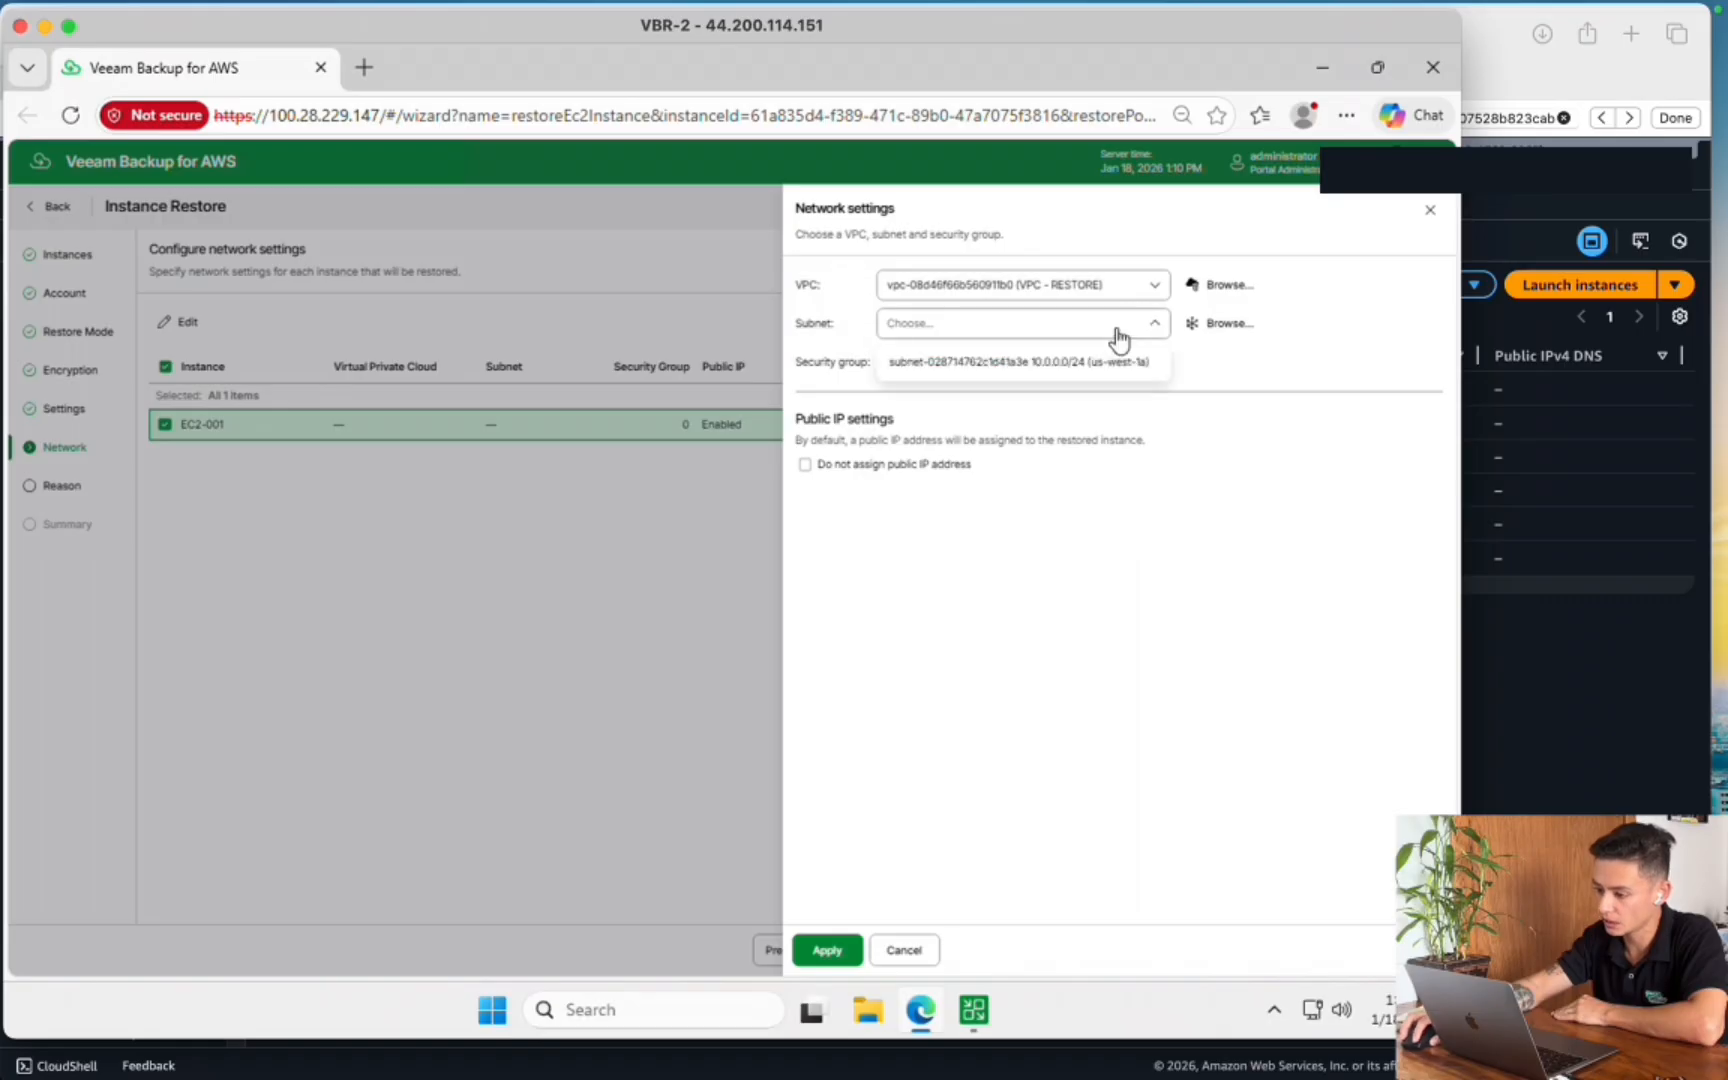
click(1068, 370)
Add SG-RESTORE to the selected security groups for the restored EC2-001
click(920, 366)
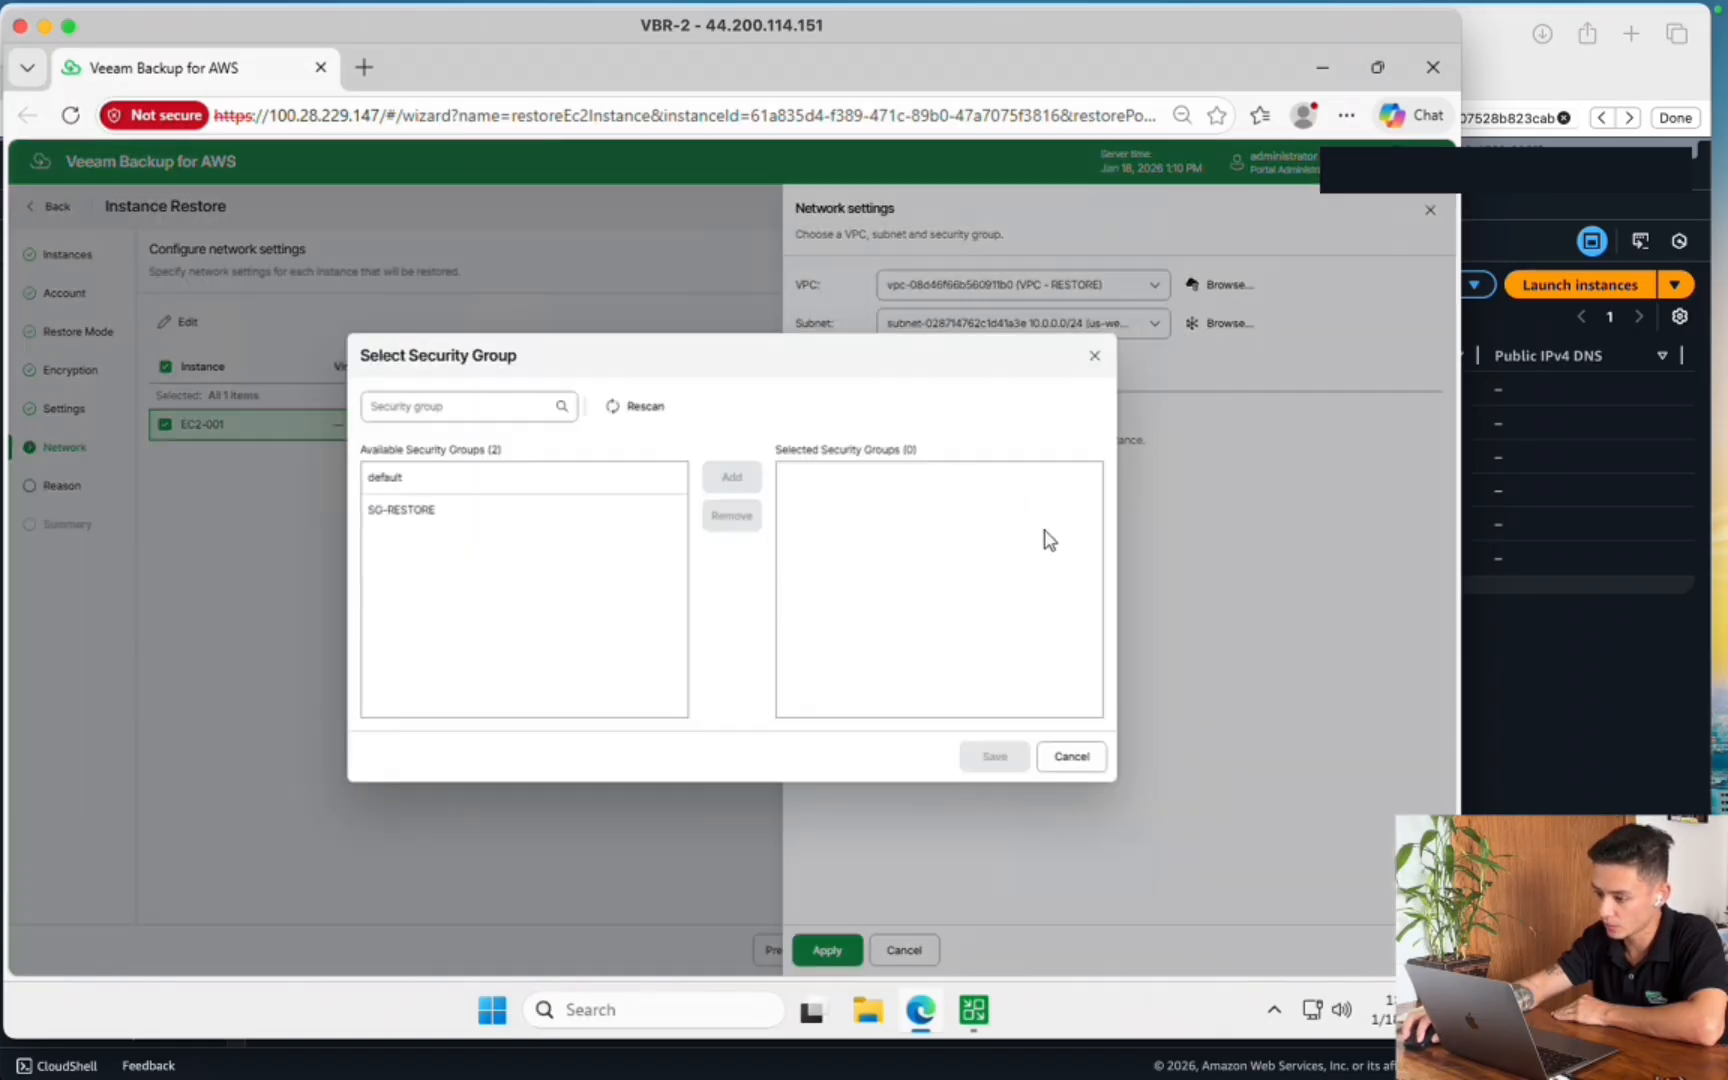
click(445, 511)
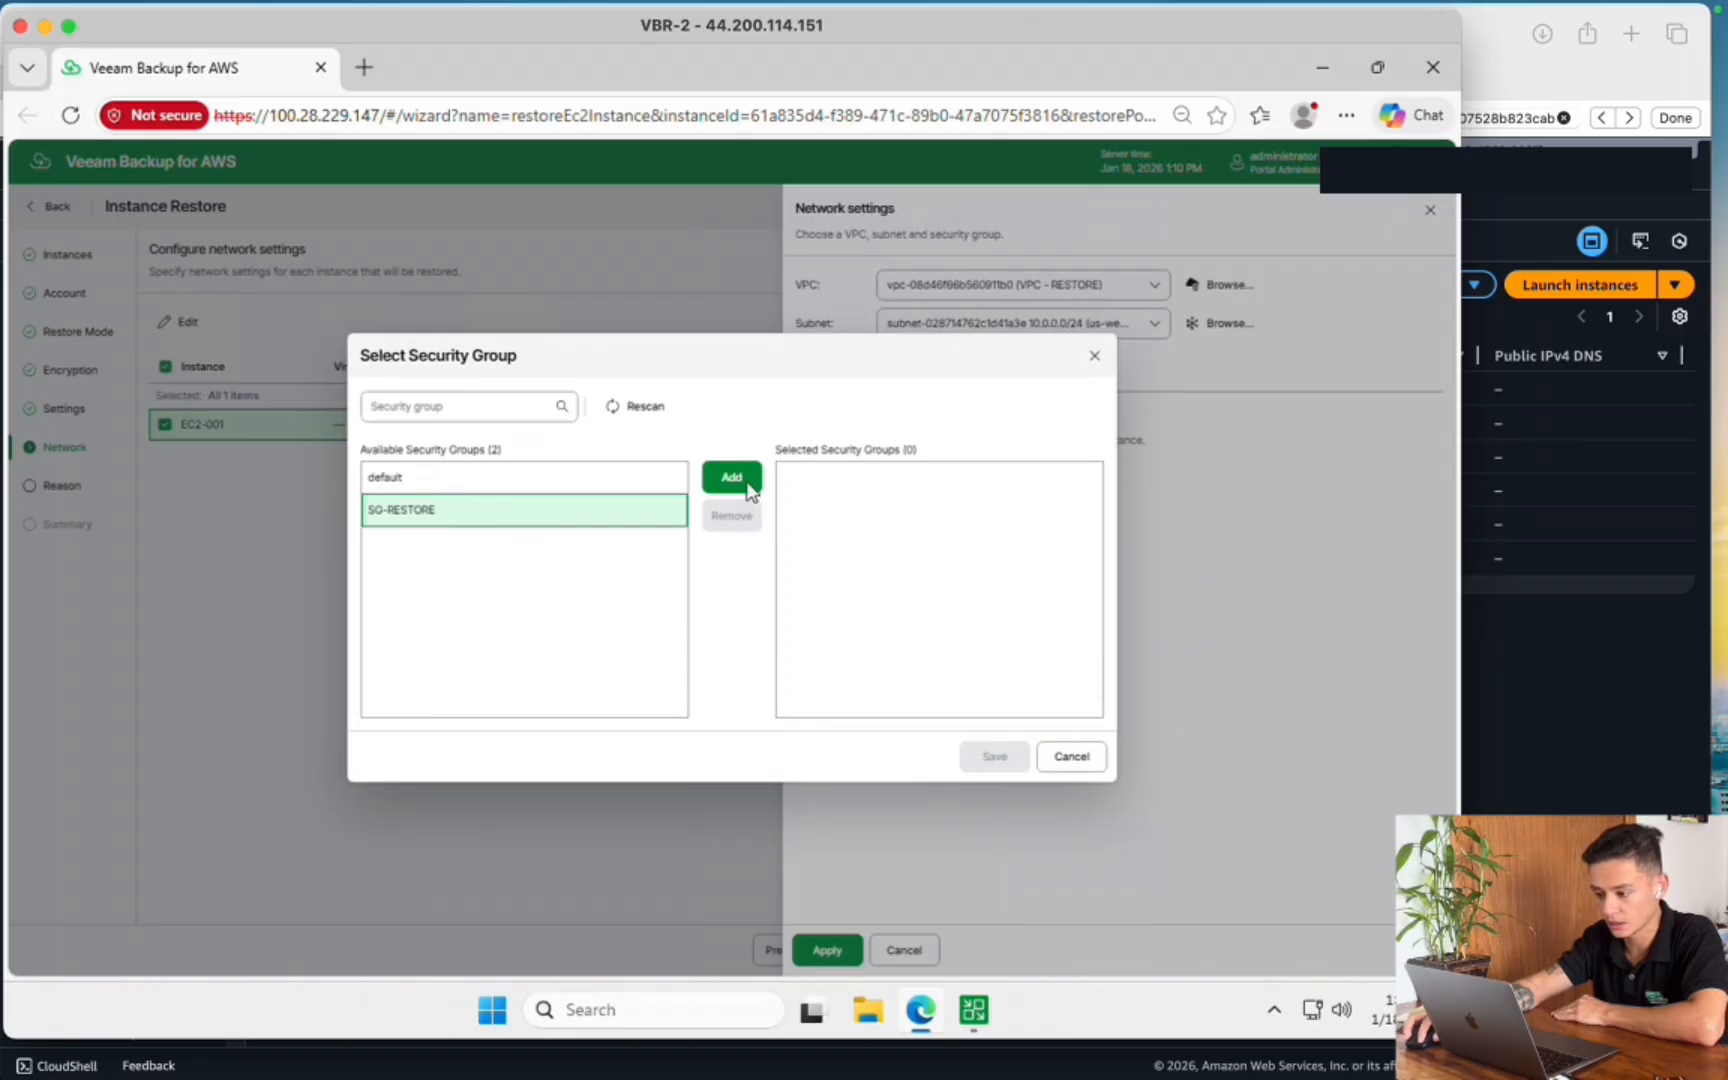
click(751, 488)
Switch to the AWS console and change the region to N. California to view its EC2 instances
click(1558, 694)
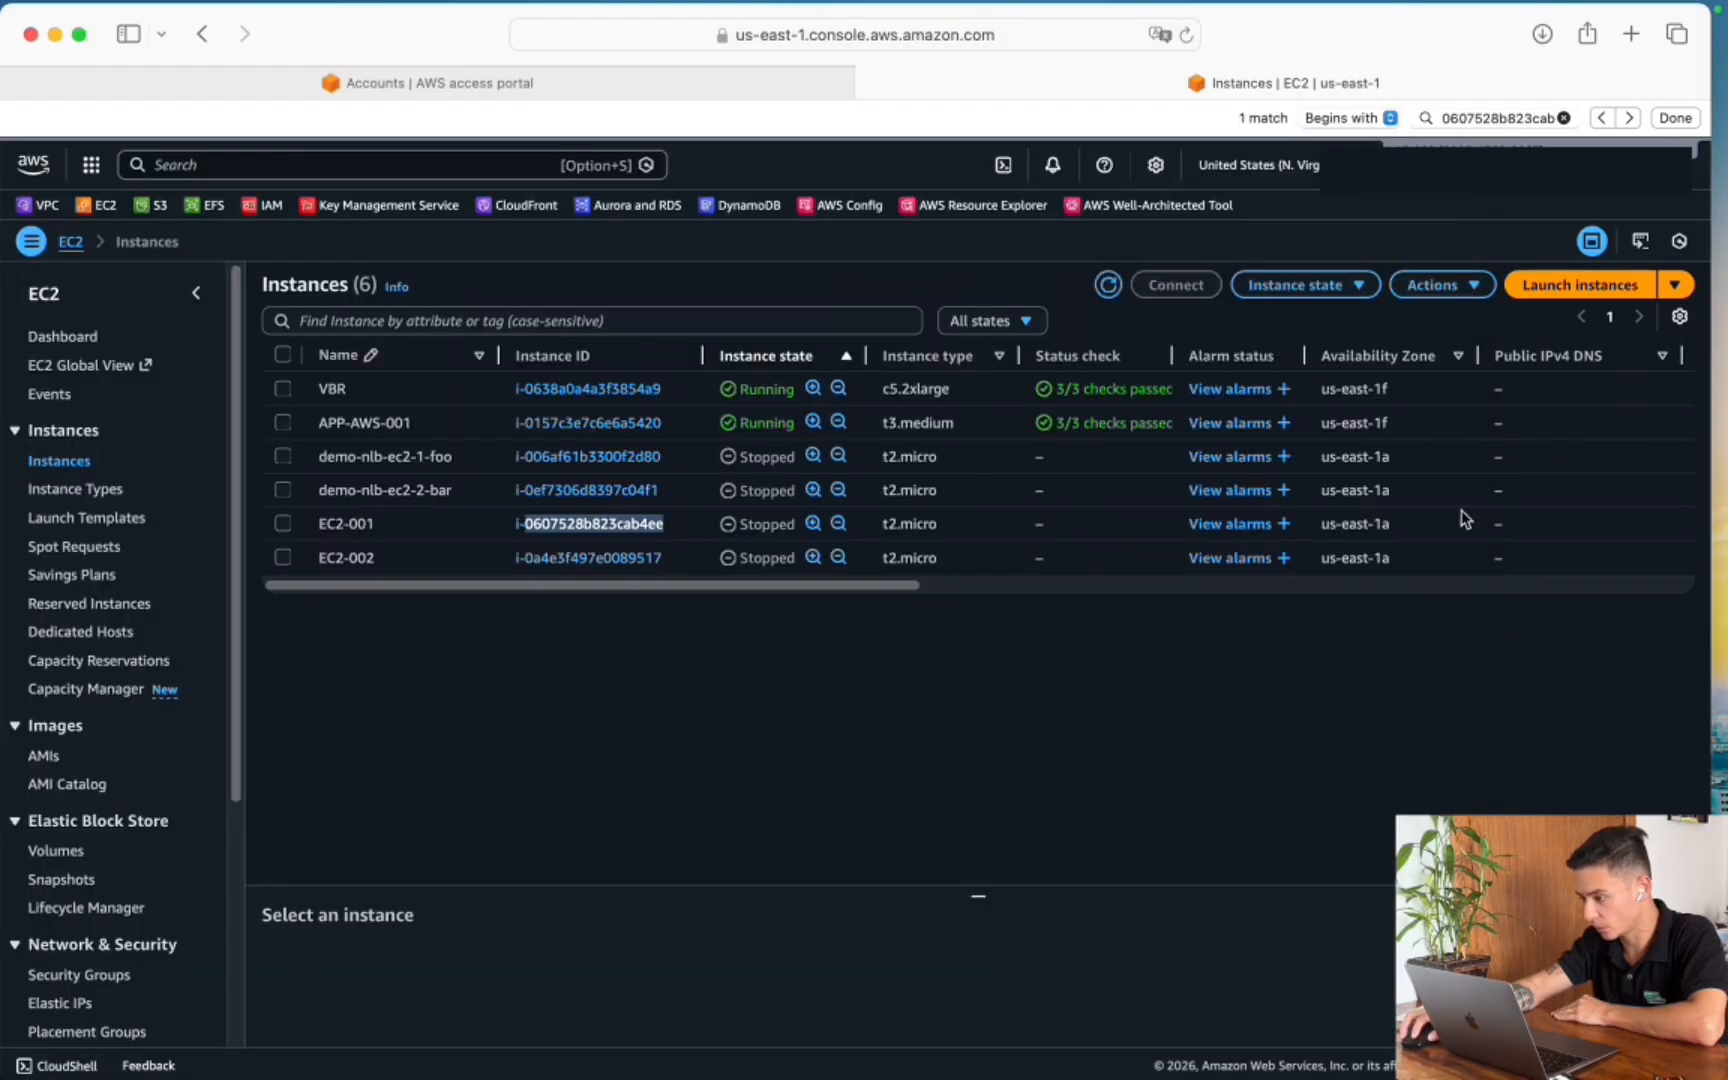
click(1300, 165)
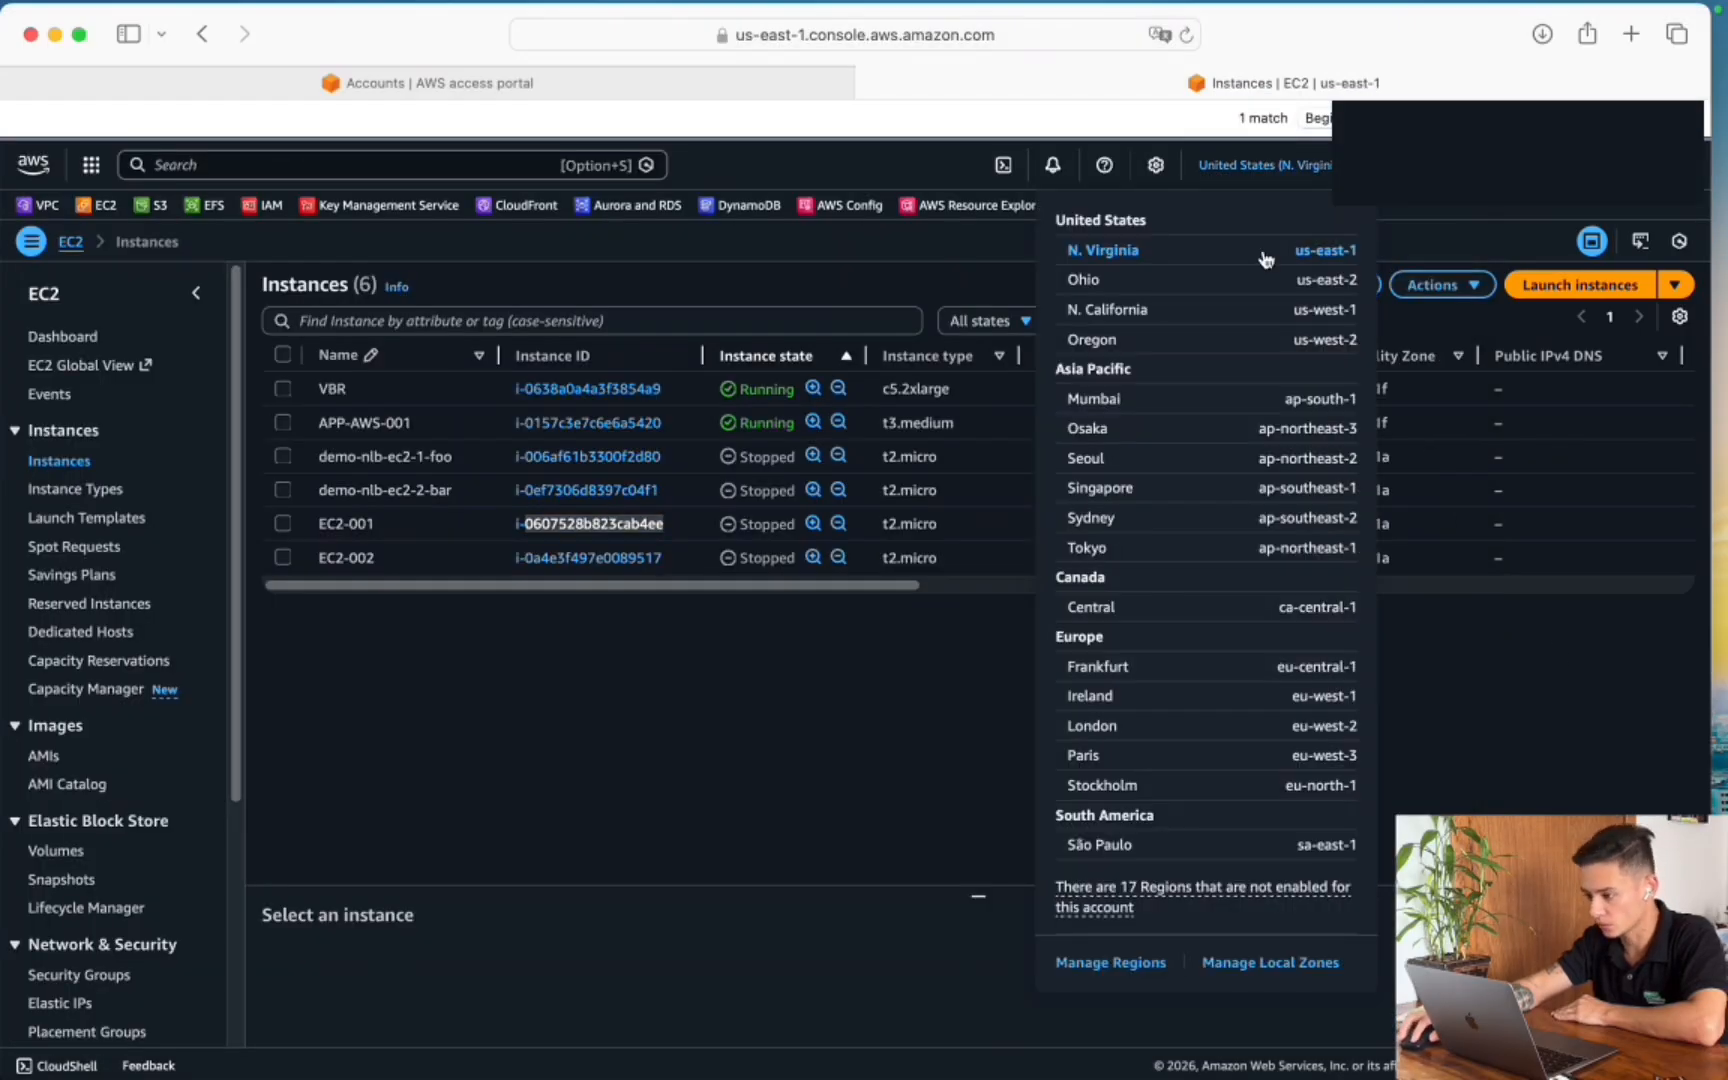
click(1138, 318)
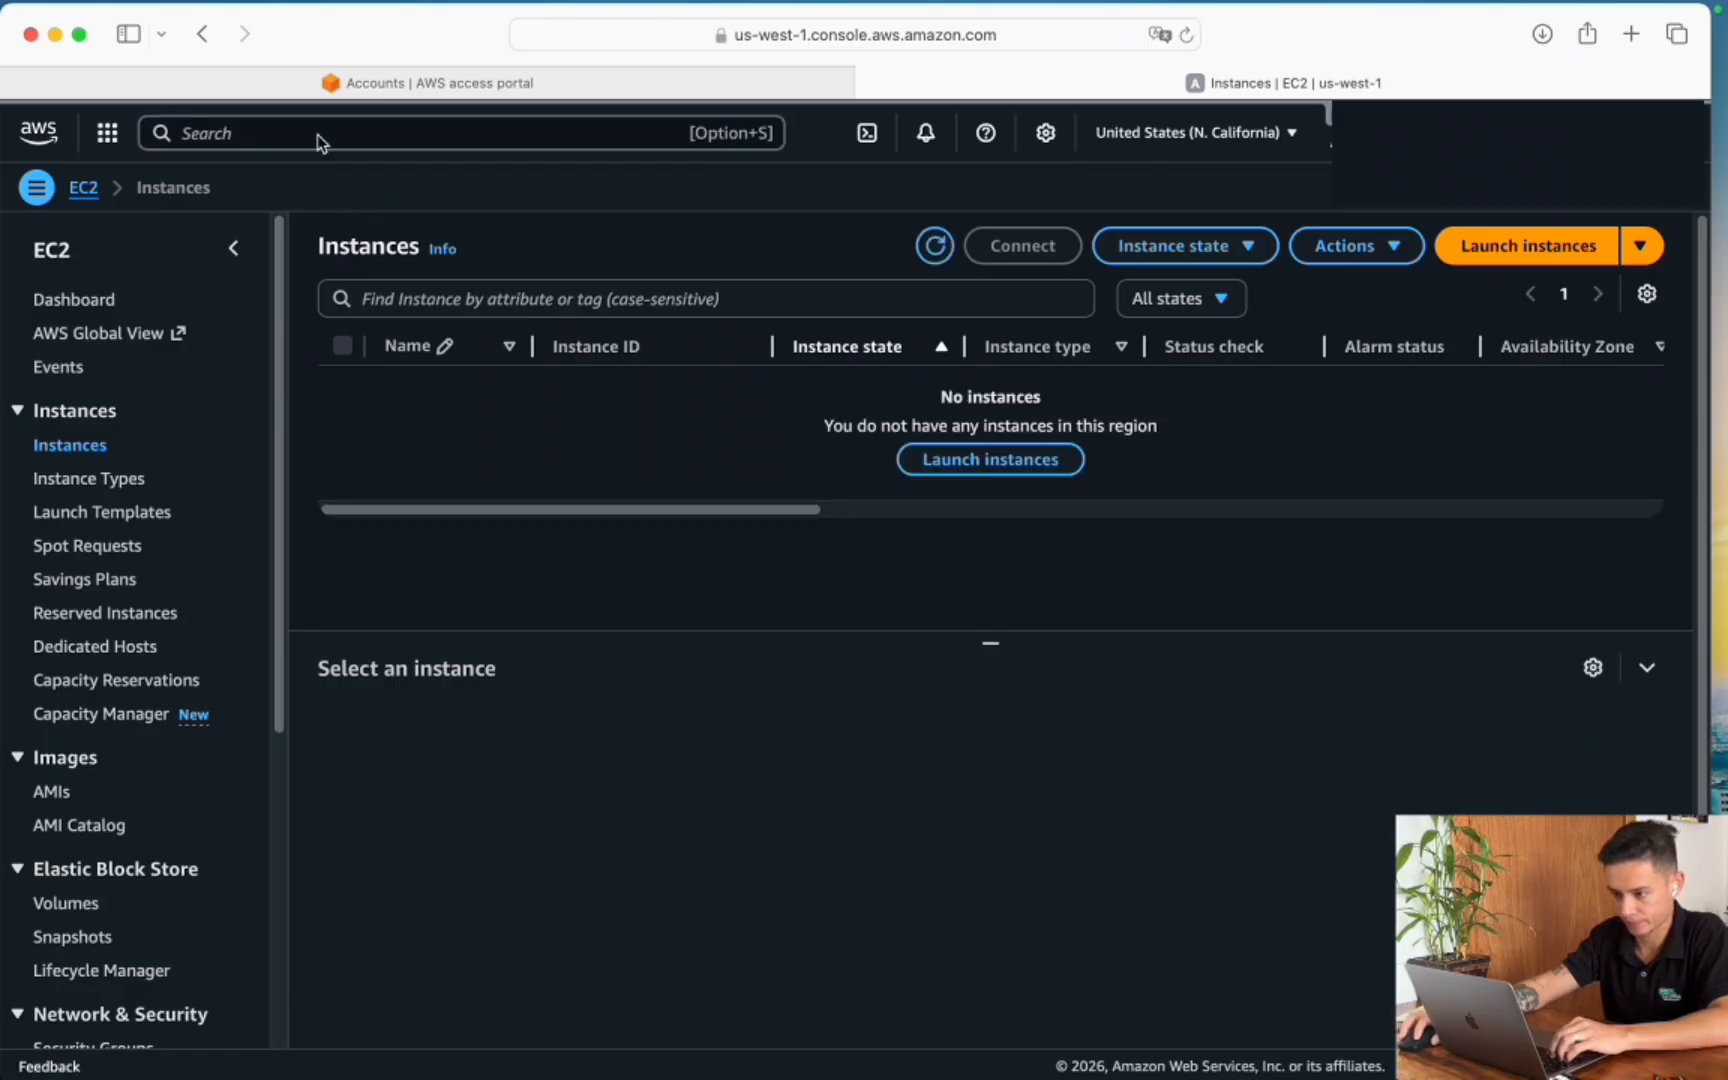
click(340, 135)
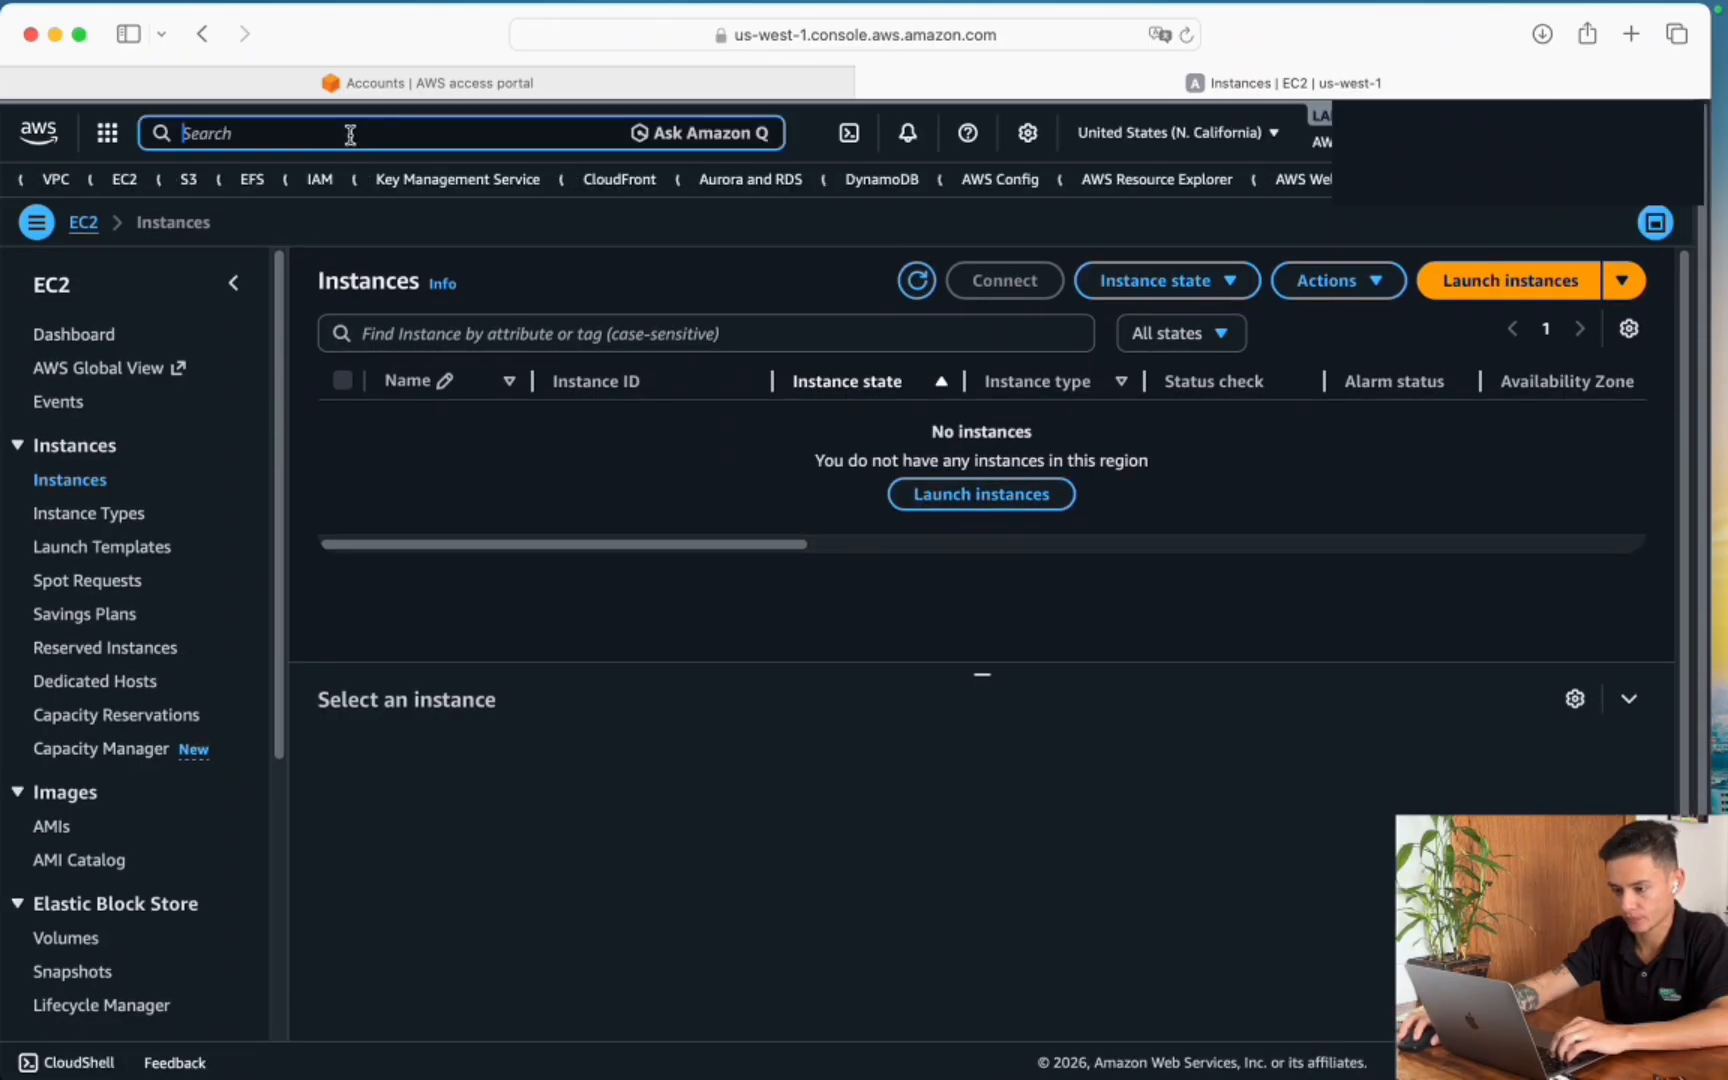
Open the VPC service, list the region's VPCs and view the details of VPC - RESTORE
click(52, 182)
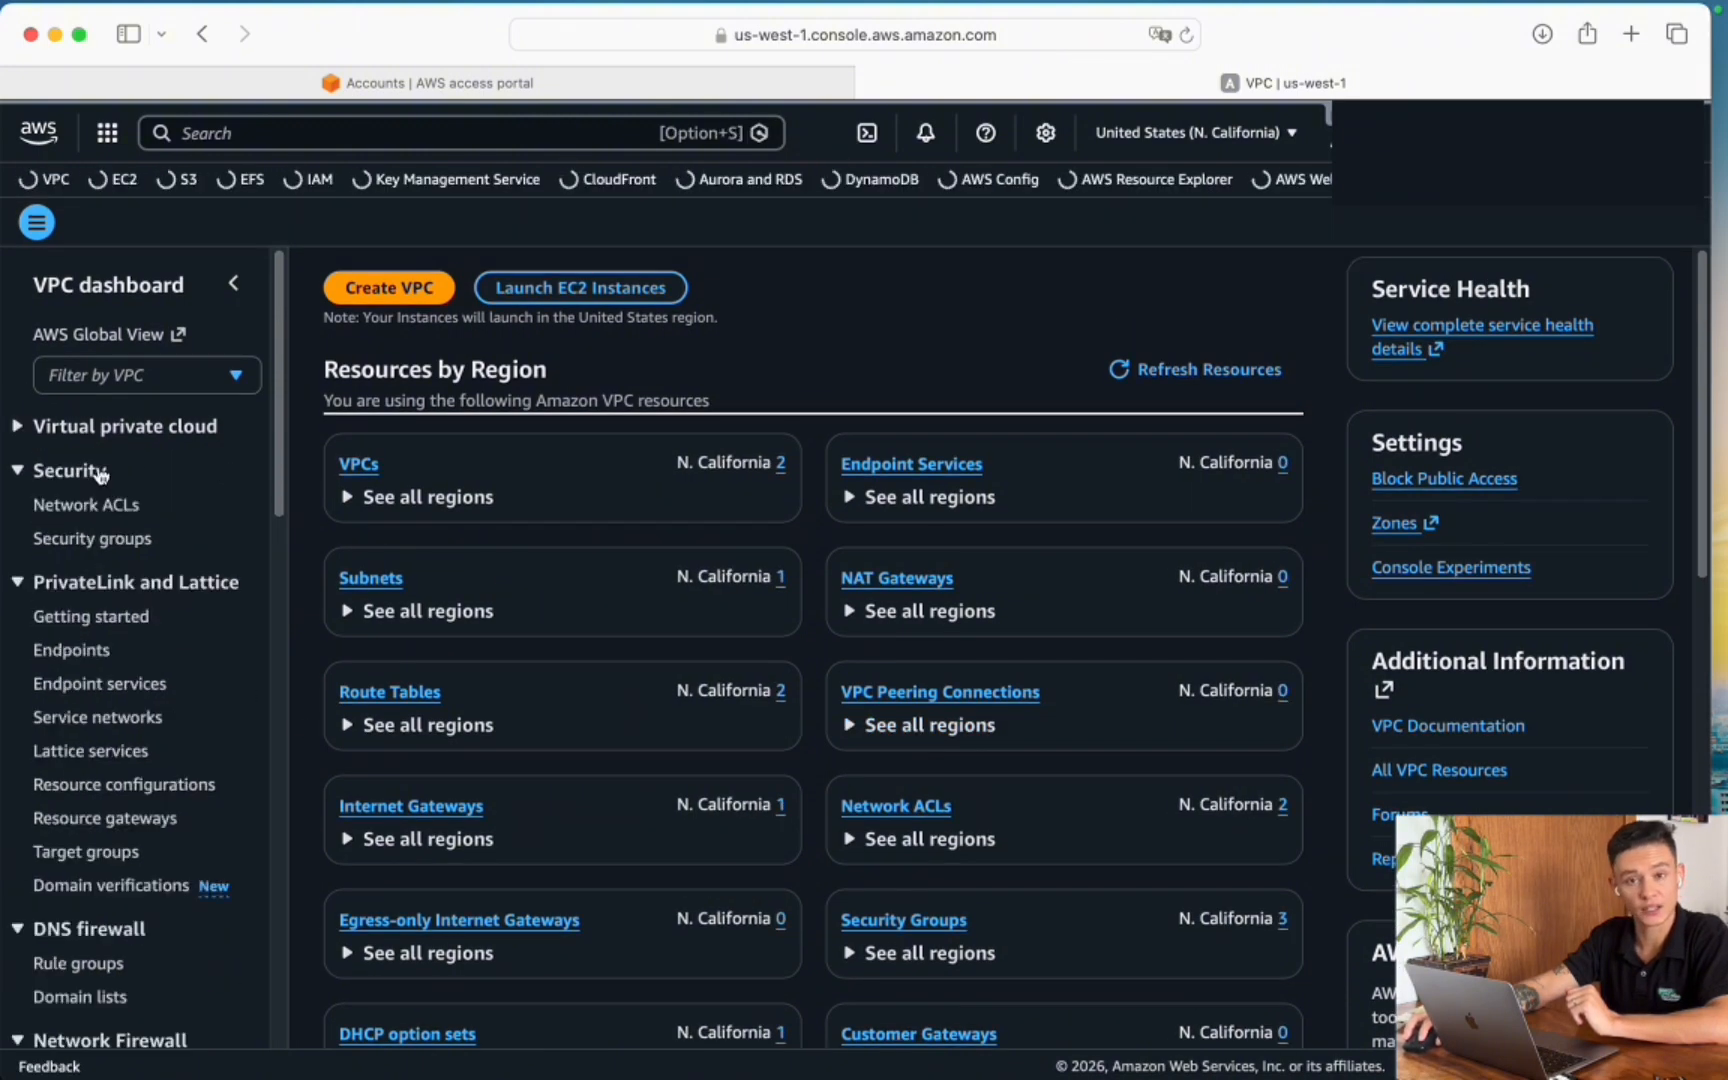
click(45, 428)
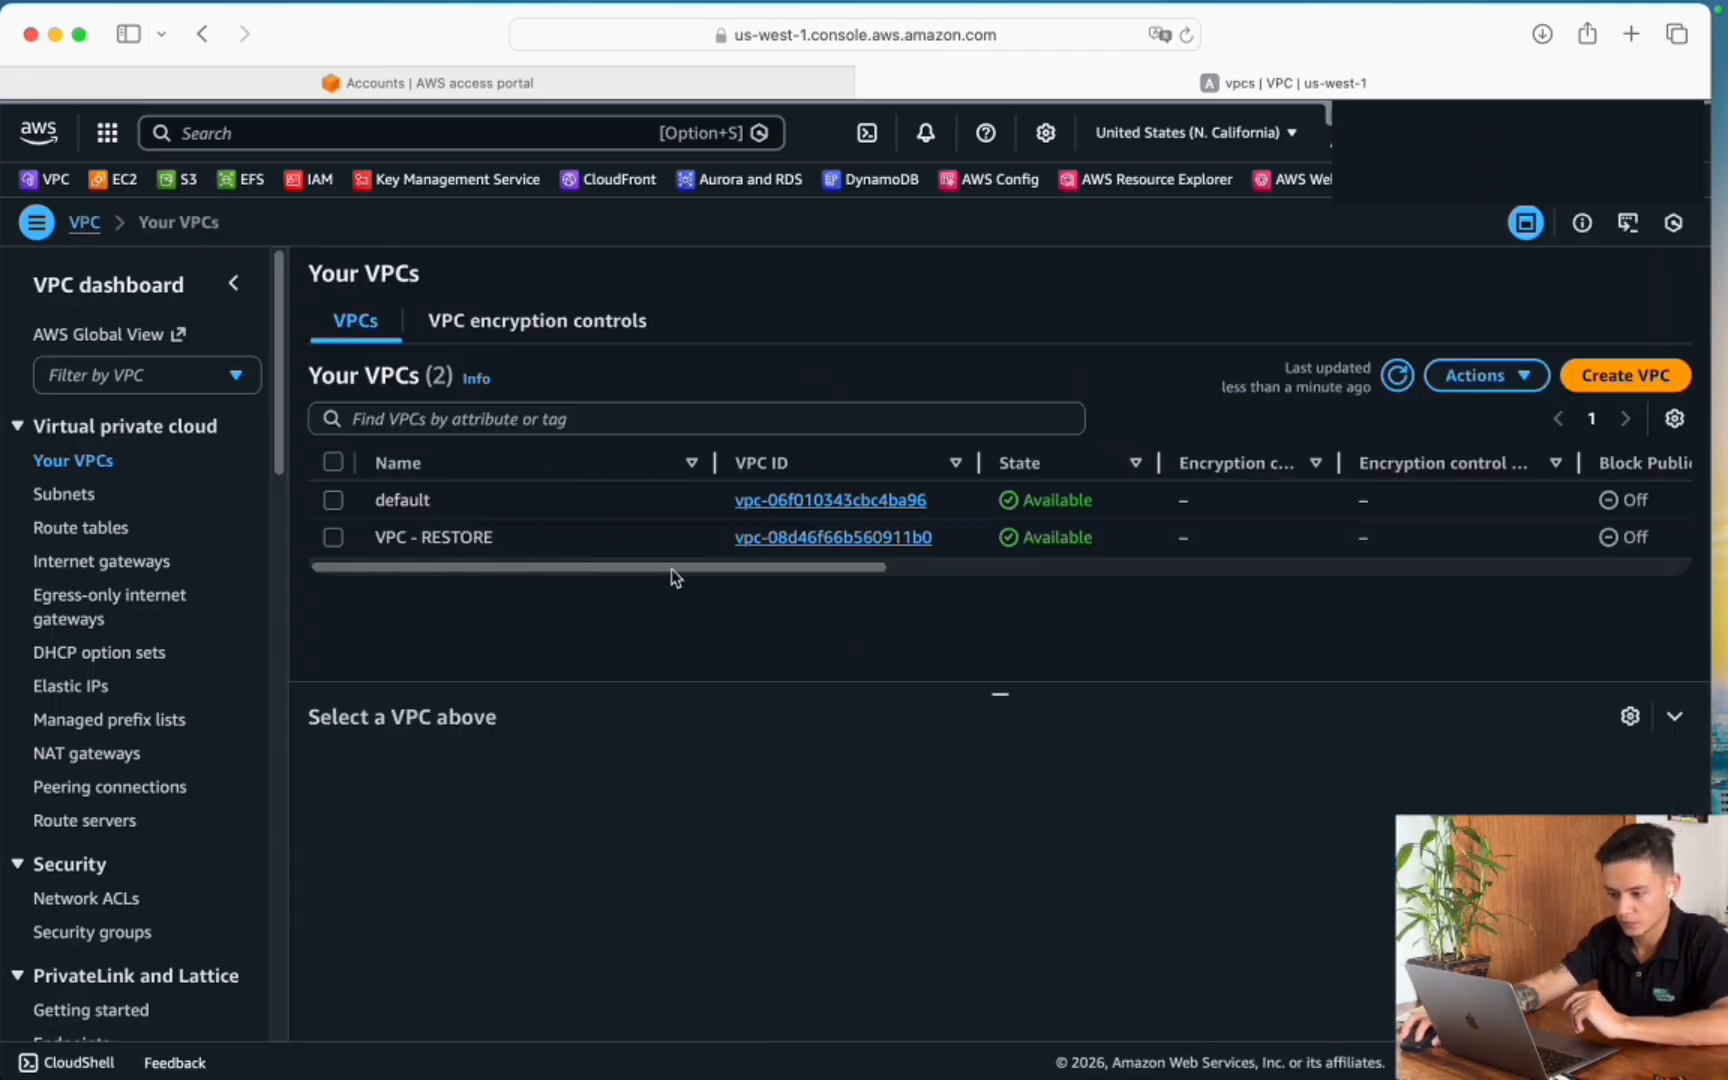
click(789, 540)
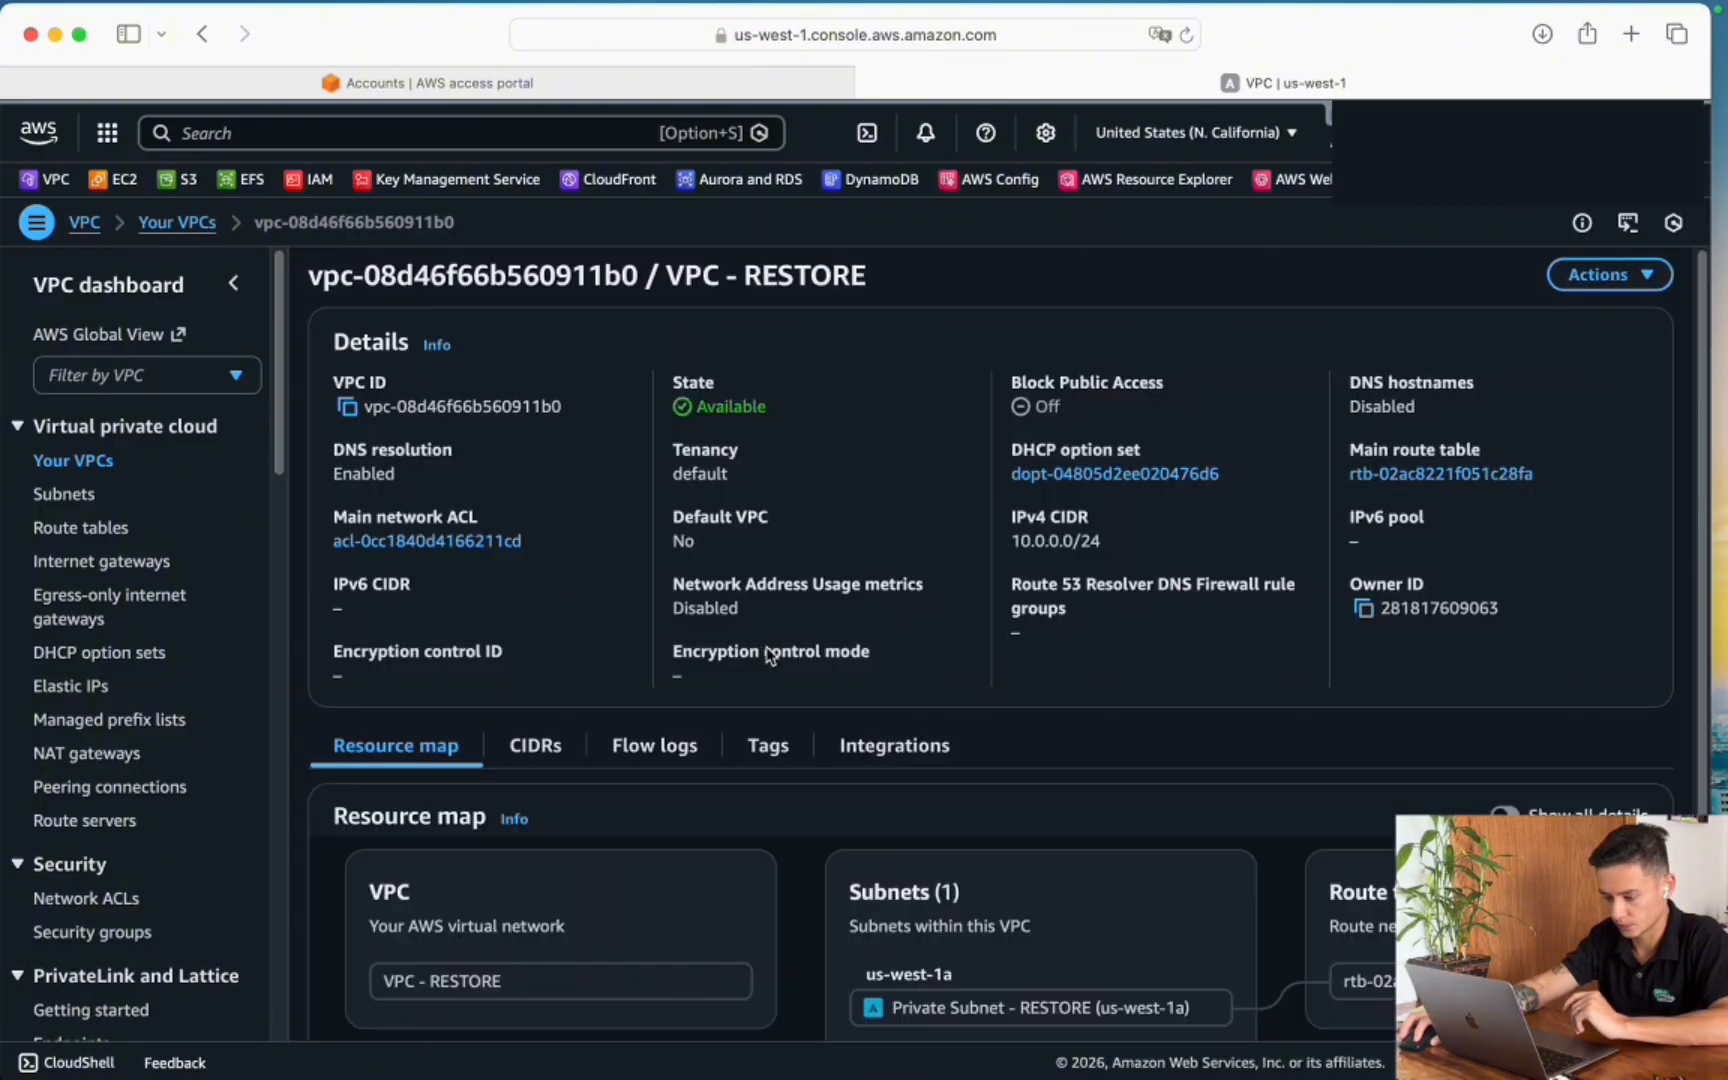
Check the subnet in VPC - RESTORE's resource map, and switch back to Veeam Backup for AWS to apply EC2-001's network settings
scroll(830, 935, down, 2)
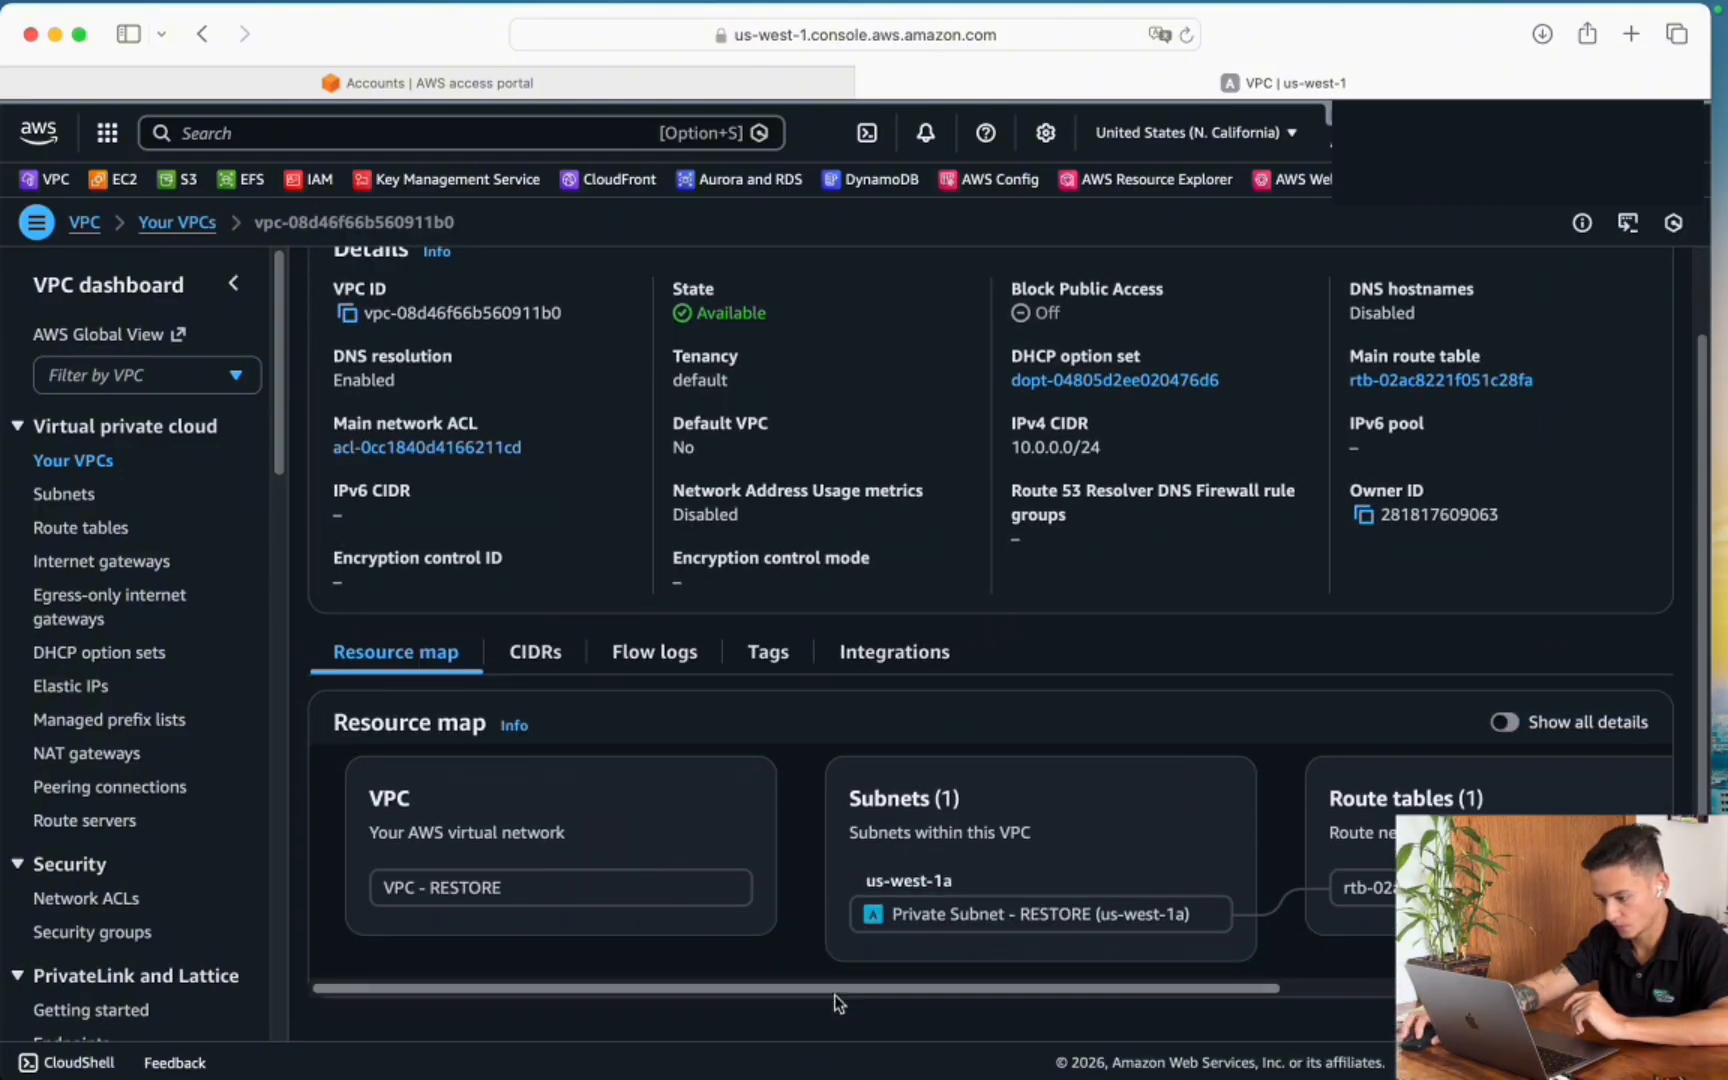
mouse_move(830, 990)
mouse_down()
mouse_move(1188, 986)
mouse_move(820, 987)
mouse_up()
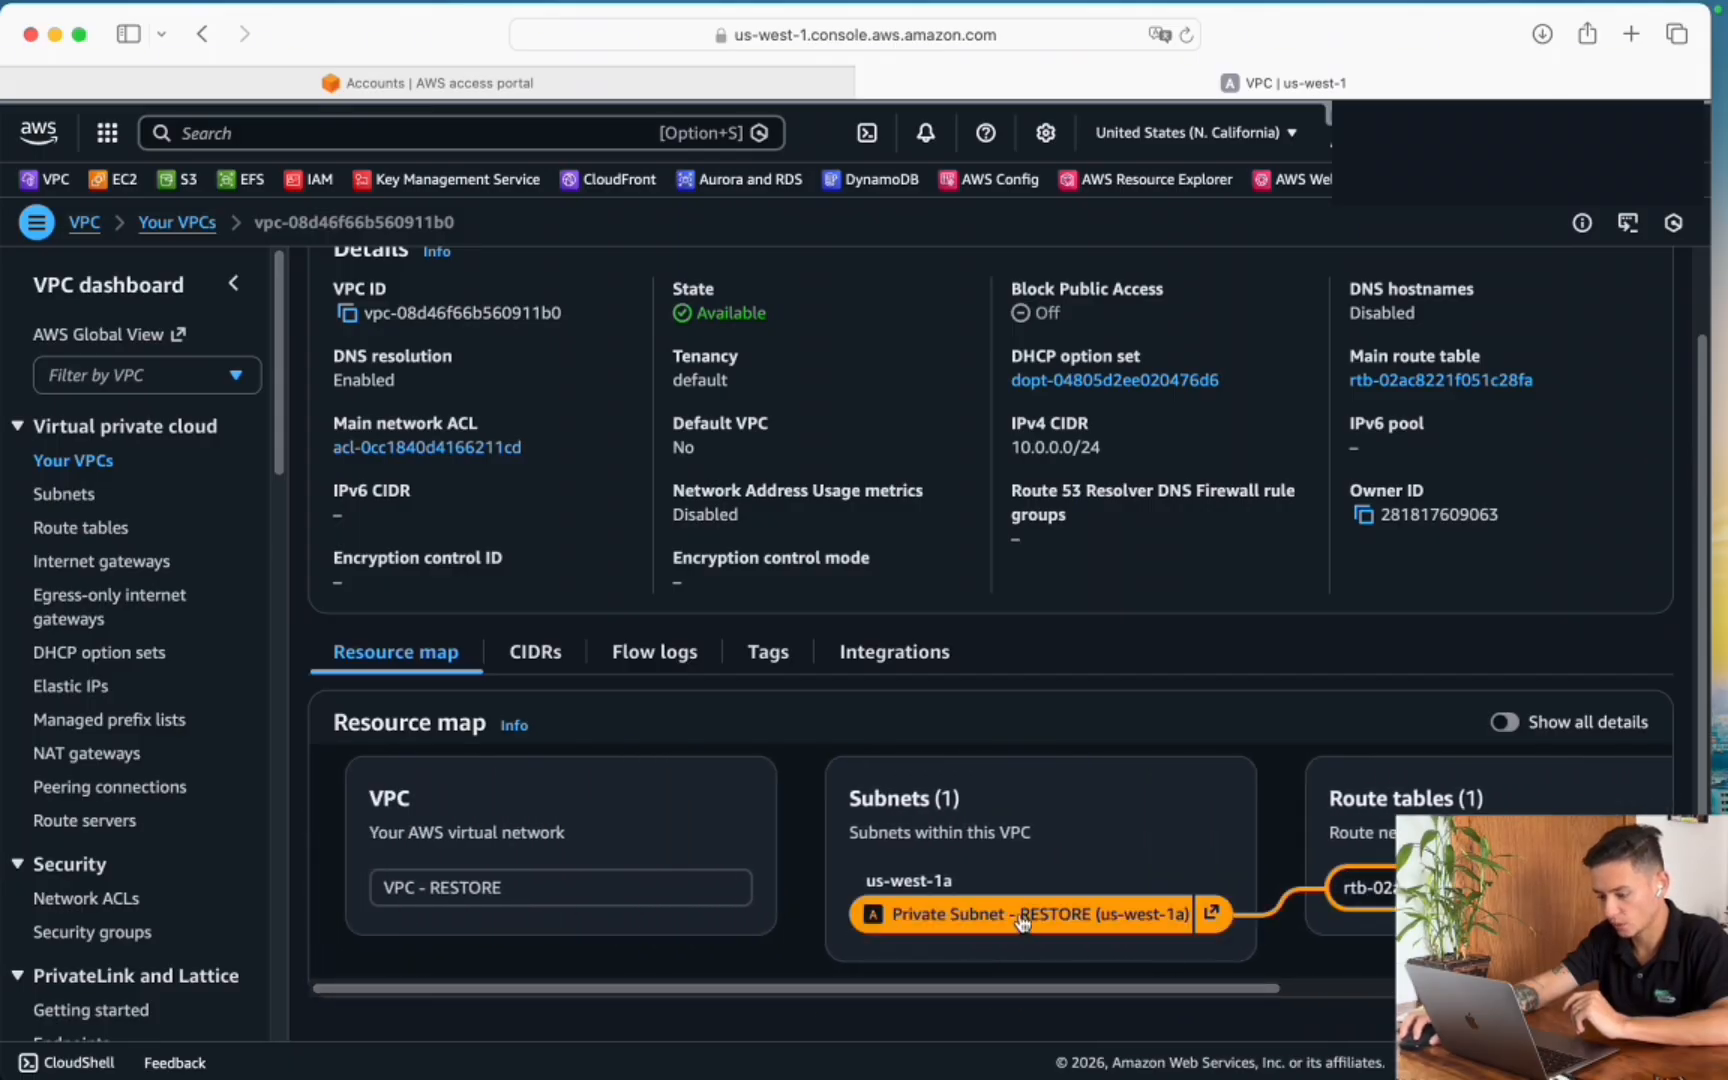
key(super+Tab)
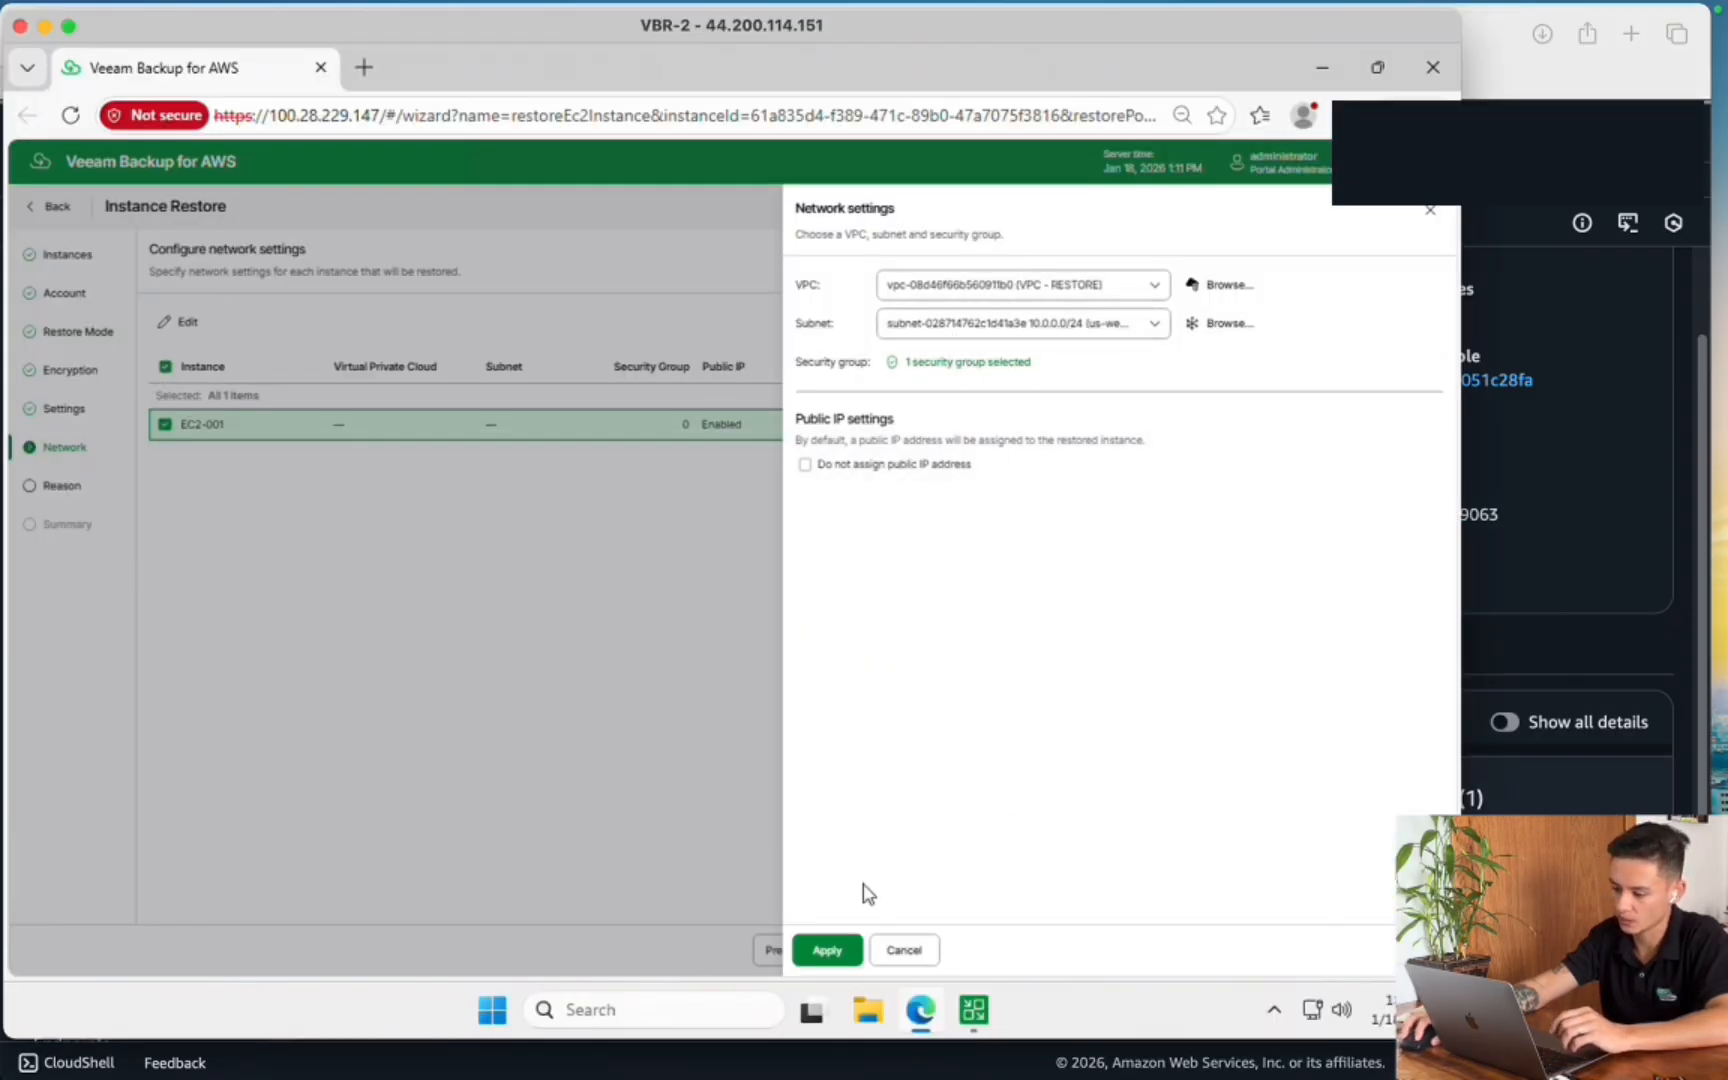
click(812, 948)
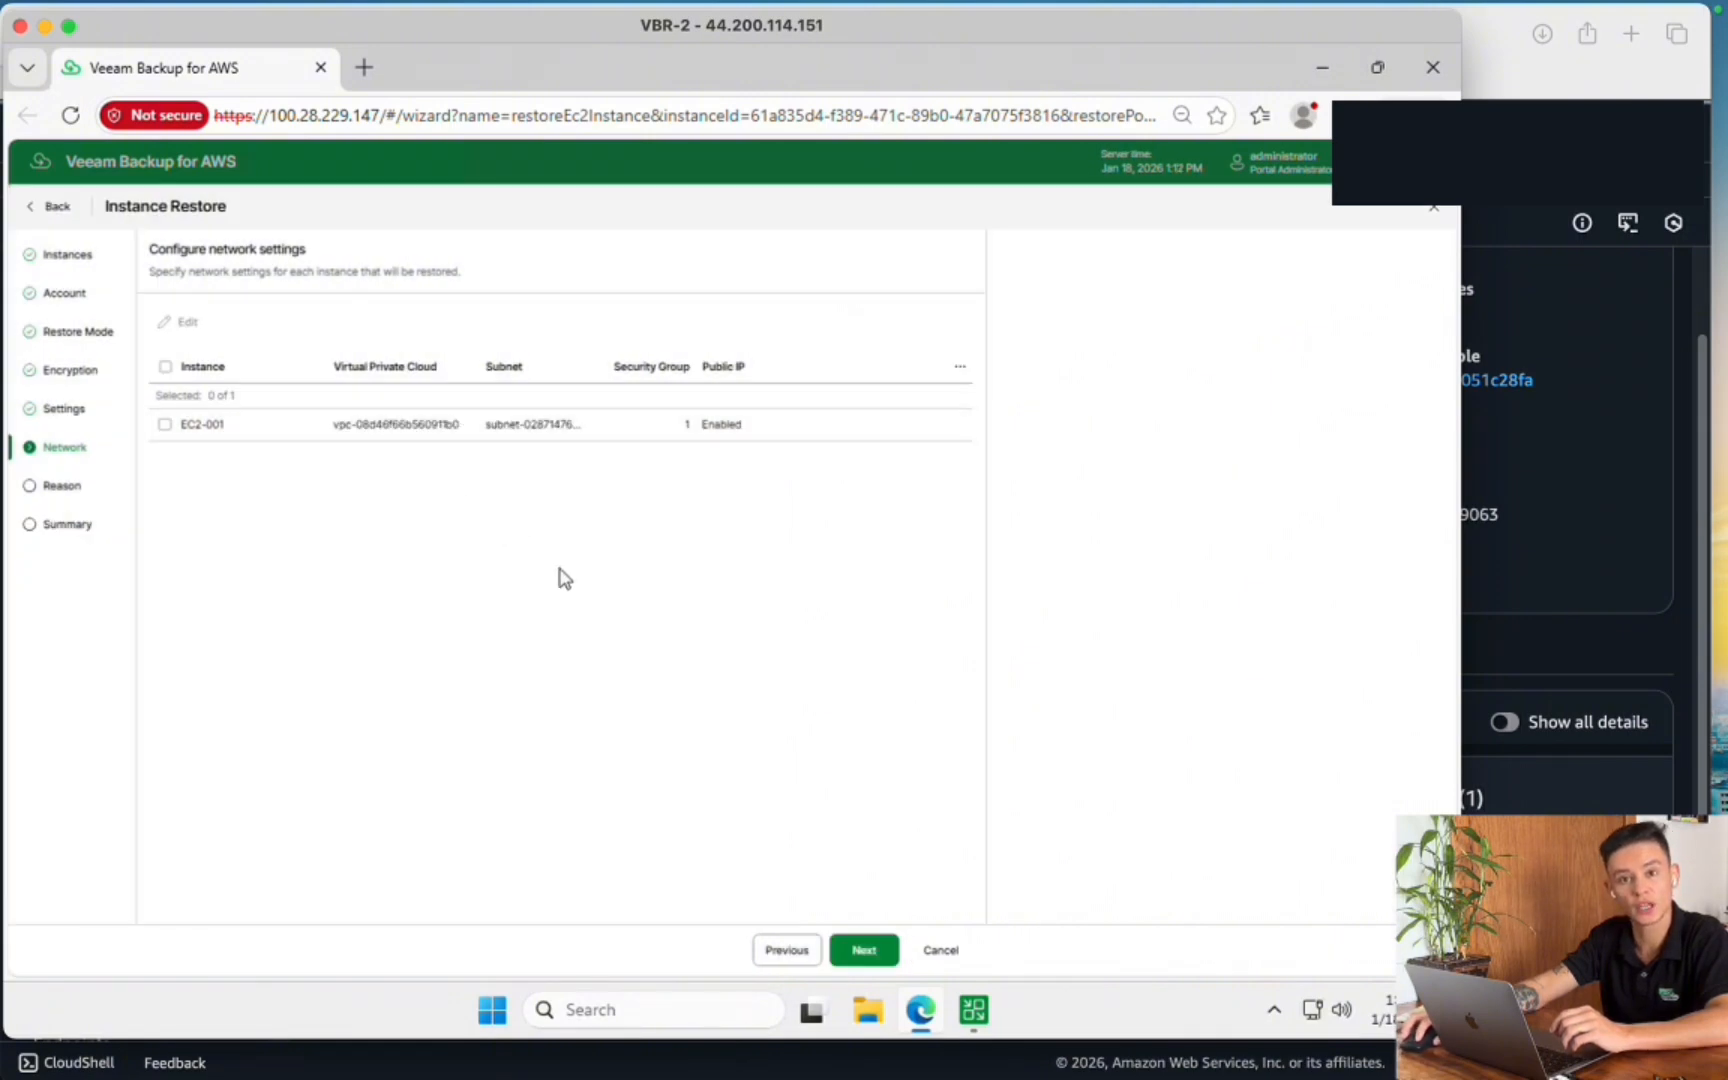
Give "teste de restore" as the restore reason and finish the wizard to start restoring EC2-001
click(864, 951)
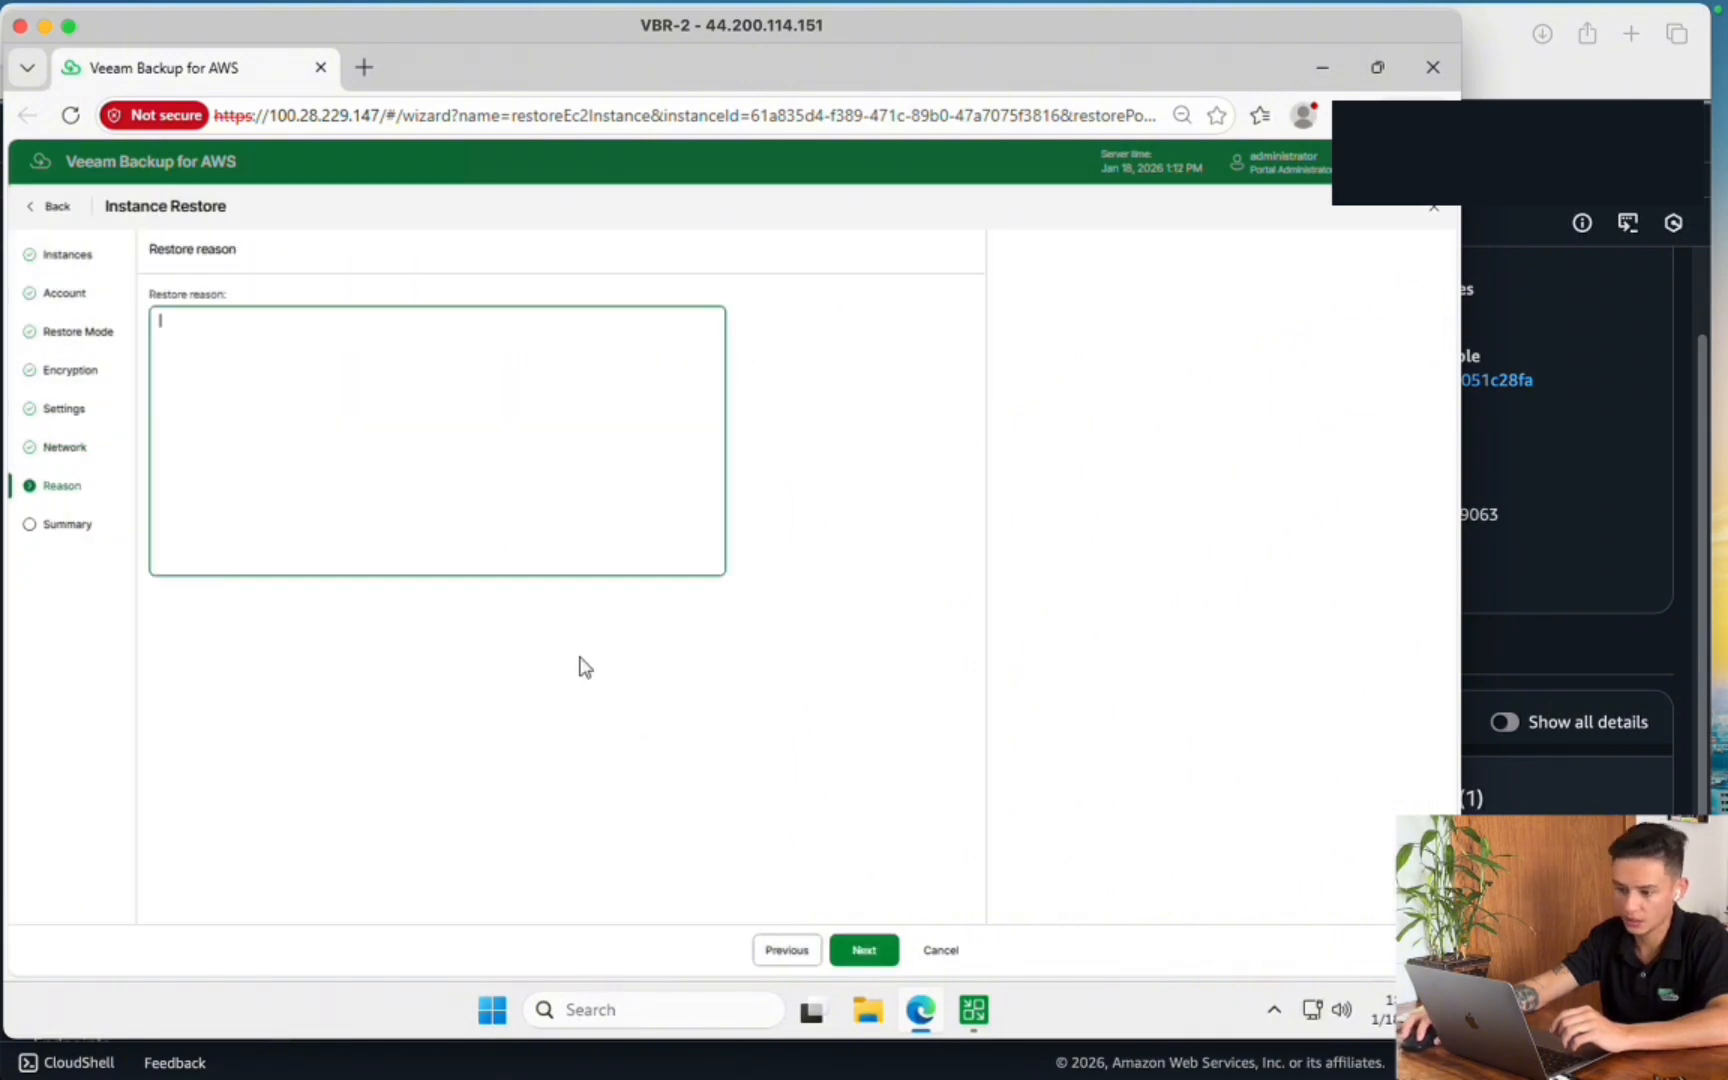
text(teste d)
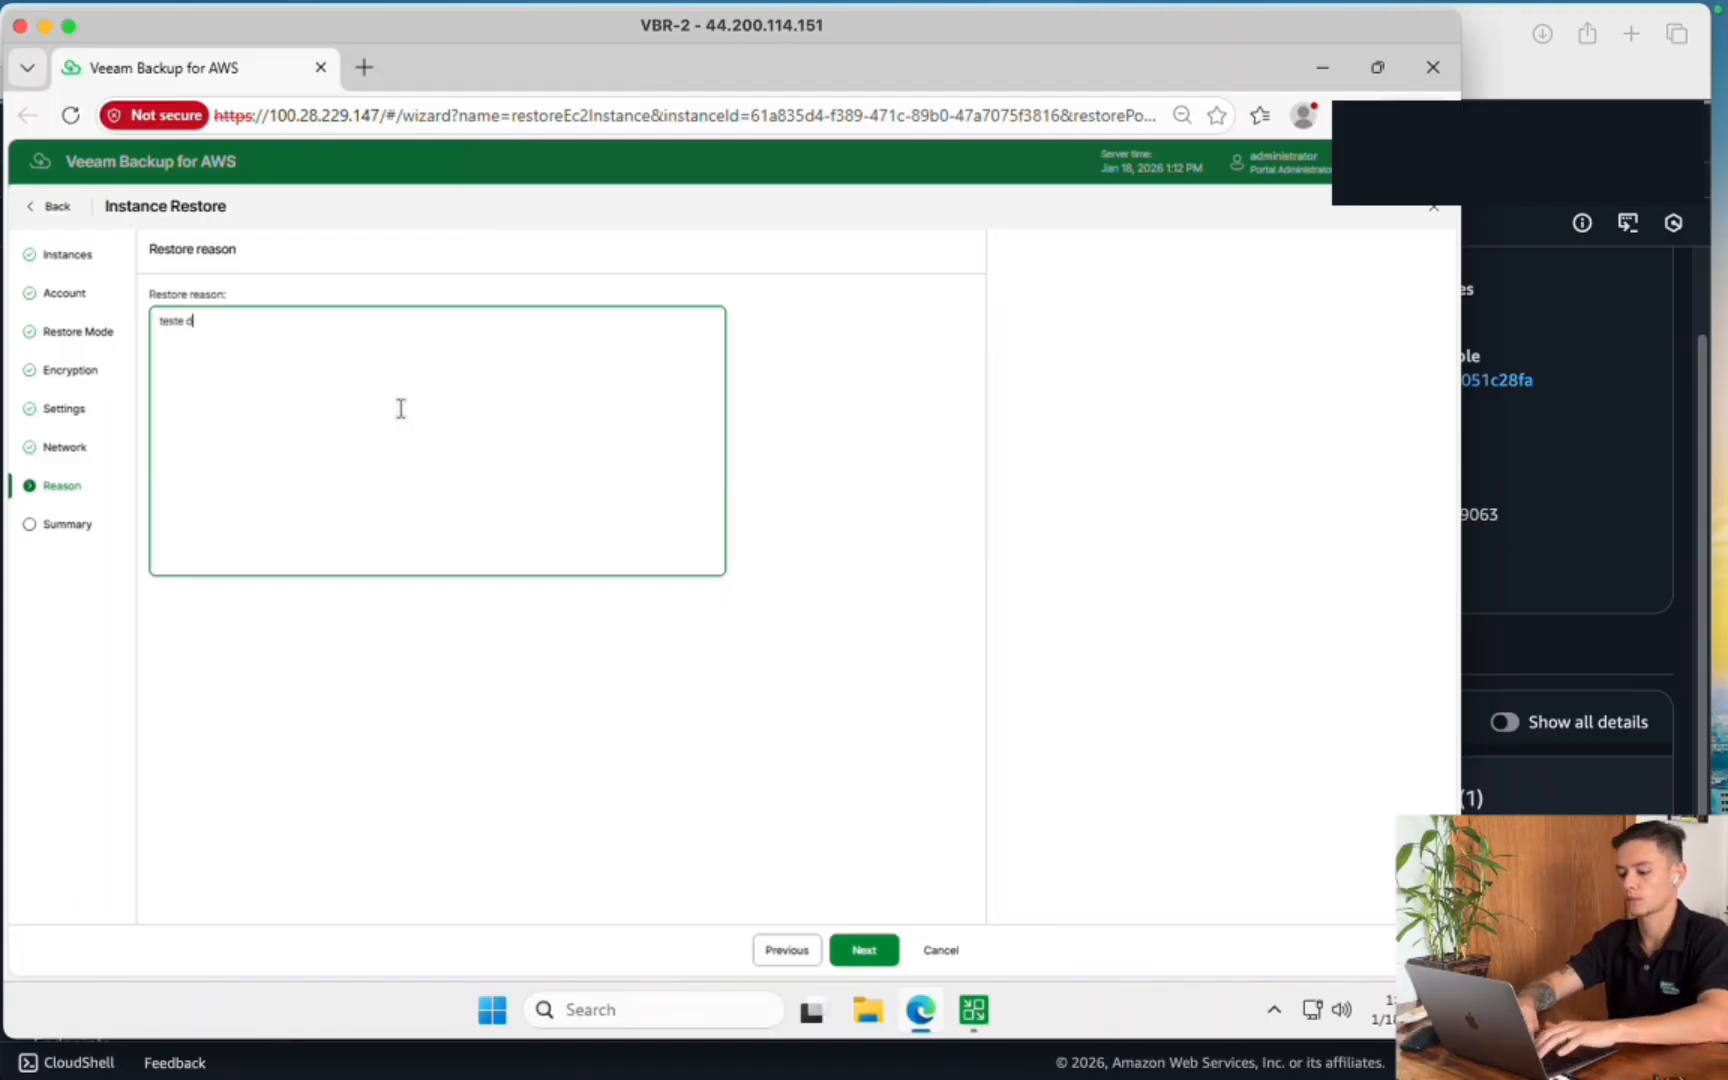
text(e restore)
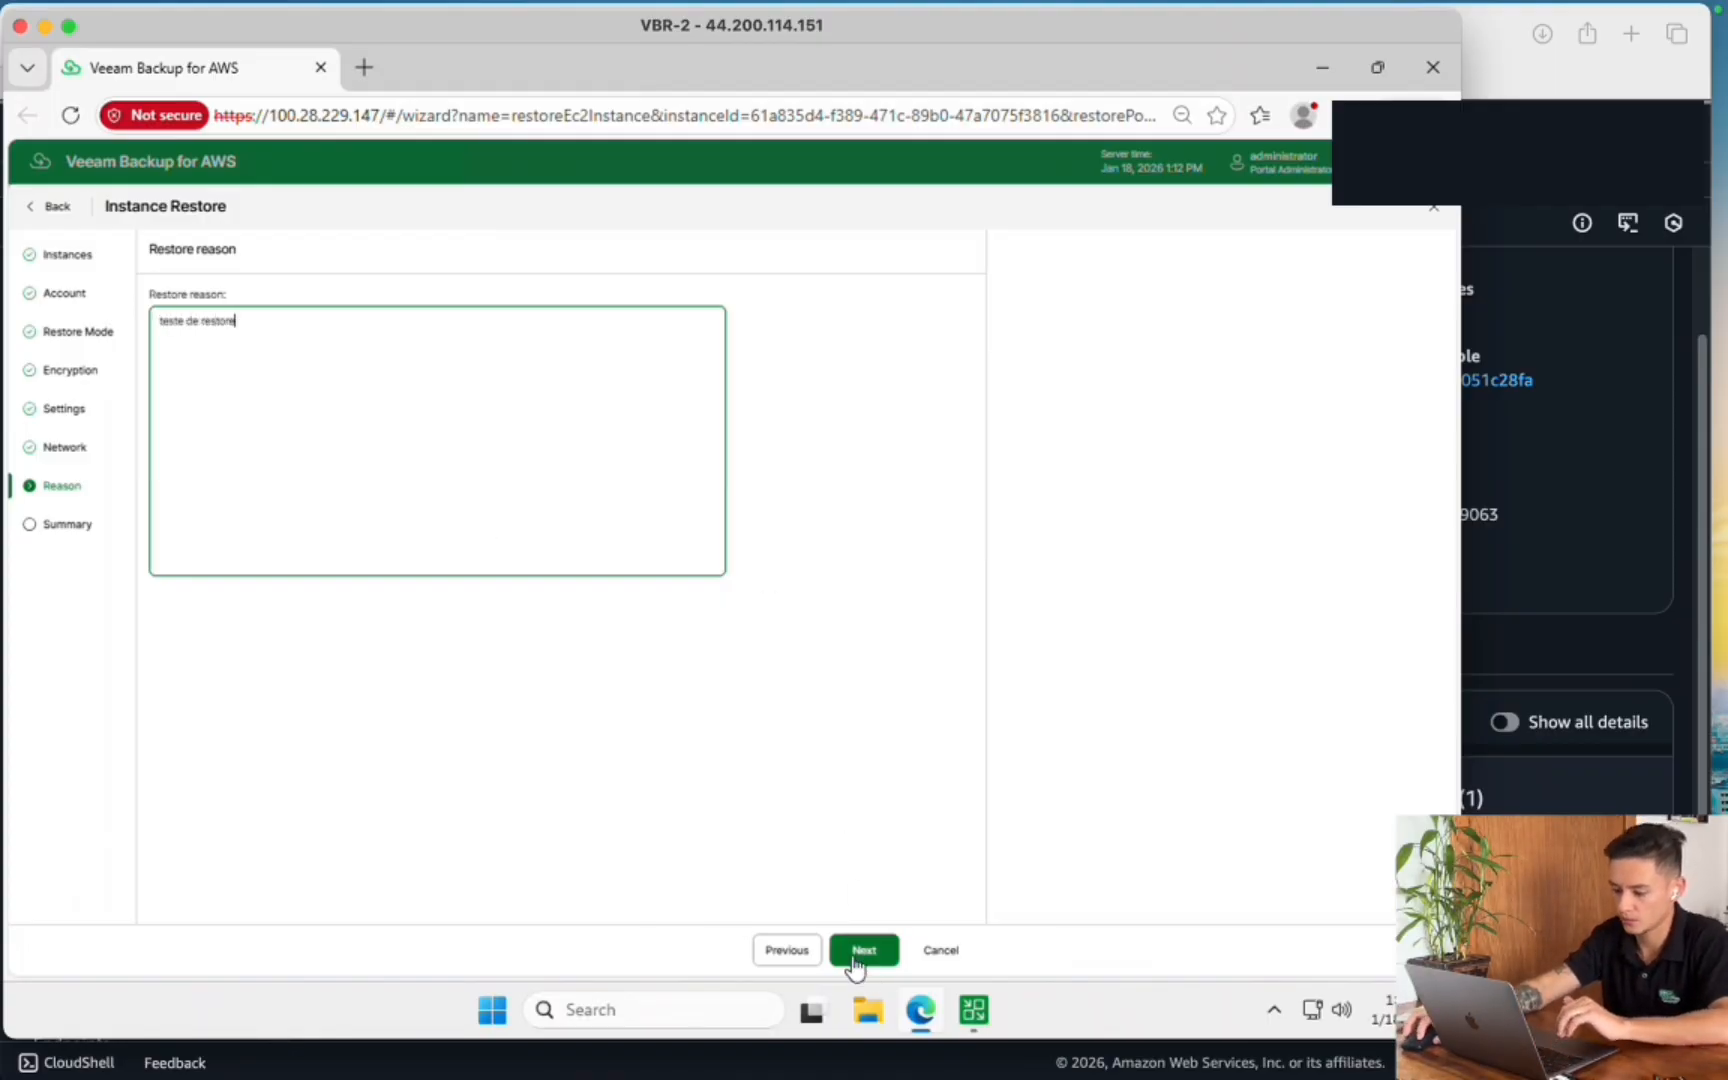
click(858, 962)
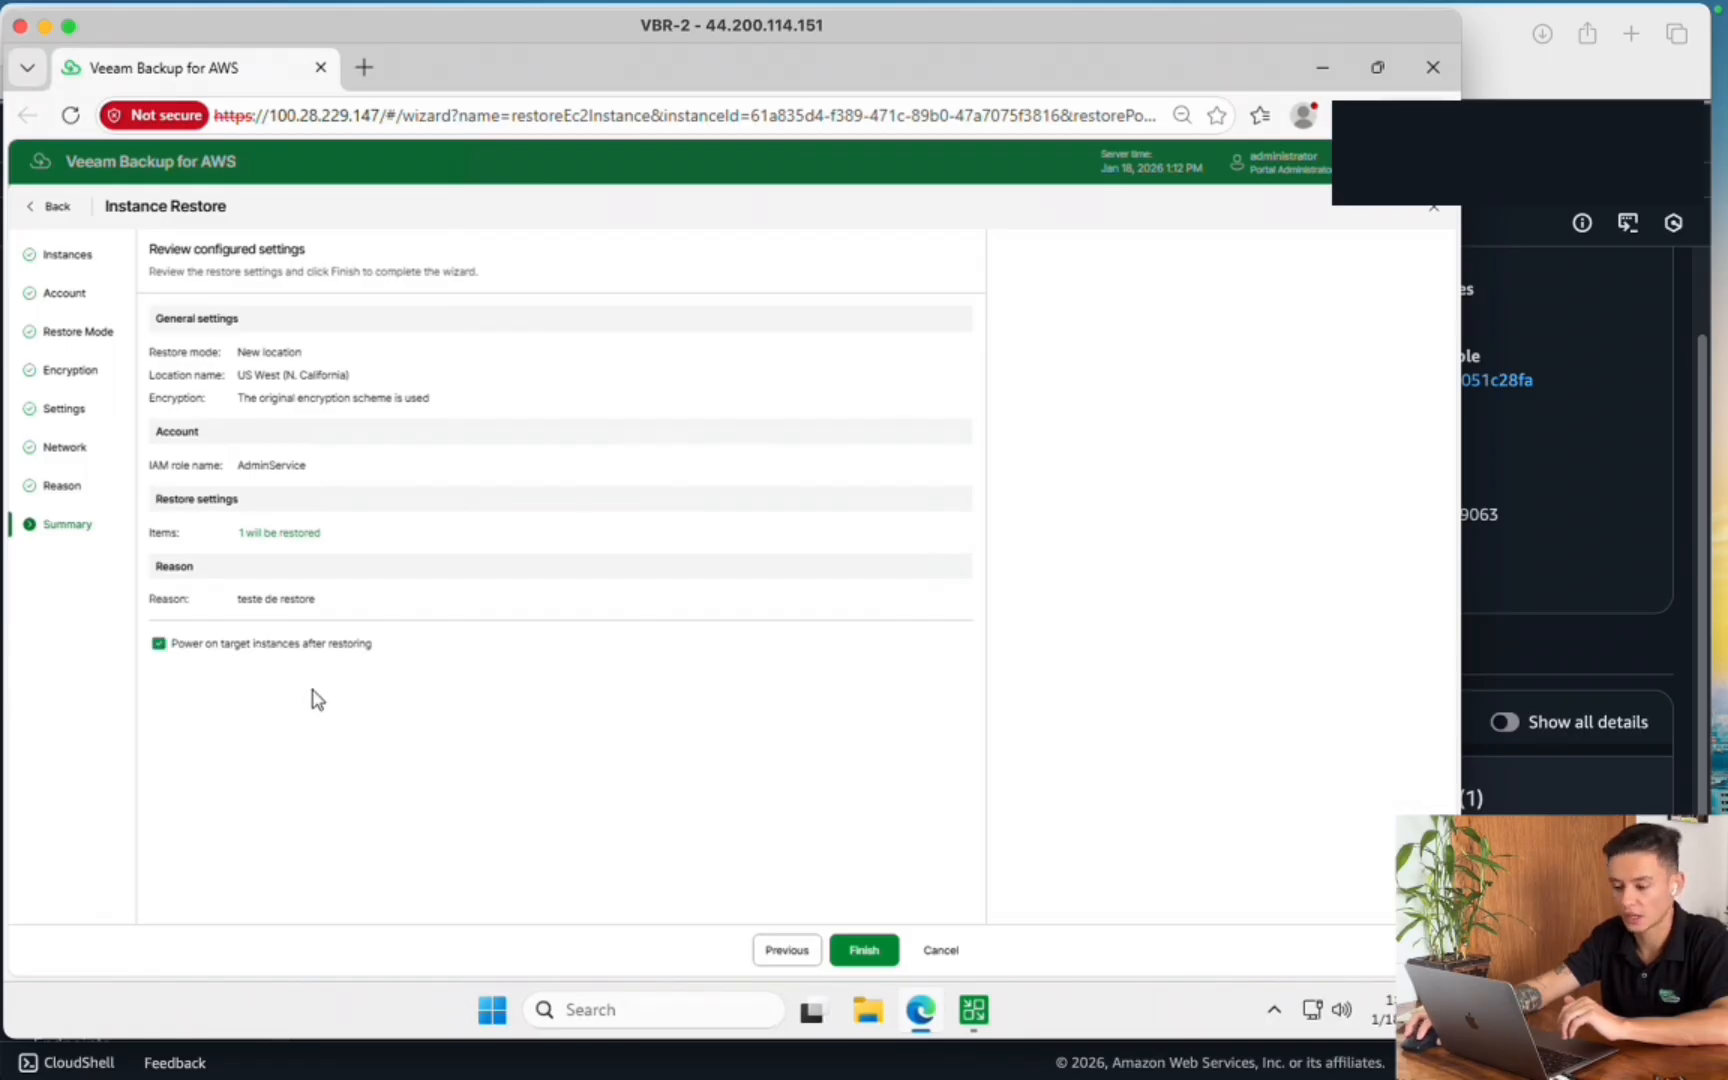
click(864, 950)
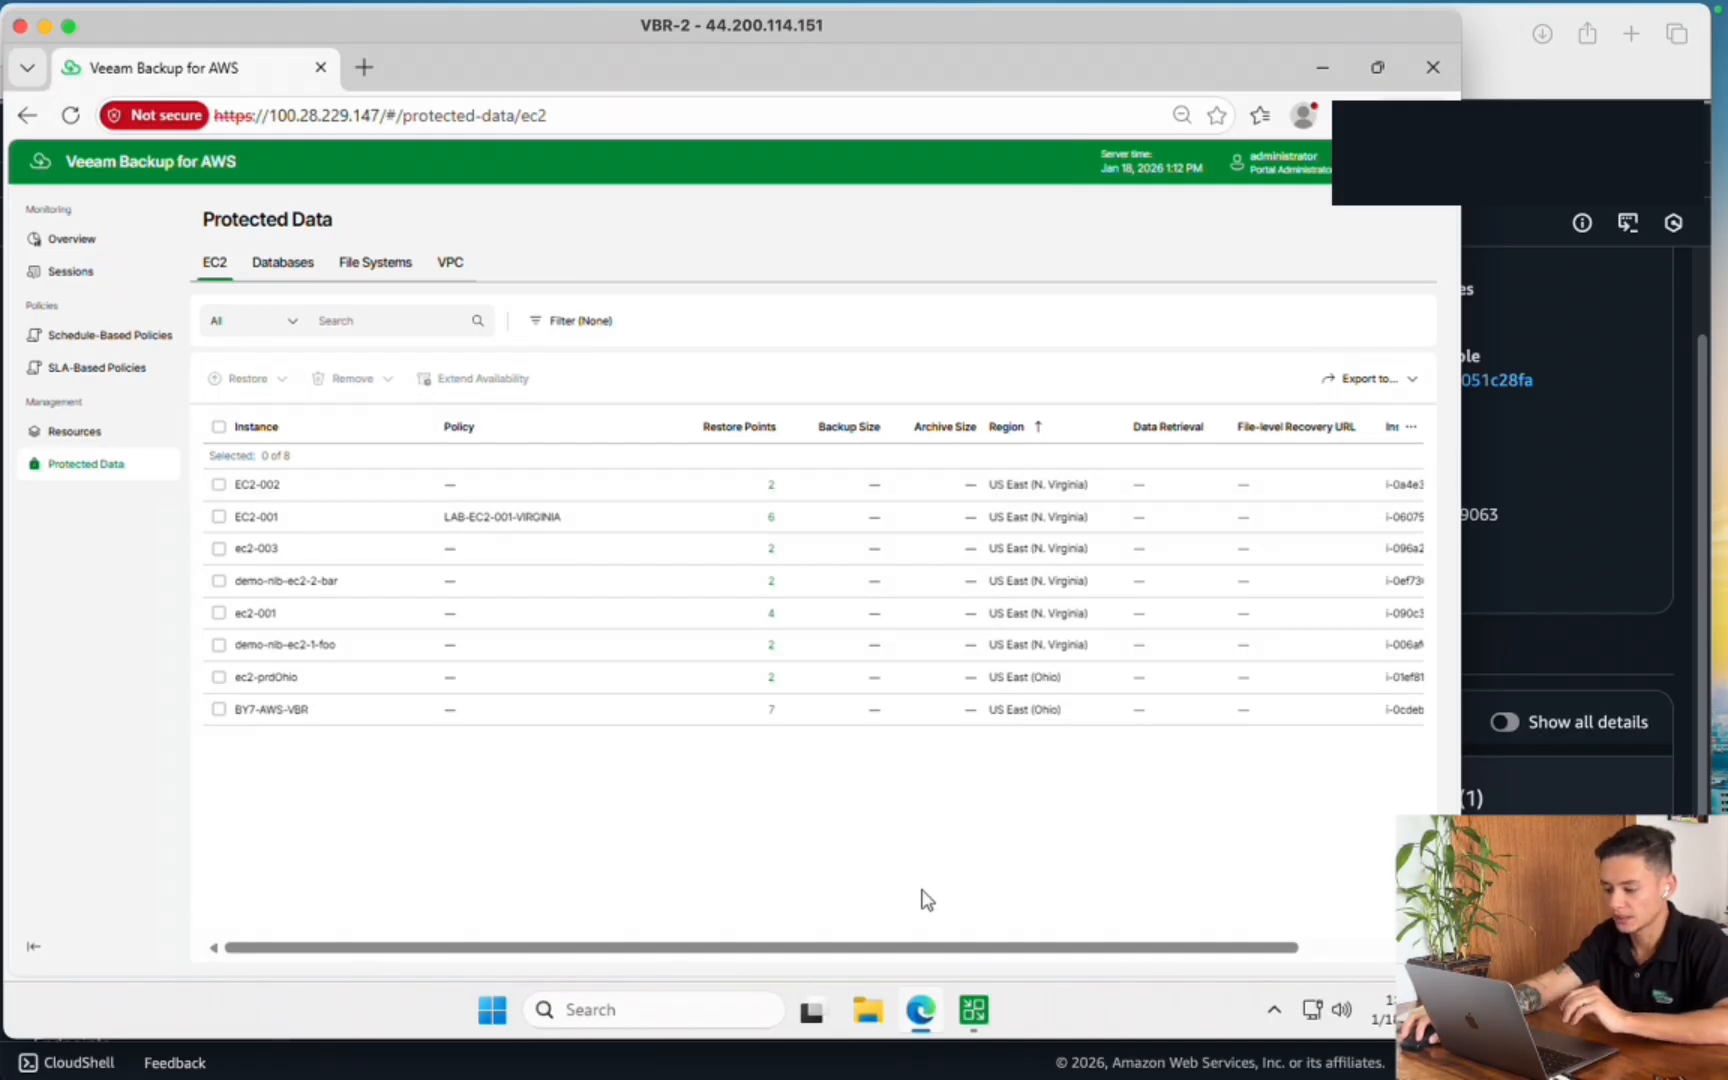
Switch to Veeam Backup and Replication and select EC2-001's restore session among the running sessions
click(985, 1008)
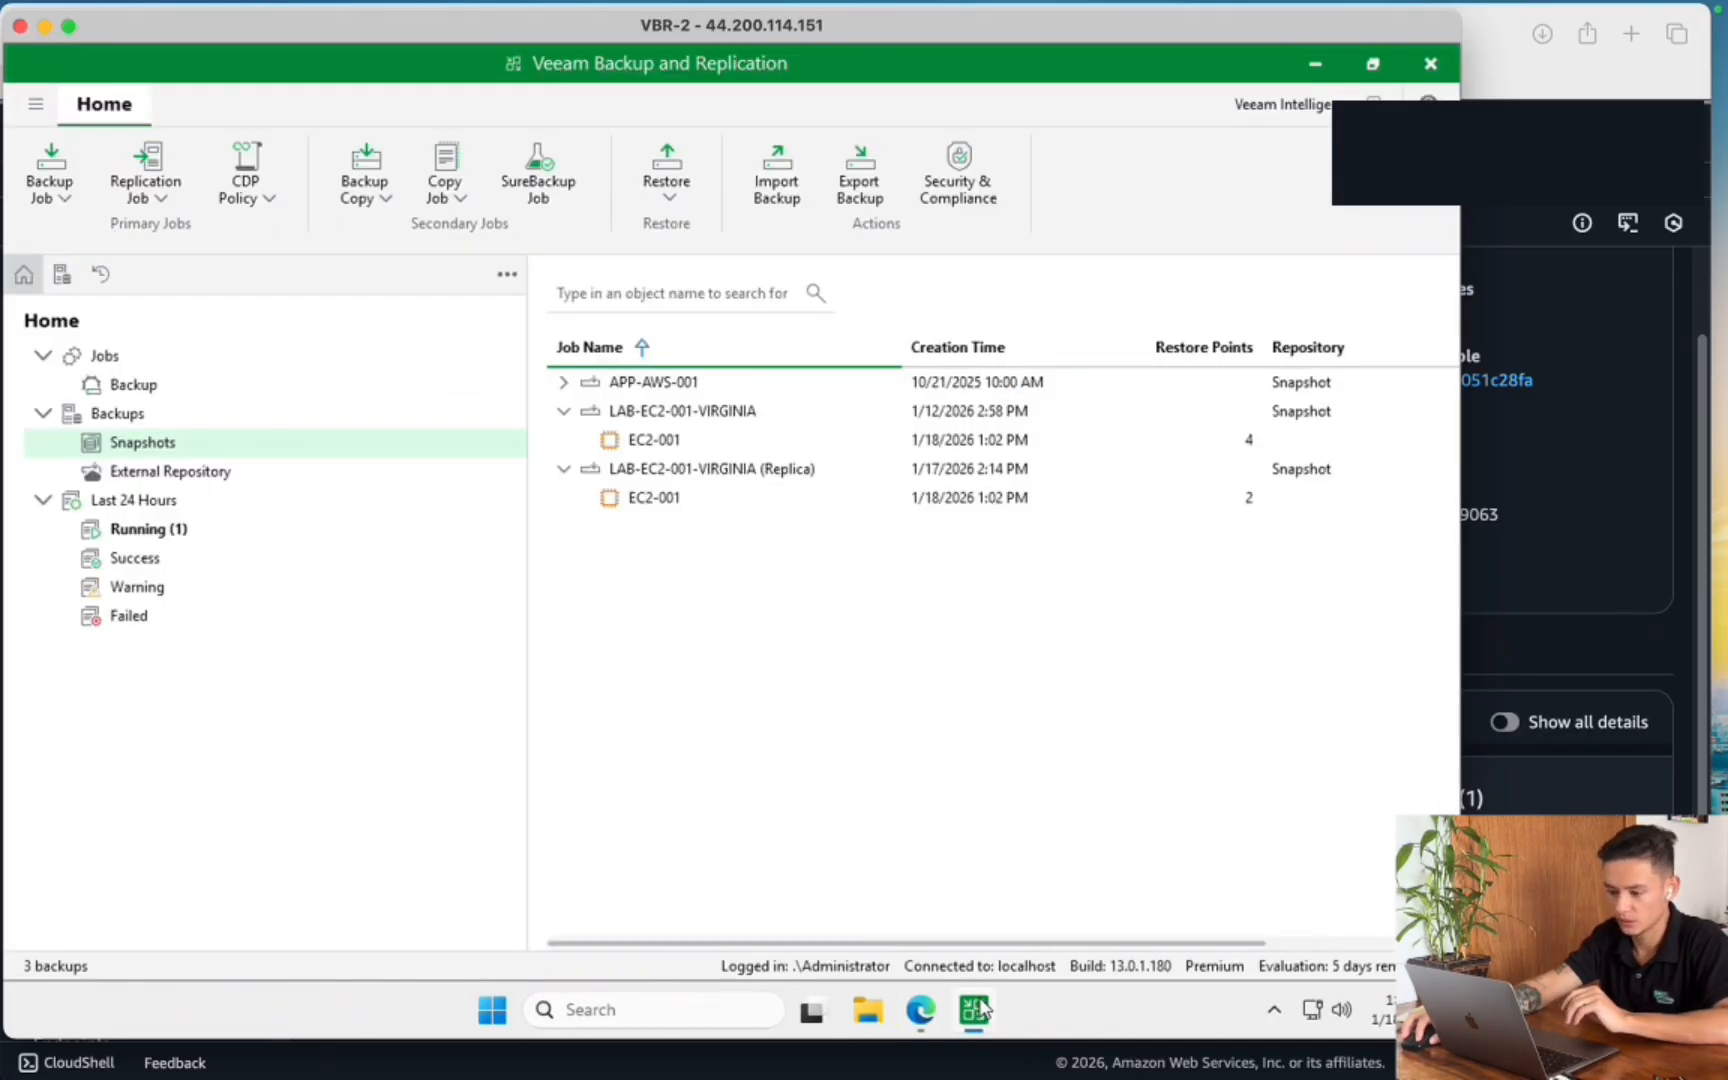
click(198, 535)
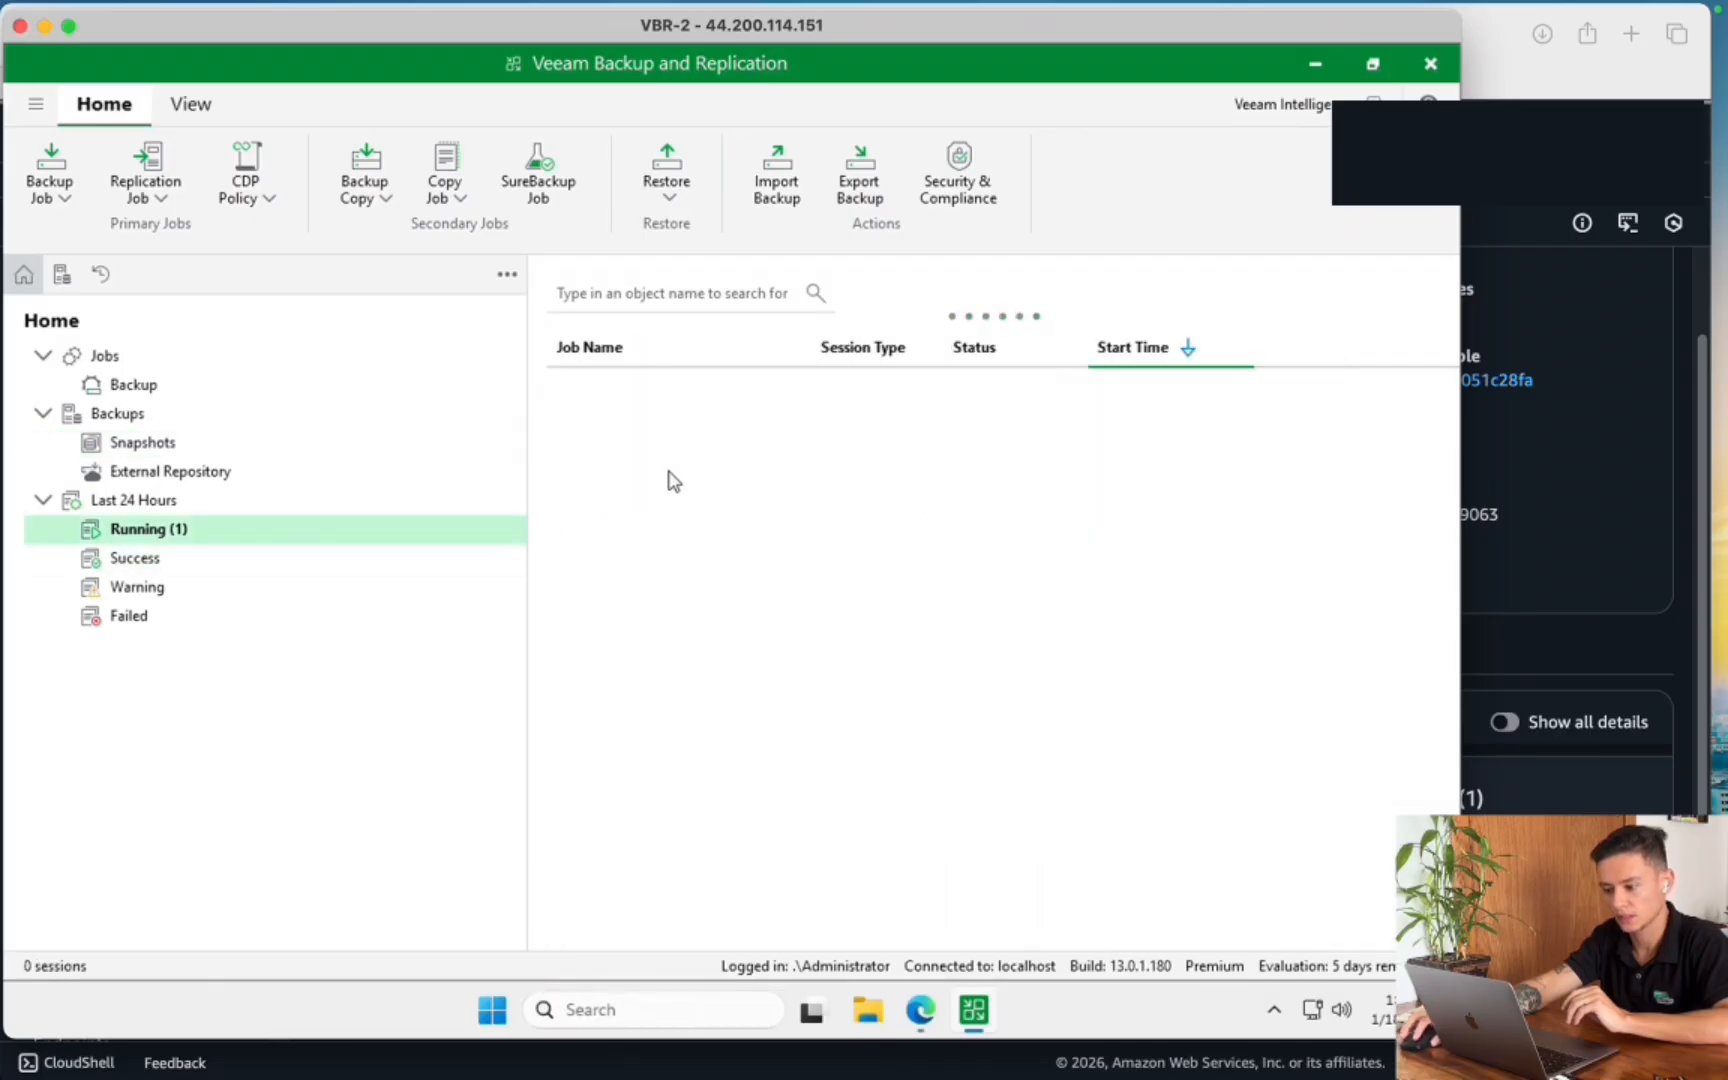
click(660, 378)
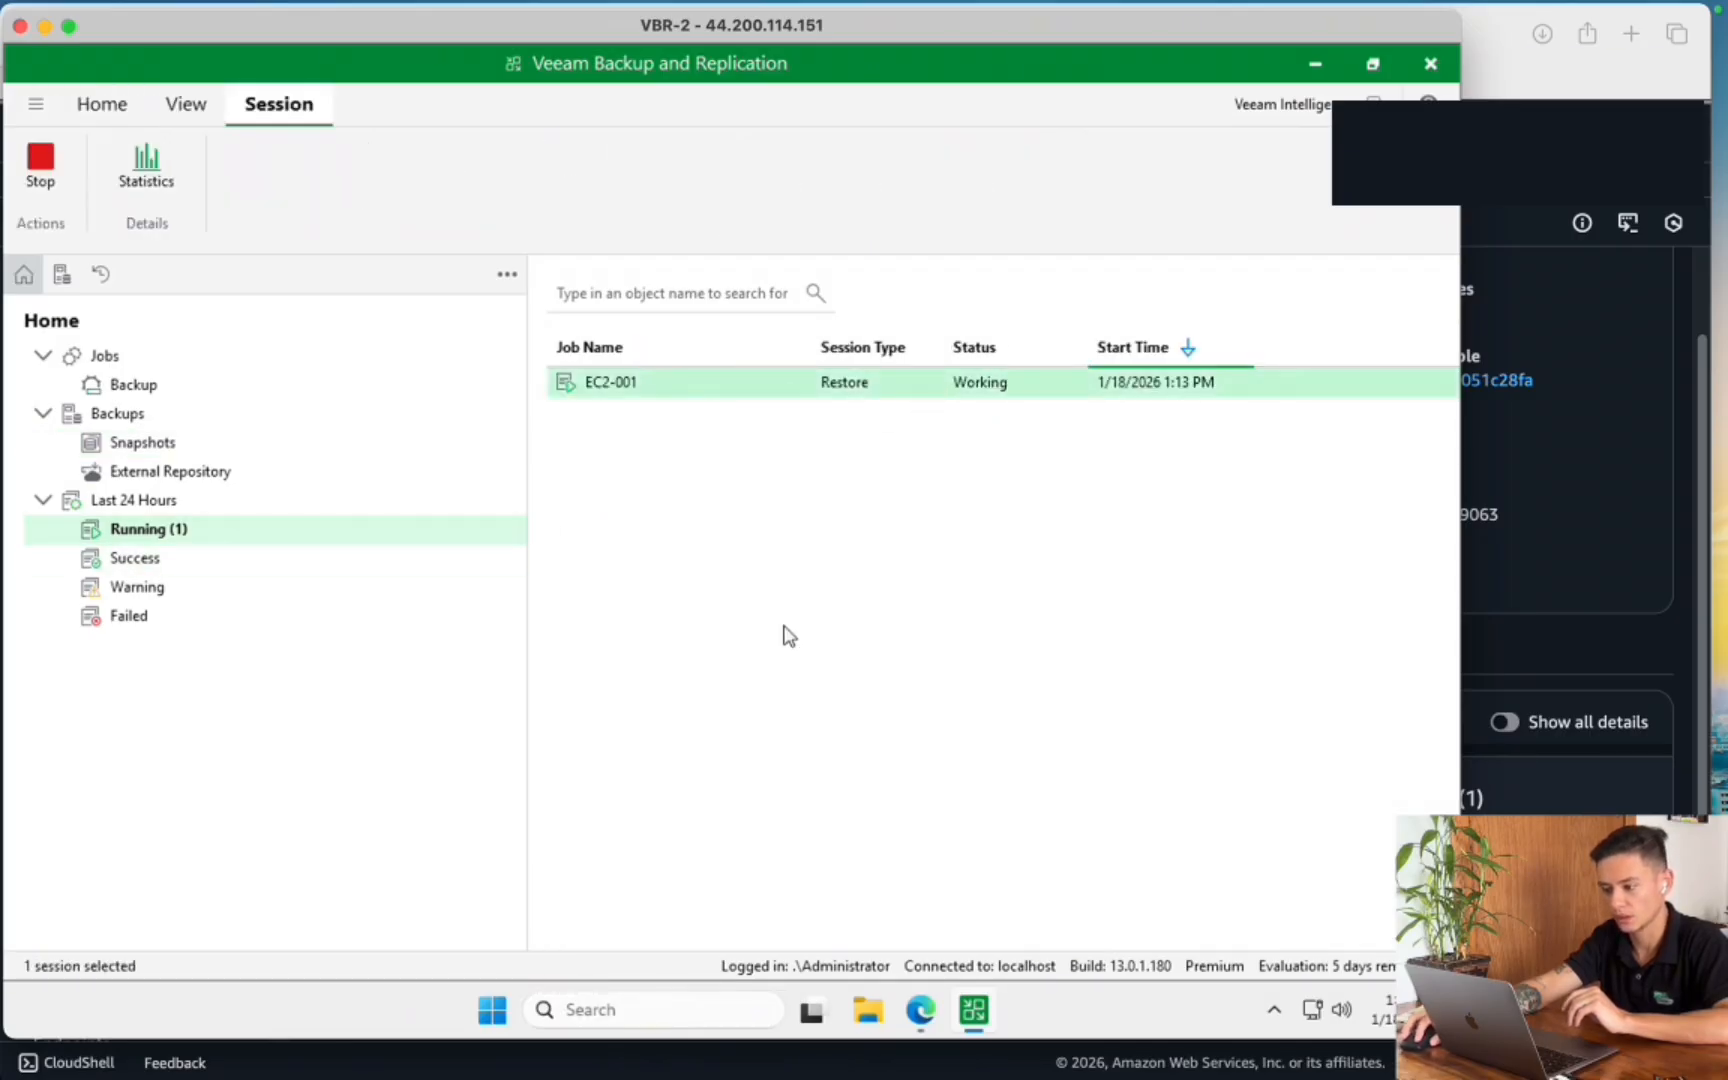
Switch to the AWS console and list the EC2 instances in the N. California region
click(1556, 630)
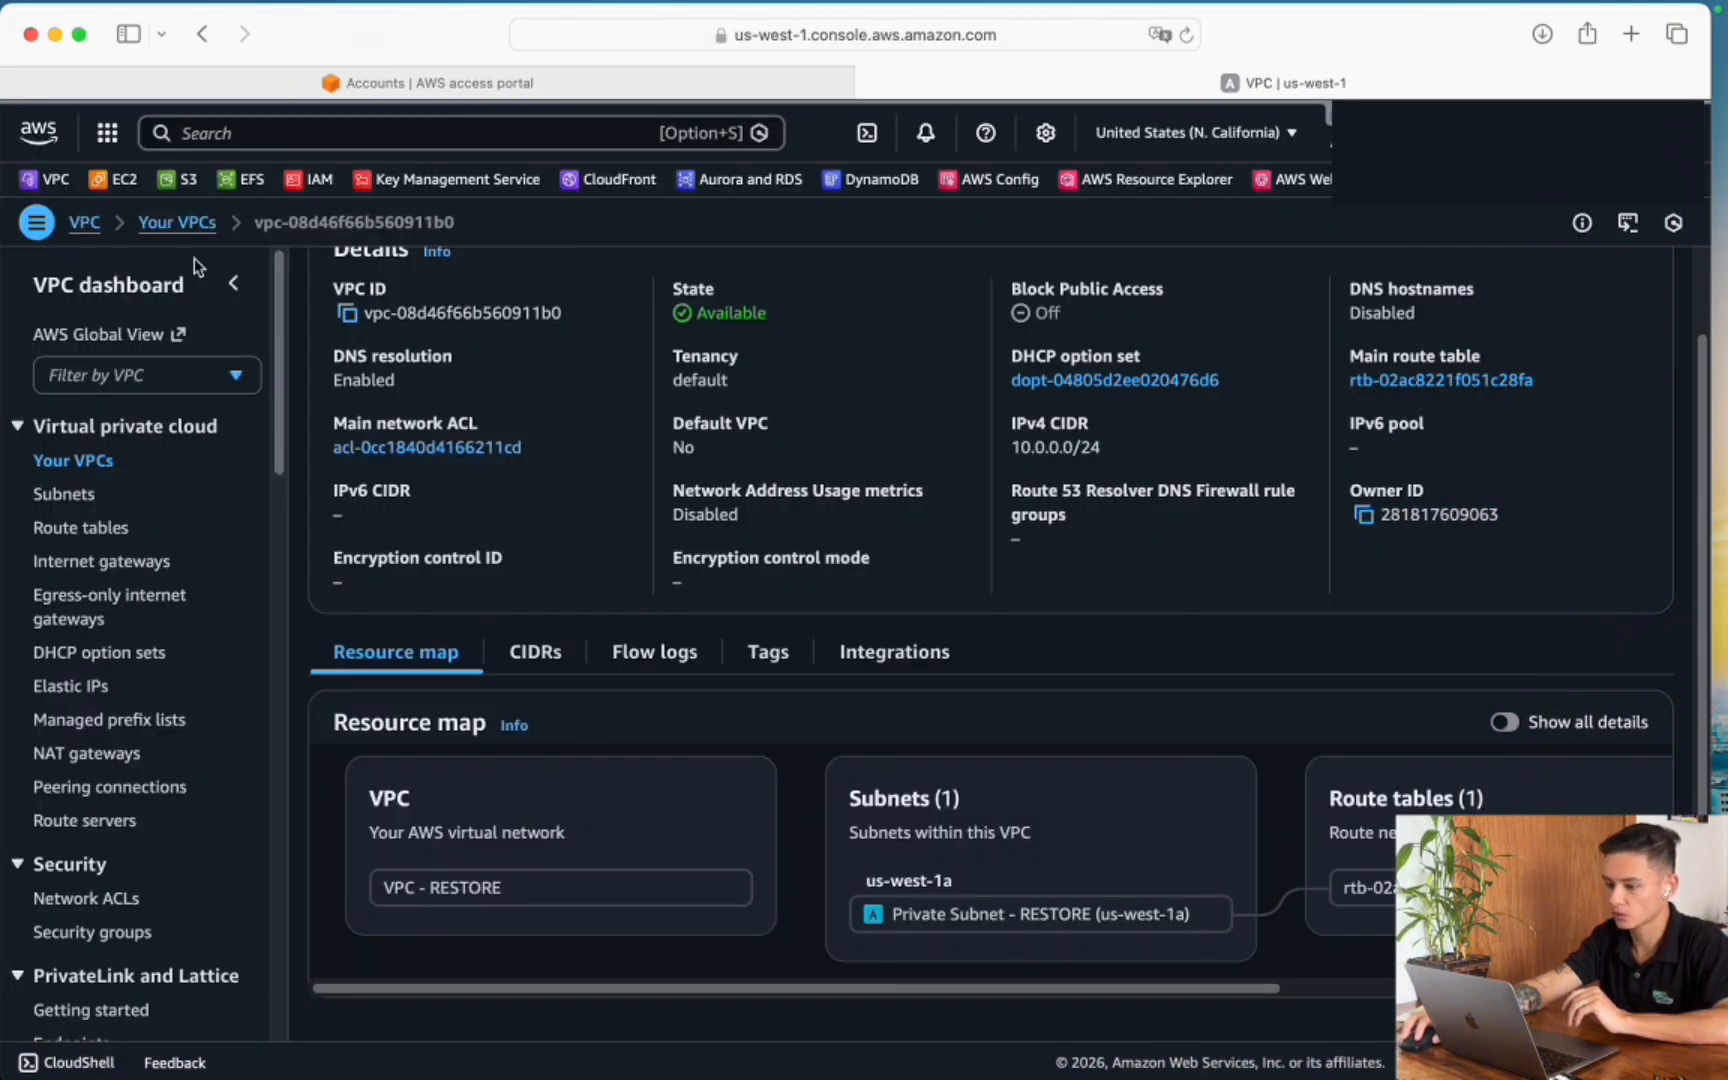
click(124, 181)
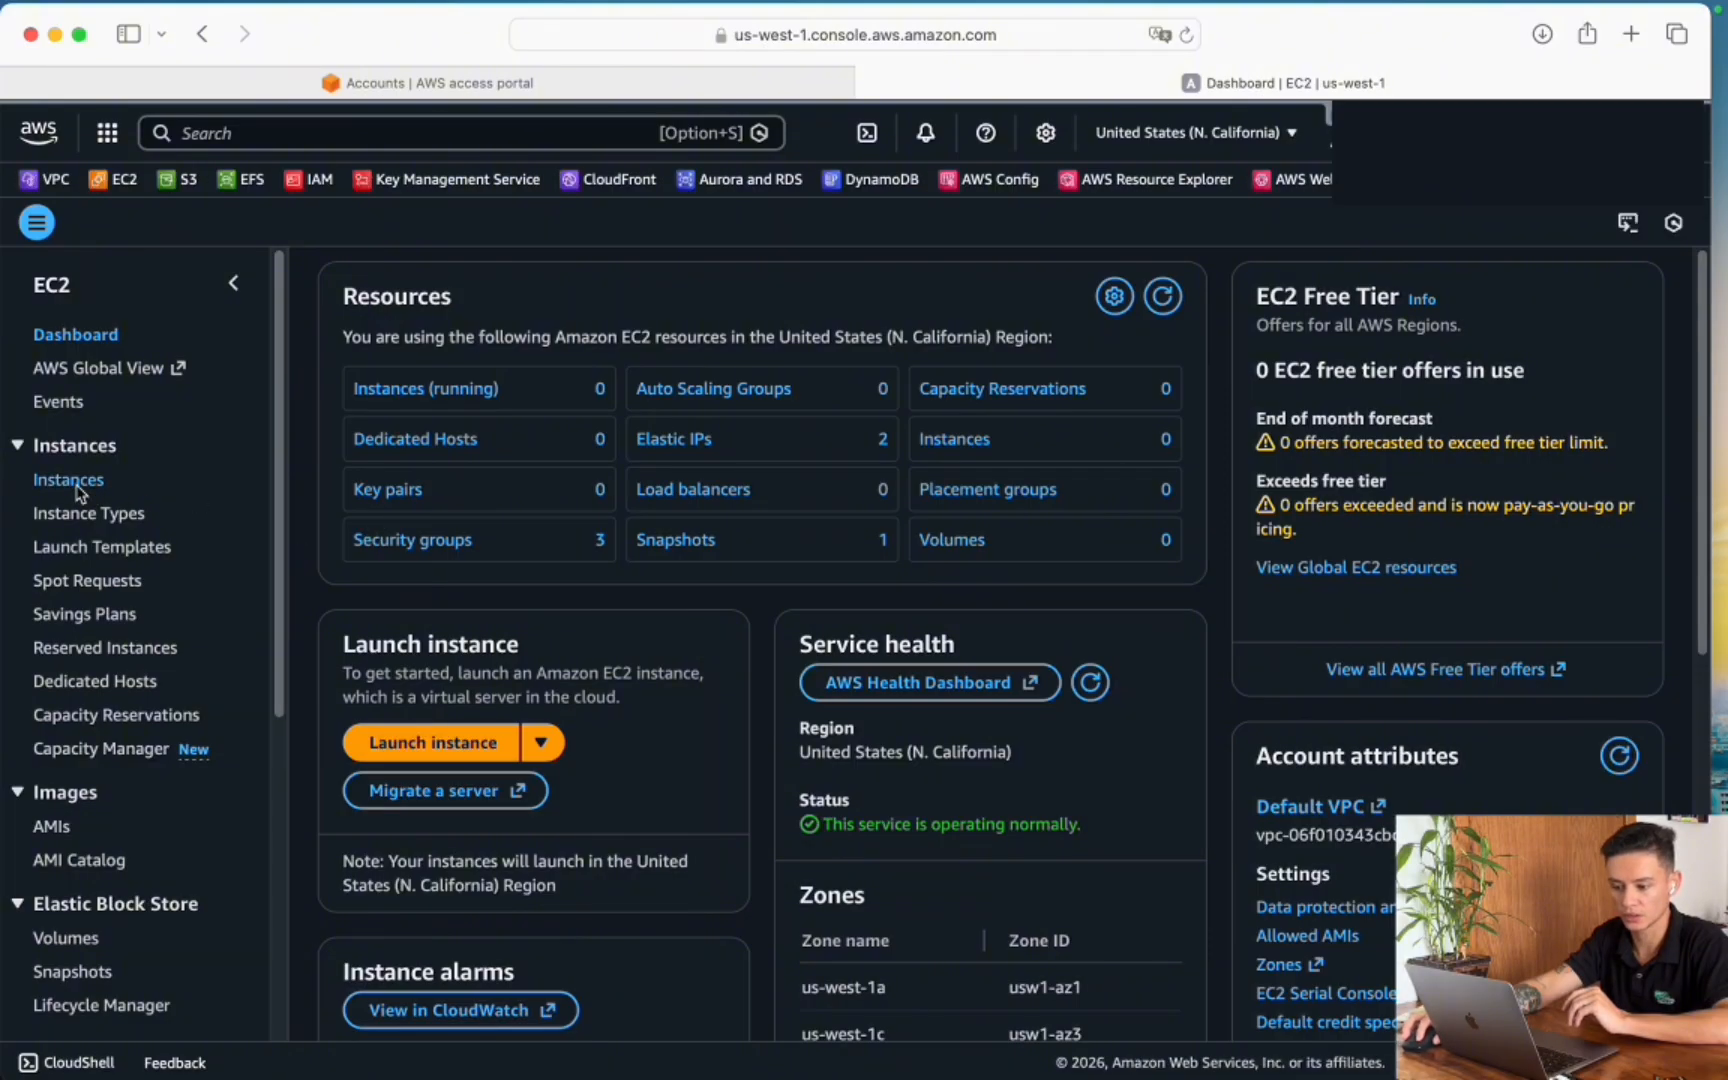
click(70, 481)
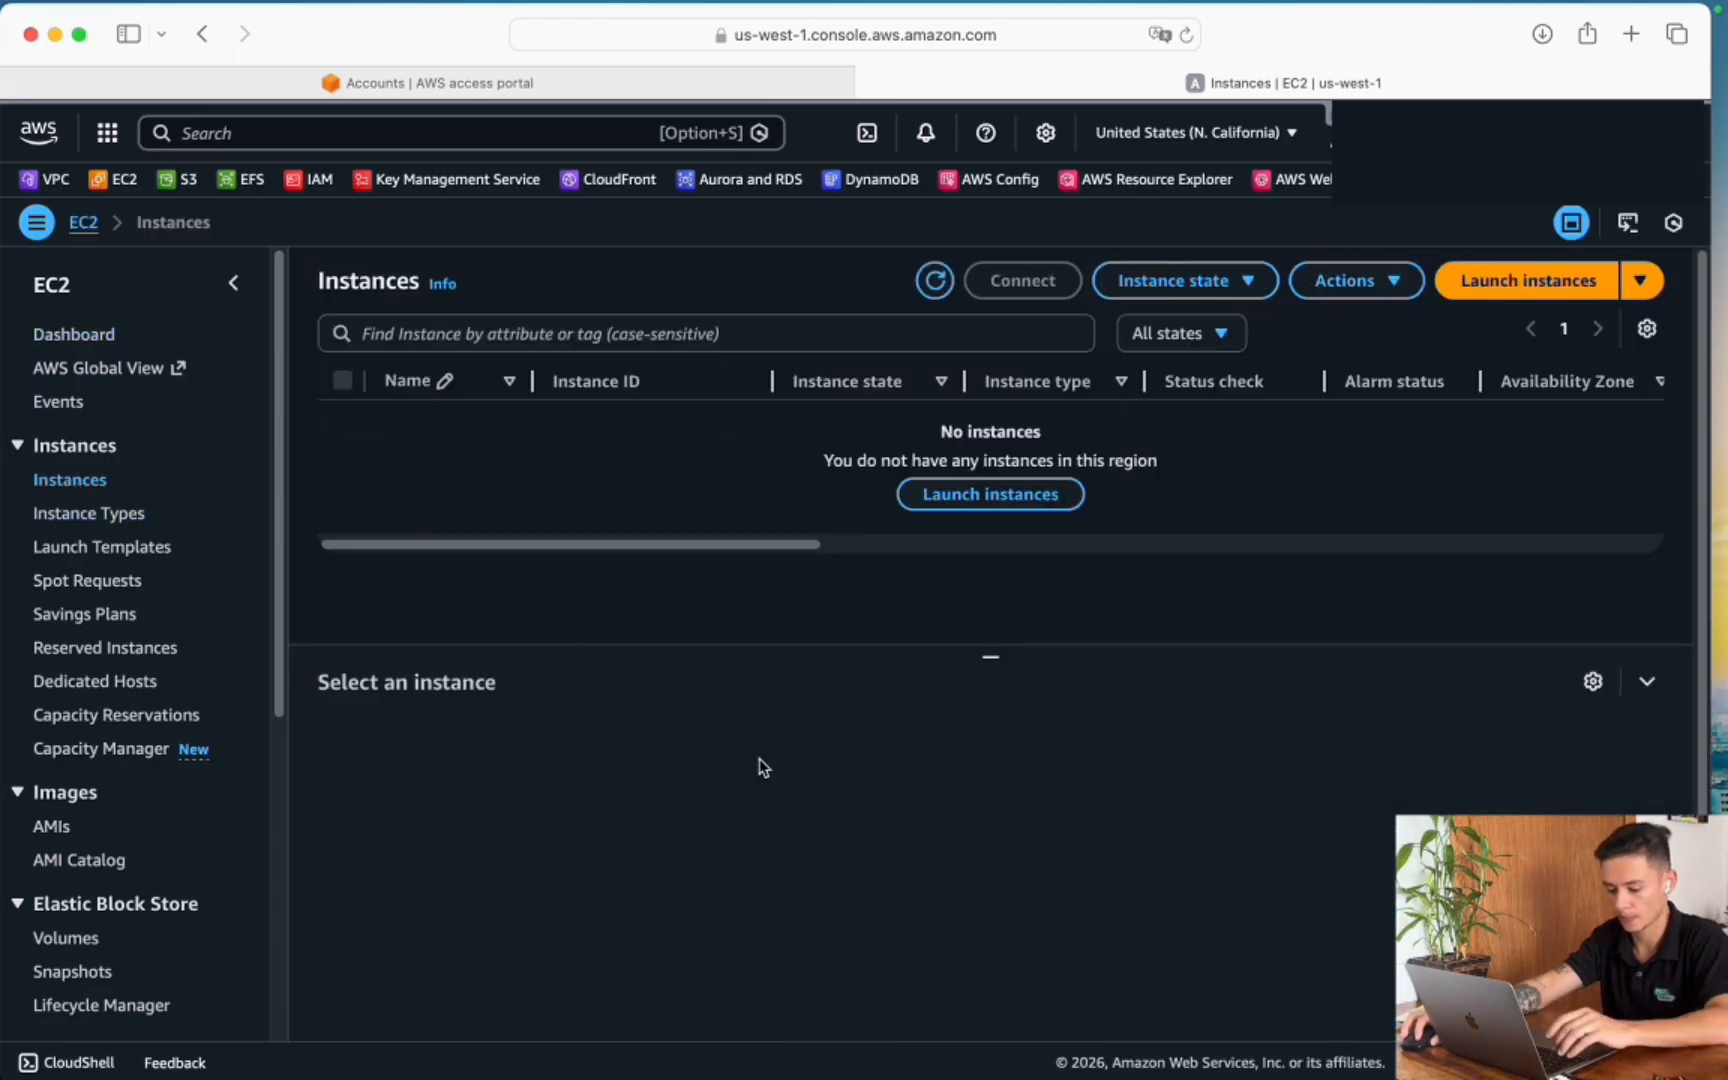
Return to Veeam Backup and Replication and open the running EC2-001 restore session to follow its progress
key(super+Tab)
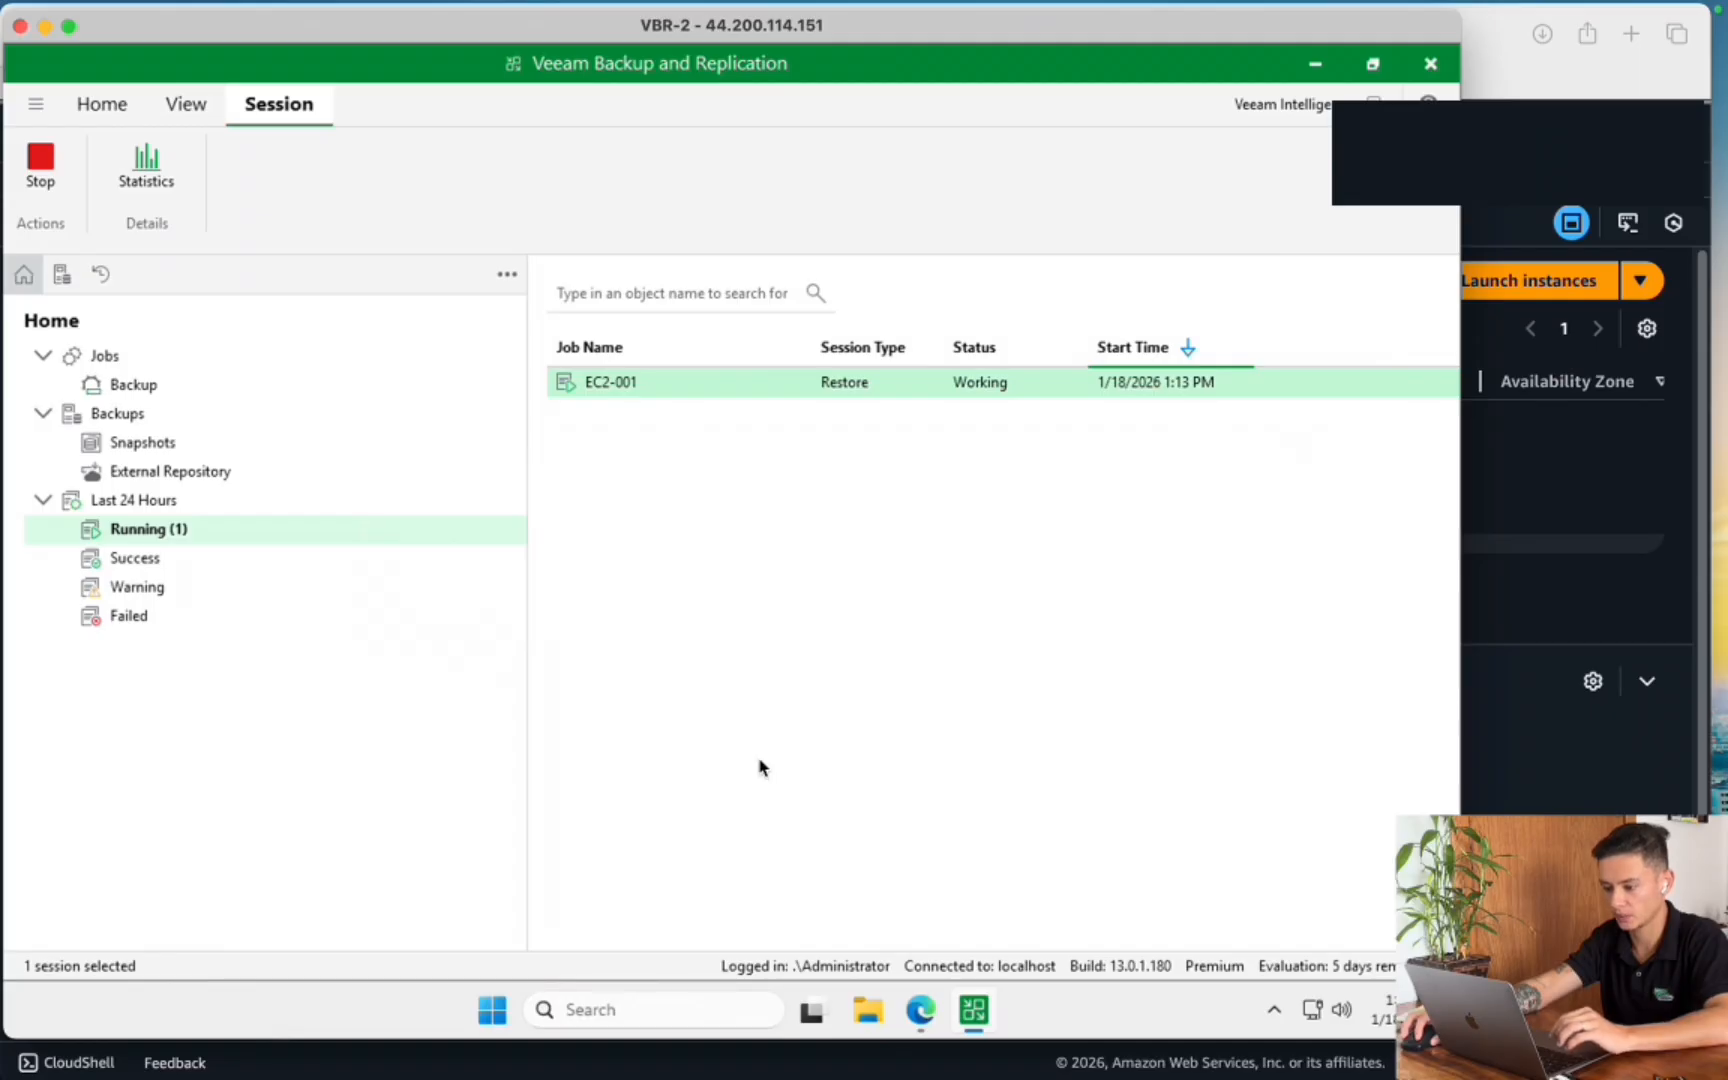
double_click(762, 397)
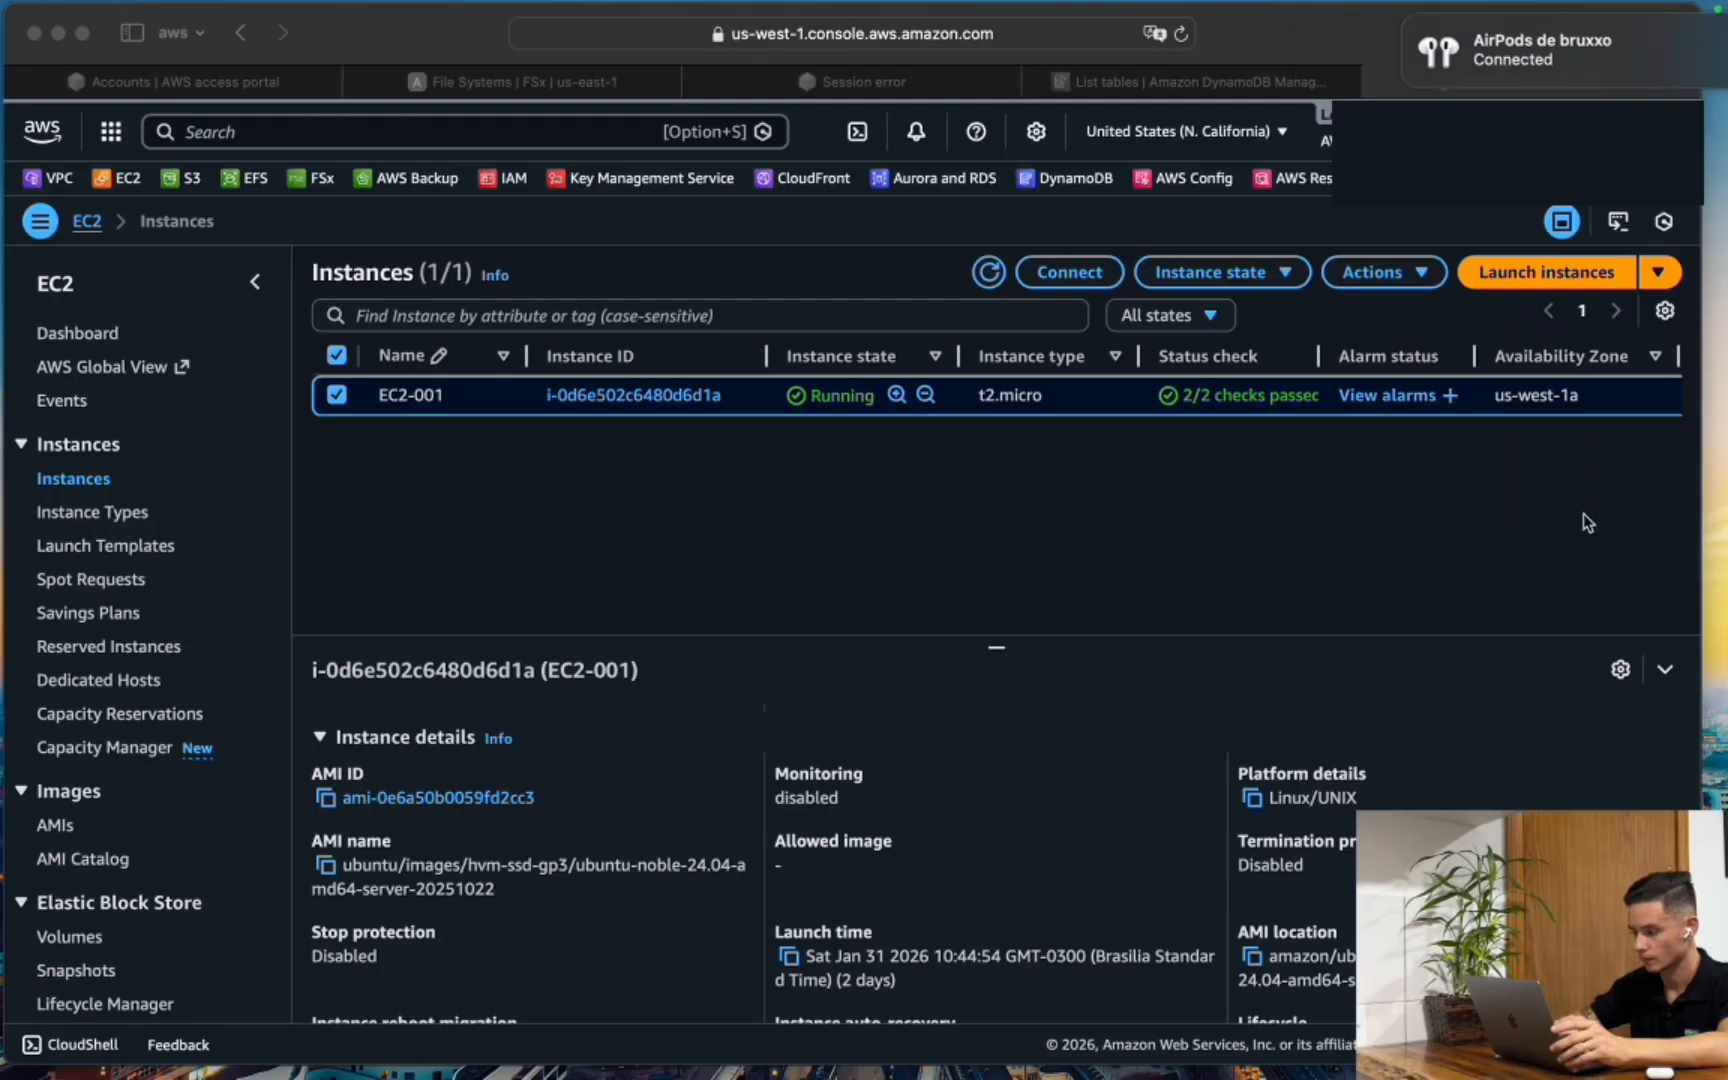
Open the instance summary of EC2-001 in the AWS console to examine its network details
click(1584, 513)
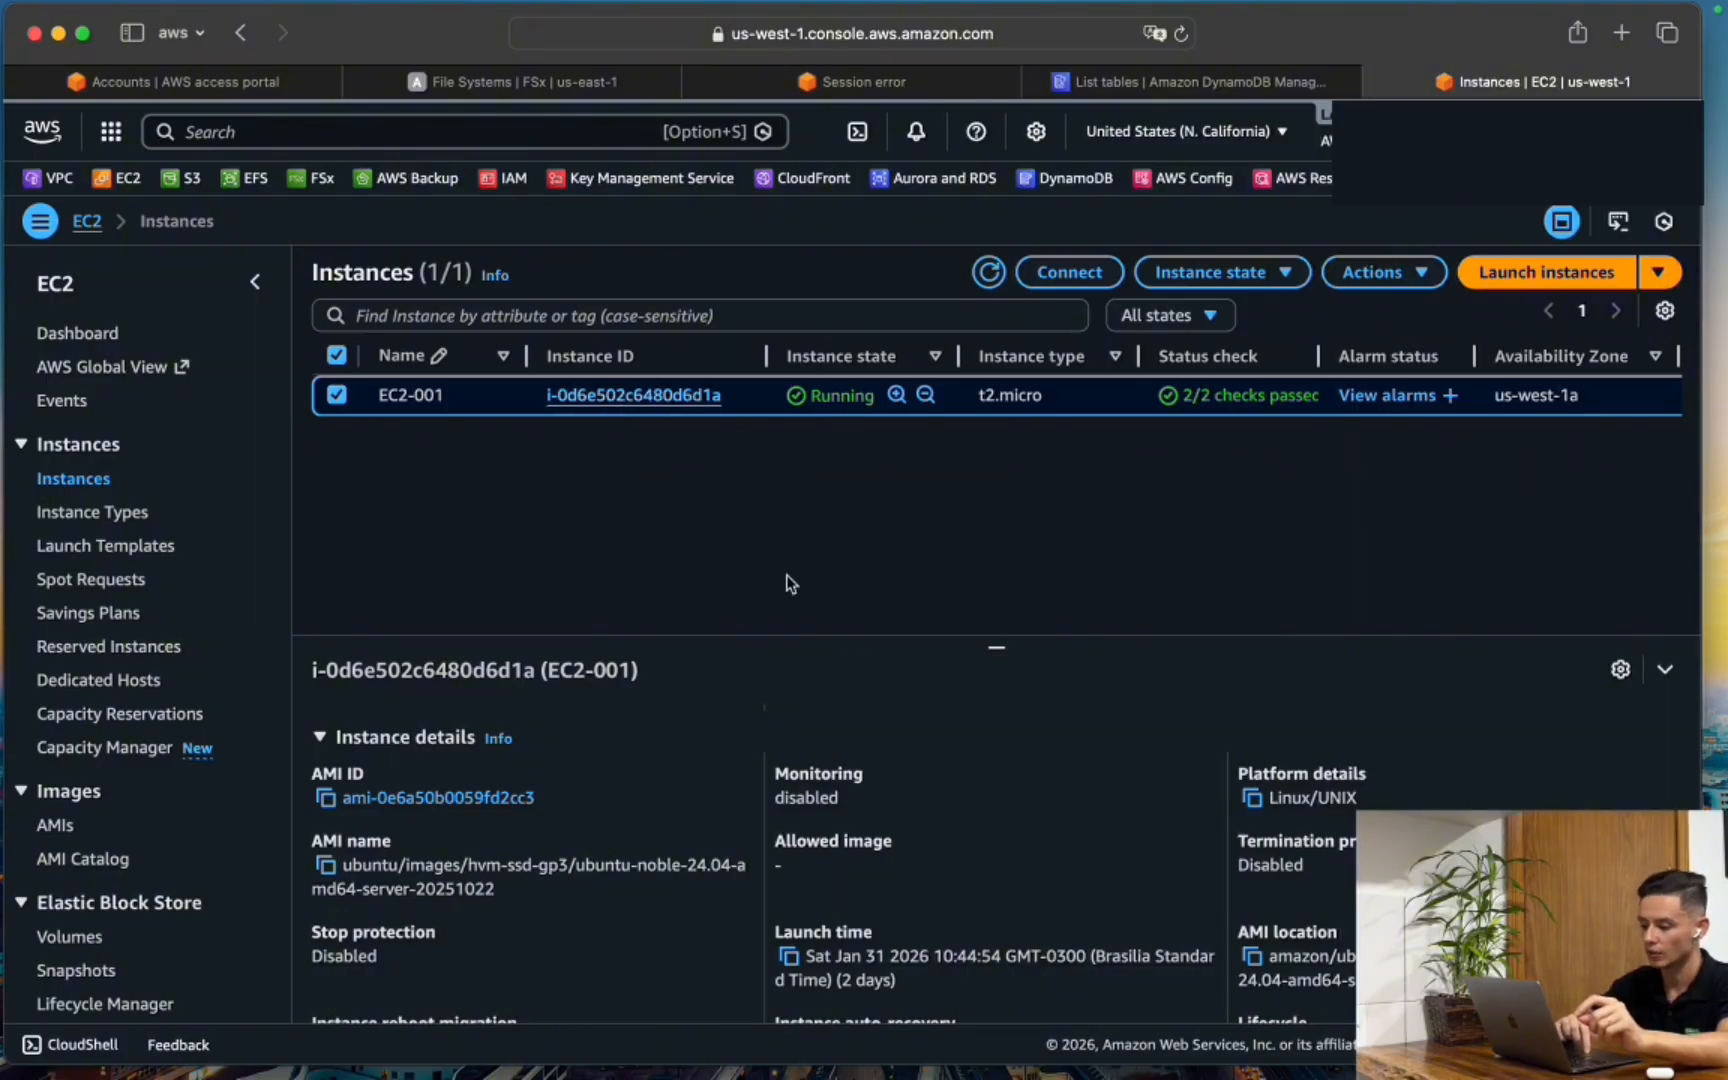
scroll(848, 716, down, 3)
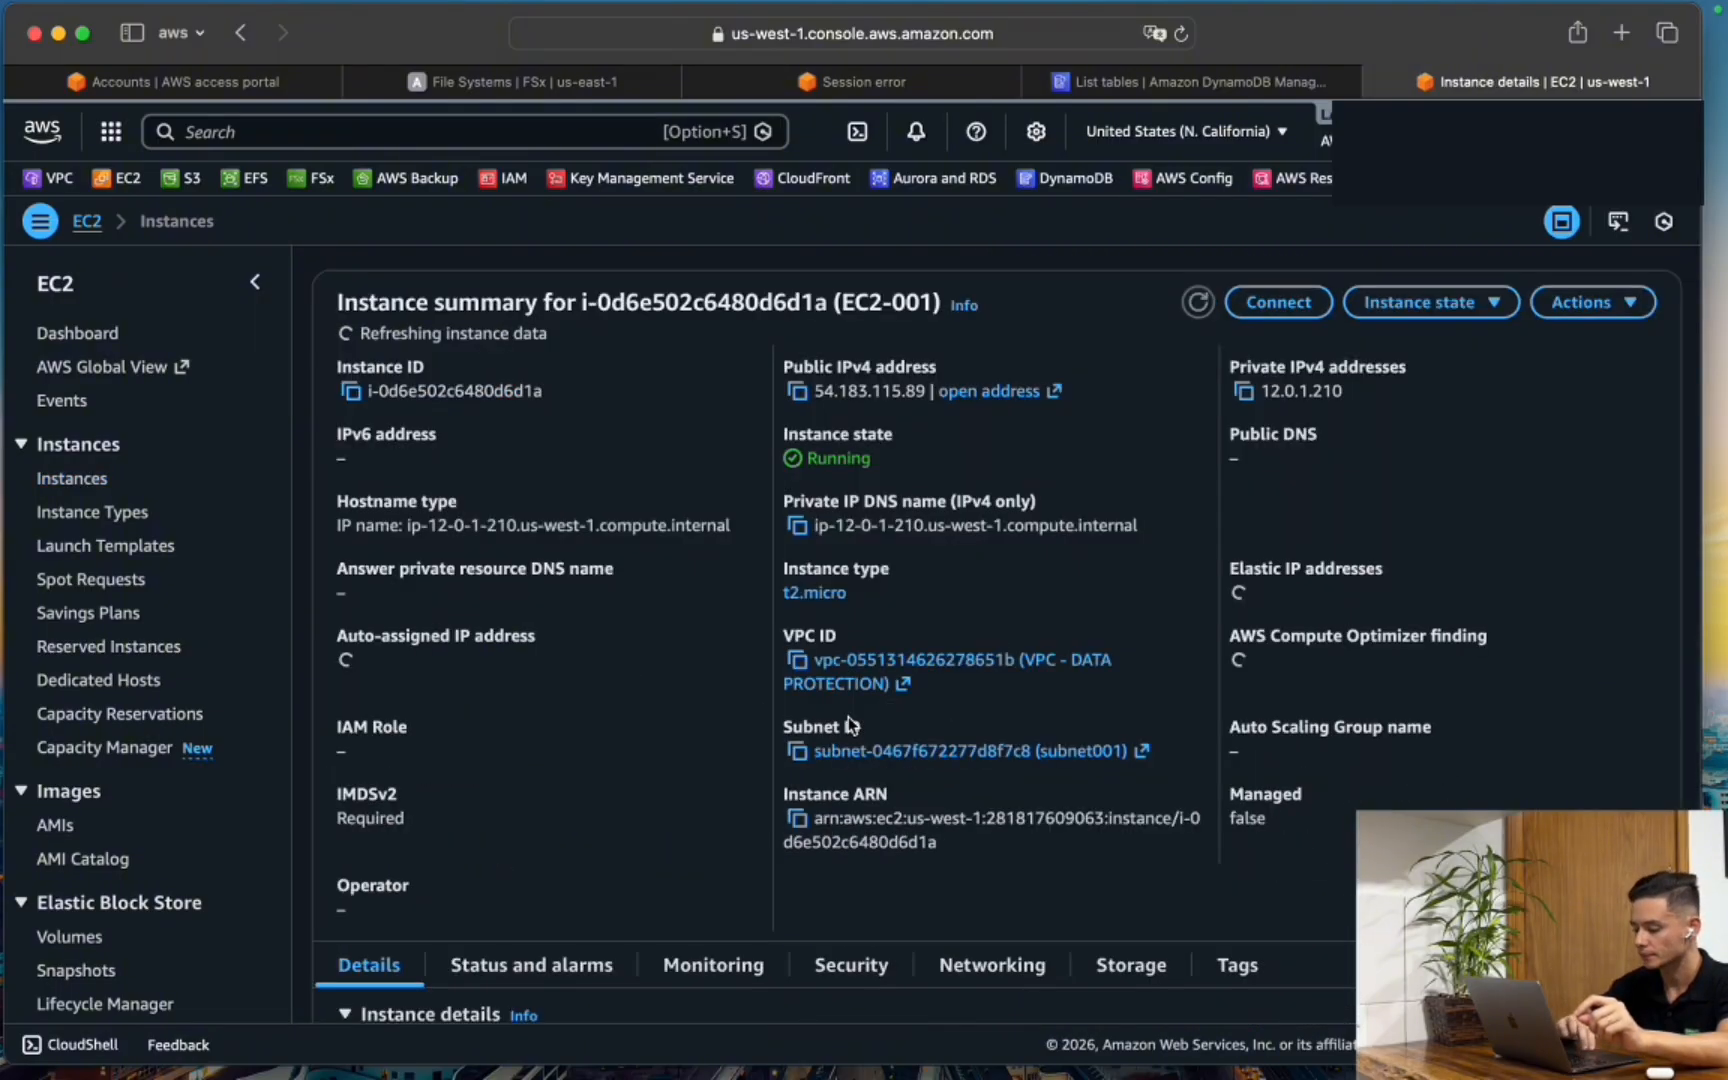